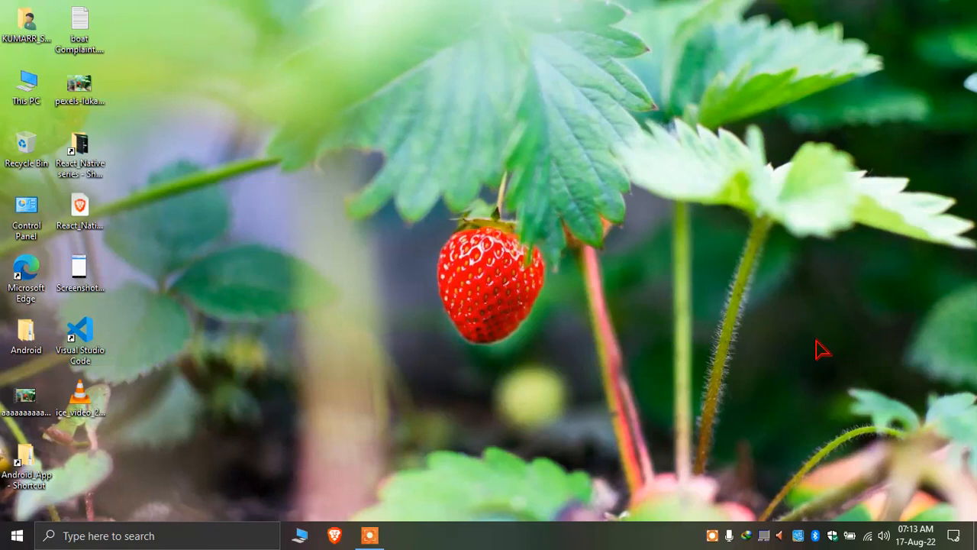
Launch Microsoft Excel 2007 from the Run box by entering excel
{"action": "key", "text": "super+r"}
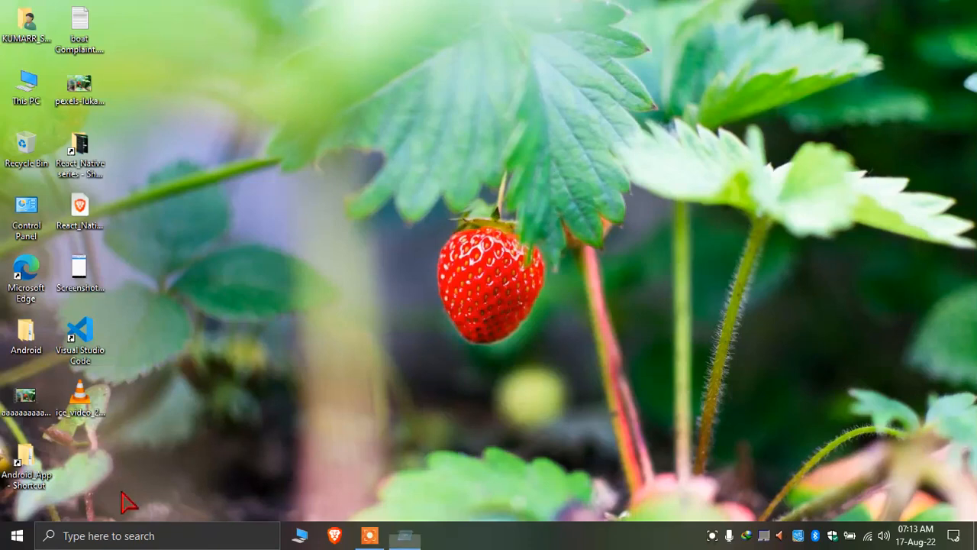
{"action": "type", "text": "excel"}
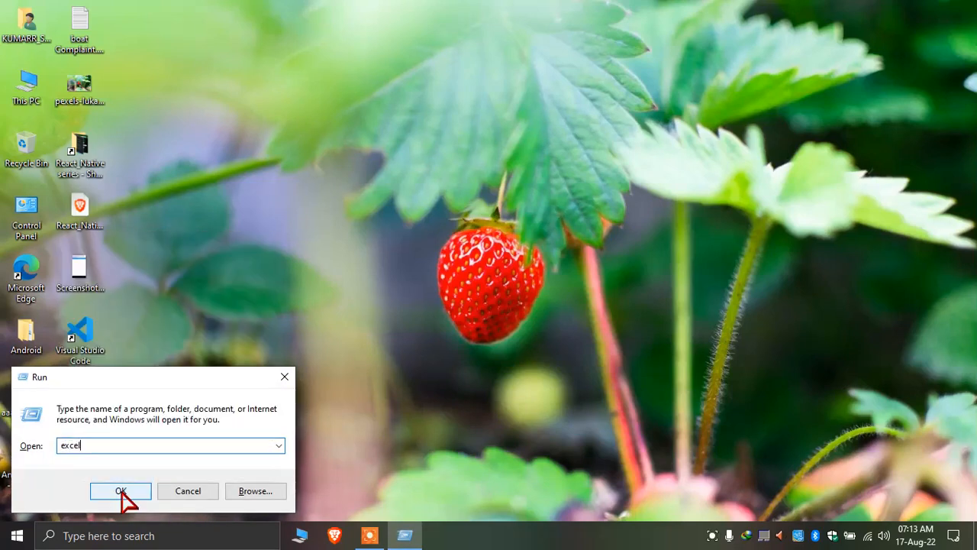
{"action": "left_click", "coordinate": [121, 492]}
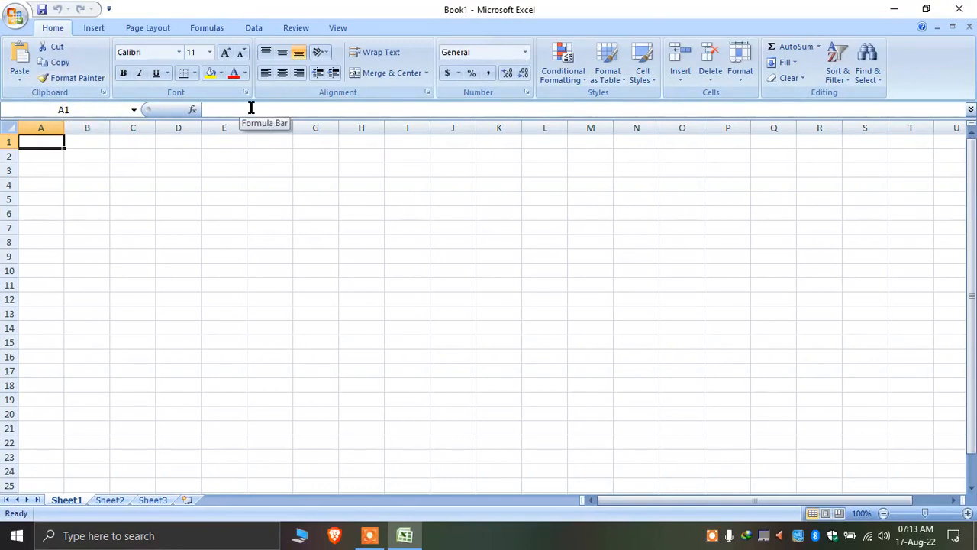
Enter sfvsff in cell E5, then open and cancel the Insert Function dialog
{"action": "left_click", "coordinate": [234, 203]}
{"action": "type", "text": "sfvsf"}
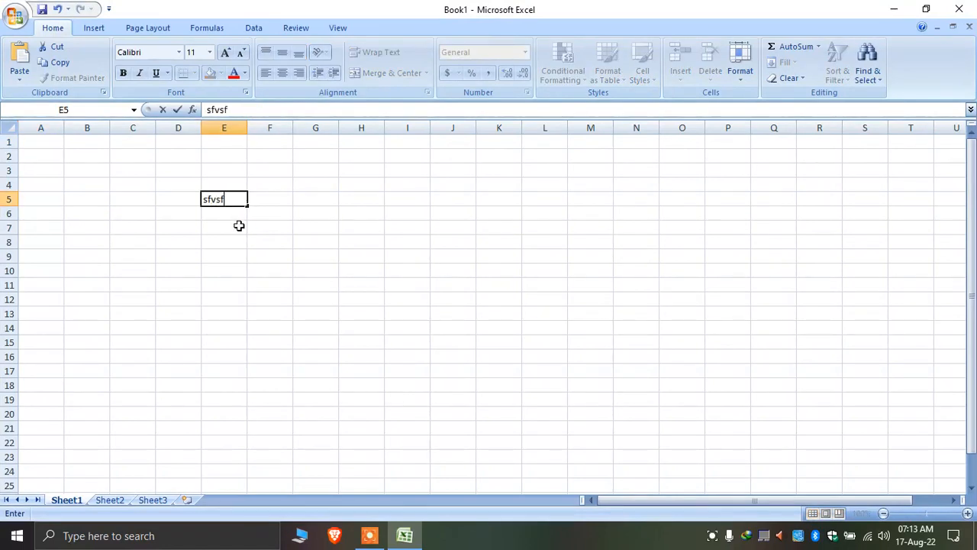
{"action": "type", "text": "f"}
{"action": "left_click", "coordinate": [239, 225]}
{"action": "left_click", "coordinate": [238, 200]}
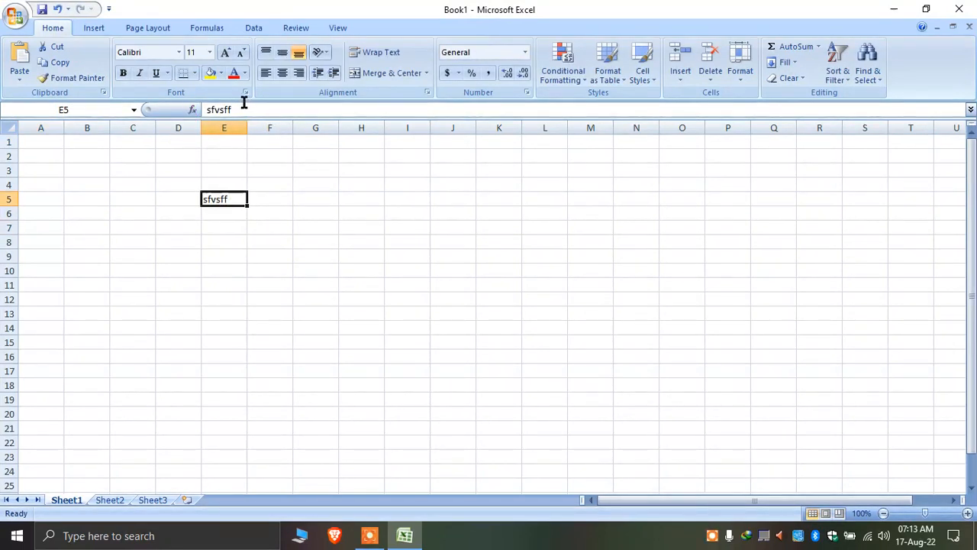
{"action": "left_click", "coordinate": [192, 111]}
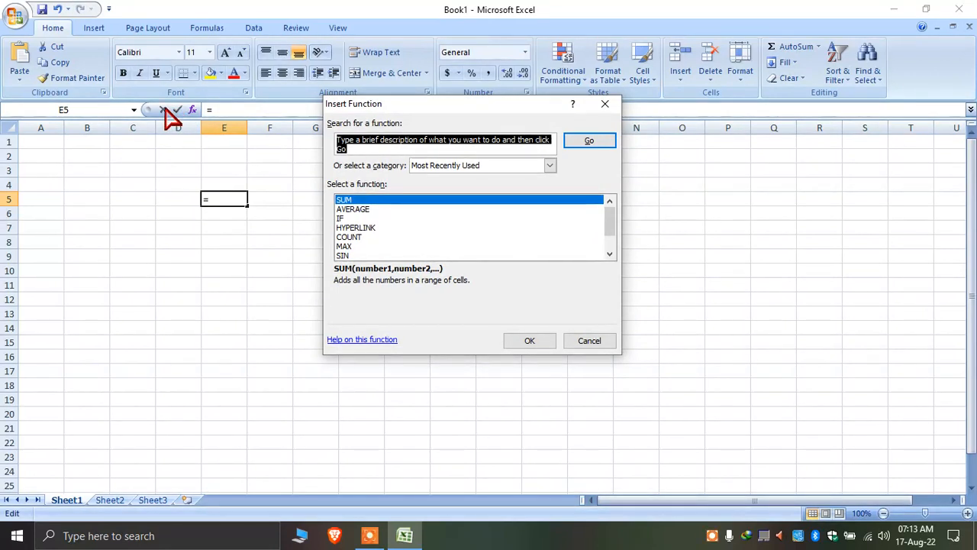
{"action": "left_click", "coordinate": [600, 342]}
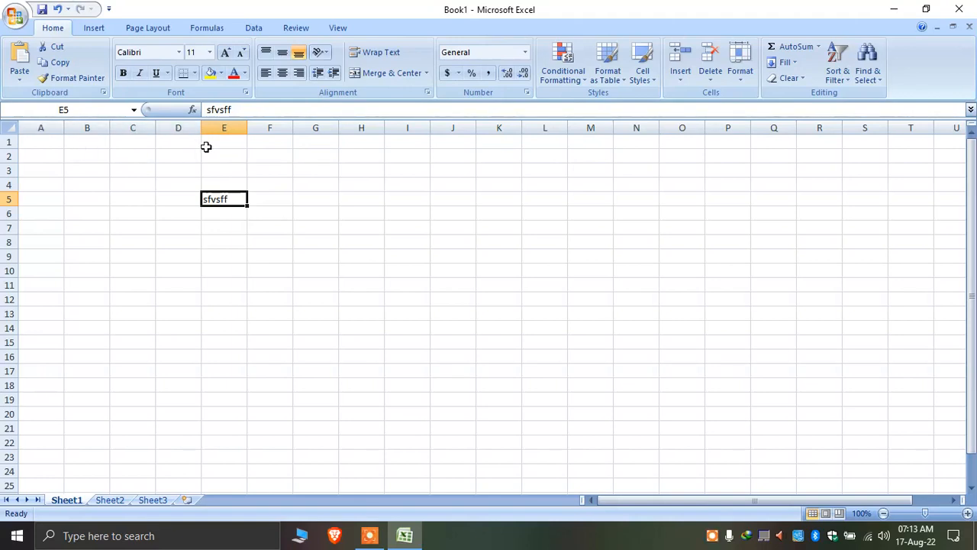
Jump with Ctrl+arrow keys to the edges of row 5 and column E and back to E5
{"action": "key", "text": "ctrl+Right"}
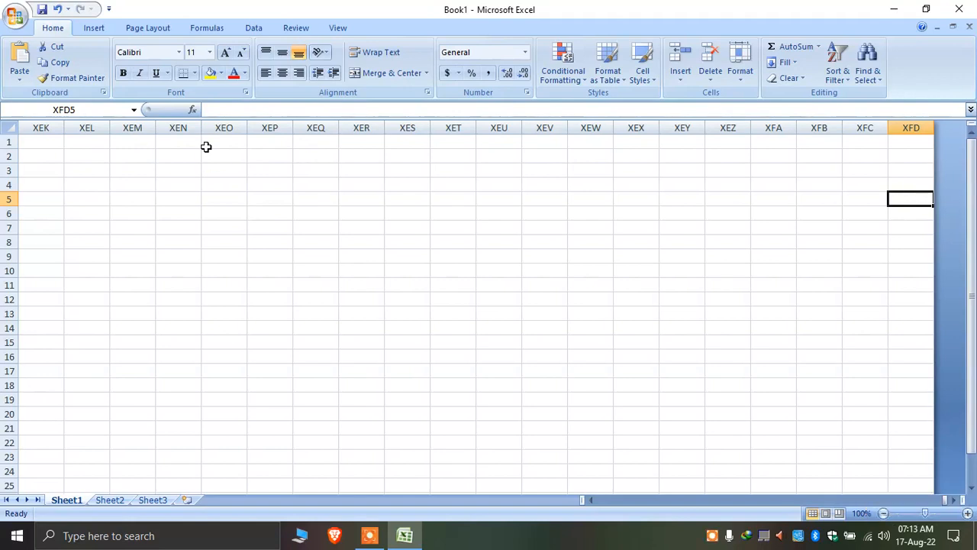
{"action": "key", "text": "ctrl+Left"}
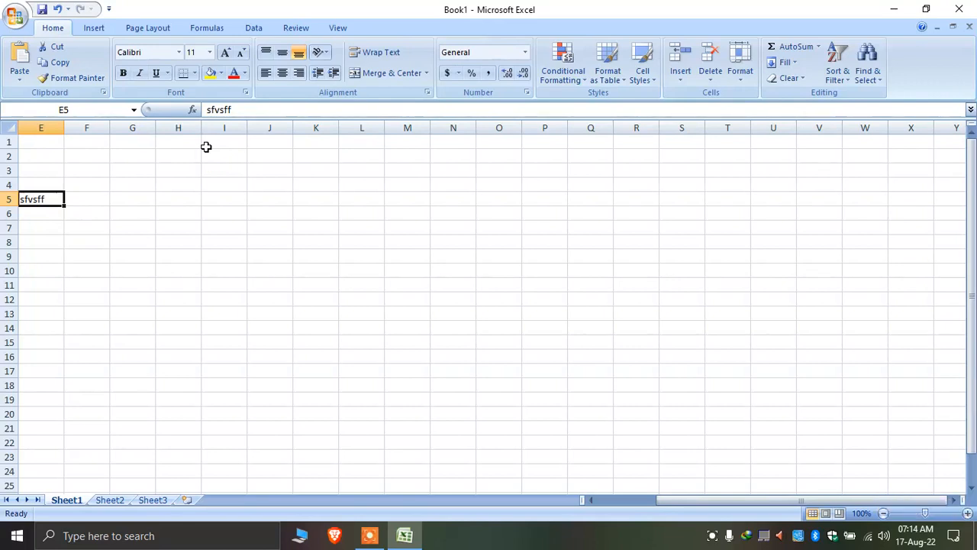
{"action": "key", "text": "ctrl+Up"}
{"action": "key", "text": "ctrl+Down"}
{"action": "key", "text": "ctrl+Down"}
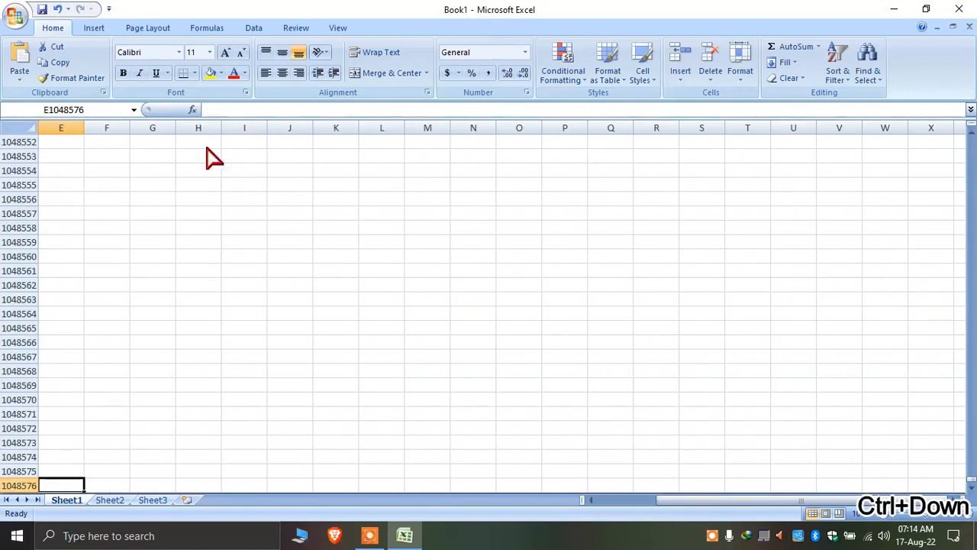
{"action": "key", "text": "ctrl+Up"}
{"action": "key", "text": "ctrl+Down"}
{"action": "key", "text": "ctrl+Up"}
{"action": "key", "text": "ctrl+Up"}
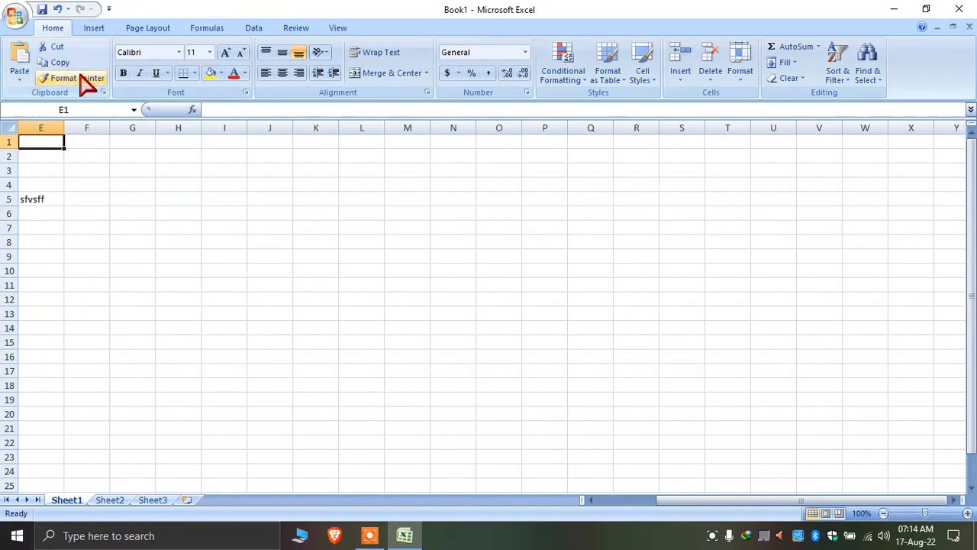
{"action": "left_click", "coordinate": [37, 202]}
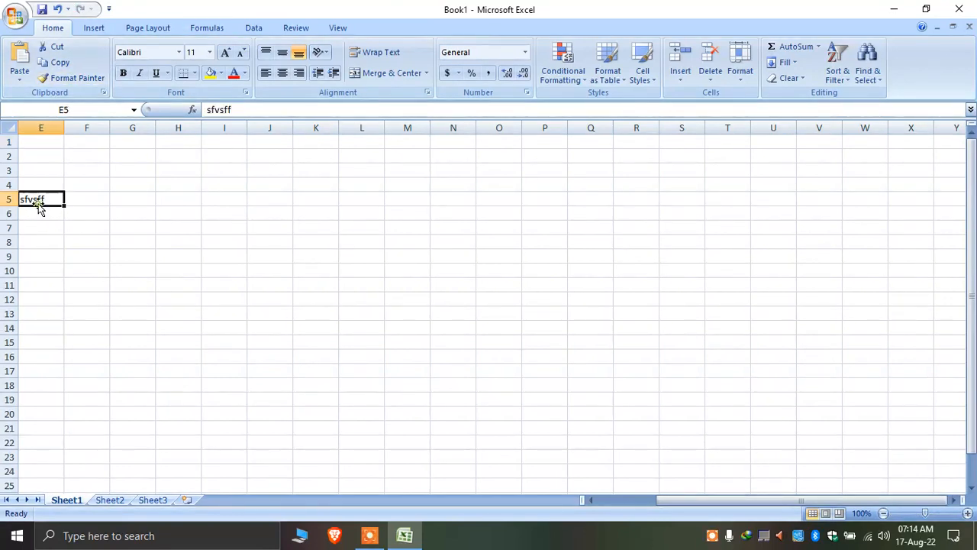
{"action": "key", "text": "ctrl+Left"}
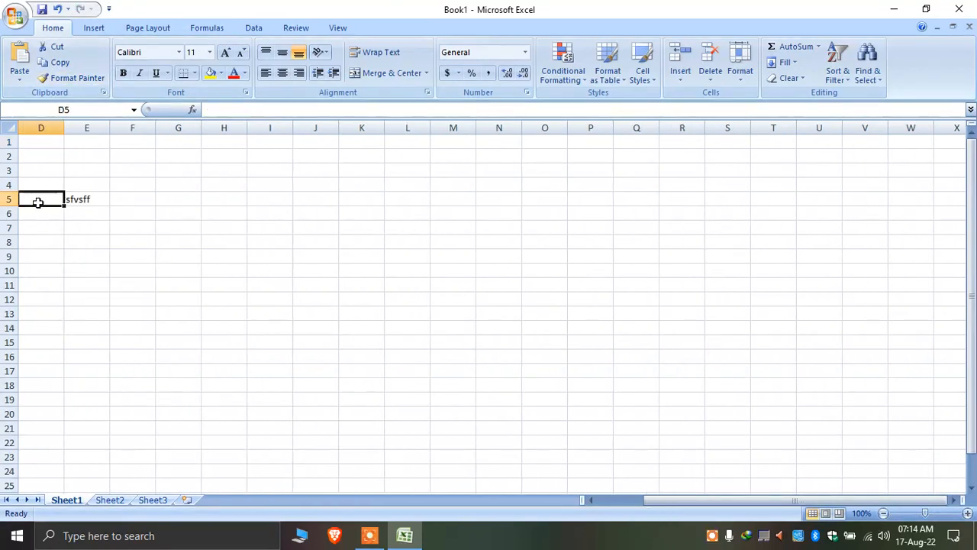
{"action": "key", "text": "ctrl+Right"}
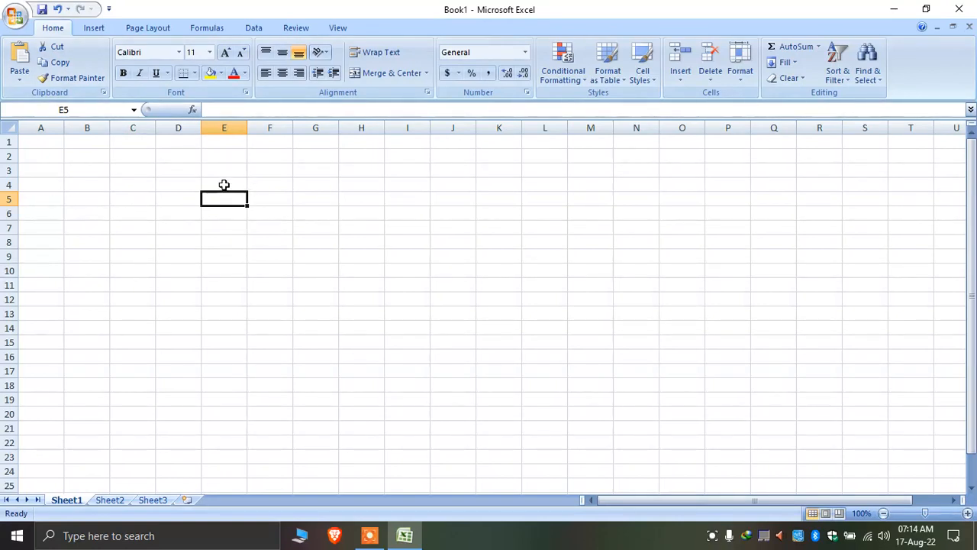
Enter 'this is excel' in cell A2
{"action": "left_click", "coordinate": [274, 225]}
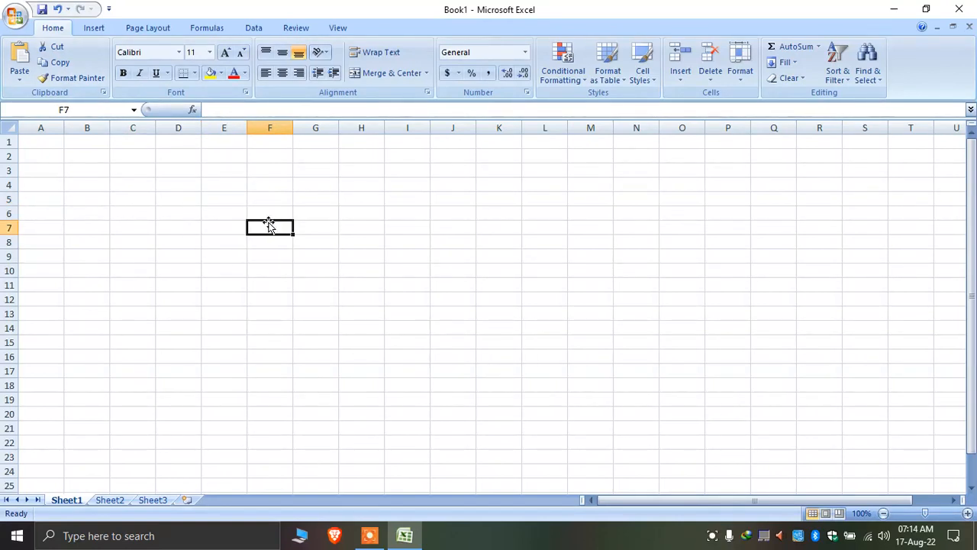
{"action": "scroll", "coordinate": [241, 261], "scroll_direction": "up", "scroll_amount": 3, "text": "ctrl"}
{"action": "left_click", "coordinate": [75, 178]}
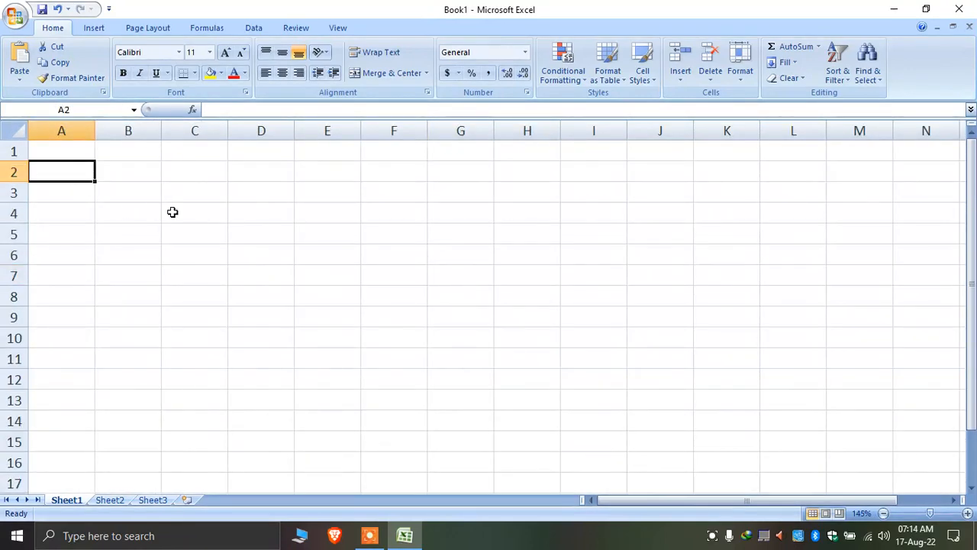
{"action": "type", "text": "this is"}
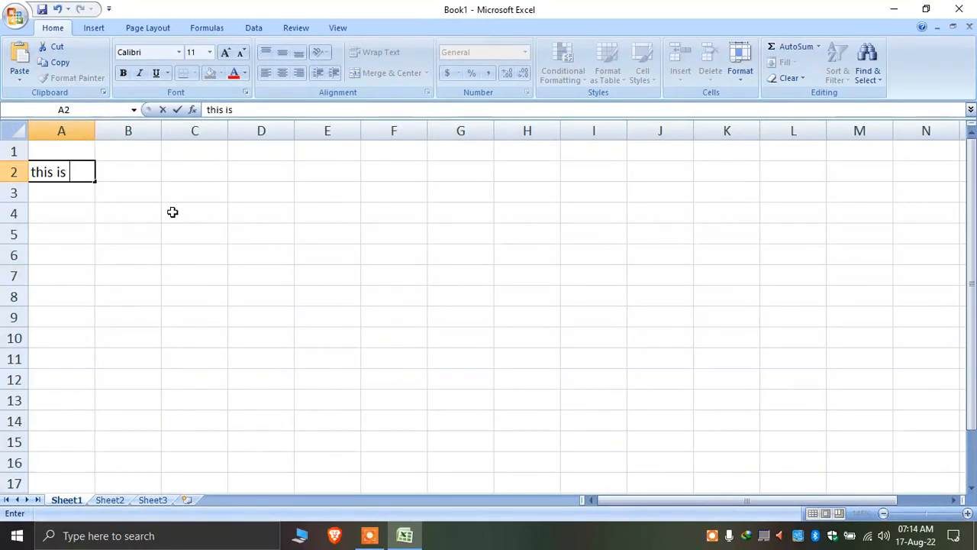
{"action": "type", "text": " excel"}
{"action": "key", "text": "Return"}
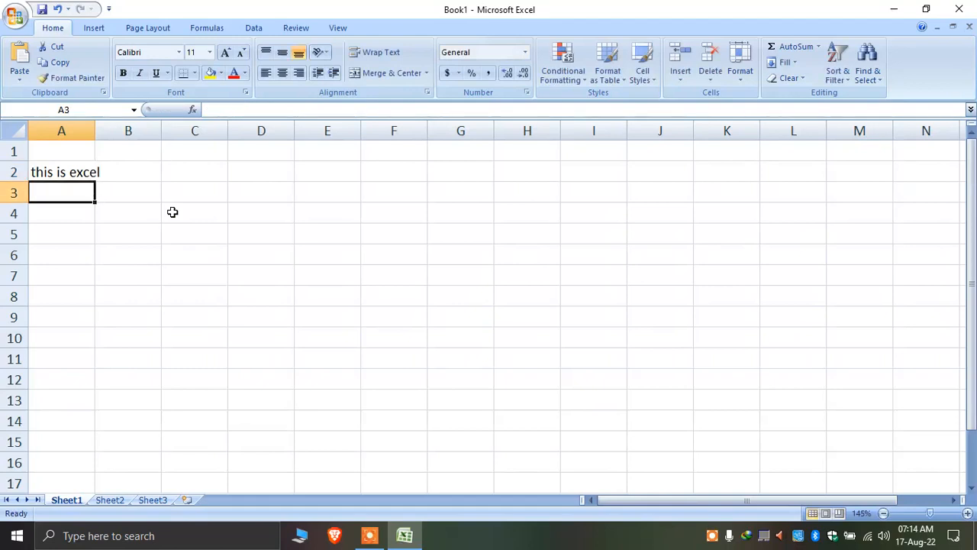
Widen column A to fit the text and cut cell A2
{"action": "left_click", "coordinate": [59, 174]}
{"action": "left_click_drag", "start_coordinate": [96, 128], "coordinate": [149, 131]}
{"action": "left_click", "coordinate": [84, 238]}
{"action": "left_click", "coordinate": [91, 170]}
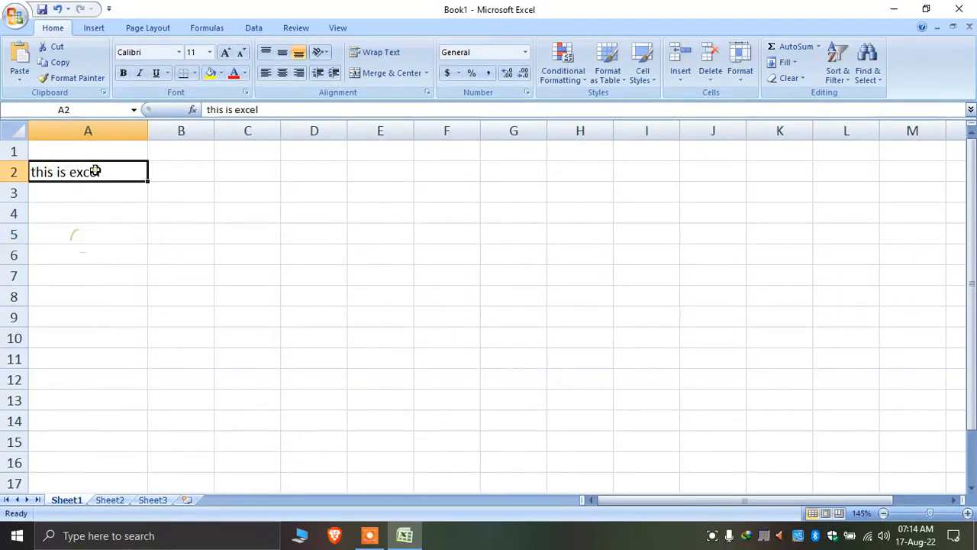
{"action": "left_click", "coordinate": [64, 47]}
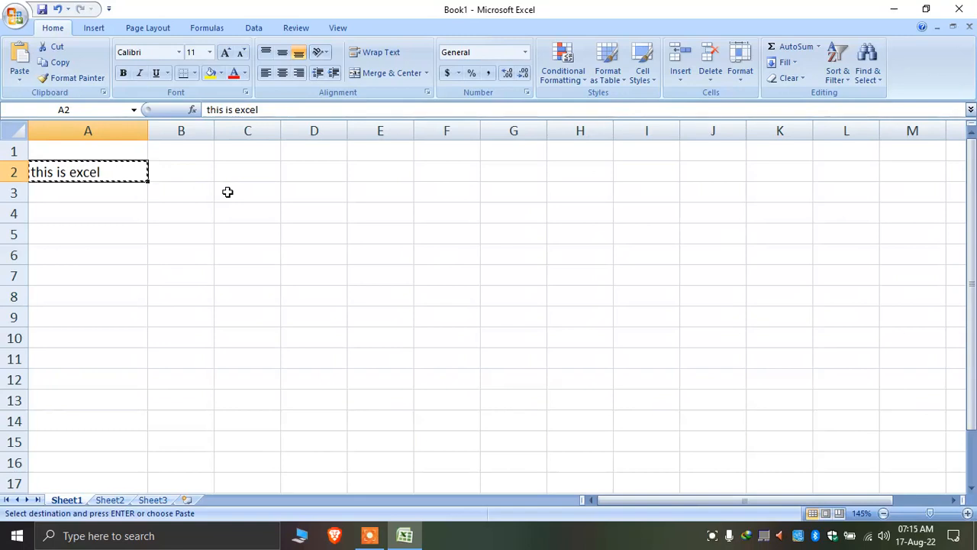
Paste the cut text into C2 and widen column C to fit it
{"action": "left_click", "coordinate": [275, 169]}
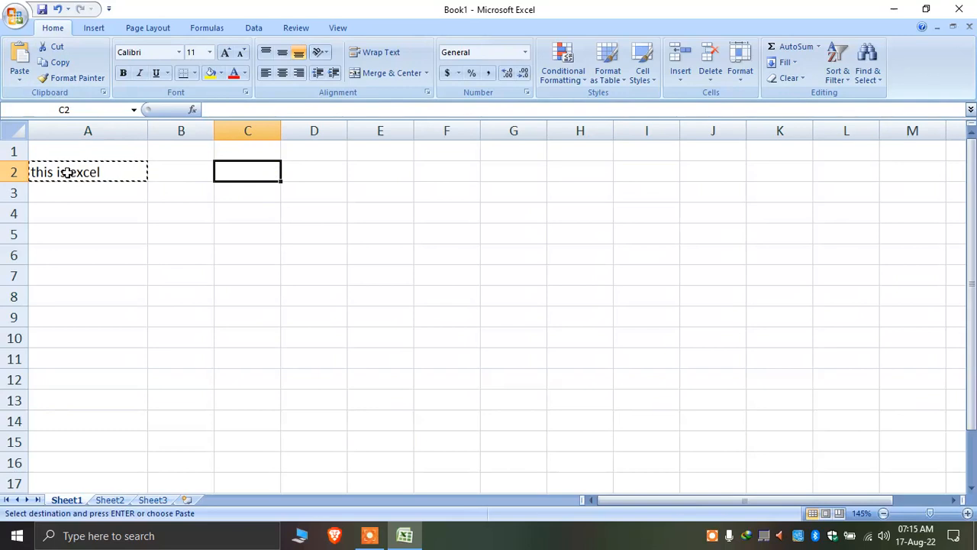
{"action": "left_click", "coordinate": [20, 62]}
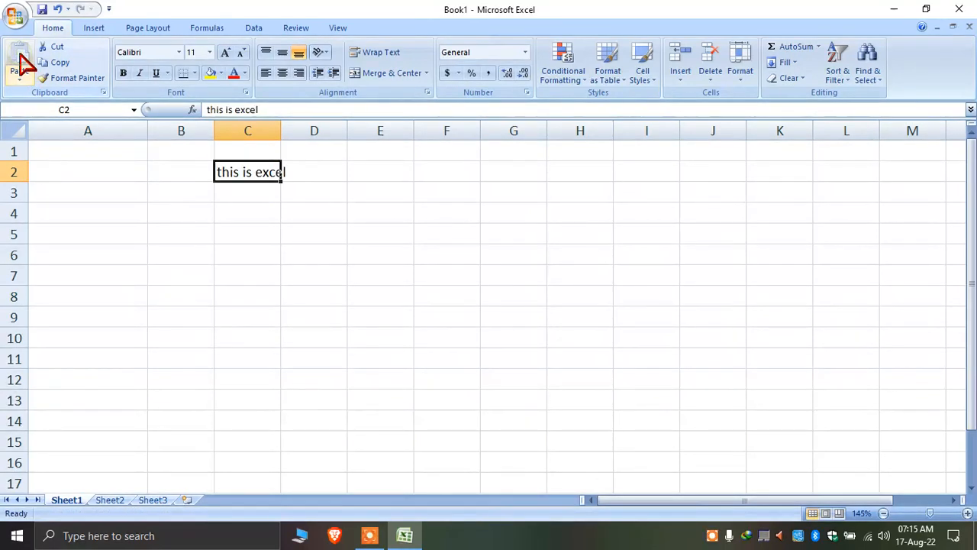
{"action": "left_click", "coordinate": [277, 128]}
{"action": "left_click_drag", "start_coordinate": [283, 123], "coordinate": [298, 222]}
Move the text from C2 to A5 with cut and paste
{"action": "left_click", "coordinate": [236, 172]}
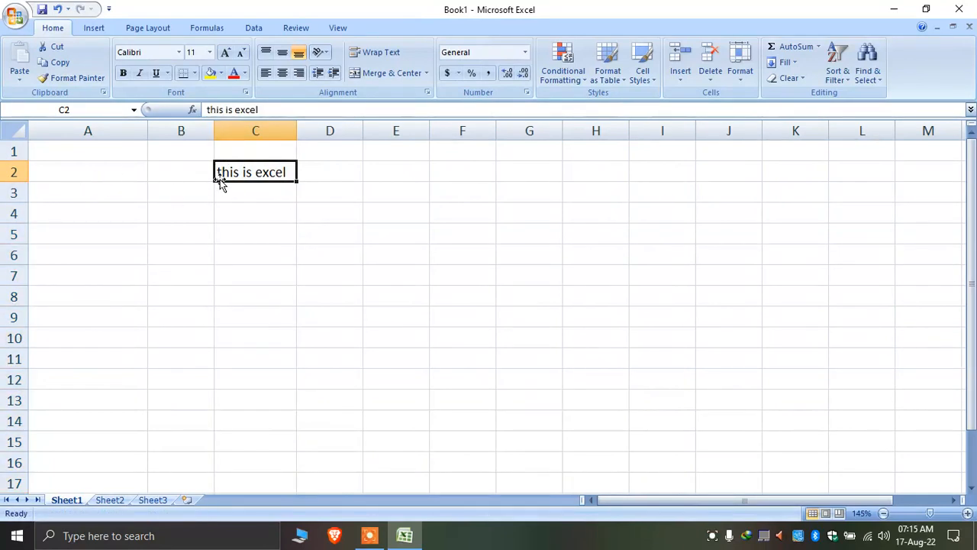
{"action": "left_click", "coordinate": [246, 194]}
{"action": "left_click", "coordinate": [255, 170]}
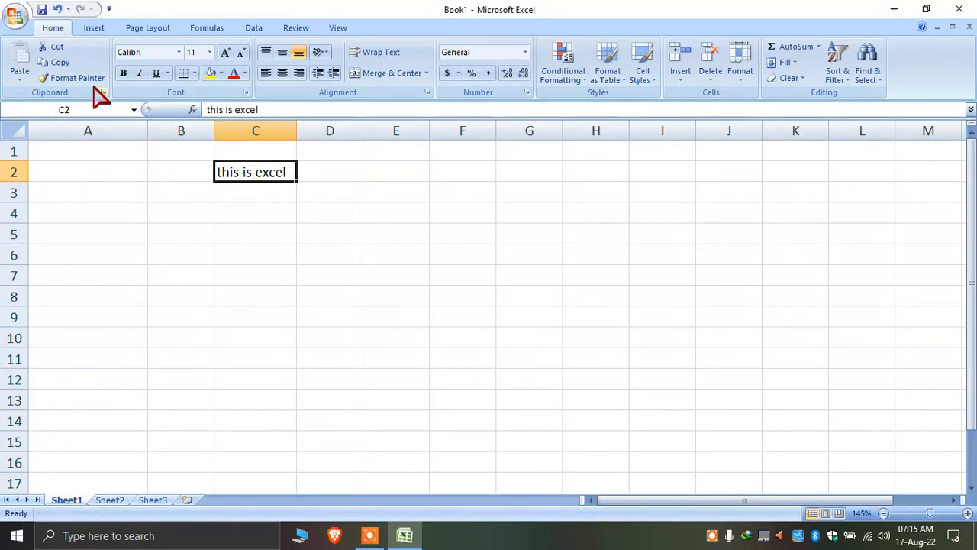
{"action": "left_click", "coordinate": [61, 62]}
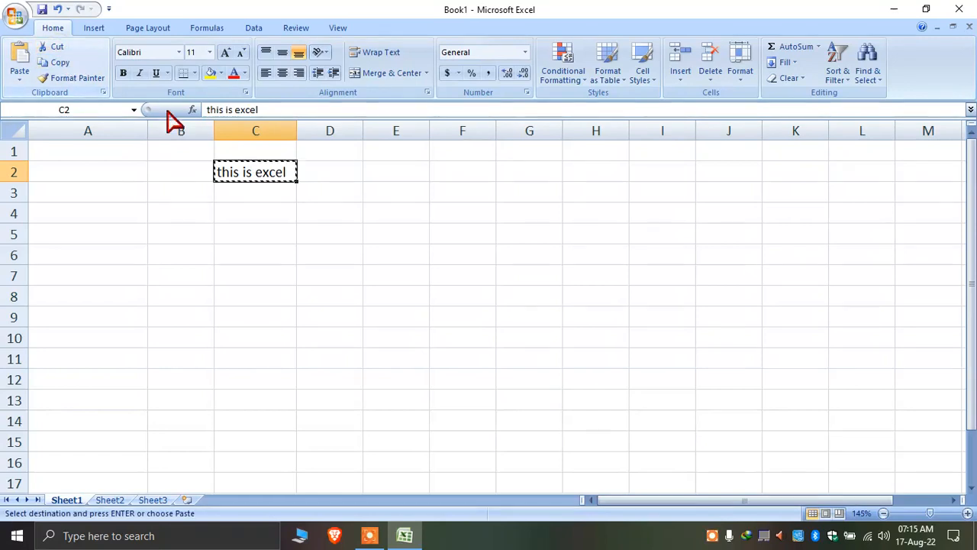
{"action": "left_click", "coordinate": [141, 235]}
{"action": "left_click", "coordinate": [20, 65]}
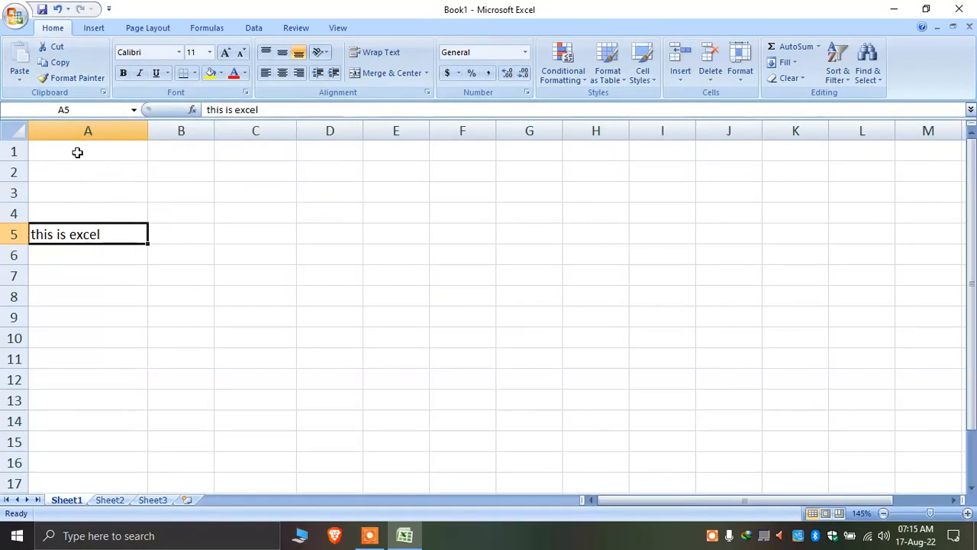
Copy A5 and paste a duplicate into C2
{"action": "left_click", "coordinate": [55, 63]}
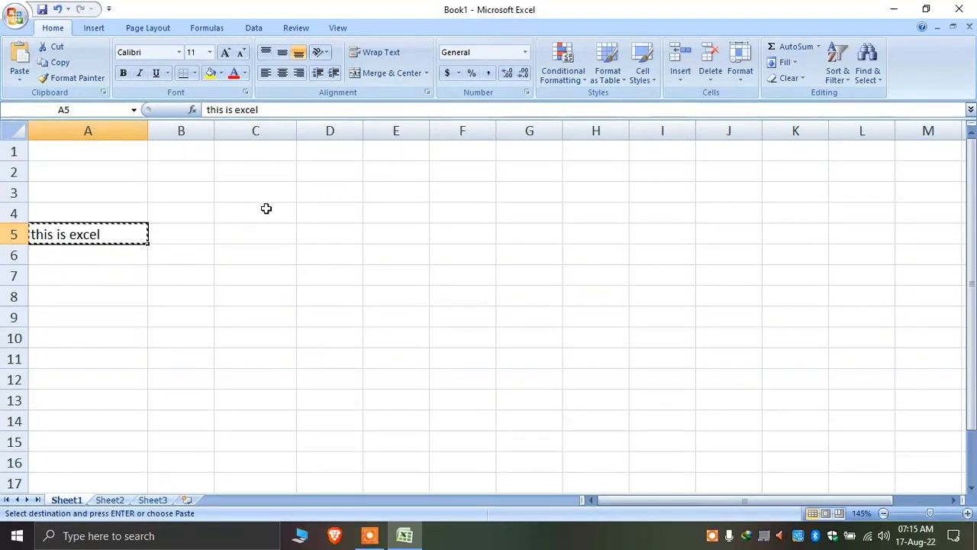
{"action": "left_click", "coordinate": [278, 171]}
{"action": "left_click", "coordinate": [21, 60]}
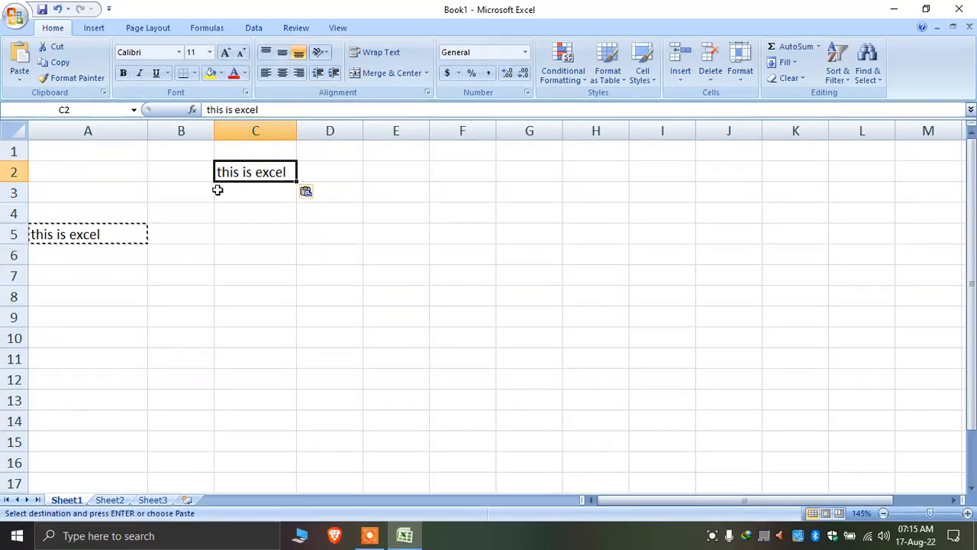
Make the C2 text bold, red, size 16, in Brush Script MT
{"action": "left_click", "coordinate": [123, 73]}
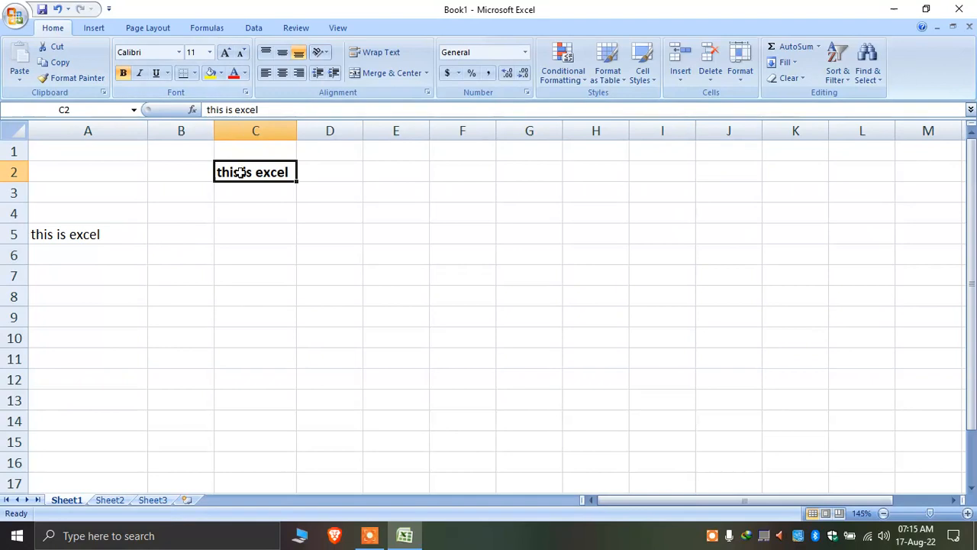
{"action": "left_click", "coordinate": [234, 73]}
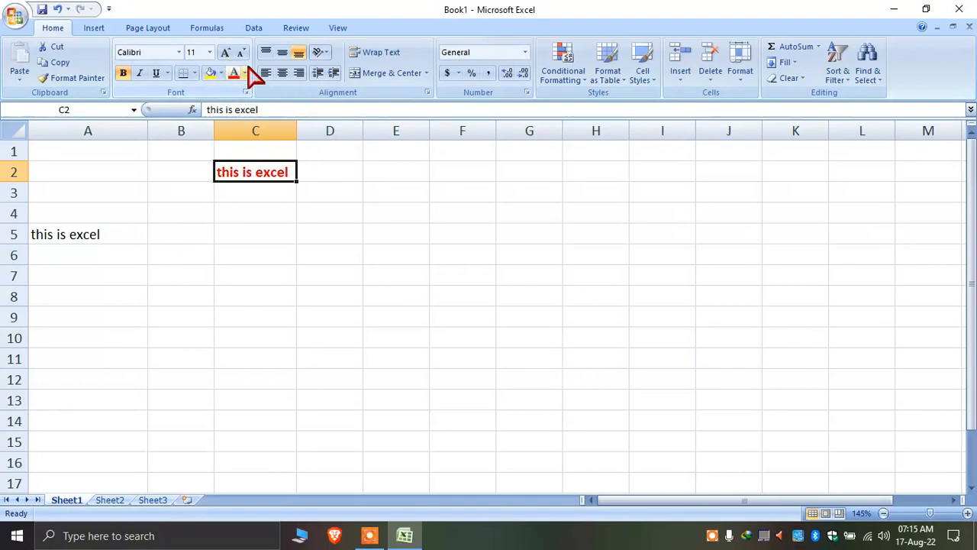
{"action": "left_click", "coordinate": [226, 51]}
{"action": "left_click", "coordinate": [226, 52]}
{"action": "left_click", "coordinate": [226, 51]}
{"action": "left_click", "coordinate": [179, 52]}
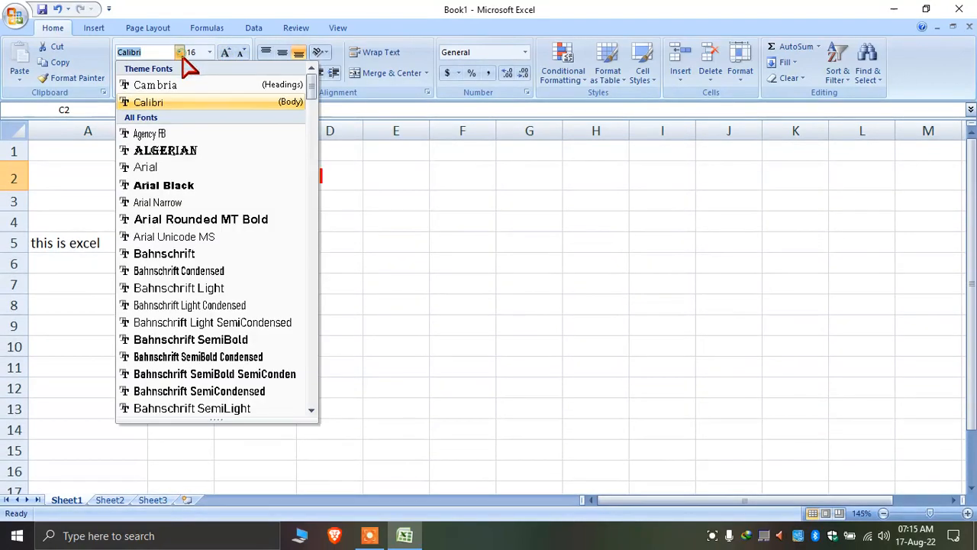
{"action": "scroll", "coordinate": [229, 298], "scroll_direction": "down", "scroll_amount": 9}
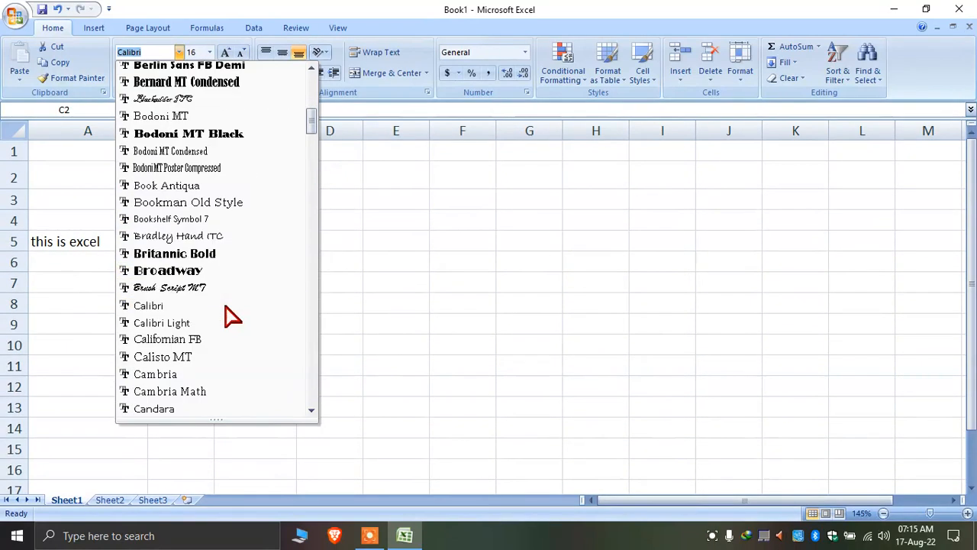
{"action": "left_click", "coordinate": [204, 287]}
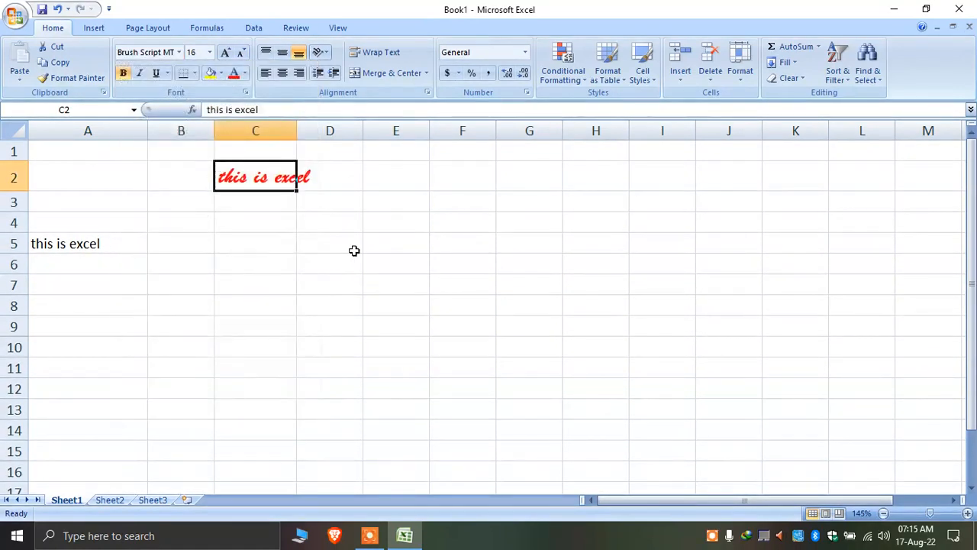
Autofit column C to the formatted script text
{"action": "left_click", "coordinate": [354, 248]}
{"action": "left_click", "coordinate": [270, 163]}
{"action": "double_click", "coordinate": [296, 130]}
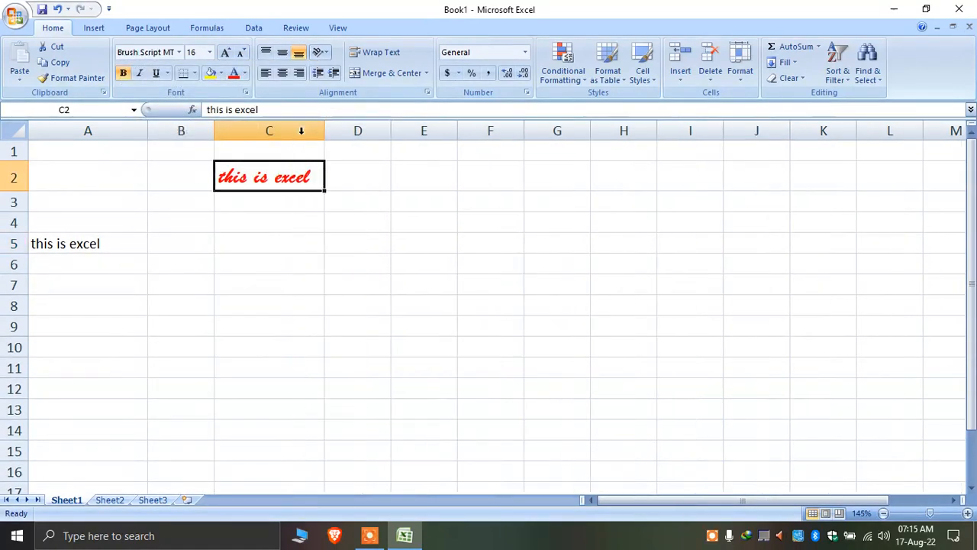
{"action": "left_click", "coordinate": [312, 248]}
{"action": "left_click", "coordinate": [432, 242]}
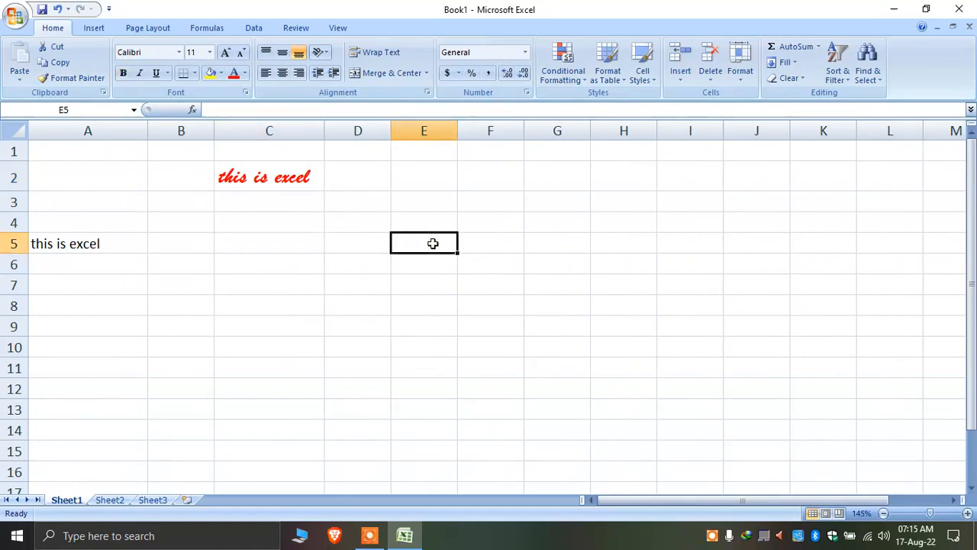
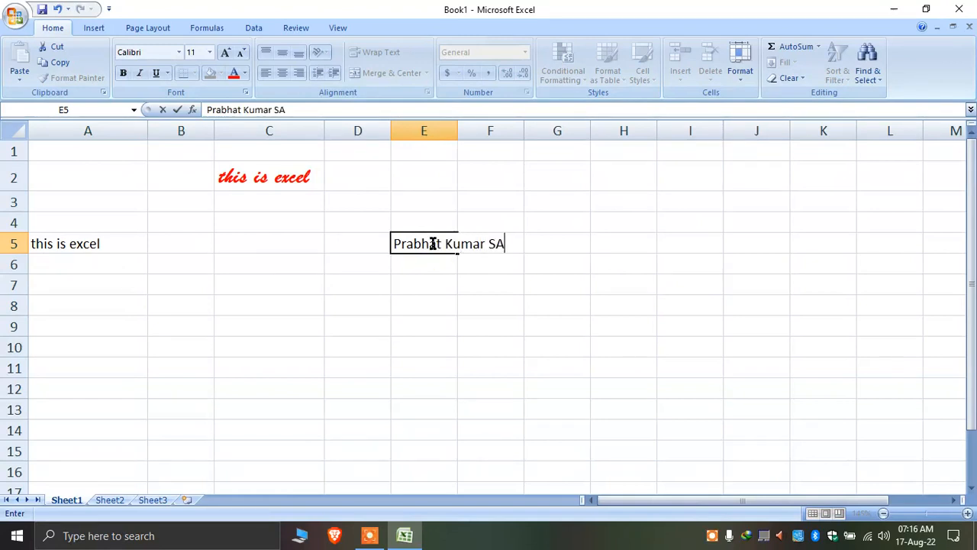
Type a person's full name in E5 and autofit column E
{"action": "key", "text": "Return"}
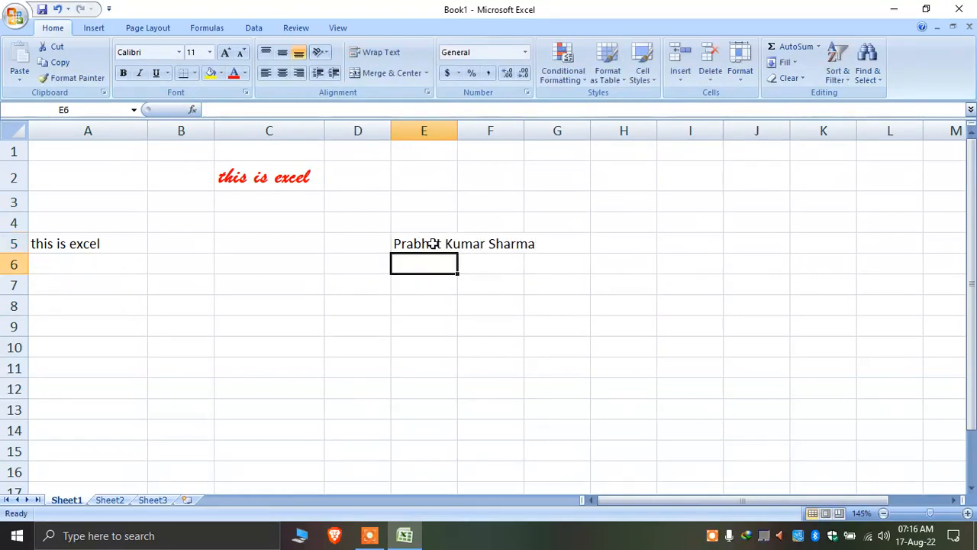
{"action": "left_click", "coordinate": [433, 243]}
{"action": "double_click", "coordinate": [458, 129]}
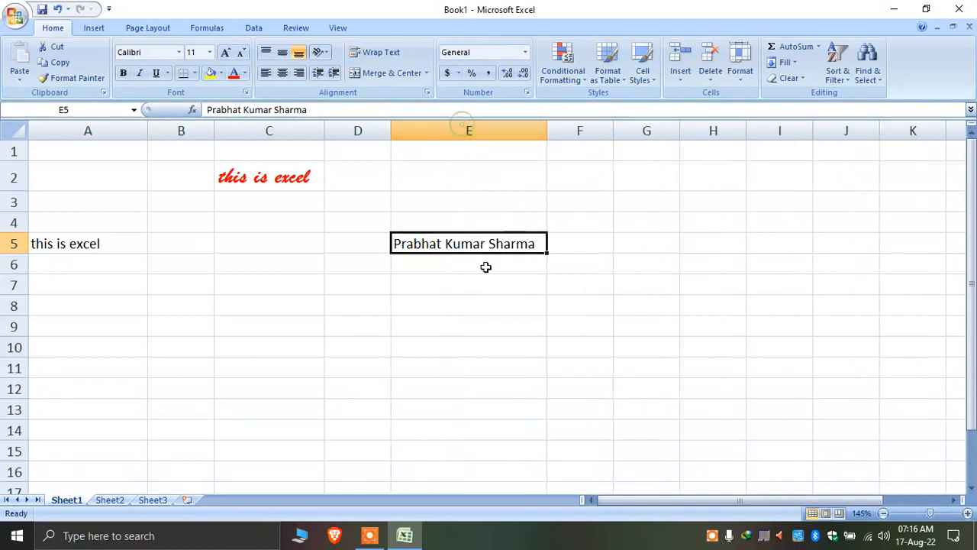
Copy C2's red script formatting to E5 with Format Painter and autofit column E
{"action": "left_click", "coordinate": [242, 176]}
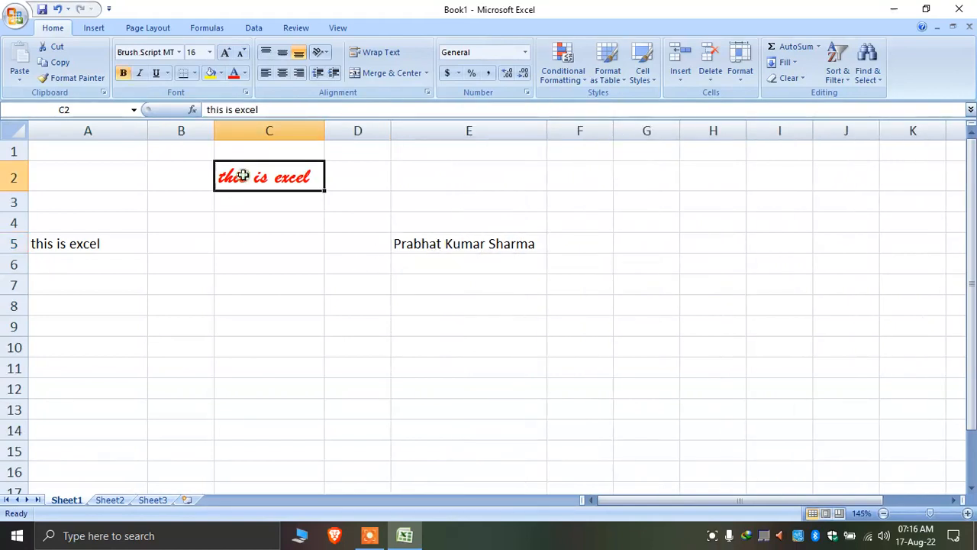
{"action": "left_click", "coordinate": [442, 243]}
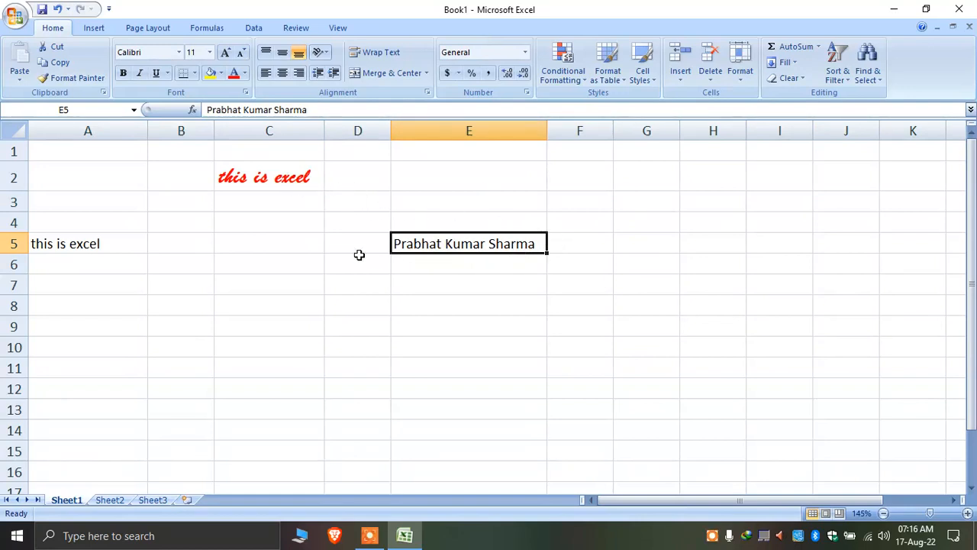
{"action": "left_click", "coordinate": [267, 179]}
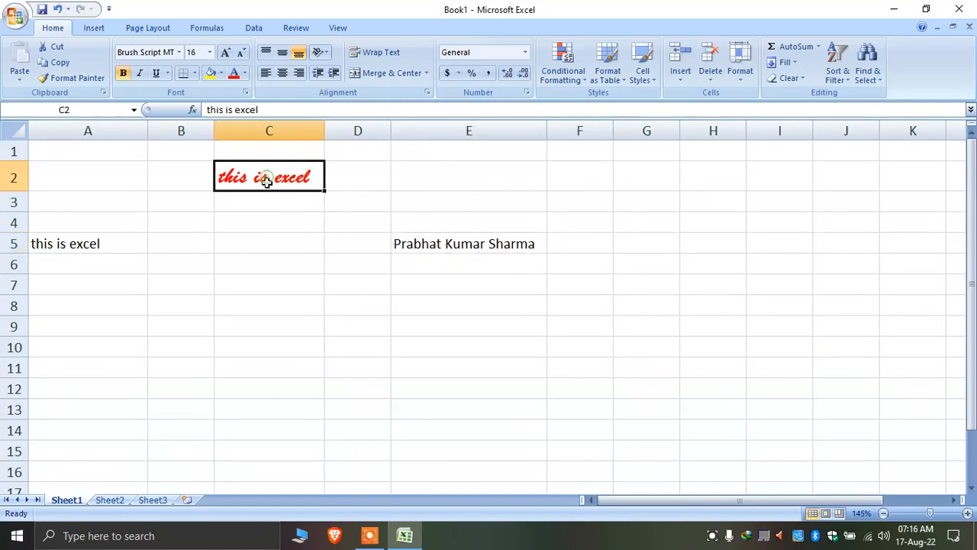
{"action": "left_click", "coordinate": [73, 78]}
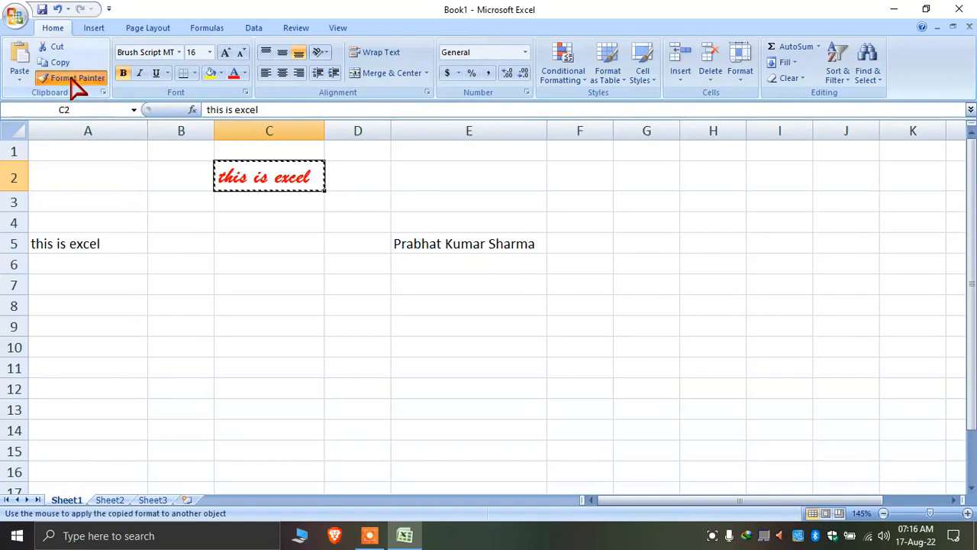
{"action": "left_click", "coordinate": [408, 243]}
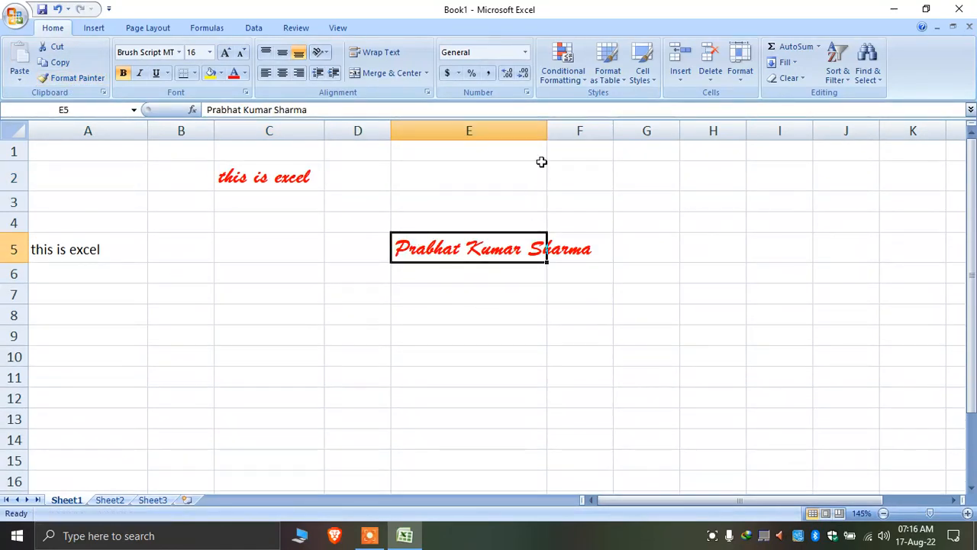
{"action": "double_click", "coordinate": [547, 130]}
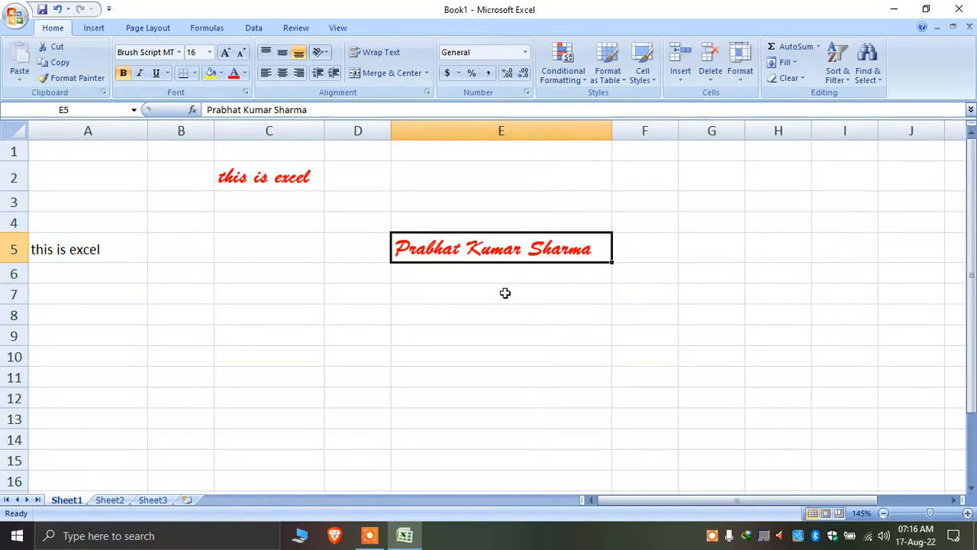
Copy A5, browse the paste options, then clear the range A1:E9
{"action": "left_click", "coordinate": [261, 178]}
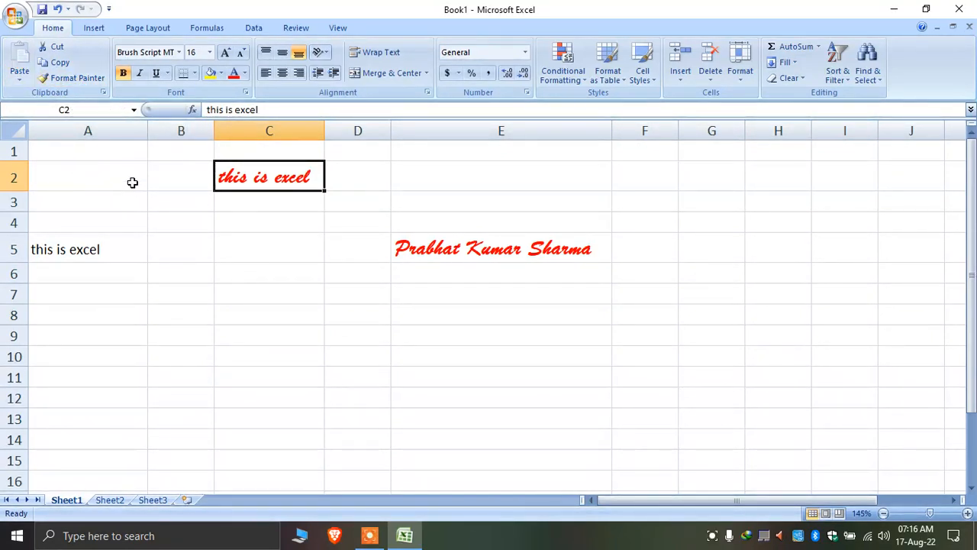
{"action": "left_click", "coordinate": [76, 238]}
{"action": "left_click", "coordinate": [61, 62]}
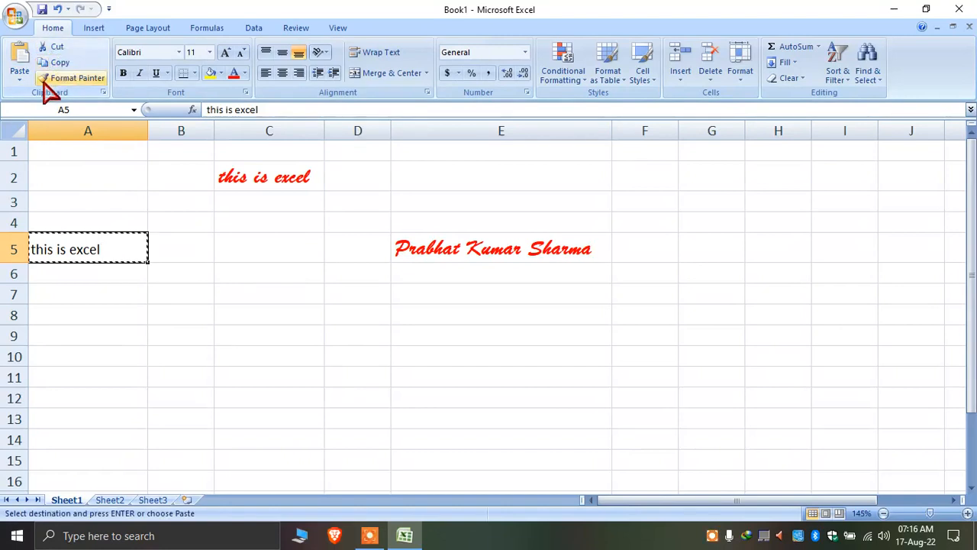
{"action": "left_click", "coordinate": [21, 81]}
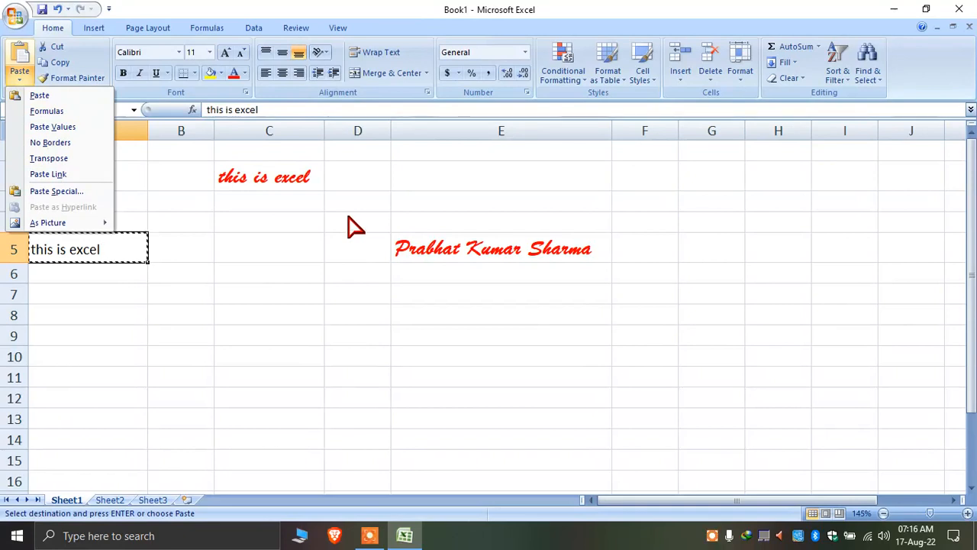
{"action": "left_click", "coordinate": [354, 273]}
{"action": "left_click_drag", "start_coordinate": [576, 332], "coordinate": [65, 157]}
{"action": "key", "text": "Delete"}
Enter abc in A2 and copy it
{"action": "left_click", "coordinate": [207, 251]}
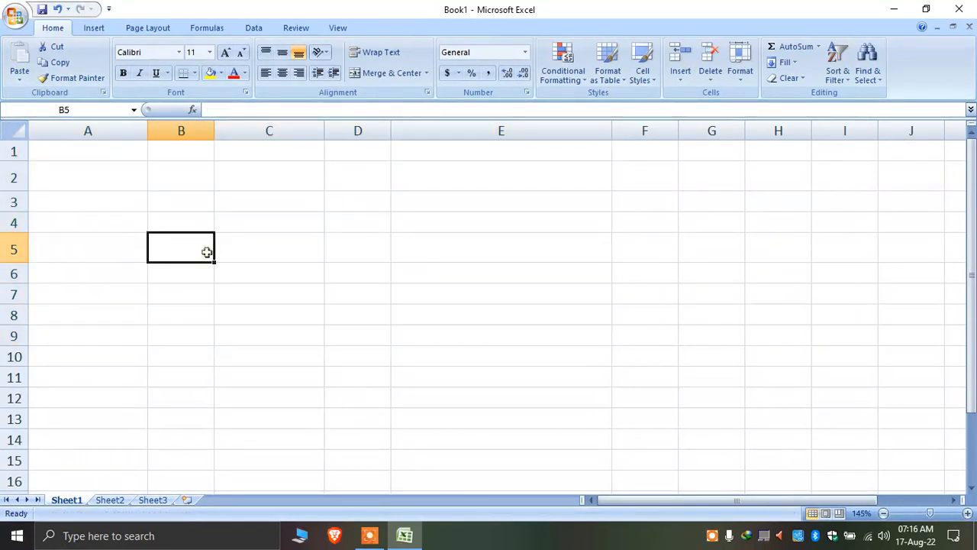
{"action": "left_click", "coordinate": [201, 174]}
{"action": "left_click", "coordinate": [91, 175]}
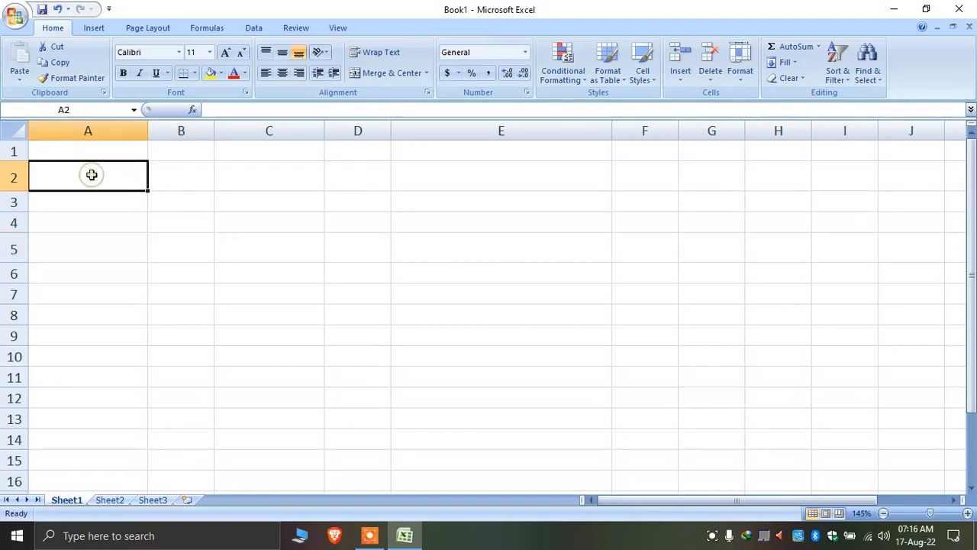
{"action": "type", "text": "abc"}
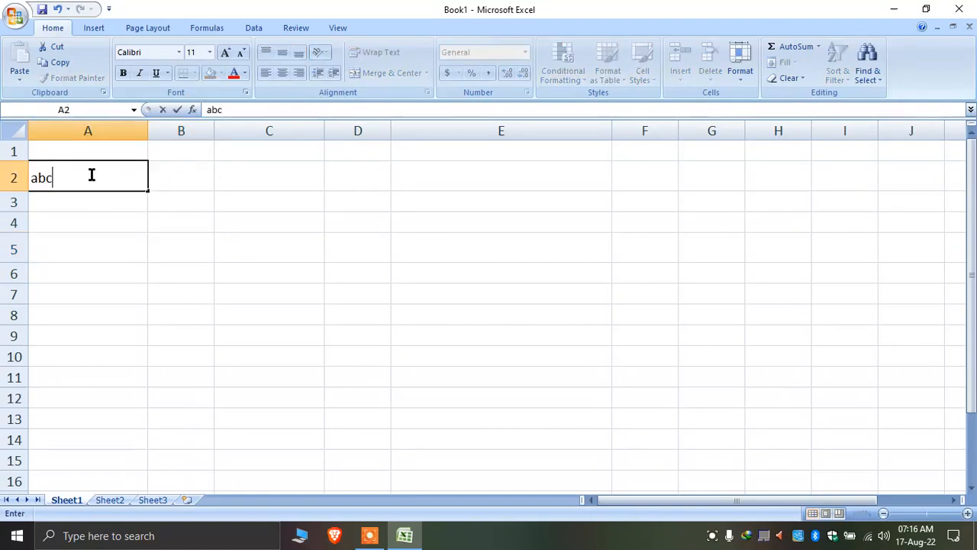
{"action": "key", "text": "Return"}
{"action": "left_click", "coordinate": [91, 175]}
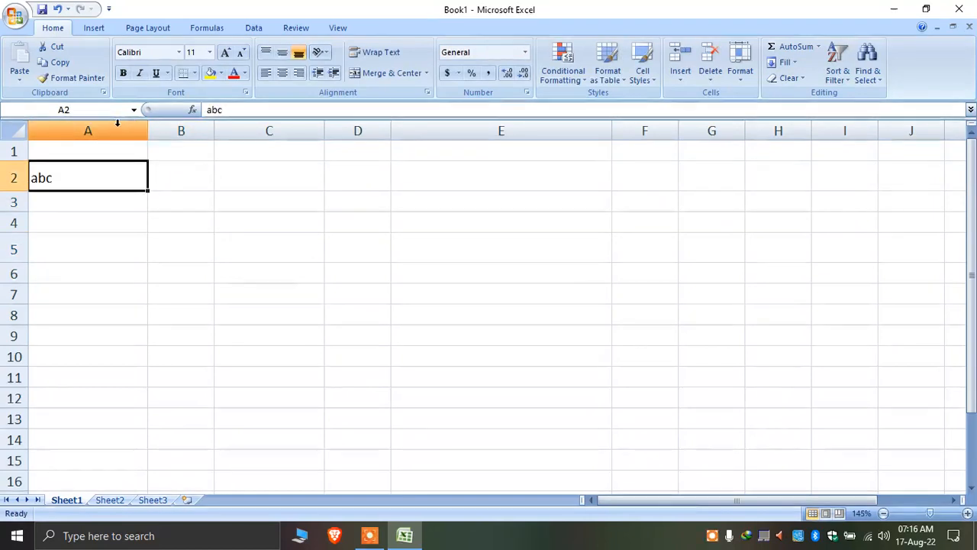
{"action": "left_click", "coordinate": [65, 62]}
Open Paste Special for C2, then cancel without pasting
{"action": "left_click", "coordinate": [266, 202]}
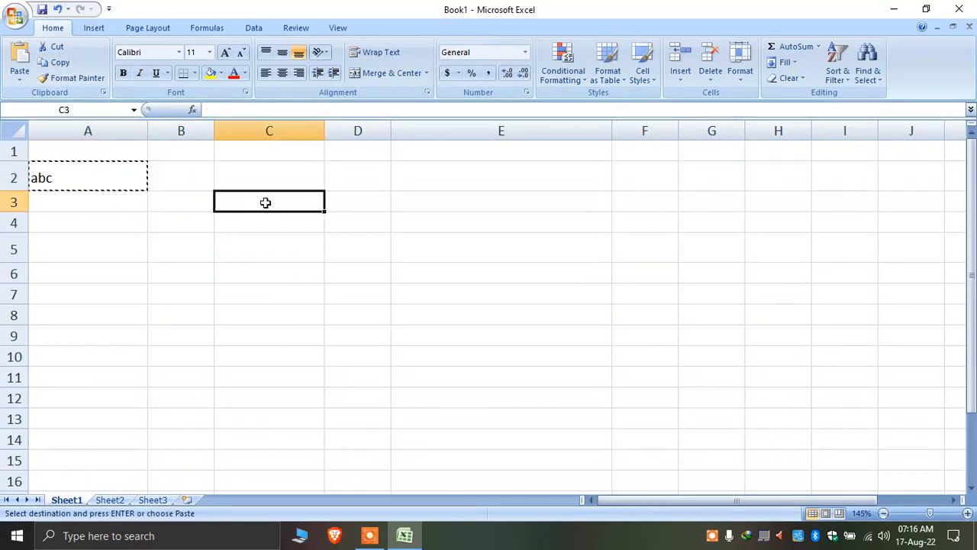
{"action": "right_click", "coordinate": [295, 174]}
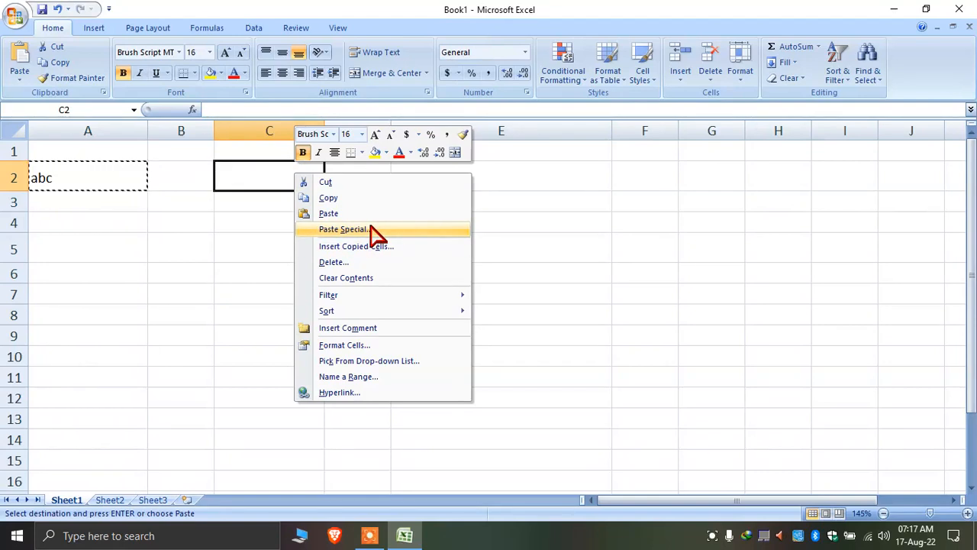
{"action": "left_click", "coordinate": [343, 229]}
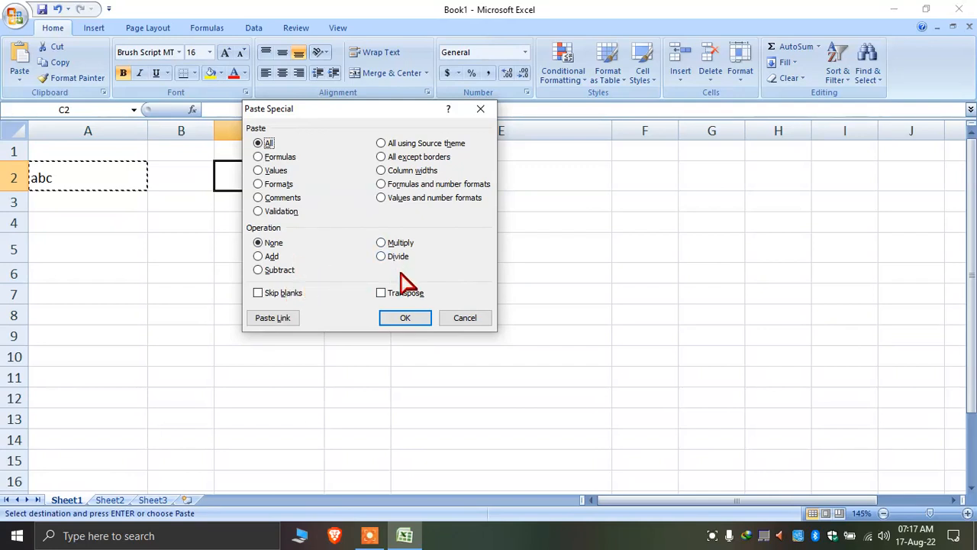
{"action": "left_click", "coordinate": [465, 319]}
{"action": "left_click", "coordinate": [251, 244]}
{"action": "left_click", "coordinate": [84, 183]}
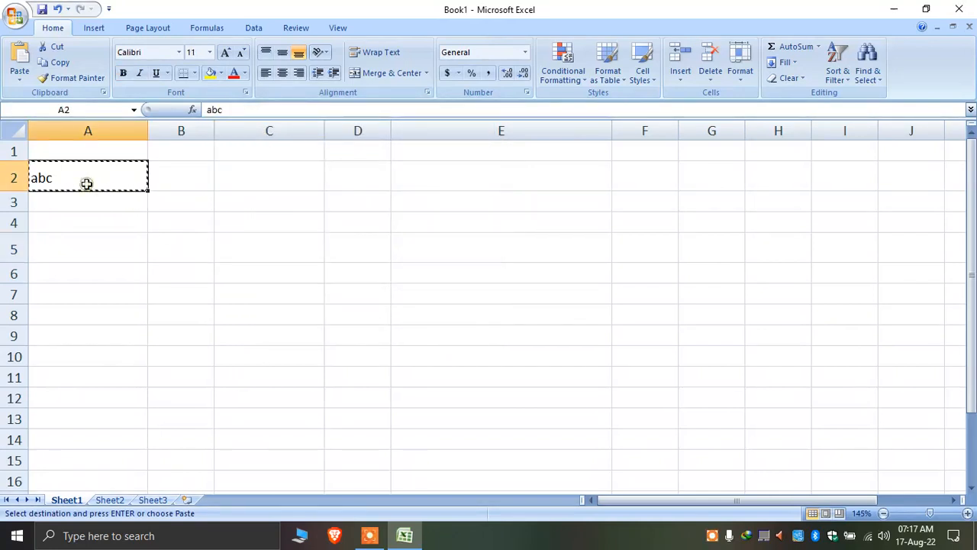
Put the number 2 in A2 and 3 in B2
{"action": "type", "text": "12"}
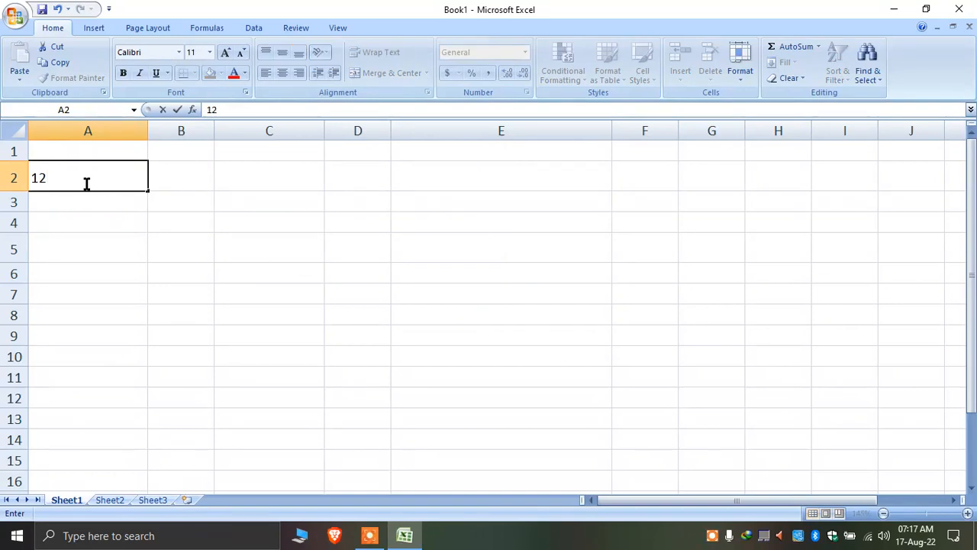
{"action": "type", "text": "2"}
{"action": "left_click", "coordinate": [175, 171]}
{"action": "type", "text": "3"}
{"action": "left_click", "coordinate": [227, 215]}
Compare the values in A2 and B2, then copy the 2 from A2
{"action": "left_click", "coordinate": [110, 182]}
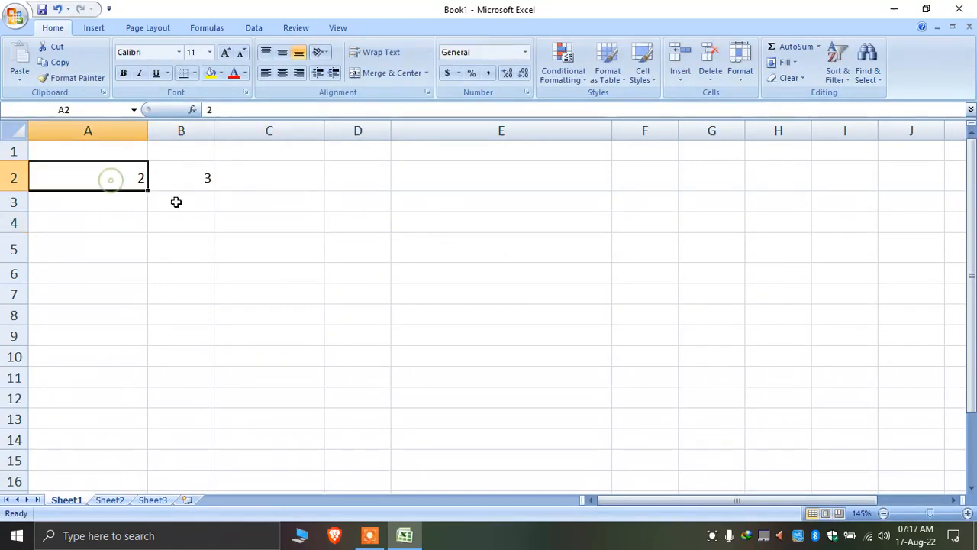
{"action": "left_click", "coordinate": [194, 182]}
{"action": "left_click", "coordinate": [110, 176]}
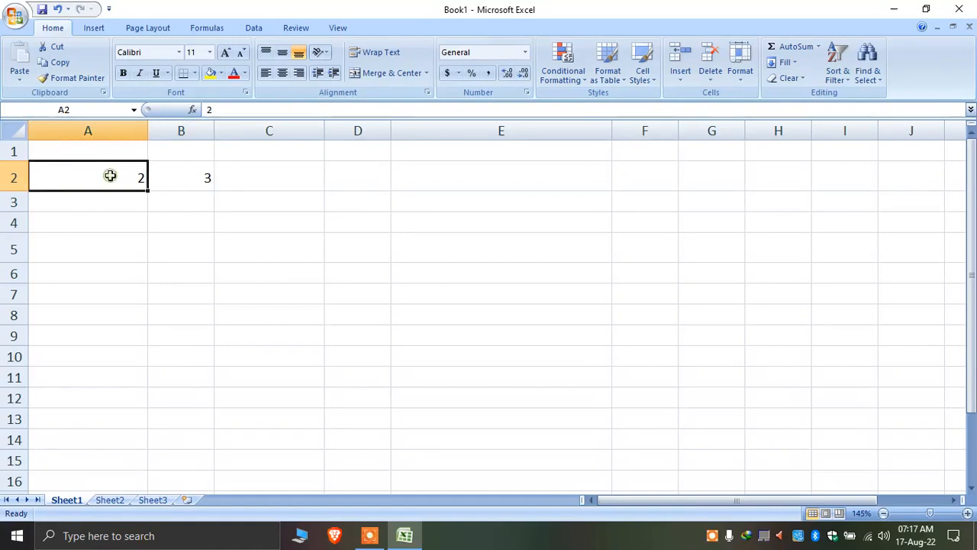
{"action": "left_click", "coordinate": [195, 182]}
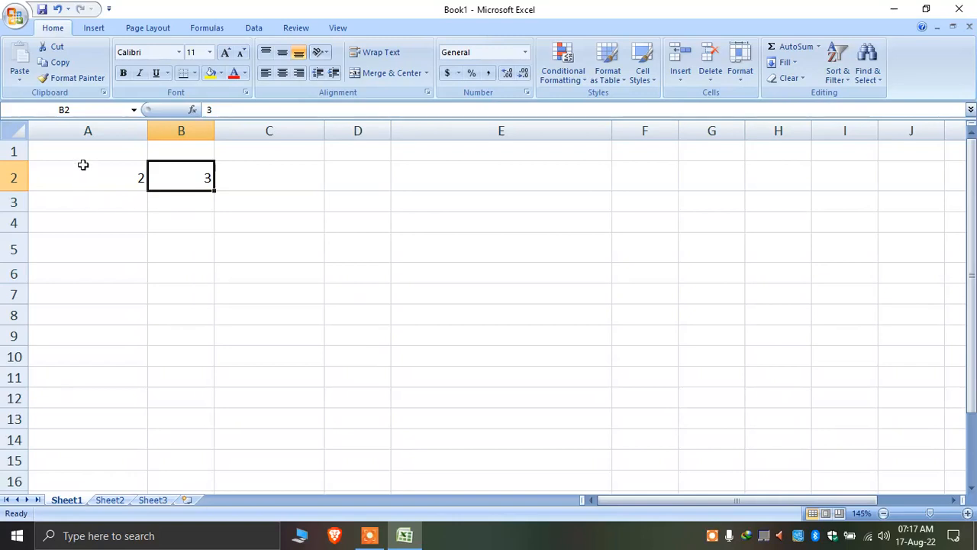
{"action": "left_click", "coordinate": [110, 174]}
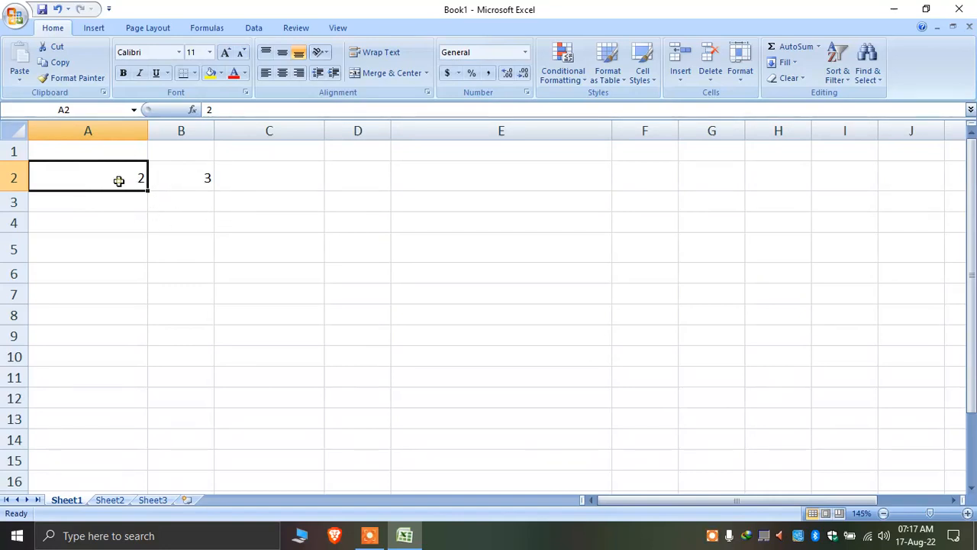
{"action": "left_click", "coordinate": [191, 178]}
{"action": "left_click", "coordinate": [89, 177]}
{"action": "left_click", "coordinate": [59, 64]}
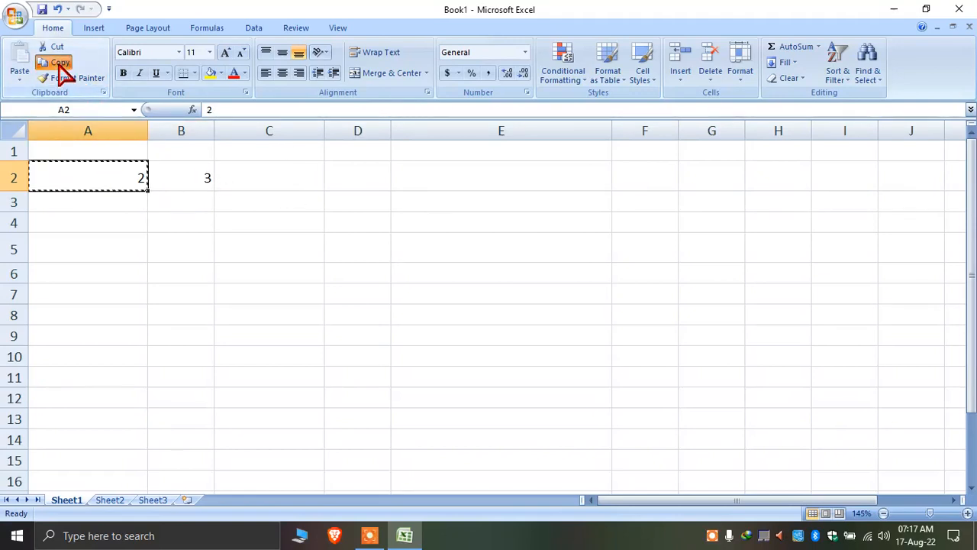
Paste Special onto B2 with the Add operation, turning 3 into 5
{"action": "left_click", "coordinate": [207, 179]}
{"action": "right_click", "coordinate": [198, 178]}
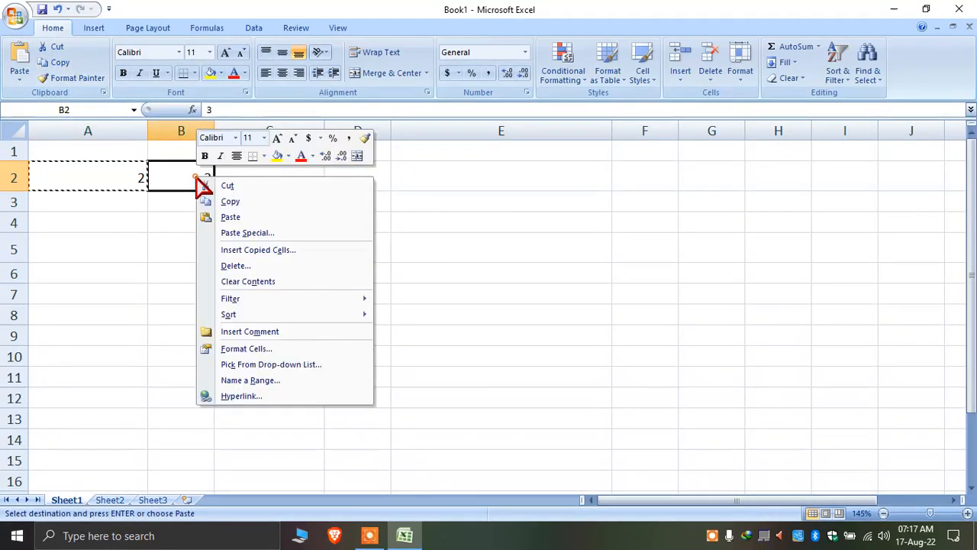
{"action": "left_click", "coordinate": [321, 233]}
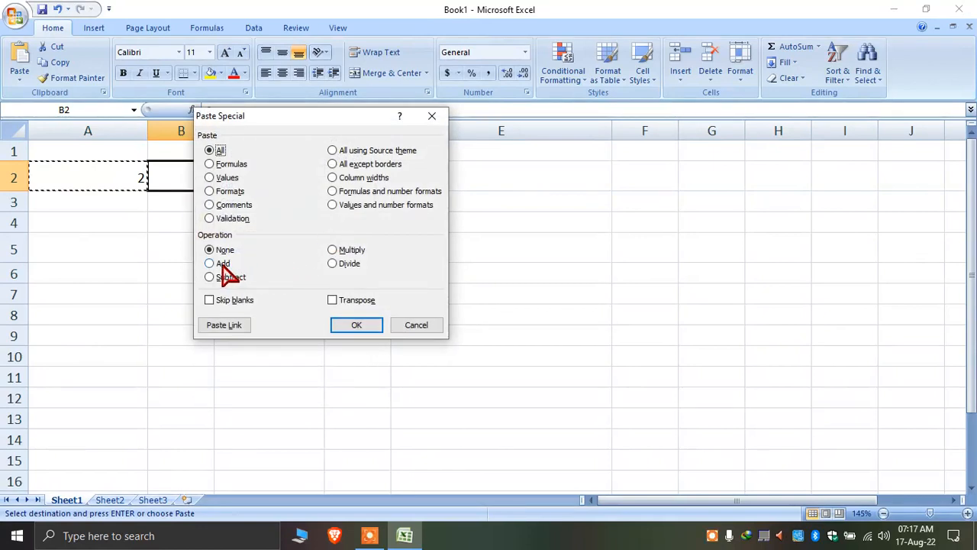
{"action": "left_click", "coordinate": [221, 264]}
{"action": "left_click_drag", "start_coordinate": [312, 126], "coordinate": [417, 115]}
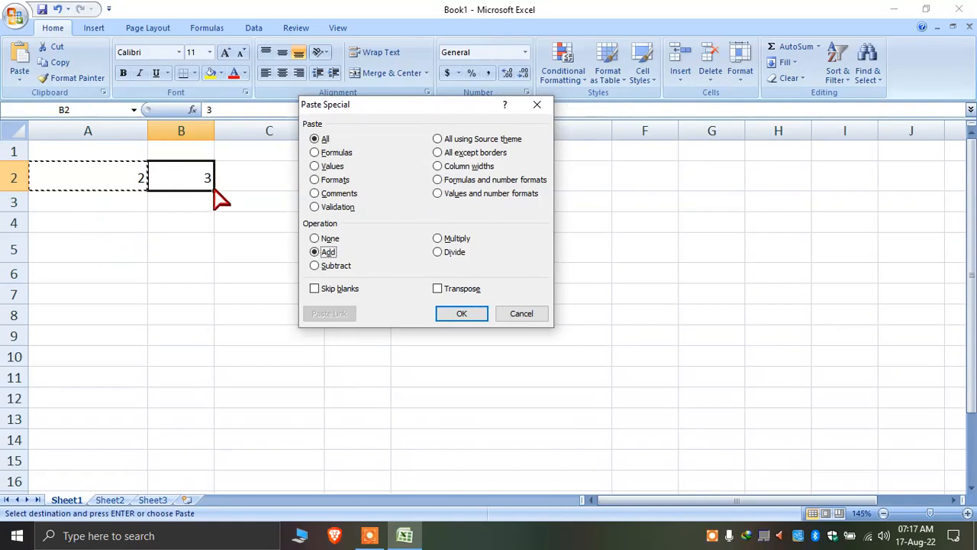
{"action": "left_click", "coordinate": [484, 313]}
{"action": "left_click", "coordinate": [220, 313]}
{"action": "left_click", "coordinate": [195, 178]}
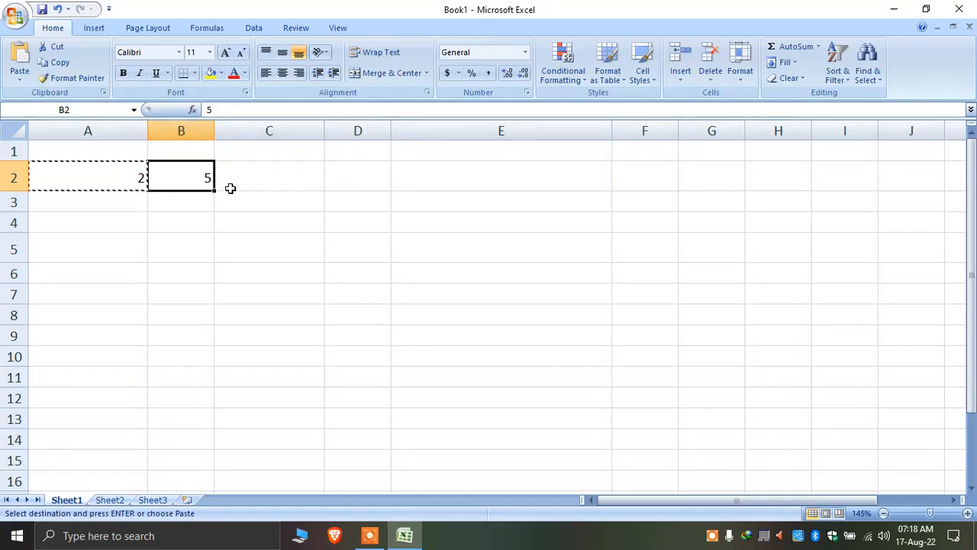
Inspect B2's contents, then copy the 2 in A2
{"action": "left_click", "coordinate": [227, 111]}
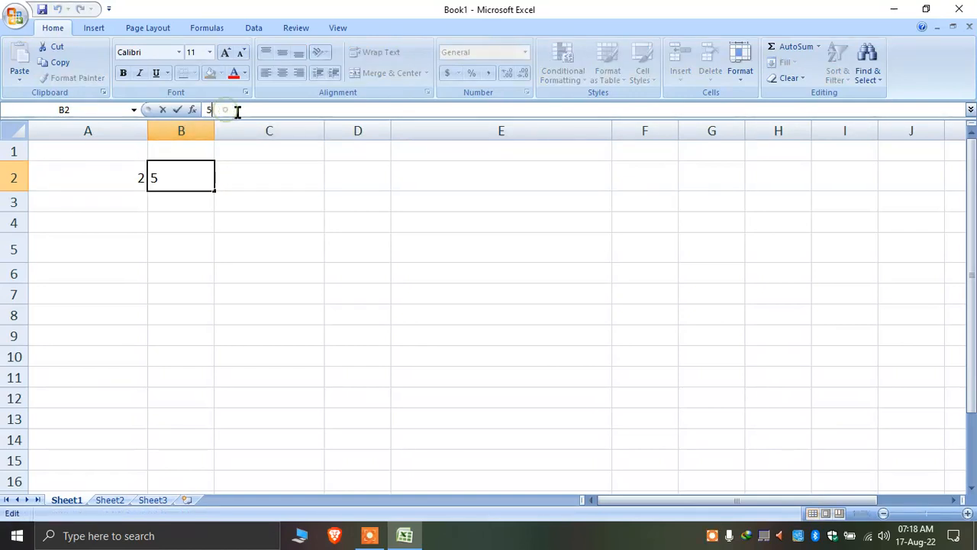
{"action": "left_click", "coordinate": [219, 227]}
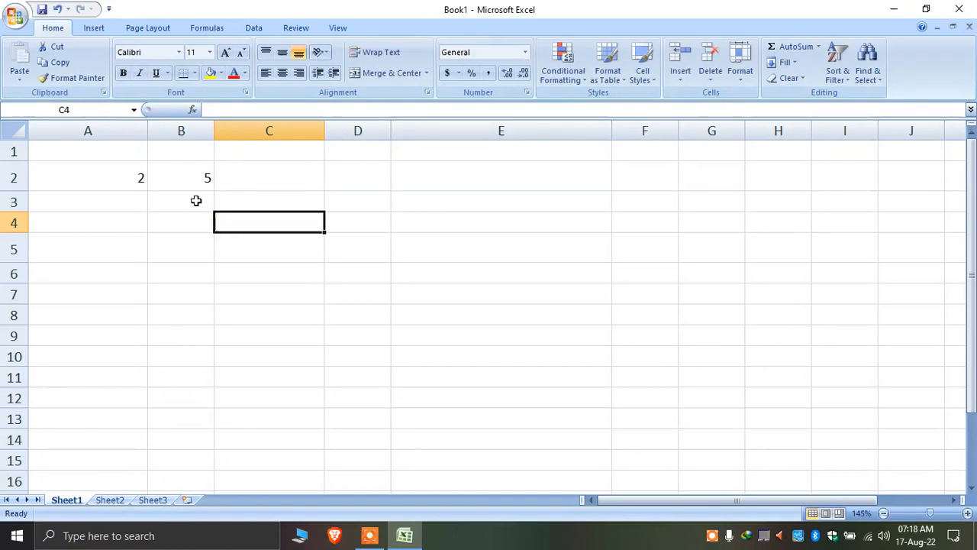
{"action": "left_click", "coordinate": [187, 186]}
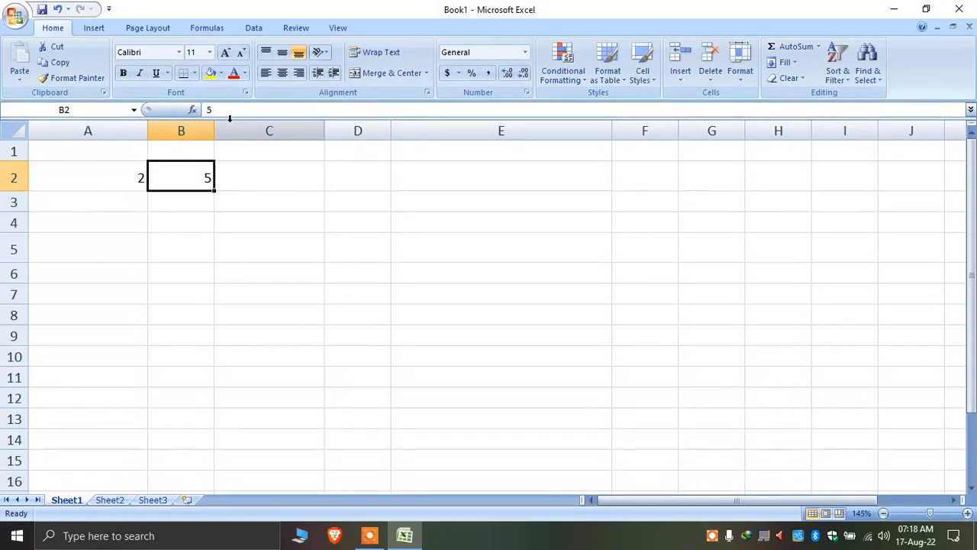
{"action": "left_click", "coordinate": [217, 227]}
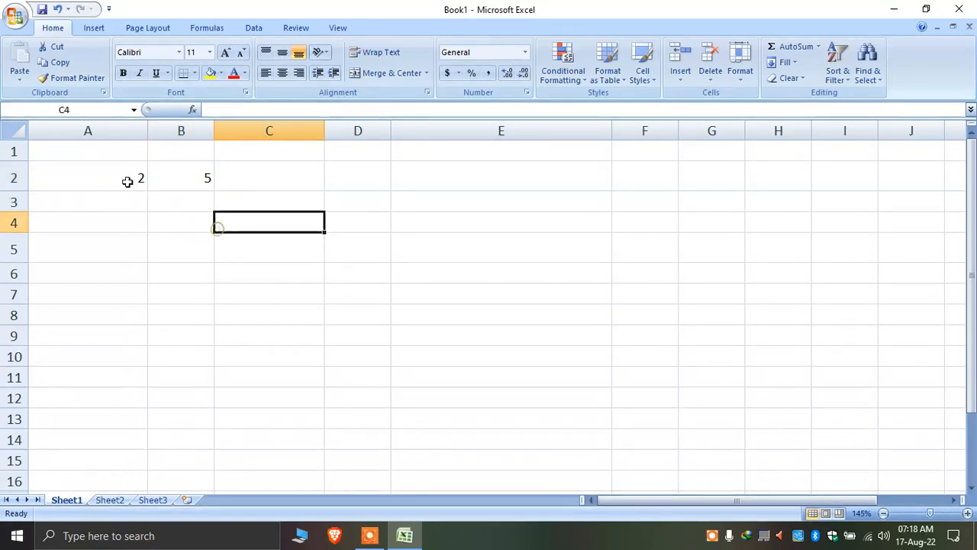
{"action": "left_click", "coordinate": [122, 178]}
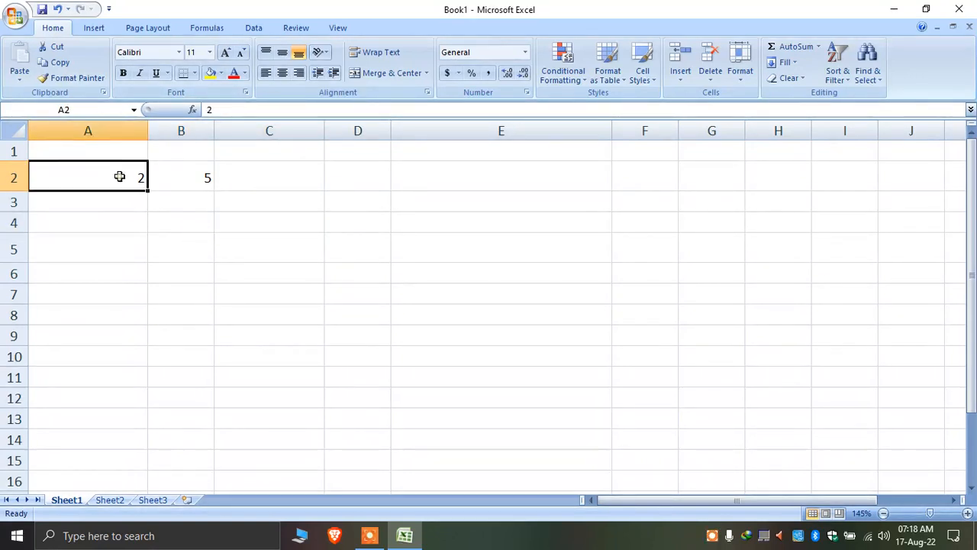
{"action": "left_click", "coordinate": [61, 64]}
Paste Special onto B2 with the Multiply operation so it shows 10
{"action": "left_click", "coordinate": [194, 165]}
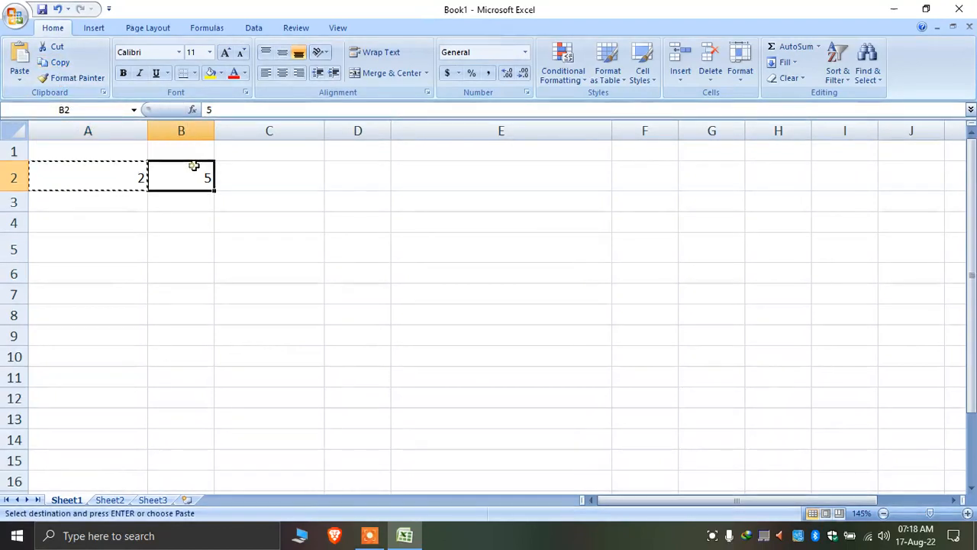
{"action": "right_click", "coordinate": [196, 175]}
{"action": "left_click", "coordinate": [280, 226]}
{"action": "left_click", "coordinate": [298, 245]}
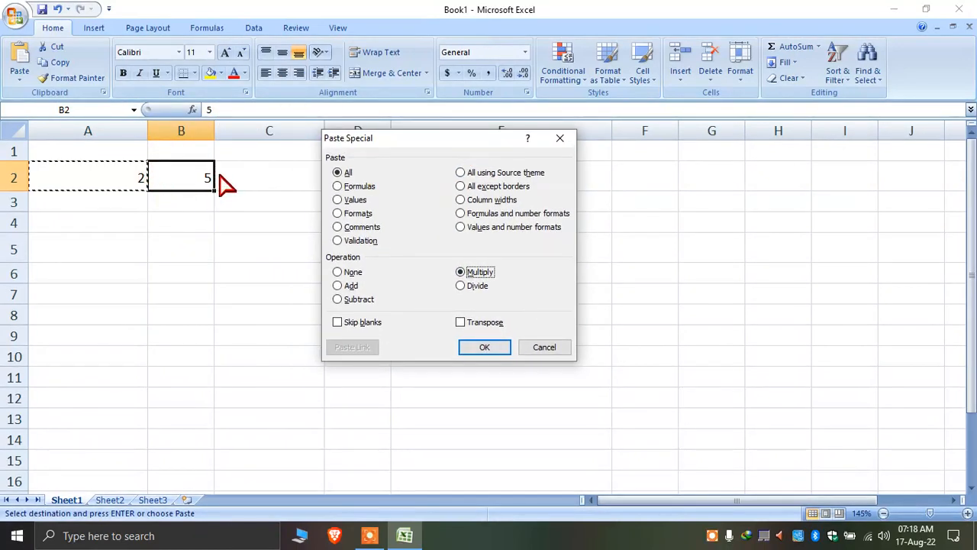
{"action": "left_click", "coordinate": [486, 347]}
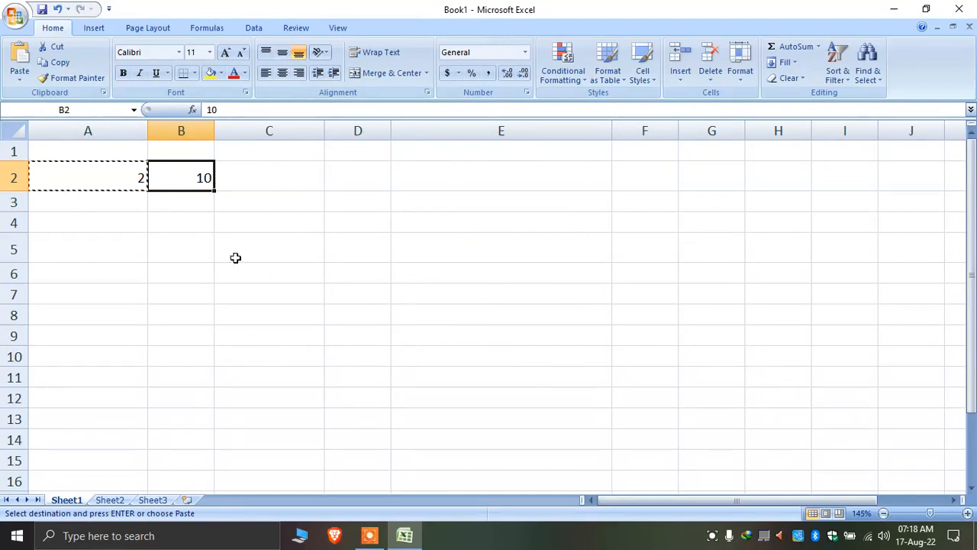
{"action": "left_click", "coordinate": [116, 177]}
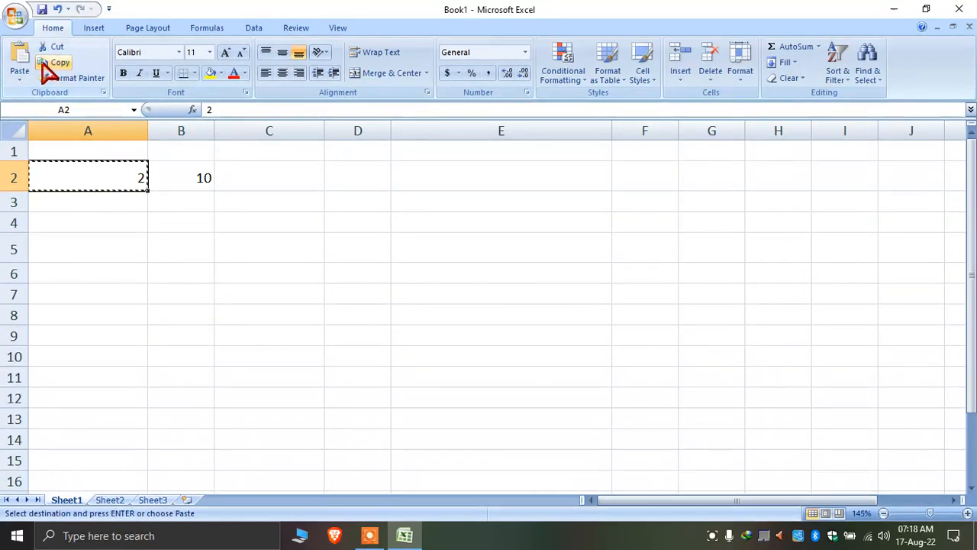
Paste Special Subtract the copied 2 onto B2's 10, making 8, then undo back to 10
{"action": "left_click", "coordinate": [201, 171]}
{"action": "left_click", "coordinate": [23, 80]}
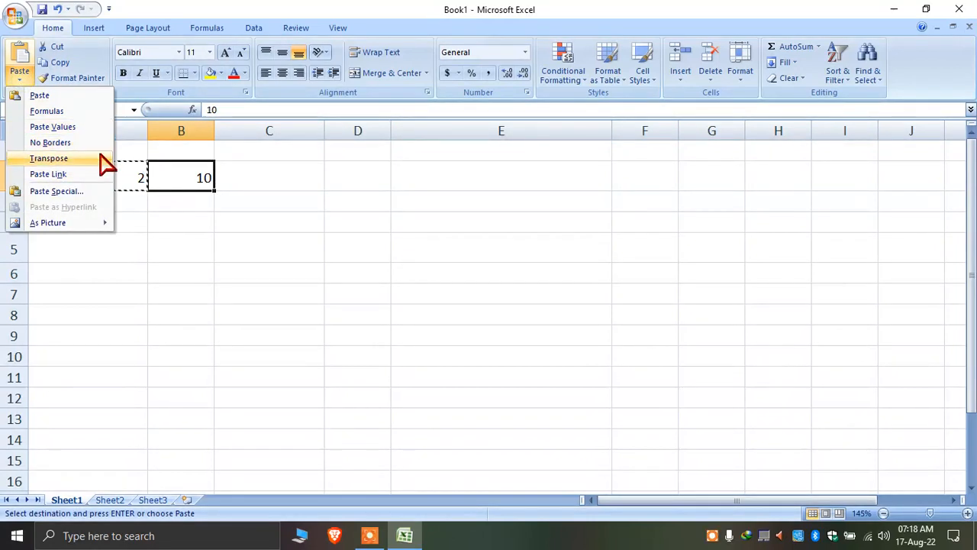
{"action": "left_click", "coordinate": [101, 189]}
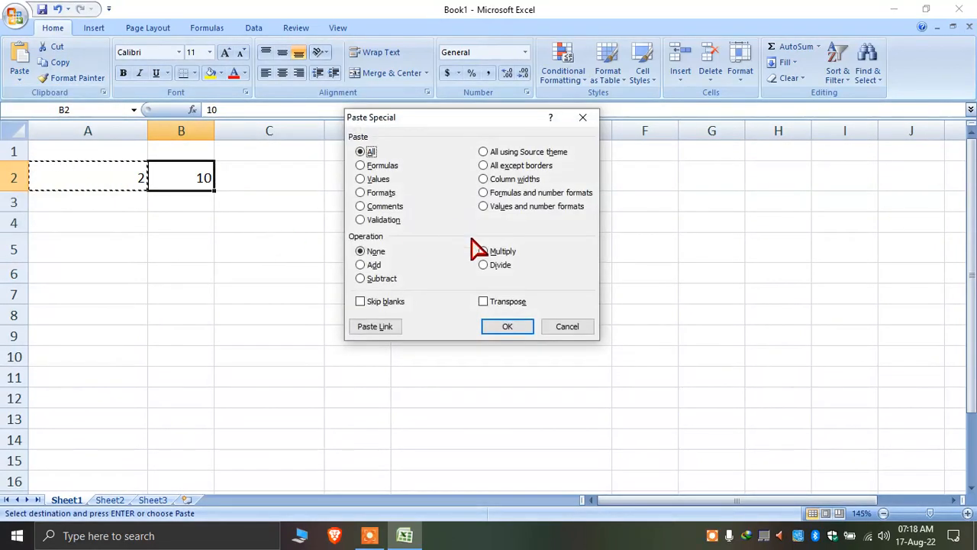
{"action": "left_click", "coordinate": [377, 280]}
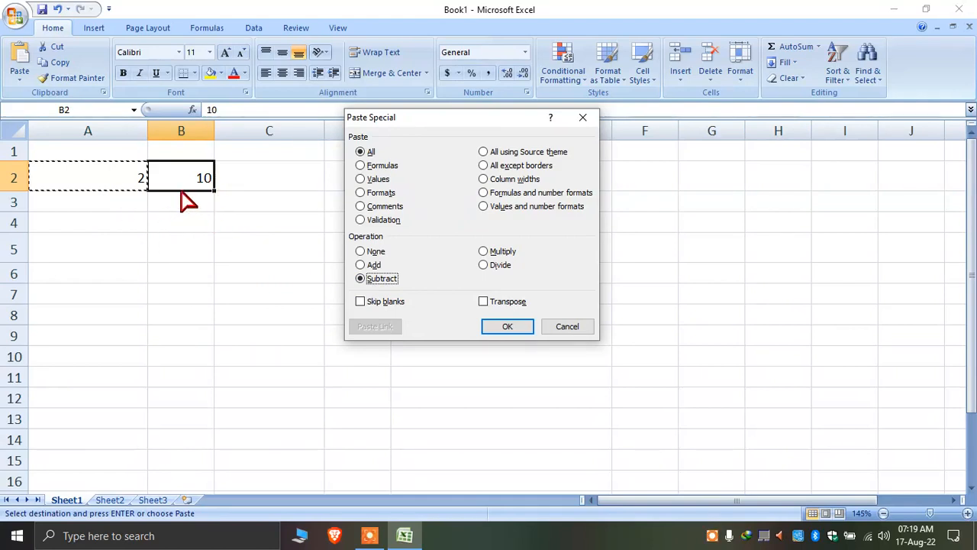
{"action": "left_click", "coordinate": [513, 326]}
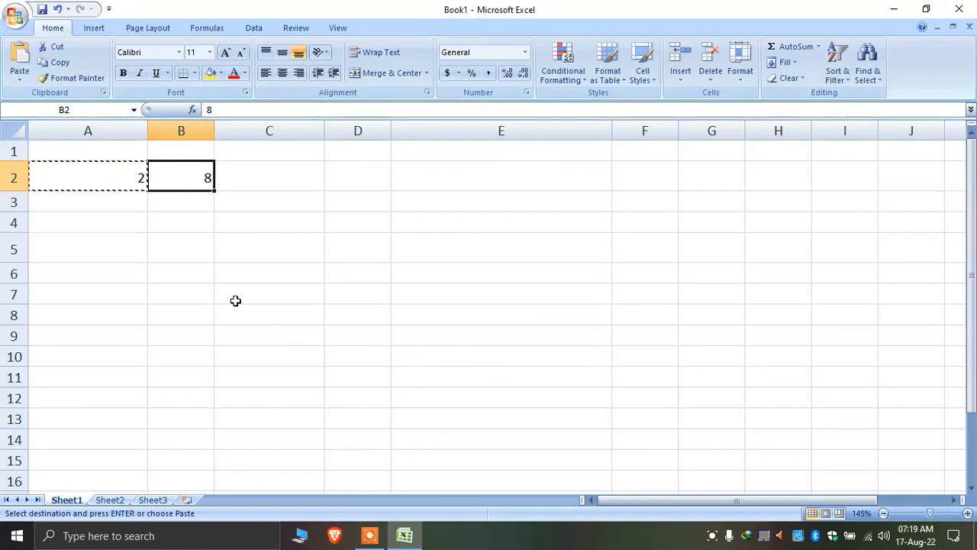
{"action": "key", "text": "ctrl+z"}
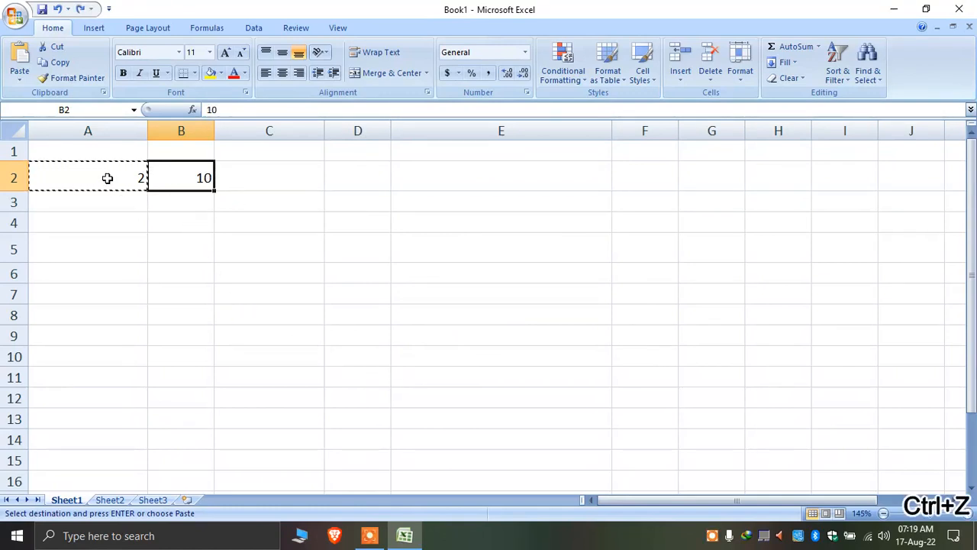
Begin a trial =10-2 formula in E4, then cancel it with Esc
{"action": "left_click", "coordinate": [382, 218]}
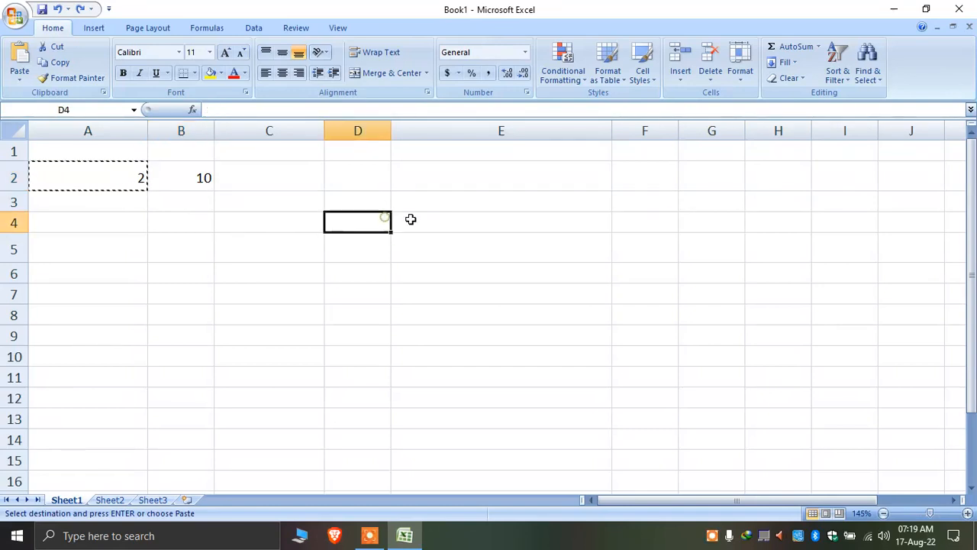
{"action": "left_click", "coordinate": [423, 220]}
{"action": "type", "text": "=10-2"}
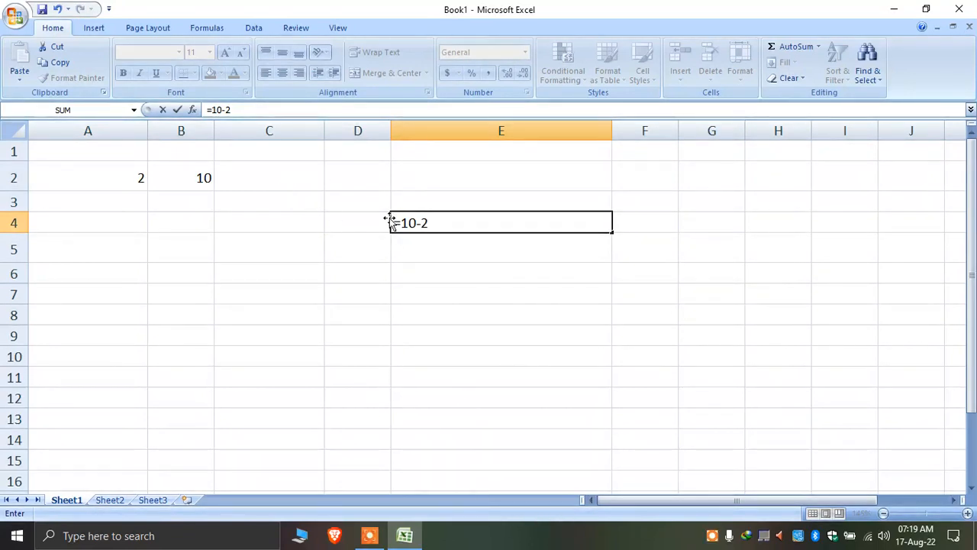
{"action": "left_click_drag", "start_coordinate": [406, 222], "coordinate": [416, 222]}
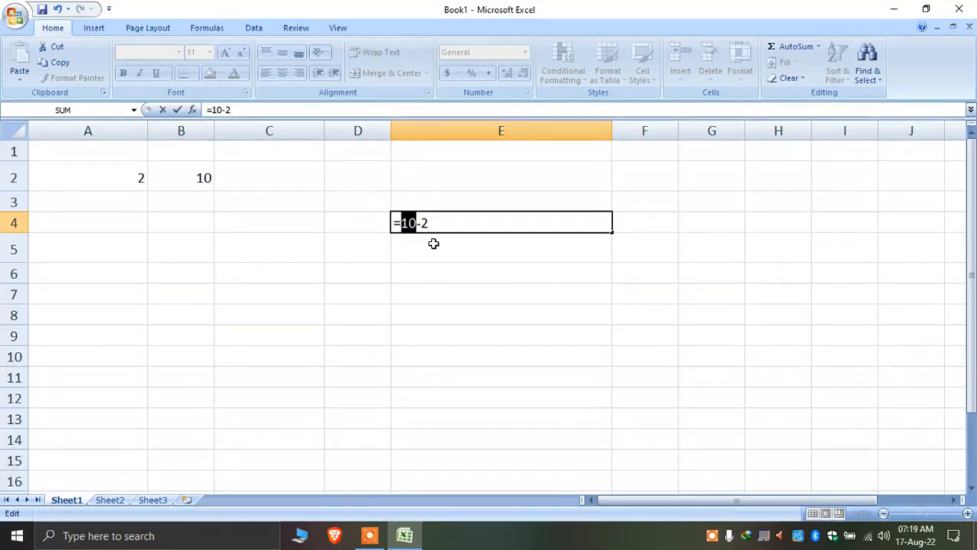
{"action": "key", "text": "Escape"}
Copy the value 10 from B2, with A2 chosen as the destination
{"action": "left_click", "coordinate": [187, 178]}
{"action": "left_click", "coordinate": [123, 175]}
{"action": "left_click", "coordinate": [205, 174]}
{"action": "left_click", "coordinate": [61, 62]}
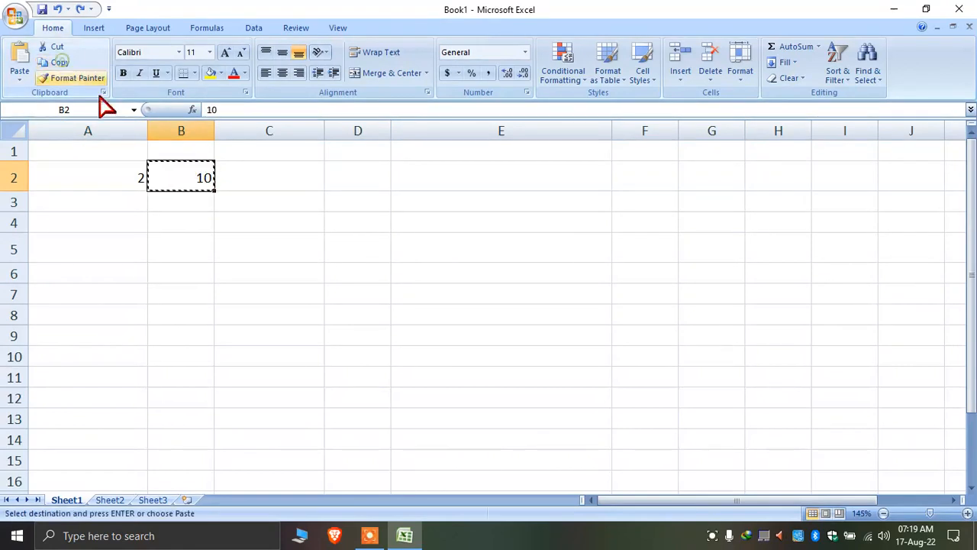
{"action": "left_click", "coordinate": [96, 181]}
Paste Special Subtract the copied 10 onto A2, giving -8, then undo back to 2
{"action": "right_click", "coordinate": [98, 182]}
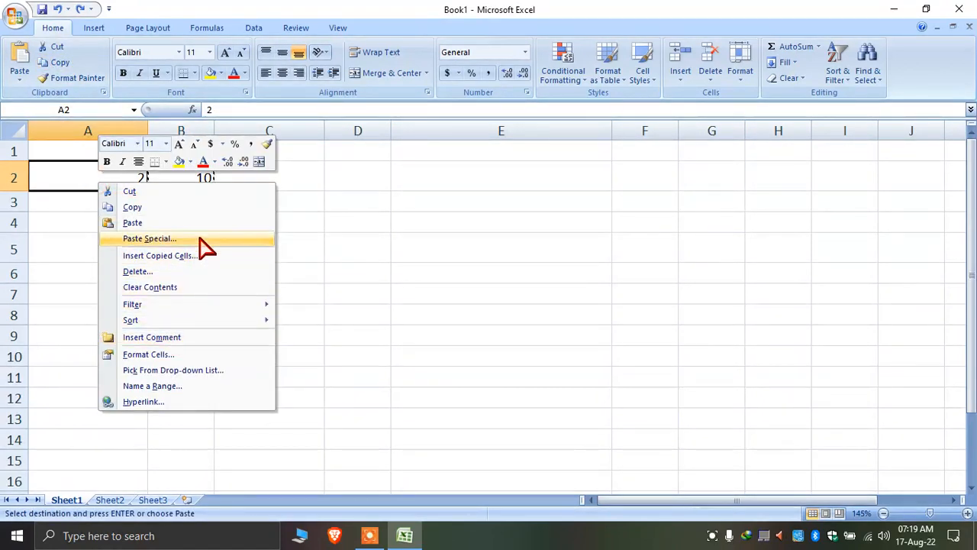
{"action": "left_click", "coordinate": [150, 238]}
{"action": "left_click_drag", "start_coordinate": [158, 121], "coordinate": [438, 159]}
{"action": "left_click", "coordinate": [386, 321]}
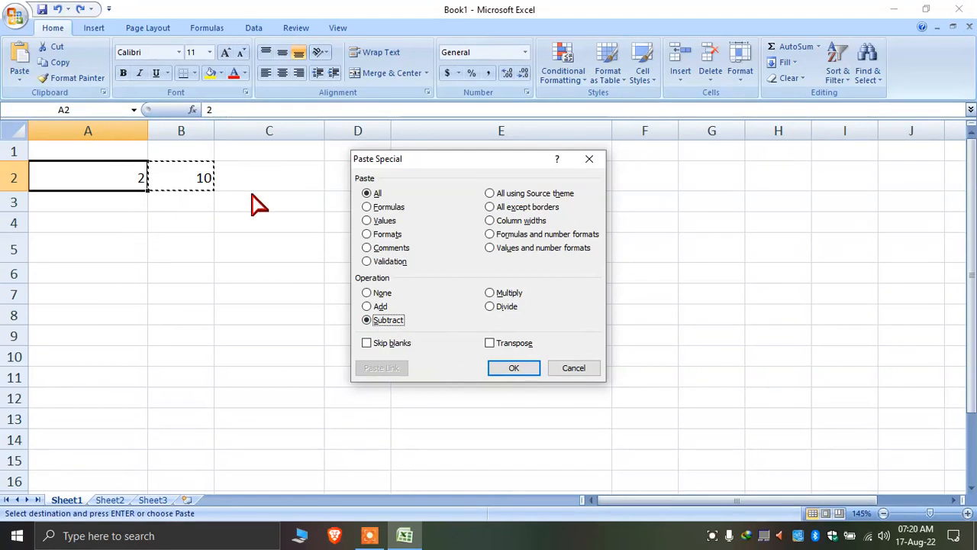
{"action": "left_click", "coordinate": [523, 370]}
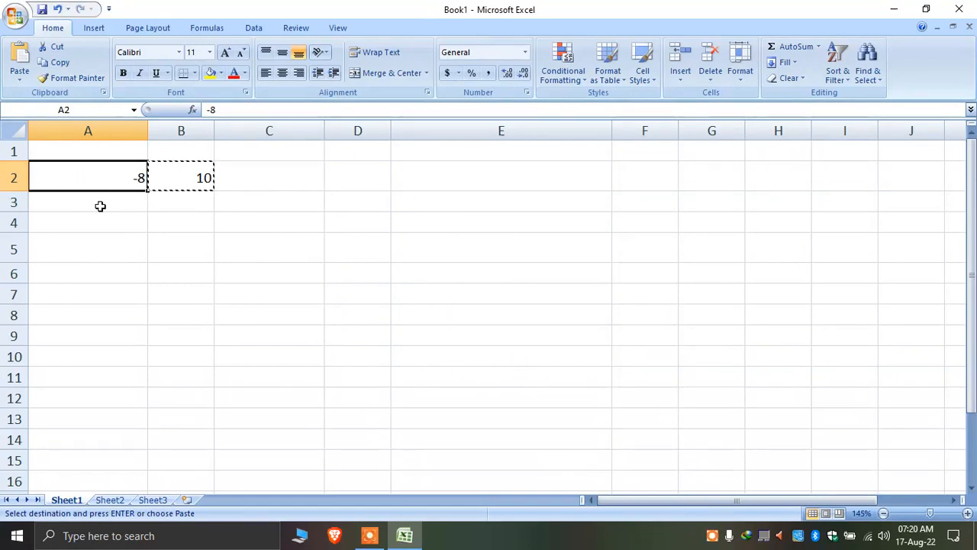
{"action": "key", "text": "ctrl+z"}
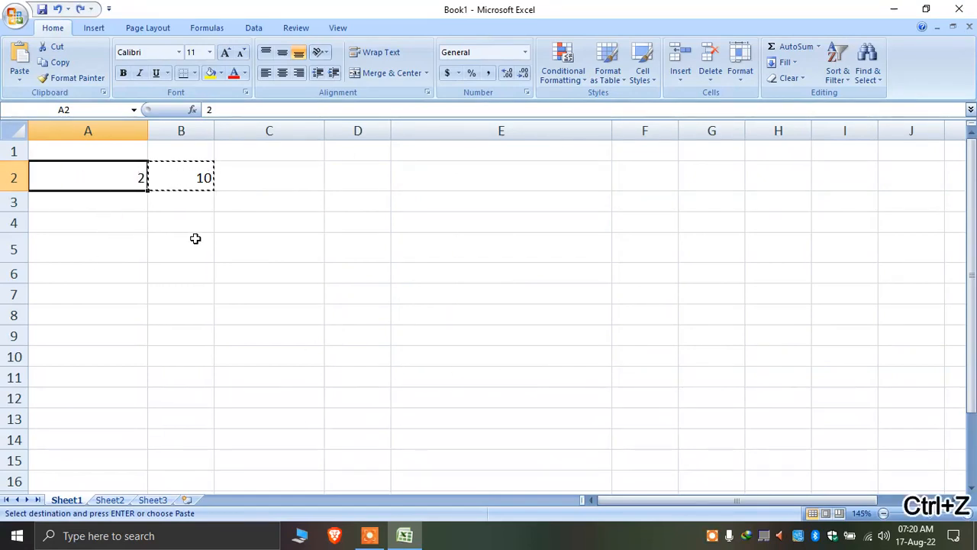
Enter the sample text 'fdsfsd' in C2
{"action": "left_click", "coordinate": [258, 246]}
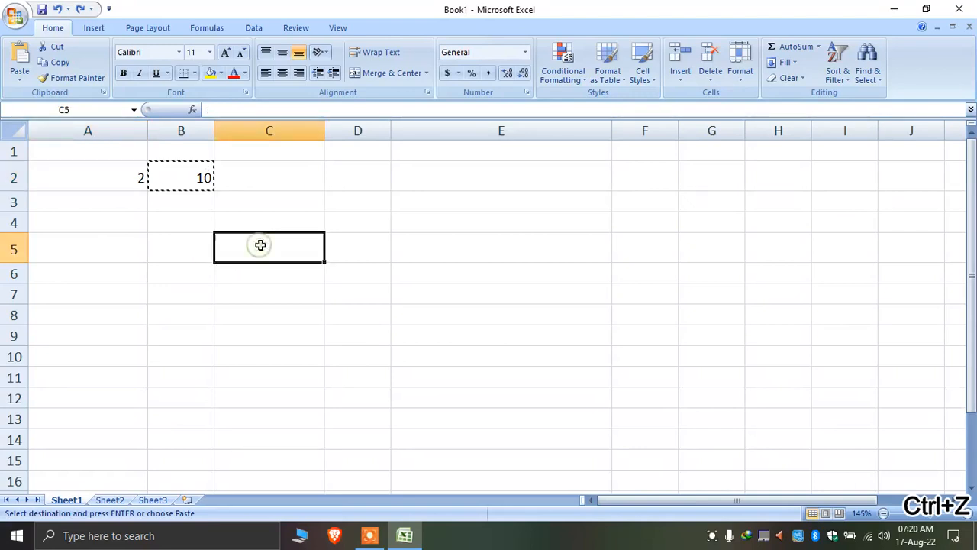
{"action": "left_click", "coordinate": [269, 188]}
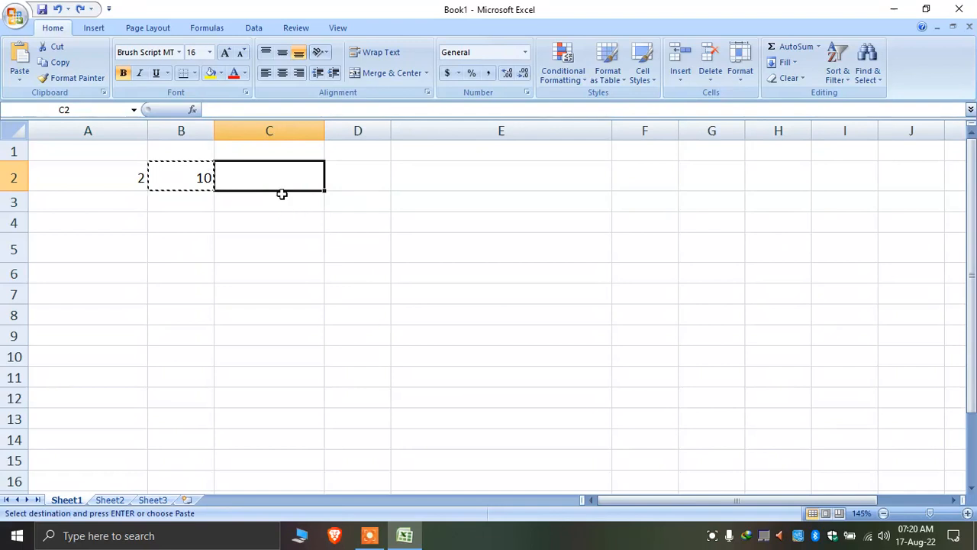
{"action": "type", "text": "fdsfsd"}
{"action": "left_click", "coordinate": [288, 222]}
Copy the styled C2 text into A5, then delete it from A5
{"action": "left_click", "coordinate": [274, 178]}
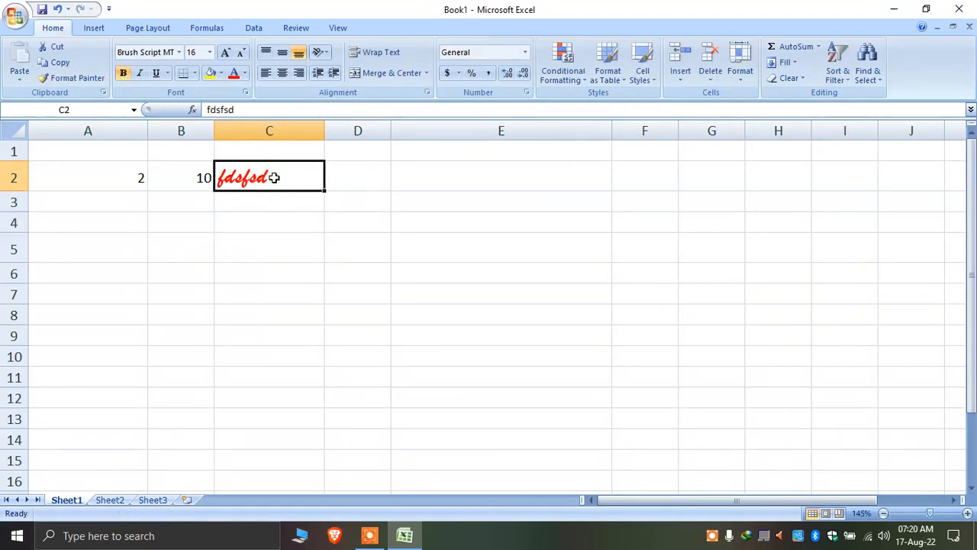
{"action": "right_click", "coordinate": [274, 178]}
{"action": "left_click", "coordinate": [313, 205]}
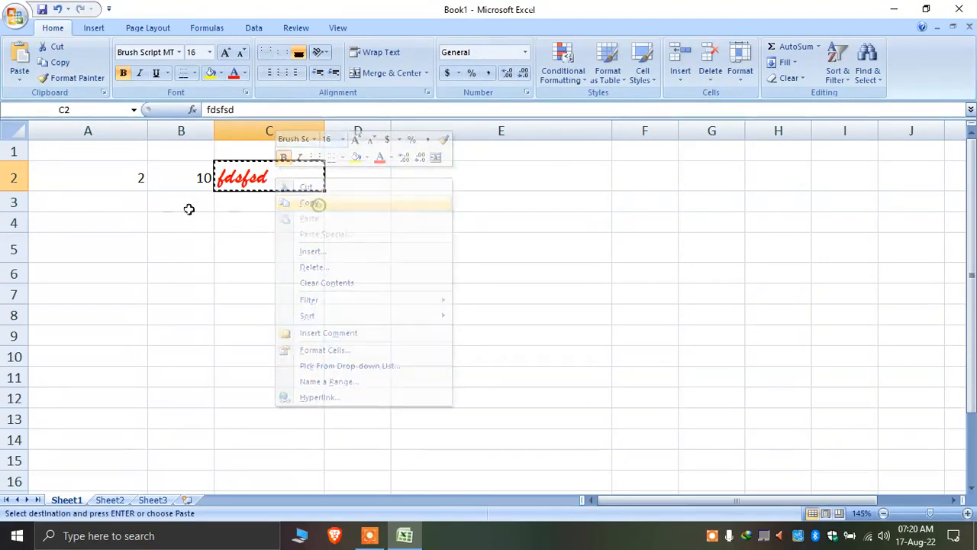
{"action": "right_click", "coordinate": [123, 242]}
{"action": "left_click", "coordinate": [185, 283]}
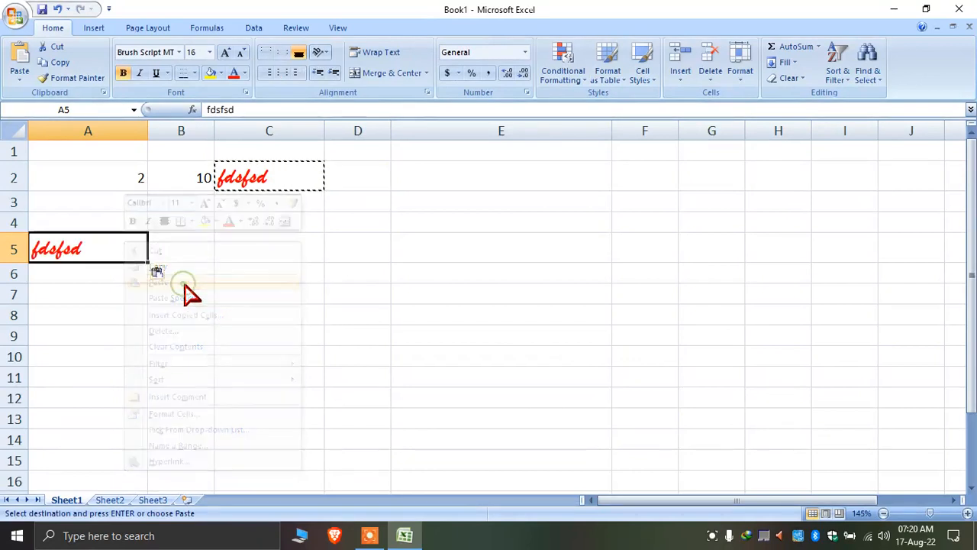
{"action": "left_click", "coordinate": [285, 176]}
{"action": "left_click", "coordinate": [72, 246]}
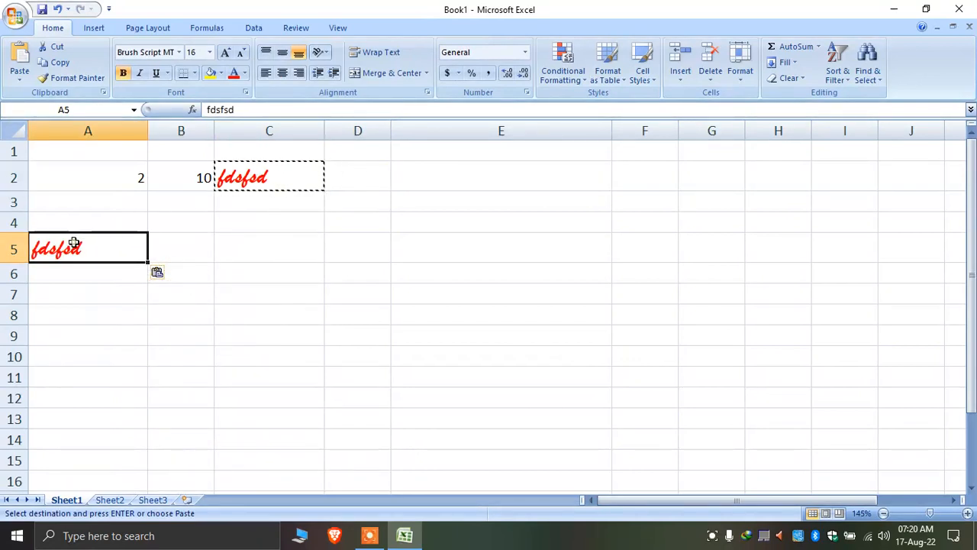
{"action": "key", "text": "Delete"}
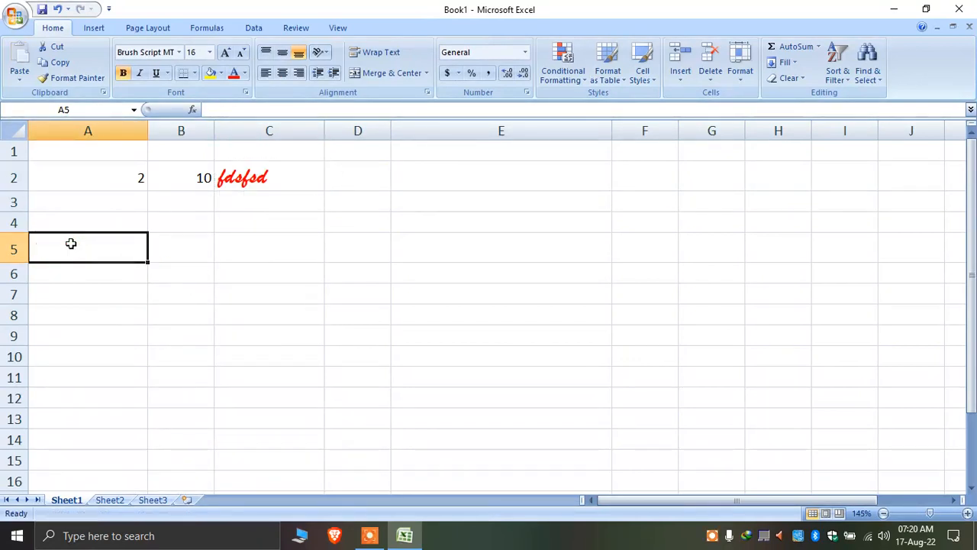
Delete the script-formatted text from C2, keeping 2 in A2 and 10 in B2
{"action": "left_click", "coordinate": [264, 179]}
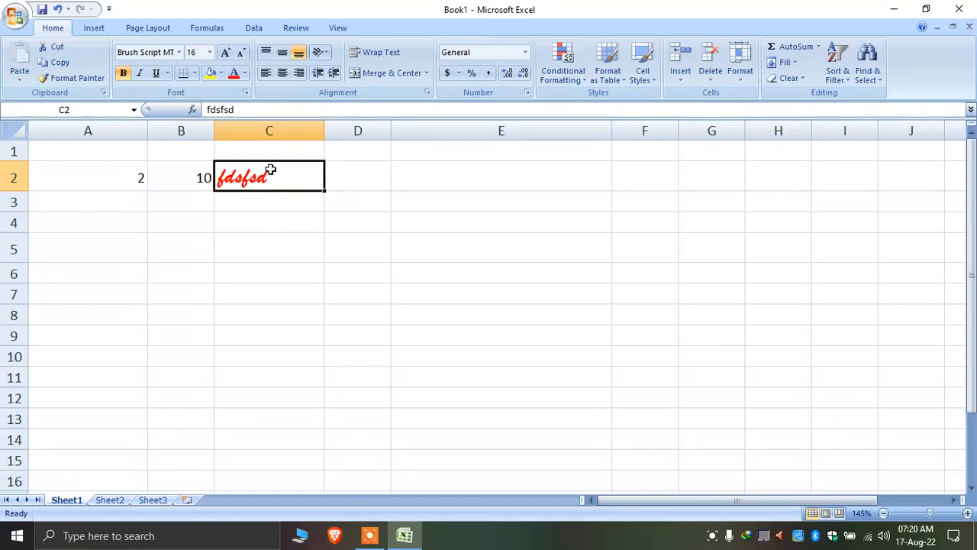
{"action": "left_click", "coordinate": [381, 214]}
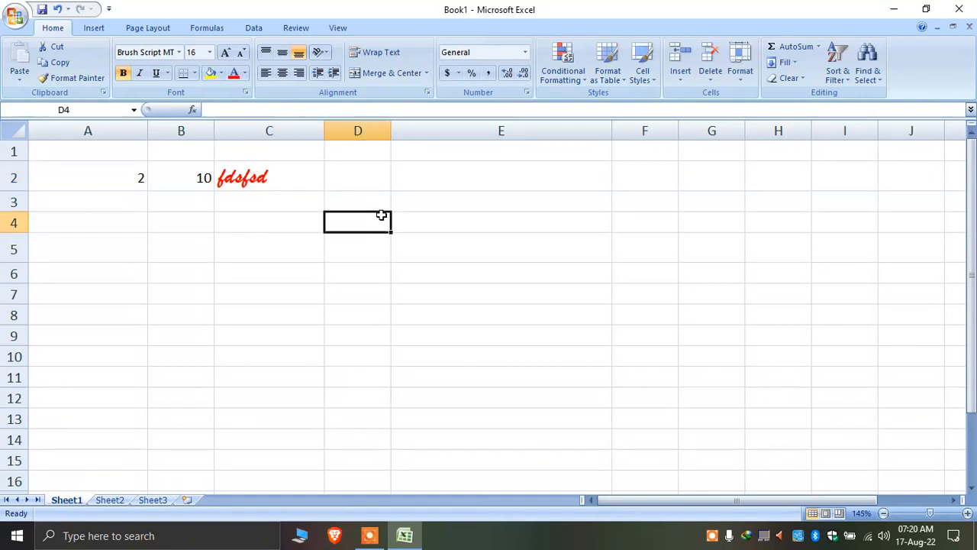
{"action": "left_click", "coordinate": [265, 178]}
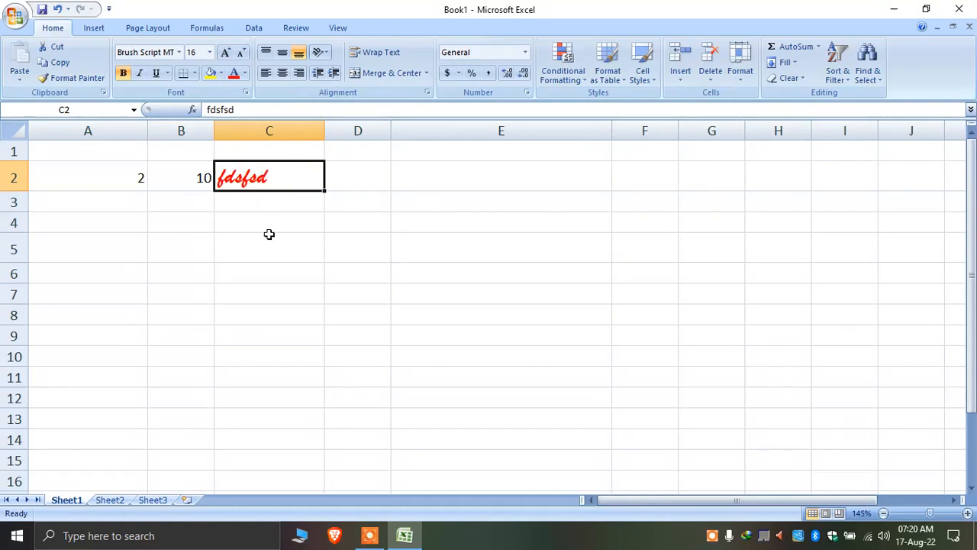
{"action": "left_click", "coordinate": [179, 176]}
{"action": "left_click", "coordinate": [114, 172]}
{"action": "left_click", "coordinate": [178, 176]}
{"action": "left_click", "coordinate": [241, 180]}
{"action": "key", "text": "Delete"}
{"action": "left_click", "coordinate": [121, 185]}
{"action": "left_click", "coordinate": [188, 181]}
{"action": "left_click", "coordinate": [140, 178]}
{"action": "right_click", "coordinate": [115, 170]}
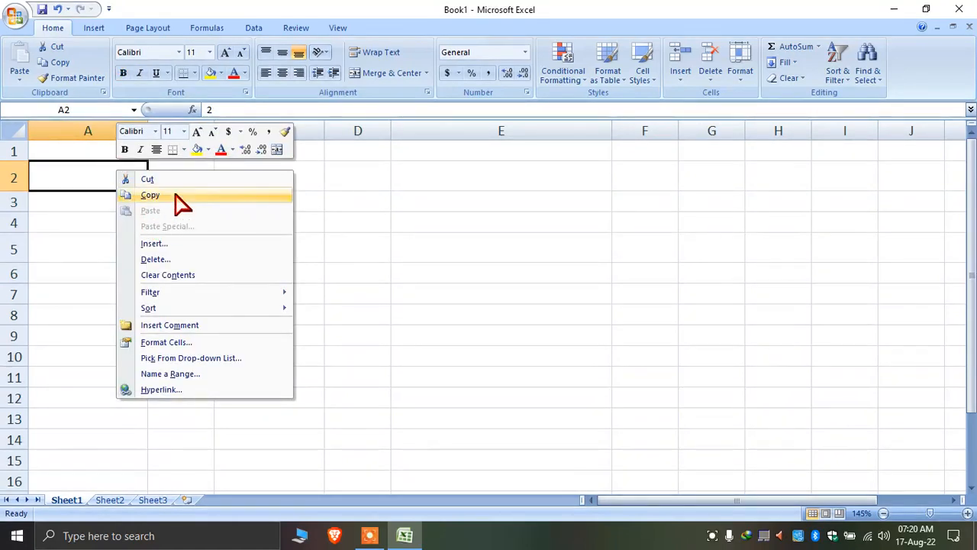
Copy A2's 2 and Paste Special Divide it onto B2, turning 10 into 5
{"action": "left_click", "coordinate": [164, 195]}
{"action": "left_click", "coordinate": [204, 178]}
{"action": "right_click", "coordinate": [213, 177]}
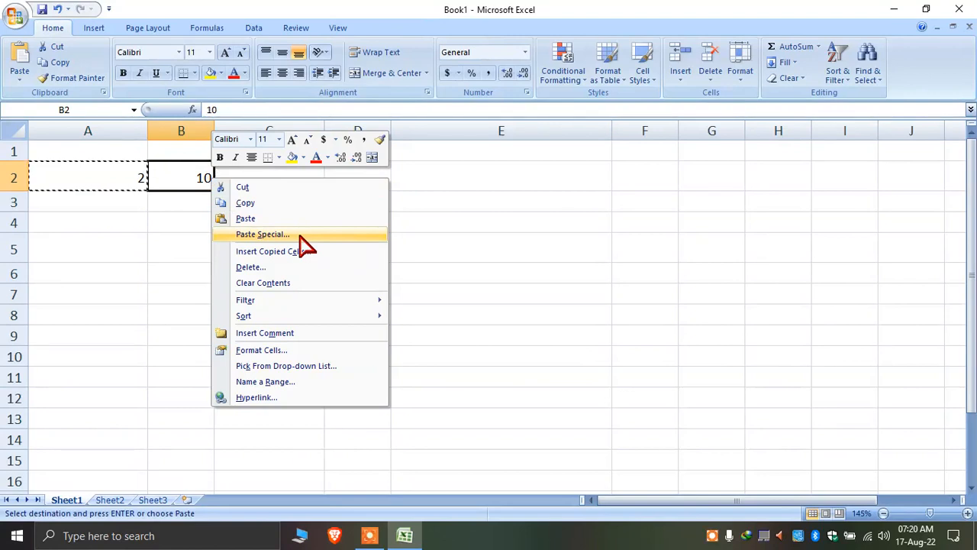
{"action": "left_click", "coordinate": [300, 234]}
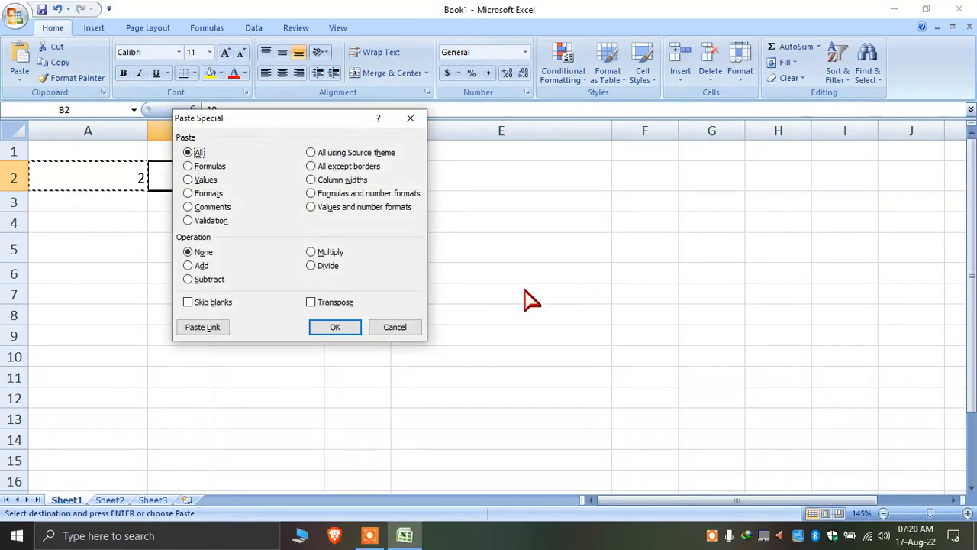
{"action": "left_click", "coordinate": [322, 265]}
{"action": "left_click_drag", "start_coordinate": [320, 124], "coordinate": [547, 127]}
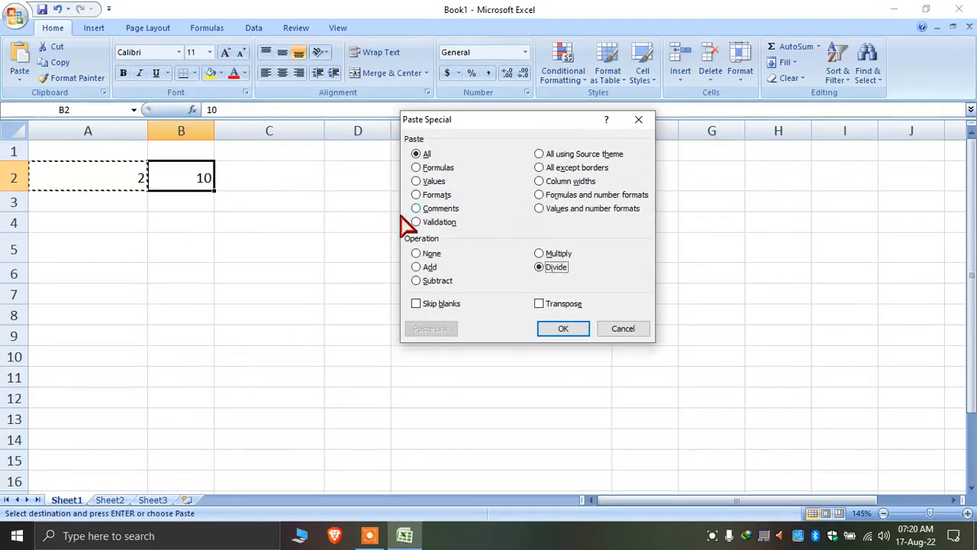
{"action": "left_click", "coordinate": [564, 328]}
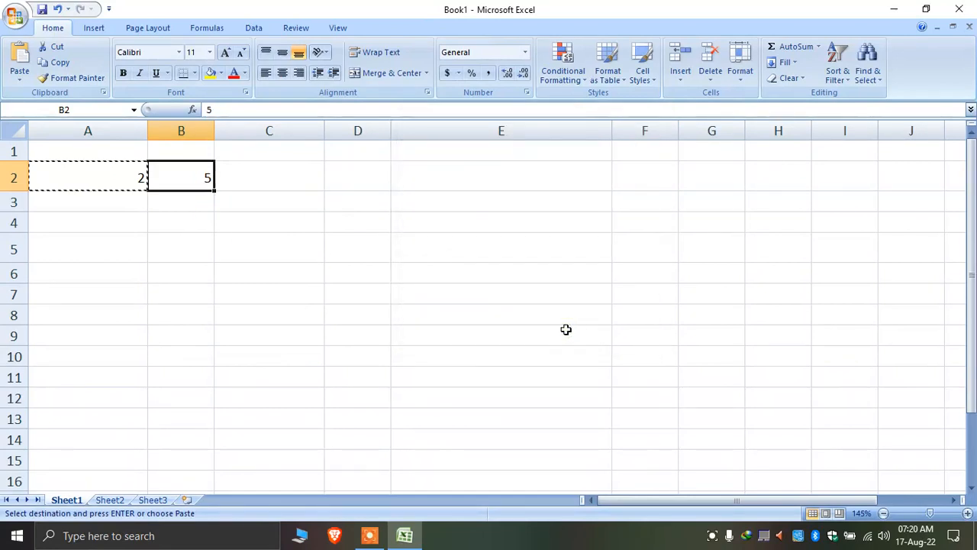
Copy A2 again, try Paste Special on C6, and cancel without changes
{"action": "left_click", "coordinate": [136, 183]}
{"action": "right_click", "coordinate": [127, 181]}
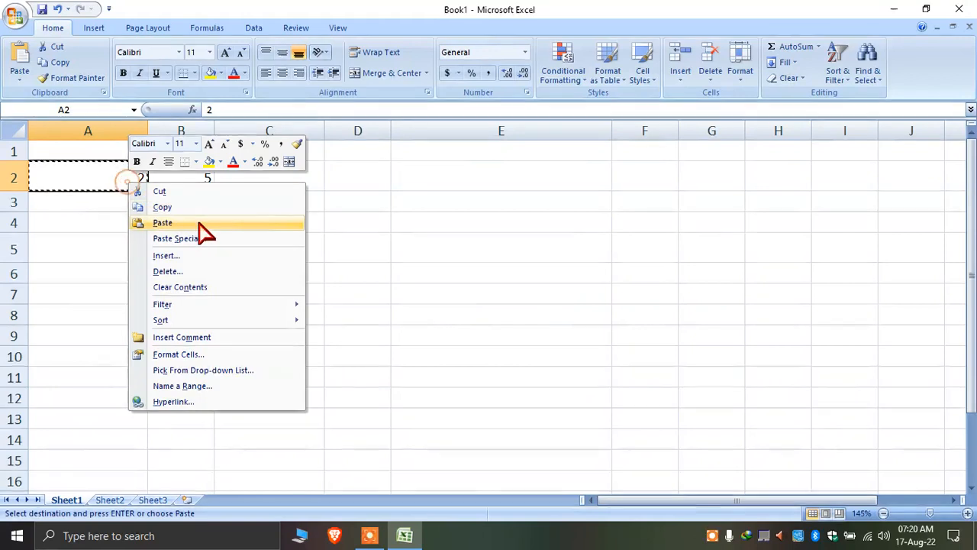
{"action": "left_click", "coordinate": [196, 214]}
{"action": "right_click", "coordinate": [298, 272]}
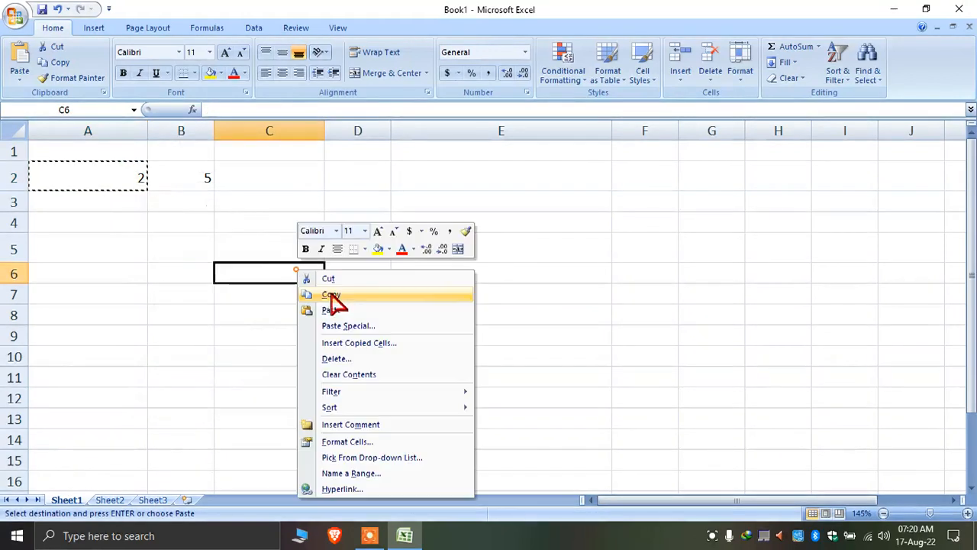
{"action": "left_click", "coordinate": [368, 327]}
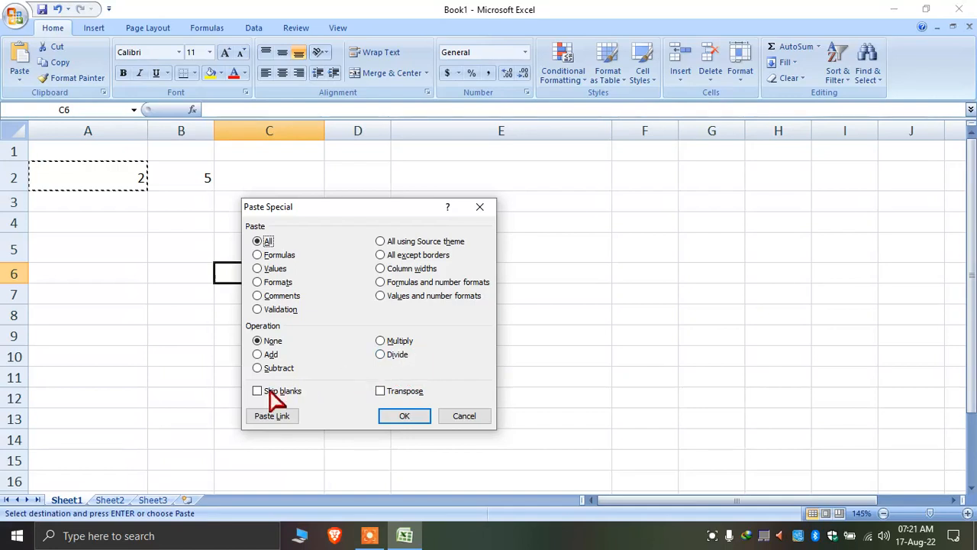
{"action": "left_click", "coordinate": [473, 412]}
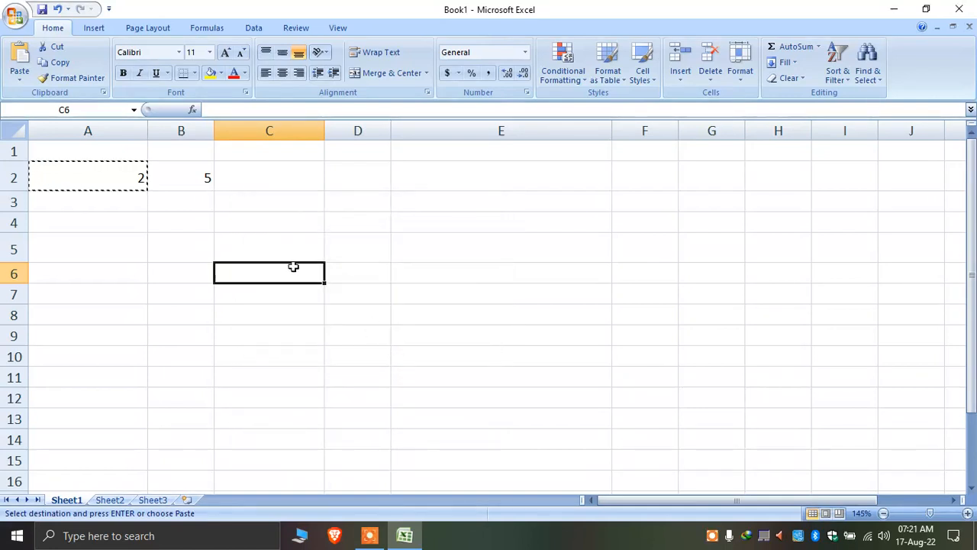
{"action": "left_click", "coordinate": [285, 217]}
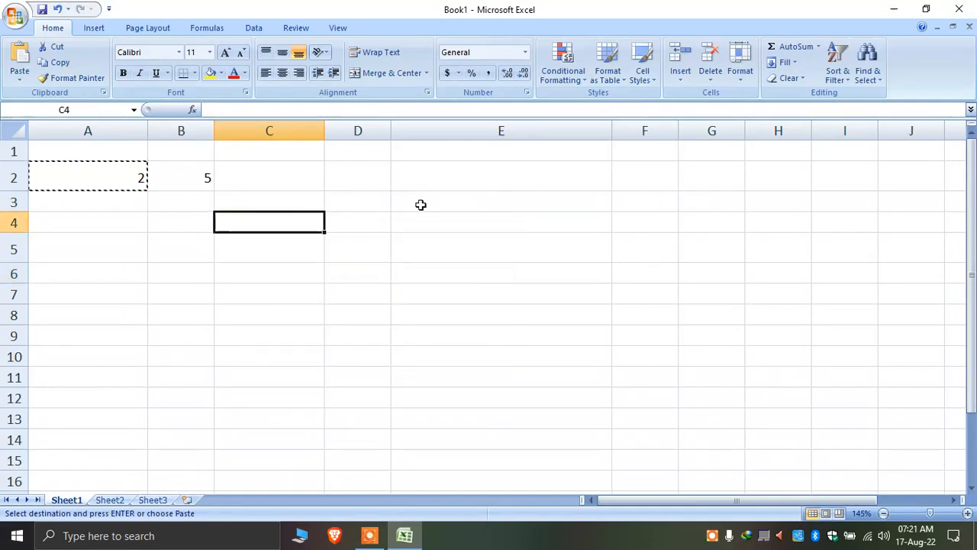
Type four first names into C4, C6, C8 and C10
{"action": "type", "text": "amit"}
{"action": "key", "text": "Return"}
{"action": "key", "text": "Return"}
{"action": "type", "text": "sumi"}
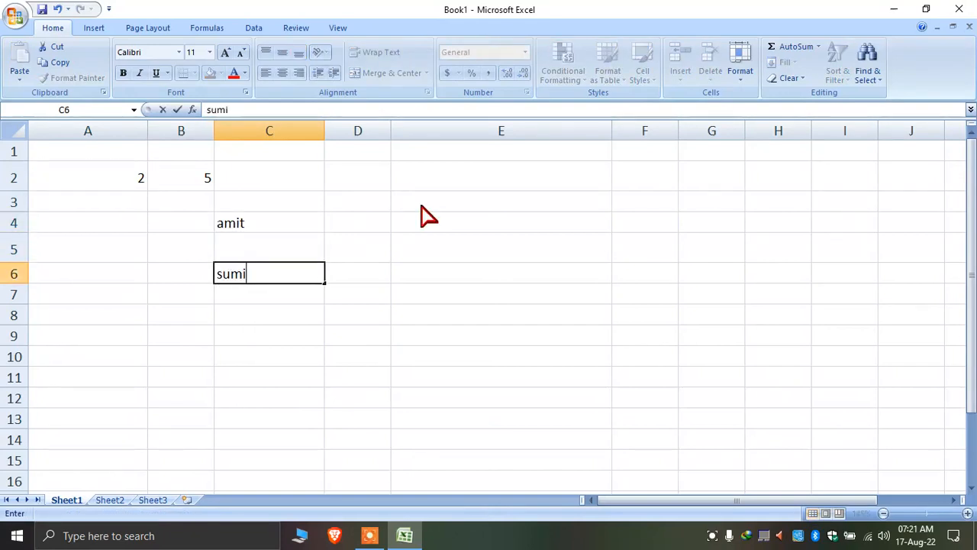
{"action": "type", "text": "t"}
{"action": "key", "text": "Return"}
{"action": "key", "text": "Return"}
{"action": "type", "text": "mohit"}
{"action": "key", "text": "Return"}
{"action": "key", "text": "Return"}
{"action": "type", "text": "rh"}
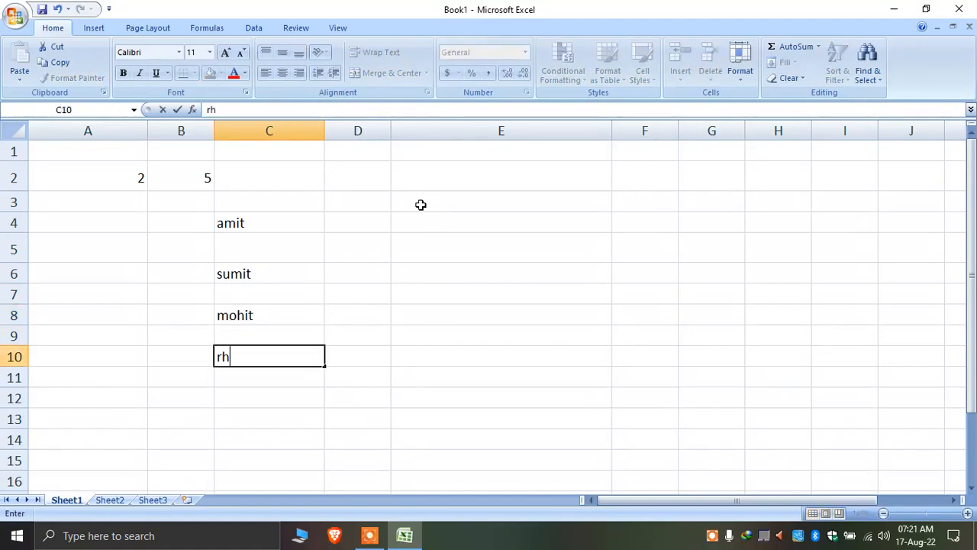
{"action": "type", "text": "ohit"}
{"action": "key", "text": "Return"}
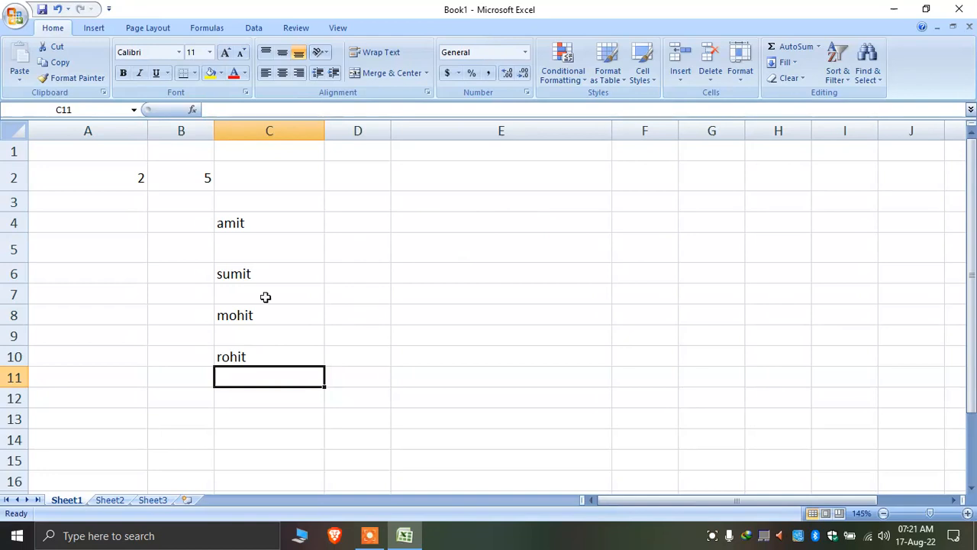
Enter the heading 'Class' in F6
{"action": "left_click", "coordinate": [648, 256]}
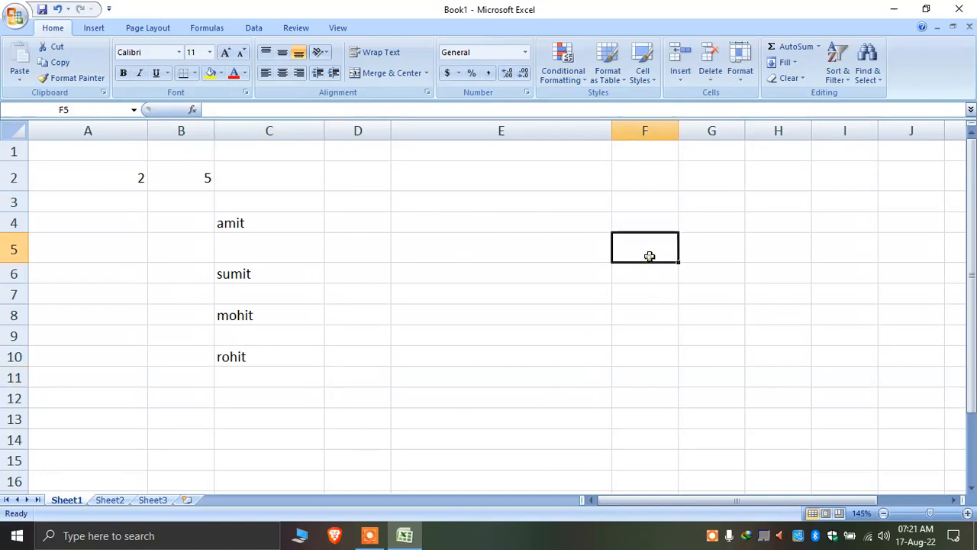
{"action": "left_click", "coordinate": [657, 276]}
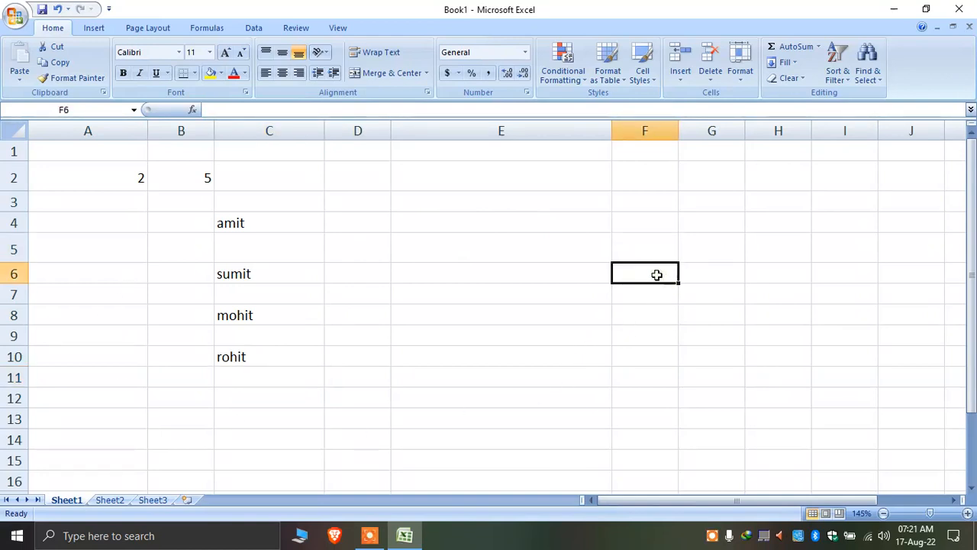
{"action": "type", "text": "Valuiii"}
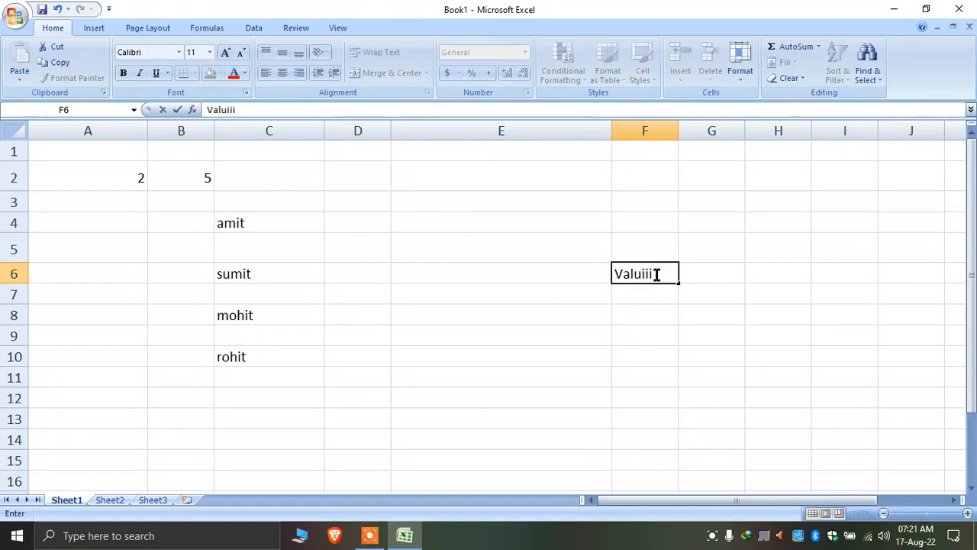
{"action": "key", "text": "BackSpace"}
{"action": "key", "text": "BackSpace"}
{"action": "key", "text": "BackSpace"}
{"action": "key", "text": "BackSpace"}
{"action": "key", "text": "BackSpace"}
{"action": "key", "text": "BackSpace"}
{"action": "type", "text": "Class"}
{"action": "key", "text": "Return"}
Enter 1, 3, 2 and 4 in F8, F10, F12 and F14
{"action": "key", "text": "Down"}
{"action": "key", "text": "Up"}
{"action": "key", "text": "Down"}
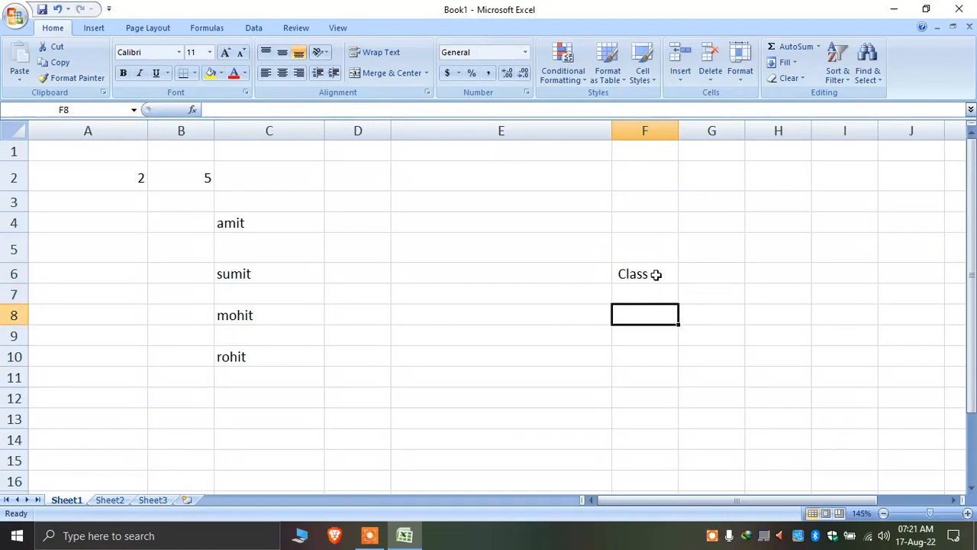
{"action": "key", "text": "Up"}
{"action": "key", "text": "Down"}
{"action": "type", "text": "1"}
{"action": "key", "text": "Return"}
{"action": "key", "text": "Down"}
{"action": "type", "text": "3"}
{"action": "key", "text": "Return"}
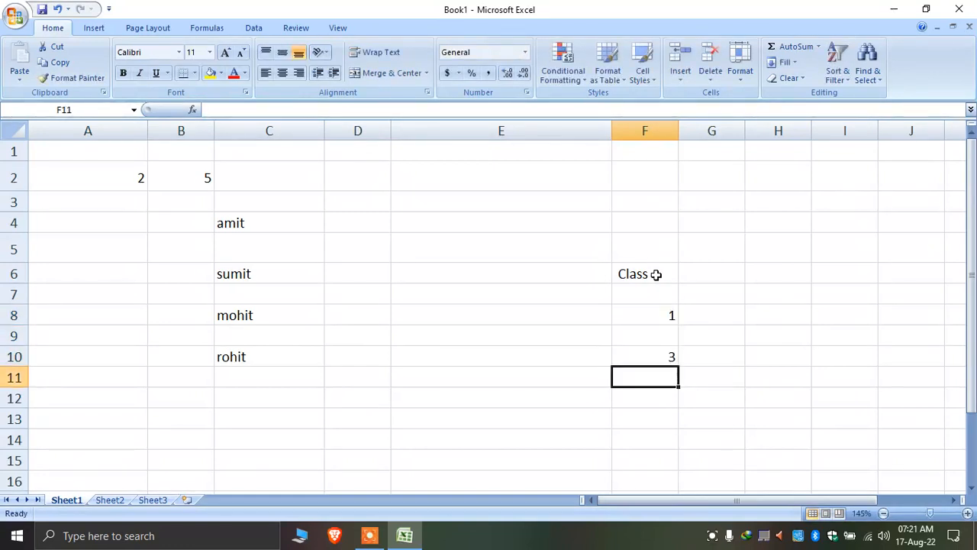
{"action": "key", "text": "Down"}
{"action": "type", "text": "2"}
{"action": "key", "text": "Return"}
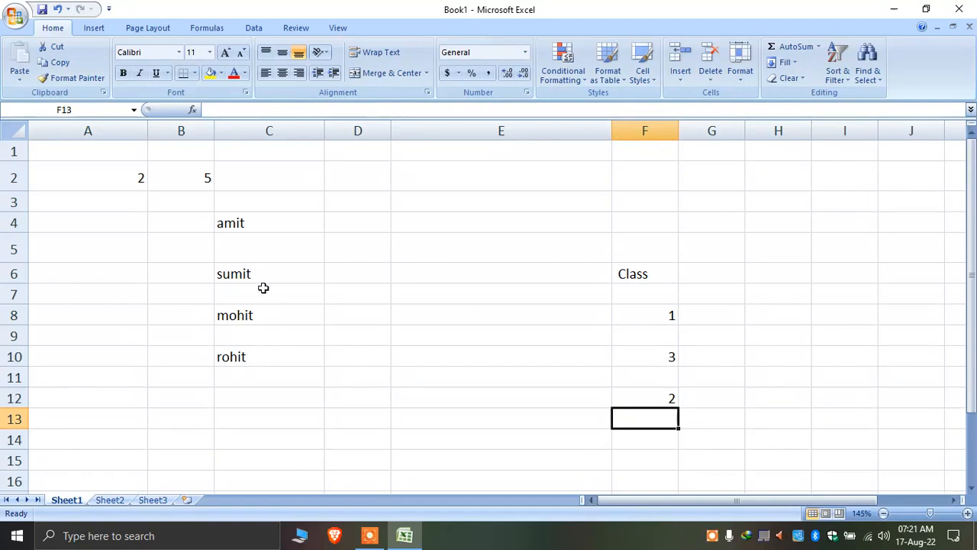
{"action": "key", "text": "Down"}
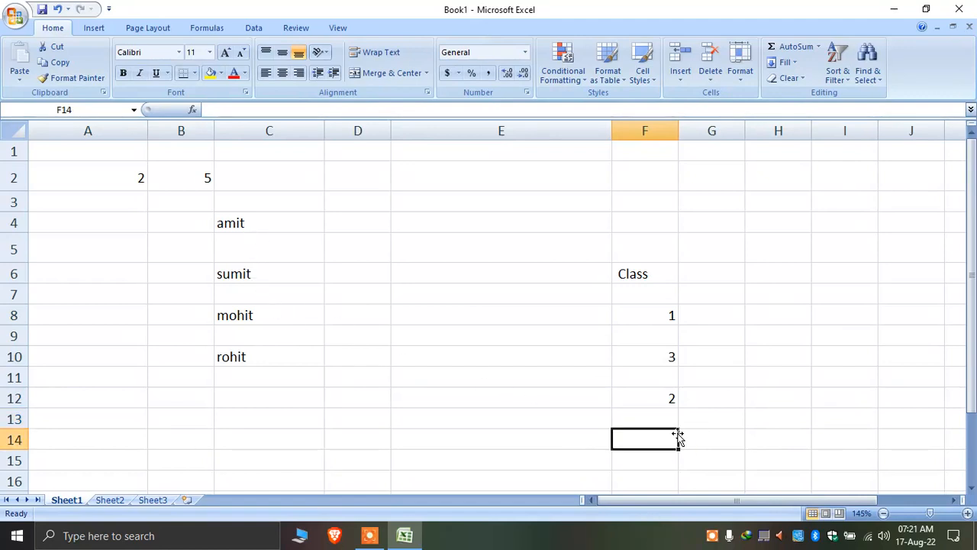
{"action": "type", "text": "4"}
{"action": "left_click", "coordinate": [578, 420]}
Compare the Class values with the names, then select the names in C4:C10
{"action": "left_click_drag", "start_coordinate": [660, 320], "coordinate": [664, 438]}
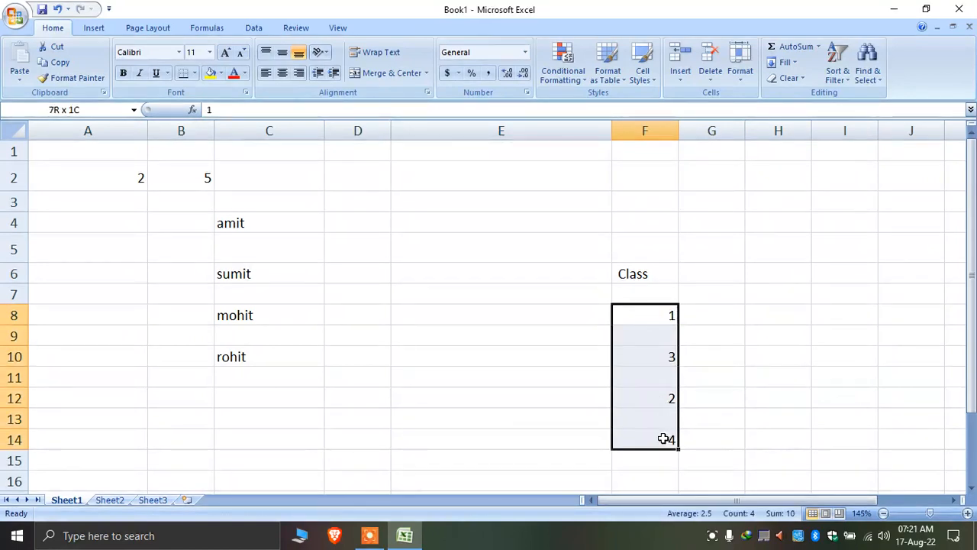
{"action": "left_click", "coordinate": [720, 402]}
{"action": "left_click", "coordinate": [242, 223]}
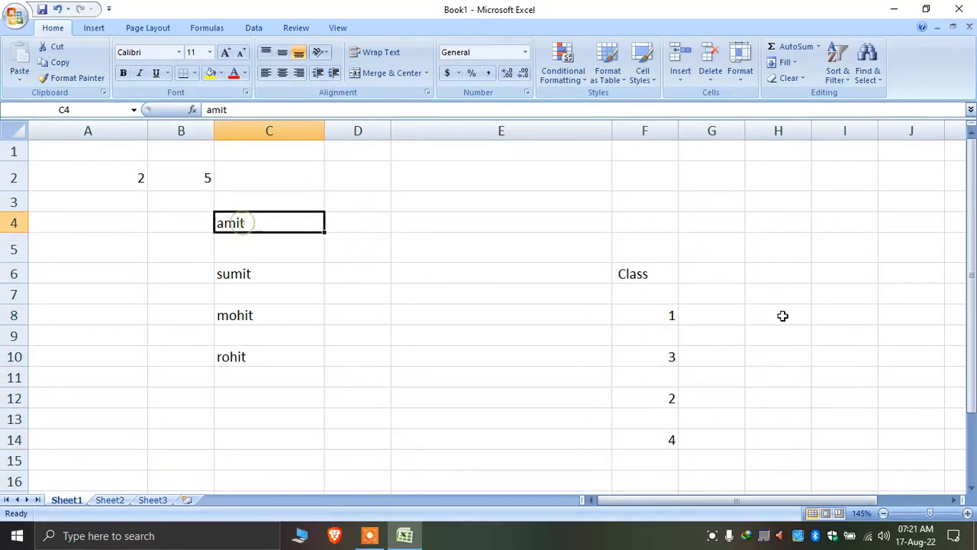
{"action": "left_click", "coordinate": [648, 293]}
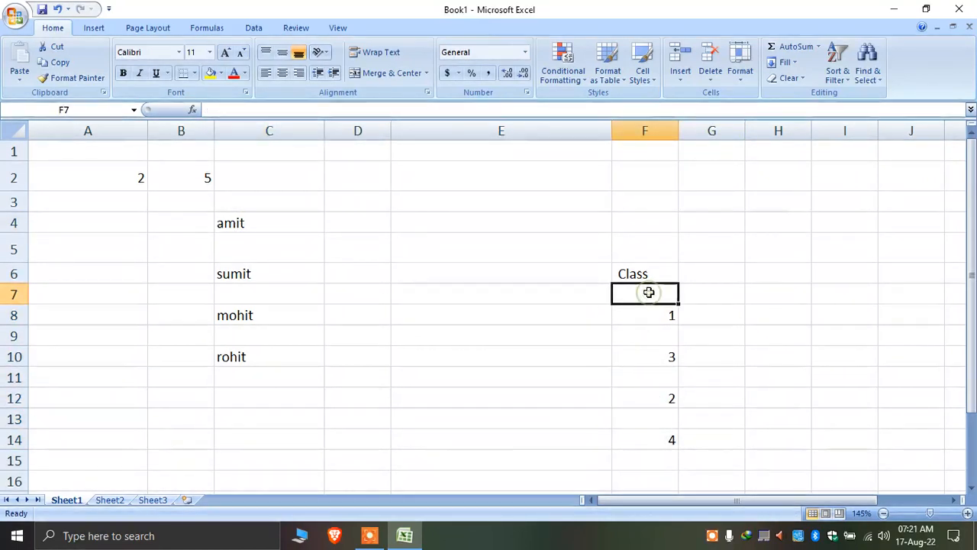
{"action": "left_click", "coordinate": [252, 277]}
{"action": "left_click", "coordinate": [658, 338]}
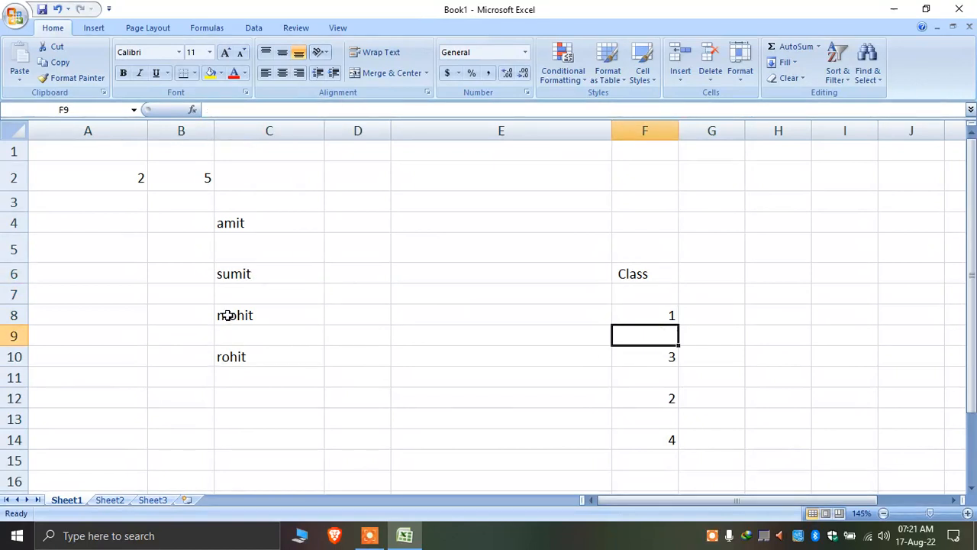
{"action": "left_click", "coordinate": [228, 314]}
{"action": "left_click", "coordinate": [650, 417]}
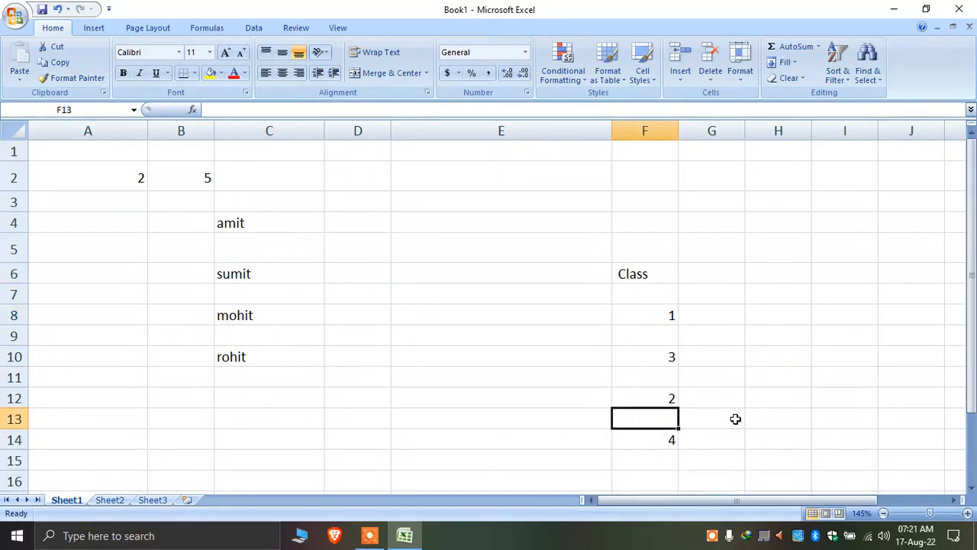
{"action": "left_click", "coordinate": [662, 295]}
{"action": "left_click", "coordinate": [660, 324]}
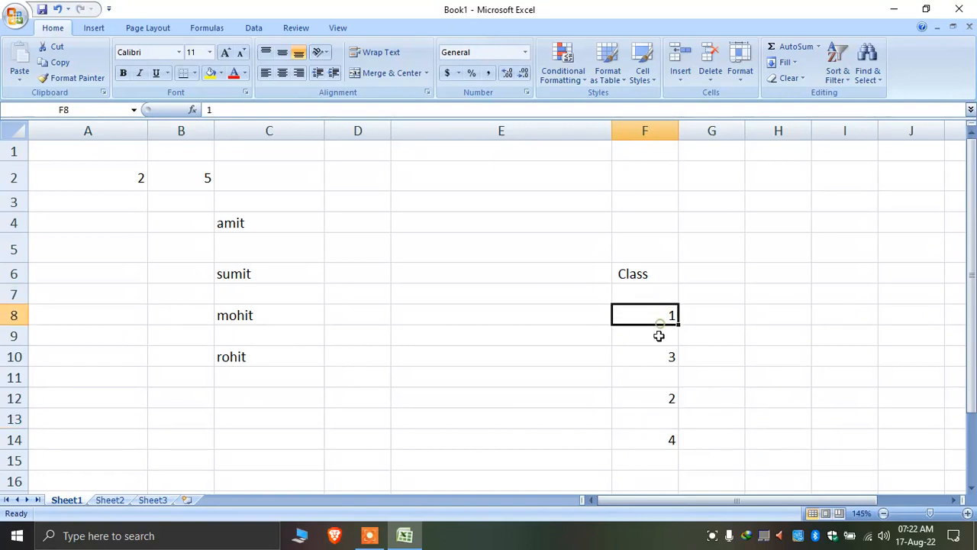
{"action": "left_click", "coordinate": [660, 353]}
{"action": "left_click_drag", "start_coordinate": [244, 219], "coordinate": [277, 349]}
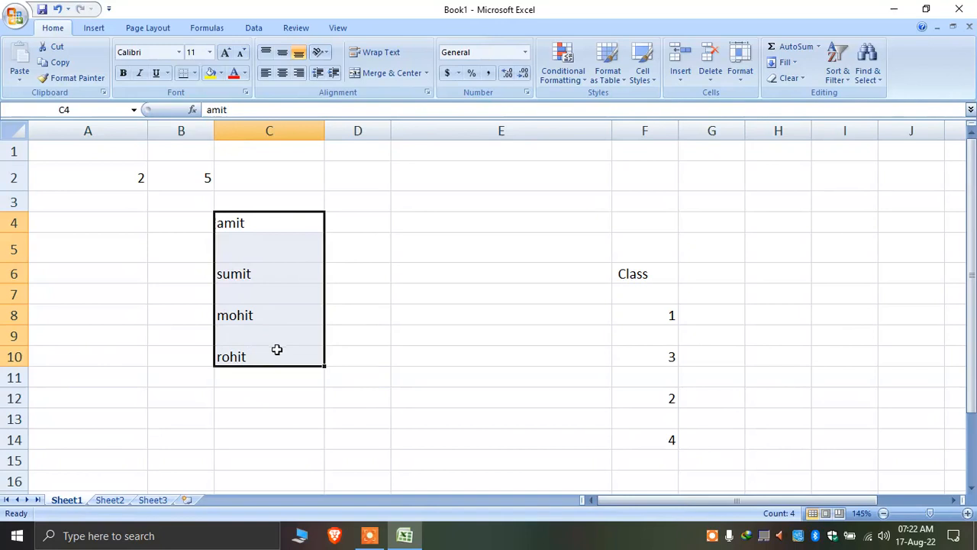
Copy C4:C10 and paste it at F7, overwriting the Class numbers
{"action": "right_click", "coordinate": [283, 339]}
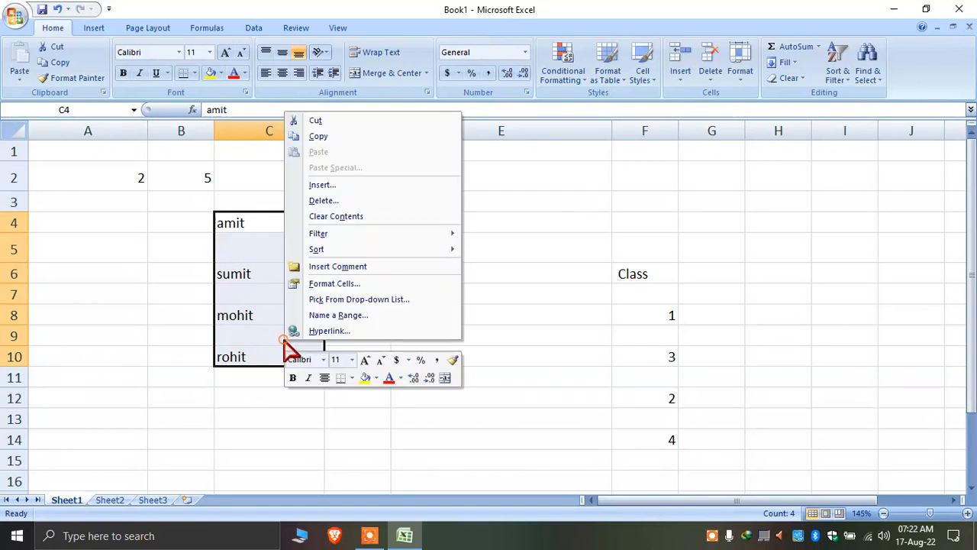
{"action": "left_click", "coordinate": [342, 137]}
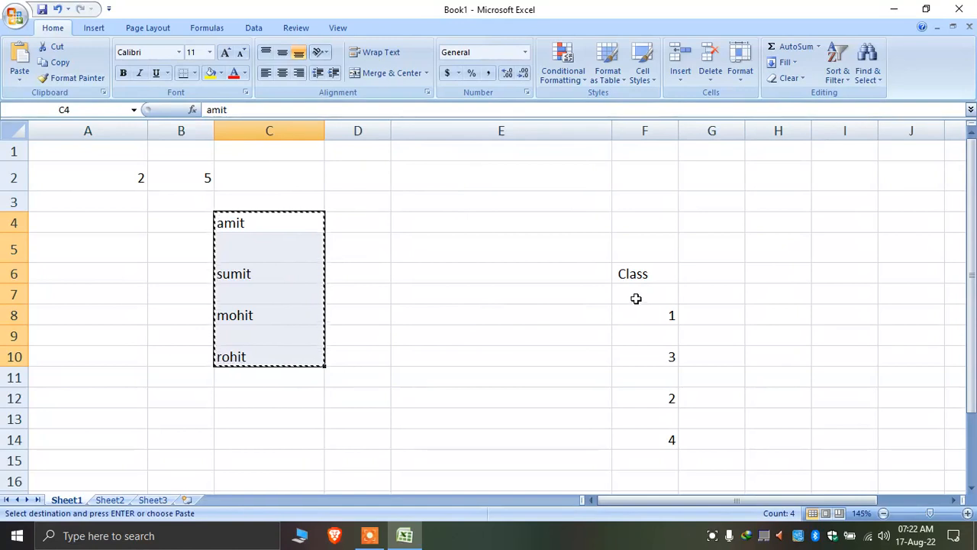
{"action": "left_click", "coordinate": [636, 299]}
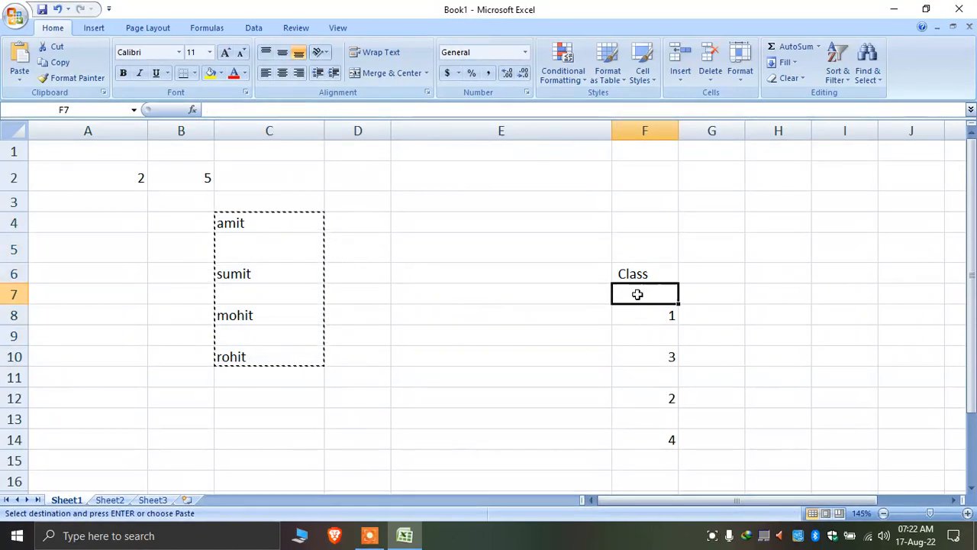
{"action": "right_click", "coordinate": [638, 301]}
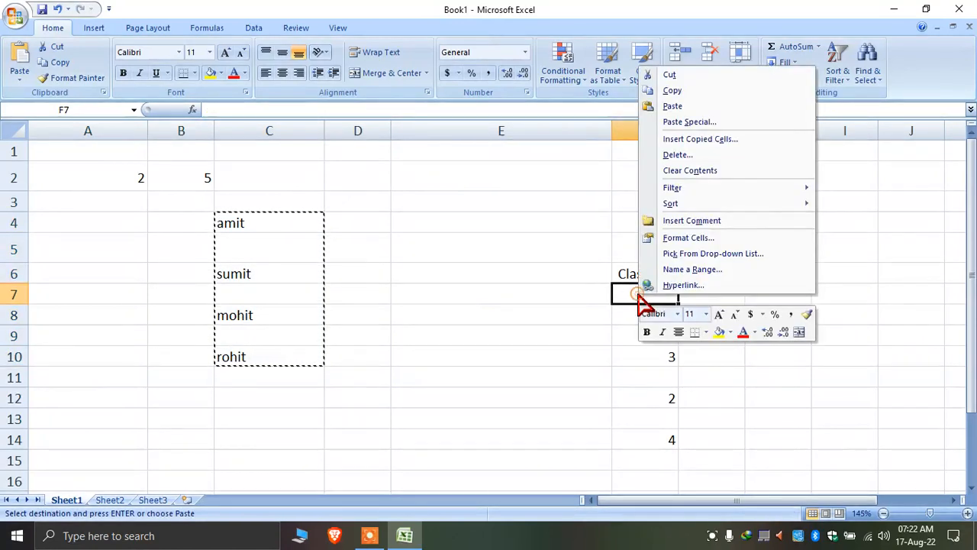
{"action": "left_click", "coordinate": [708, 107]}
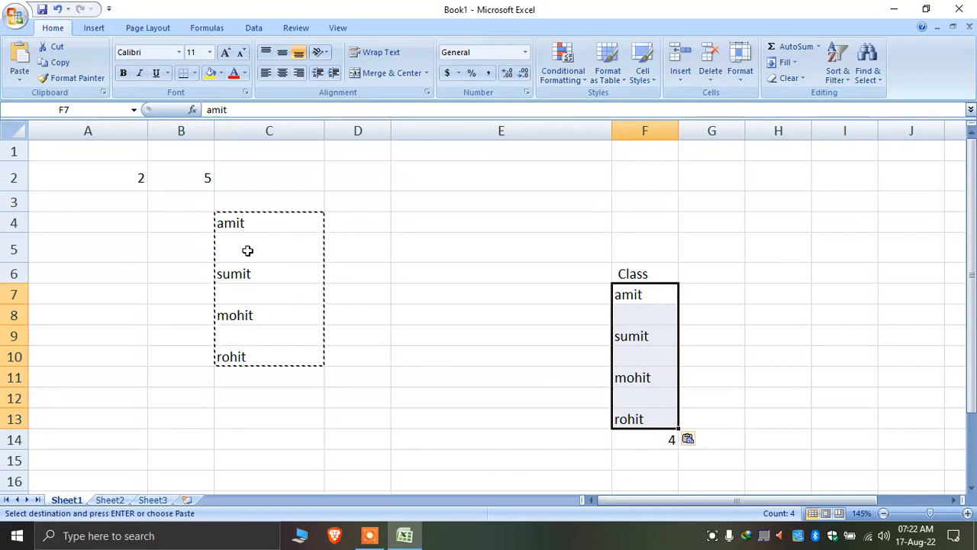
Undo the plain paste so column F shows 1, 3, 2 and 4 again
{"action": "left_click_drag", "start_coordinate": [364, 242], "coordinate": [142, 255]}
{"action": "left_click_drag", "start_coordinate": [351, 294], "coordinate": [141, 295]}
{"action": "left_click", "coordinate": [254, 225]}
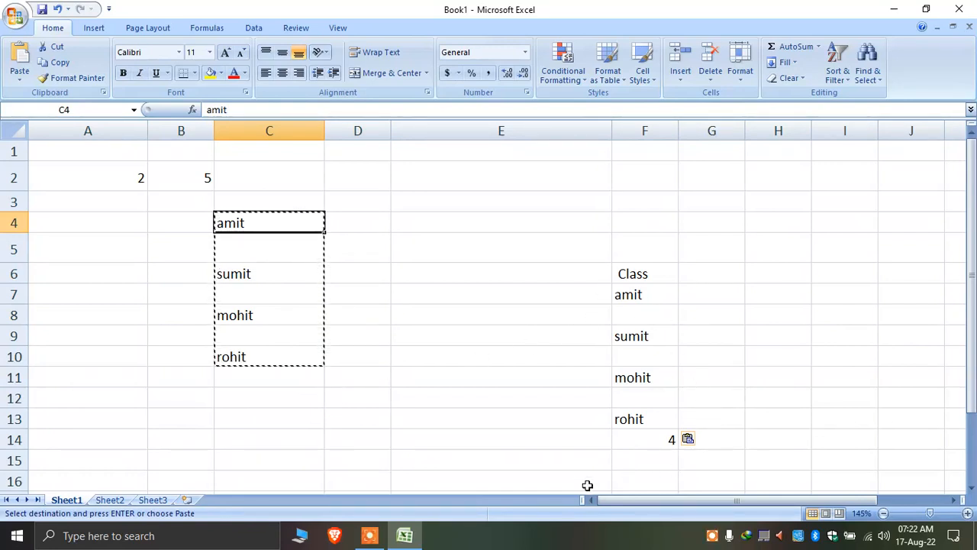
{"action": "key", "text": "ctrl+z"}
{"action": "left_click", "coordinate": [574, 458]}
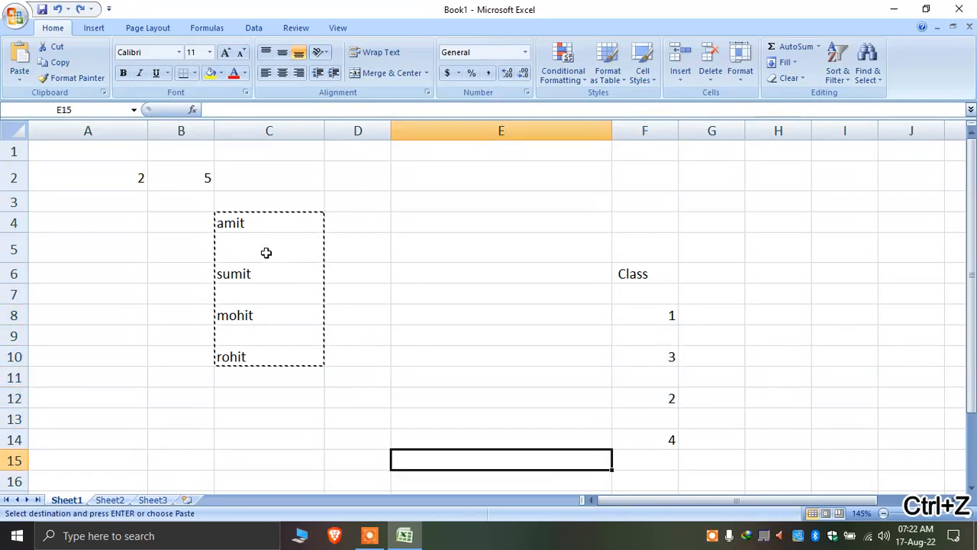
Copy the names in C4:C10 again
{"action": "left_click", "coordinate": [258, 226]}
{"action": "left_click", "coordinate": [257, 275]}
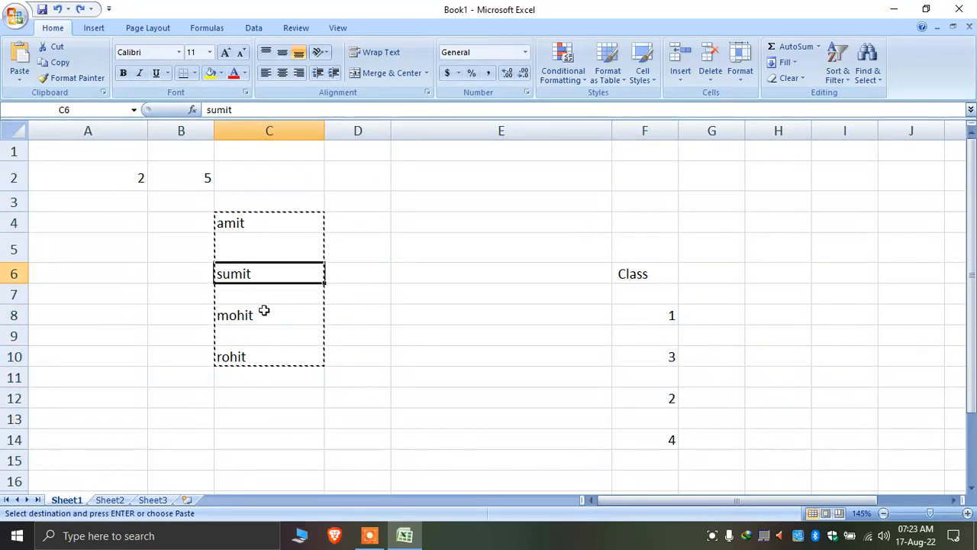
{"action": "left_click", "coordinate": [260, 315]}
{"action": "left_click", "coordinate": [265, 361]}
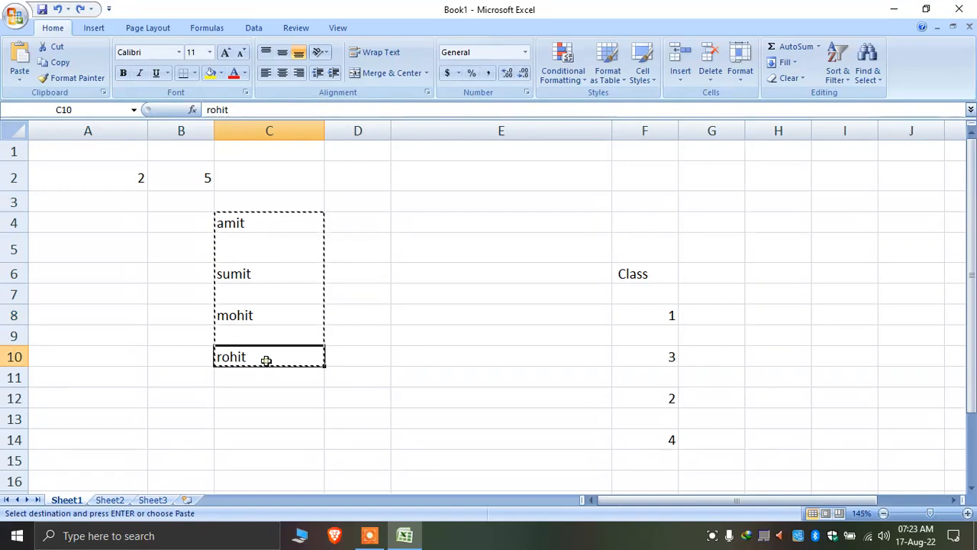
{"action": "left_click", "coordinate": [218, 336]}
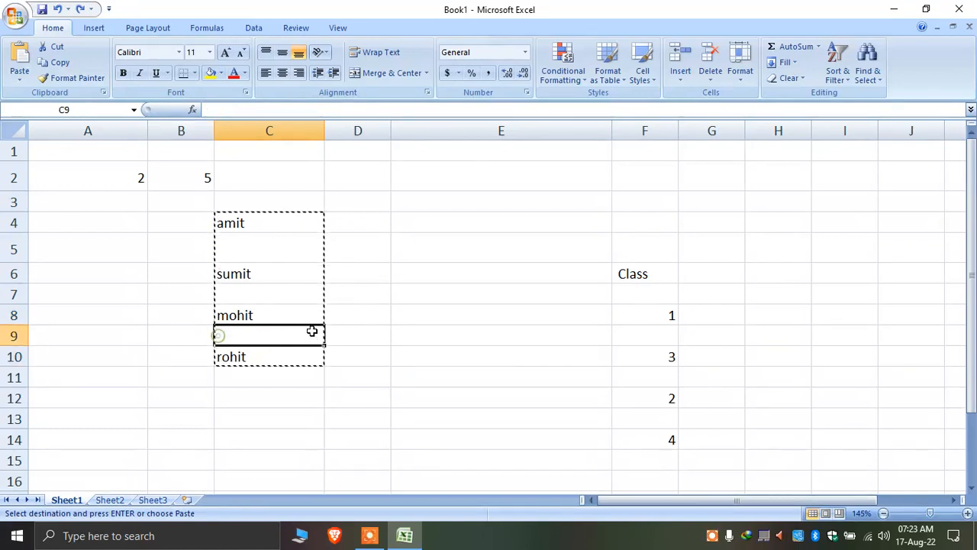
{"action": "left_click", "coordinate": [410, 331]}
{"action": "left_click_drag", "start_coordinate": [284, 229], "coordinate": [288, 362]}
{"action": "right_click", "coordinate": [287, 362]}
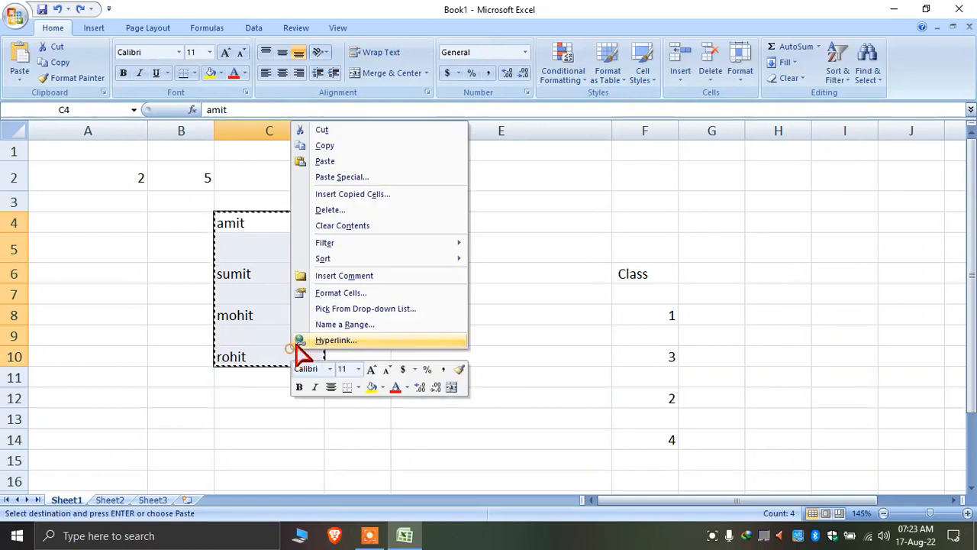
{"action": "left_click", "coordinate": [367, 146]}
Paste Special at F7 with Skip blanks, interleaving the names with the Class values
{"action": "right_click", "coordinate": [649, 293]}
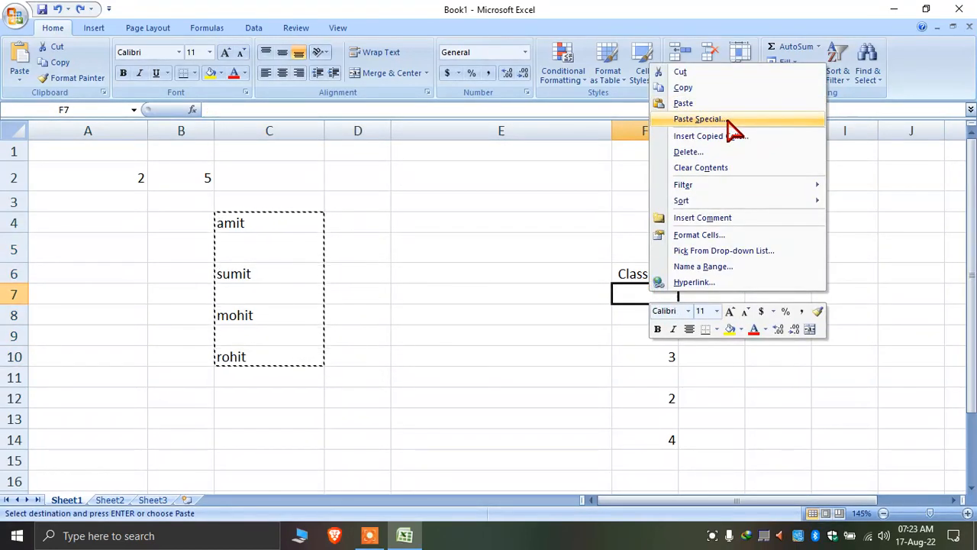
{"action": "left_click", "coordinate": [699, 119]}
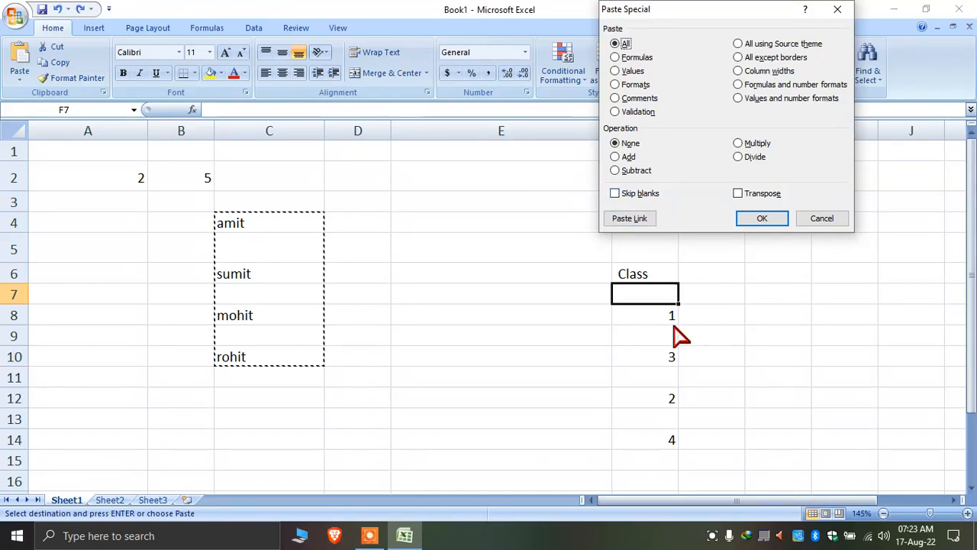
{"action": "left_click", "coordinate": [648, 200]}
{"action": "left_click", "coordinate": [762, 219]}
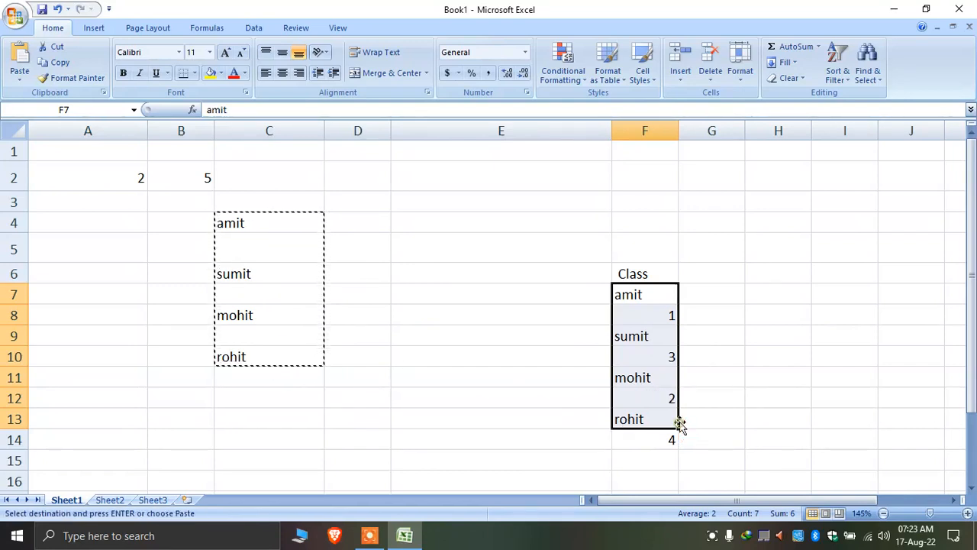
Select the interleaved entries in F7:F14 to check the result
{"action": "left_click", "coordinate": [633, 377]}
{"action": "left_click", "coordinate": [727, 338]}
{"action": "left_click", "coordinate": [632, 302]}
{"action": "left_click_drag", "start_coordinate": [632, 303], "coordinate": [665, 349]}
{"action": "left_click", "coordinate": [654, 382]}
{"action": "left_click_drag", "start_coordinate": [655, 386], "coordinate": [670, 436]}
{"action": "left_click", "coordinate": [657, 307]}
{"action": "left_click_drag", "start_coordinate": [657, 304], "coordinate": [672, 436]}
{"action": "left_click", "coordinate": [709, 344]}
{"action": "left_click_drag", "start_coordinate": [653, 297], "coordinate": [664, 440]}
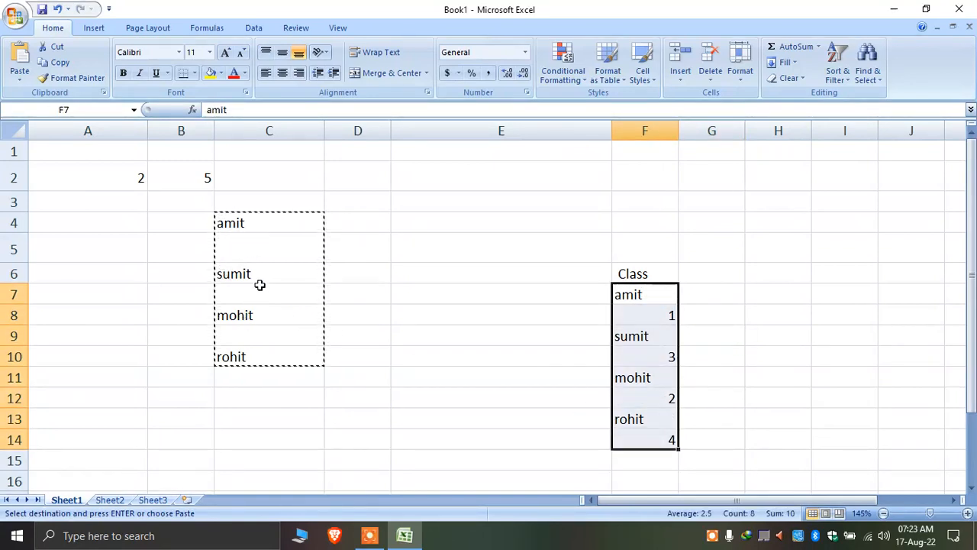
Left-align the Class column entries in F6:F14, trying Center first
{"action": "left_click_drag", "start_coordinate": [257, 212], "coordinate": [253, 384]}
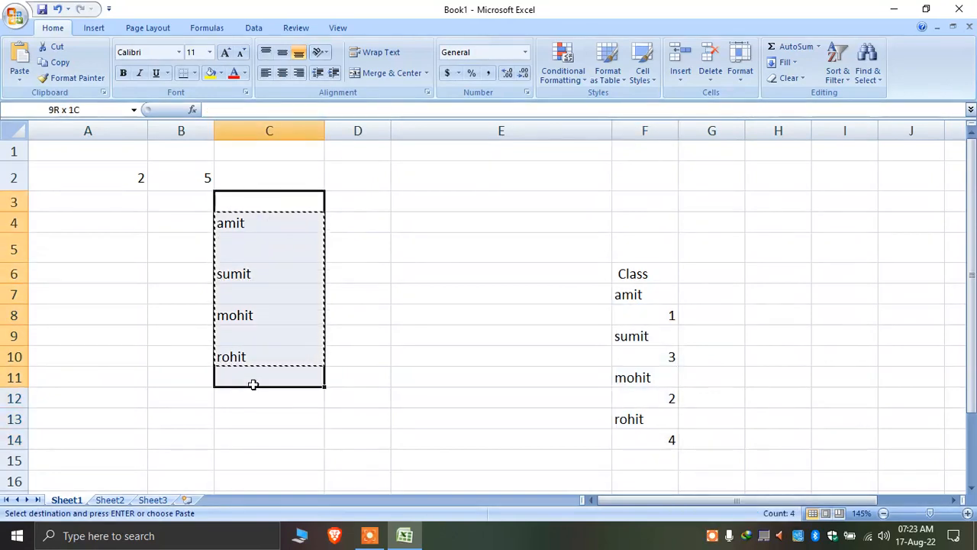
{"action": "left_click", "coordinate": [721, 391]}
{"action": "scroll", "coordinate": [404, 333], "scroll_direction": "down", "scroll_amount": 3}
{"action": "scroll", "coordinate": [445, 316], "scroll_direction": "up", "scroll_amount": 2}
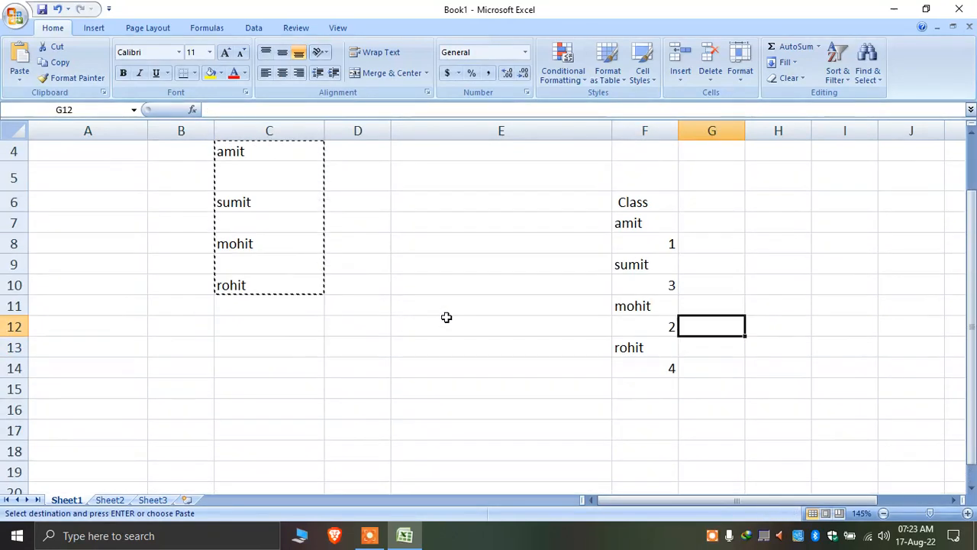
{"action": "left_click_drag", "start_coordinate": [648, 203], "coordinate": [649, 359]}
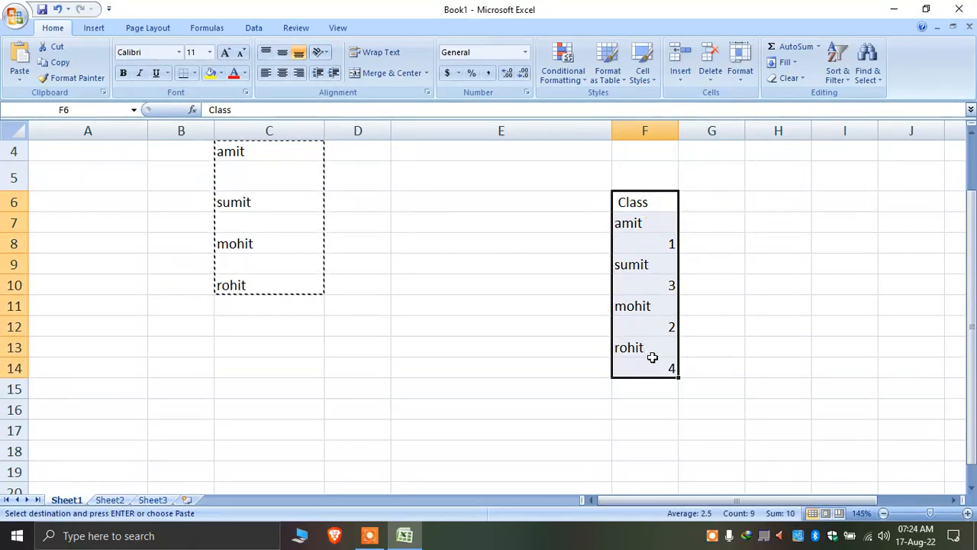
{"action": "left_click", "coordinate": [282, 74]}
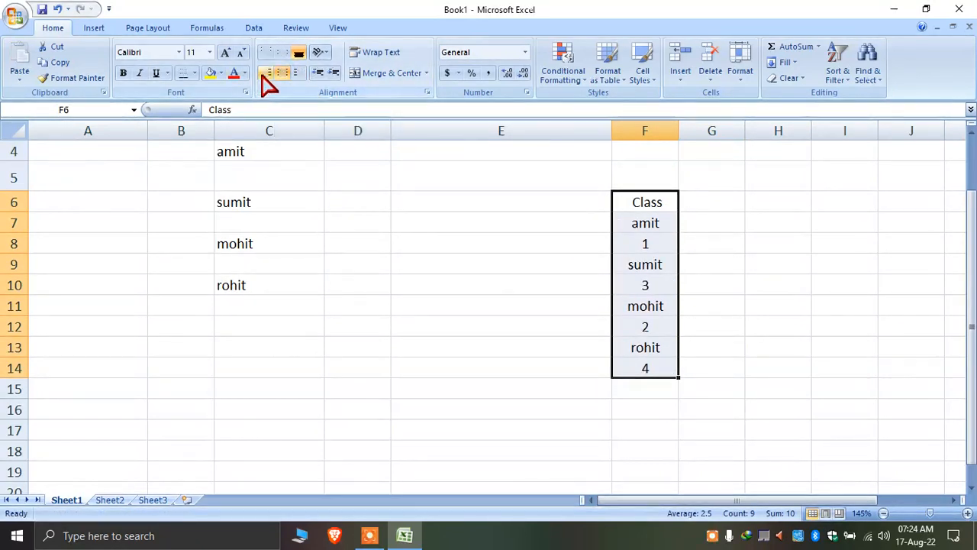
{"action": "left_click", "coordinate": [265, 73]}
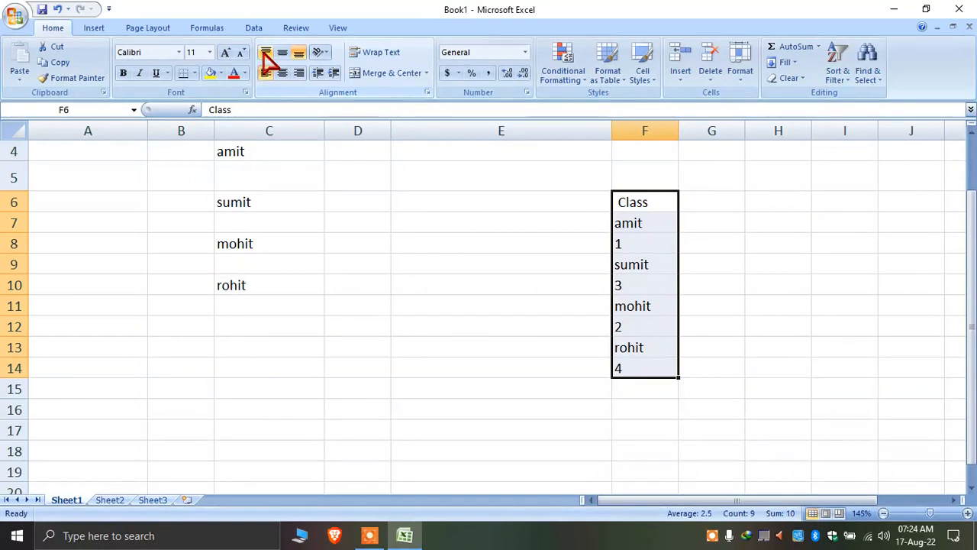
{"action": "left_click", "coordinate": [757, 245]}
Reselect the whole Class column F6:F14 and bring up its context menu
{"action": "left_click_drag", "start_coordinate": [645, 206], "coordinate": [664, 359]}
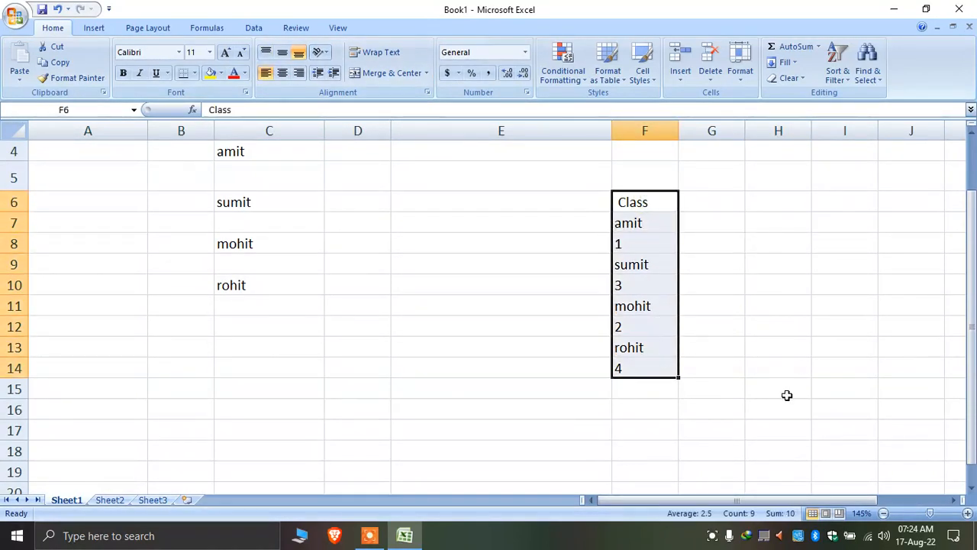
{"action": "left_click", "coordinate": [799, 368]}
{"action": "left_click_drag", "start_coordinate": [640, 199], "coordinate": [641, 366]}
{"action": "left_click_drag", "start_coordinate": [635, 197], "coordinate": [648, 367]}
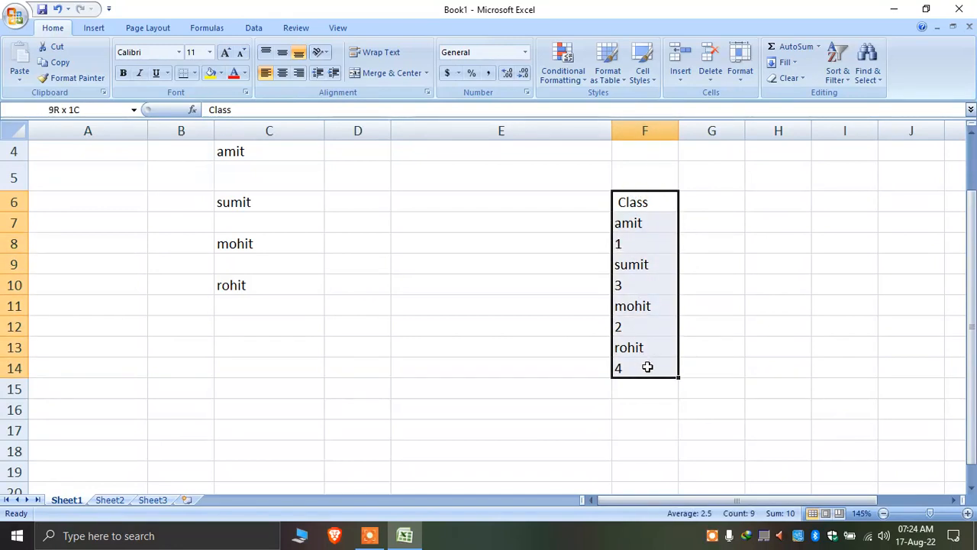
{"action": "right_click", "coordinate": [658, 207]}
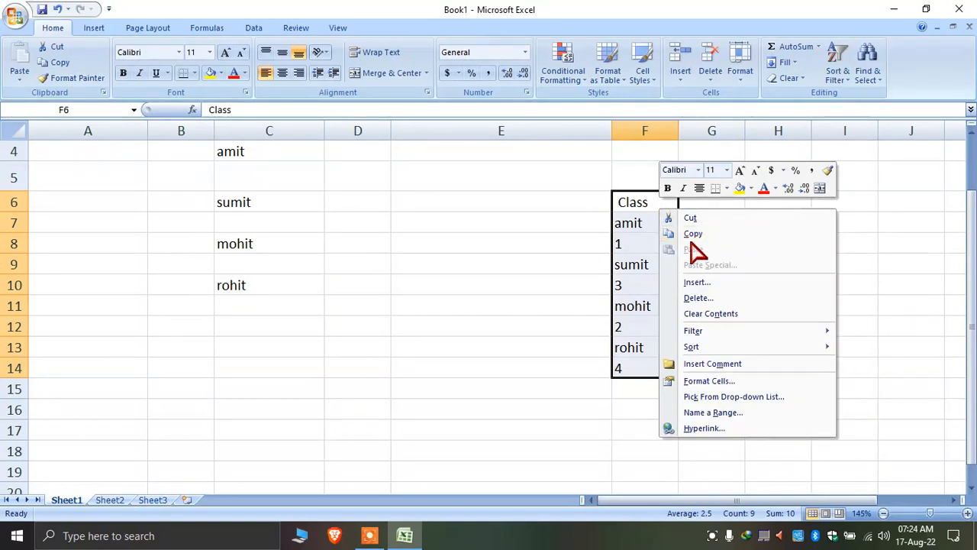
Copy F6:F14 and Paste Special it with Transpose into row 17 at A17
{"action": "left_click", "coordinate": [709, 231]}
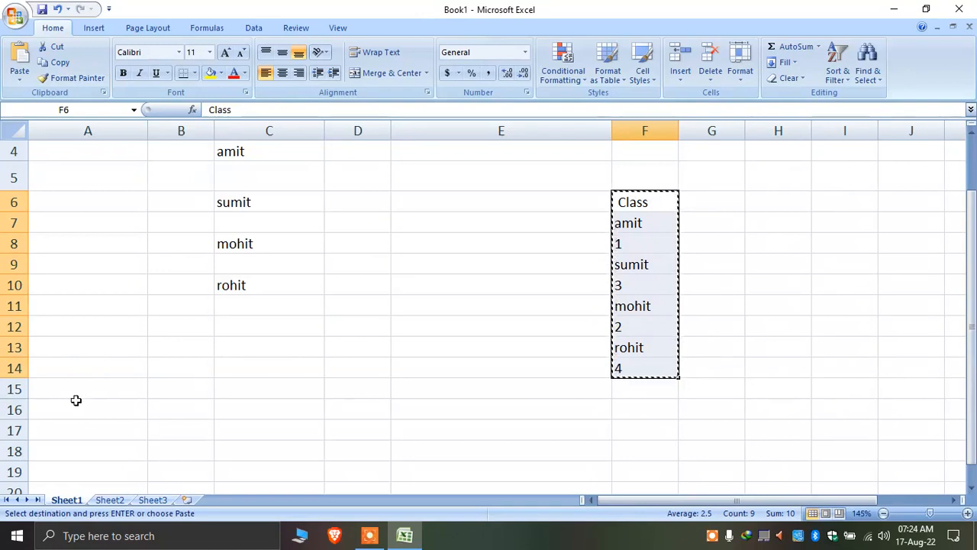
{"action": "left_click", "coordinate": [16, 430]}
{"action": "left_click", "coordinate": [299, 455]}
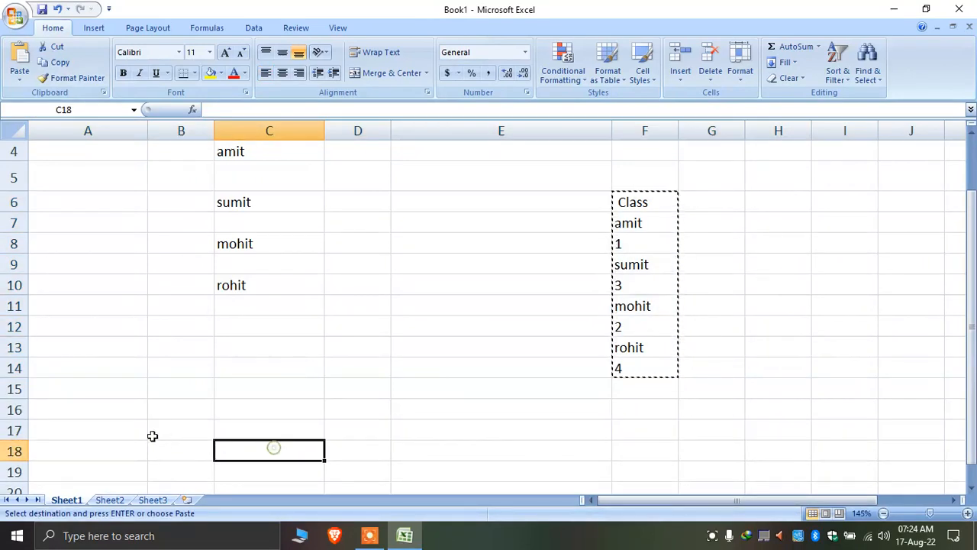
{"action": "right_click", "coordinate": [120, 432]}
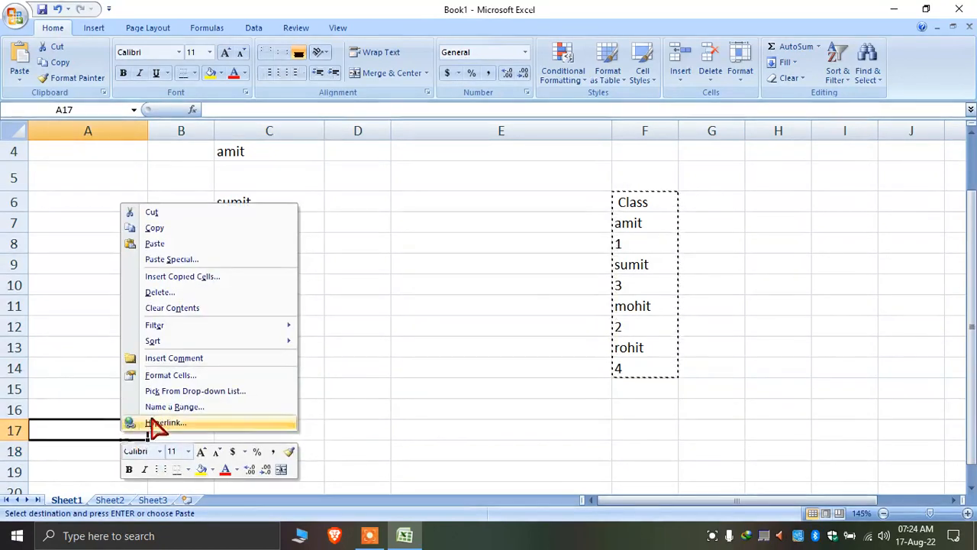
{"action": "left_click", "coordinate": [220, 260]}
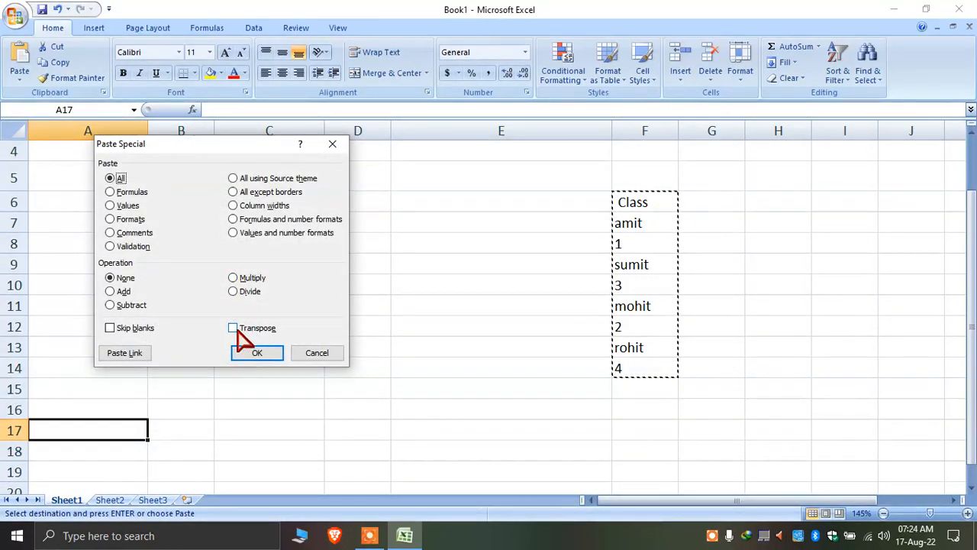
{"action": "left_click", "coordinate": [236, 329]}
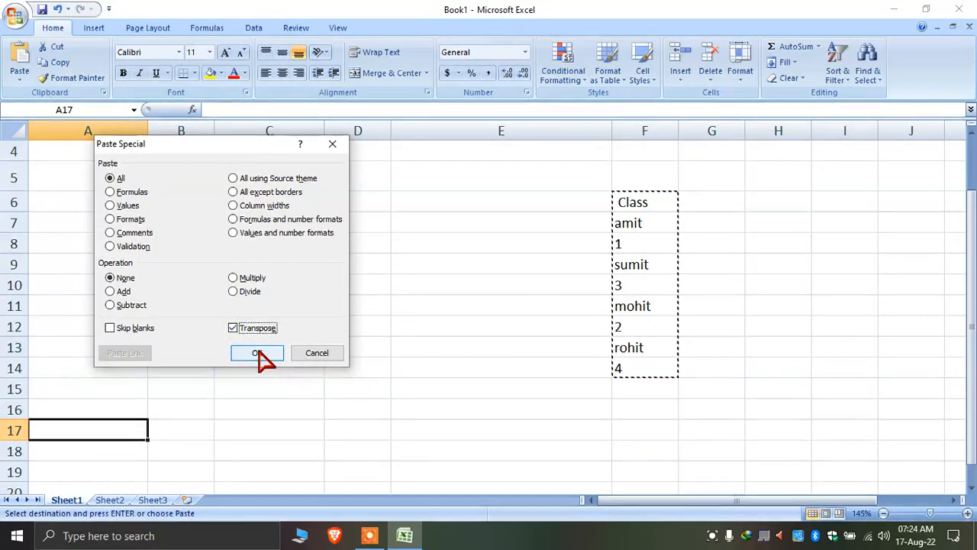
{"action": "left_click", "coordinate": [258, 352]}
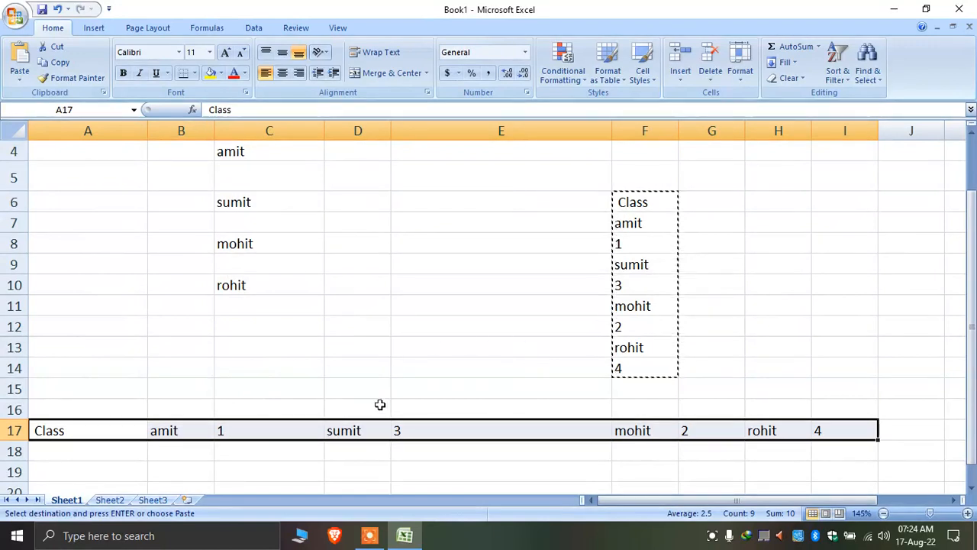
Check the transposed values Class through rohit in A17:H17, then select A17:I17
{"action": "scroll", "coordinate": [693, 429], "scroll_direction": "down", "scroll_amount": 2}
{"action": "scroll", "coordinate": [114, 359], "scroll_direction": "up", "scroll_amount": 2}
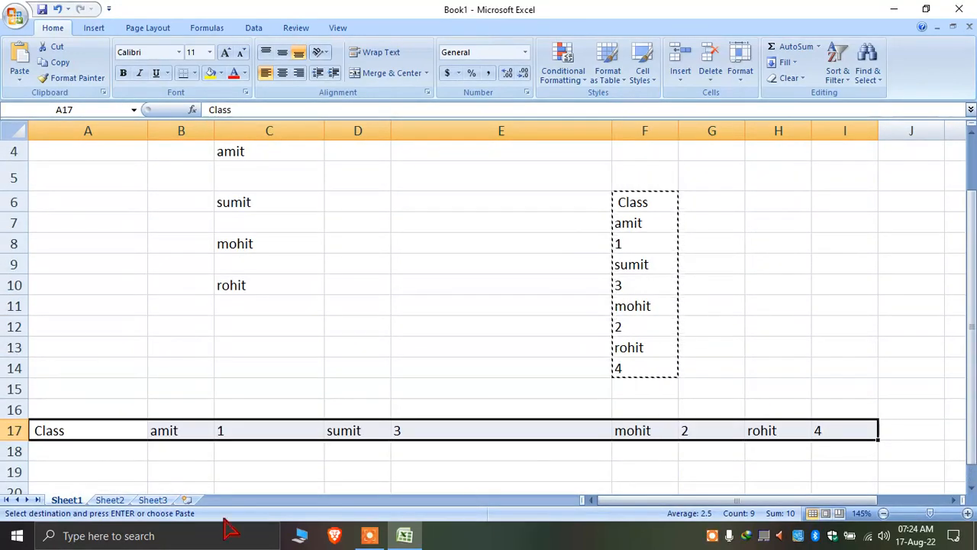
{"action": "key", "text": "Down"}
{"action": "left_click", "coordinate": [63, 430]}
{"action": "left_click", "coordinate": [175, 428]}
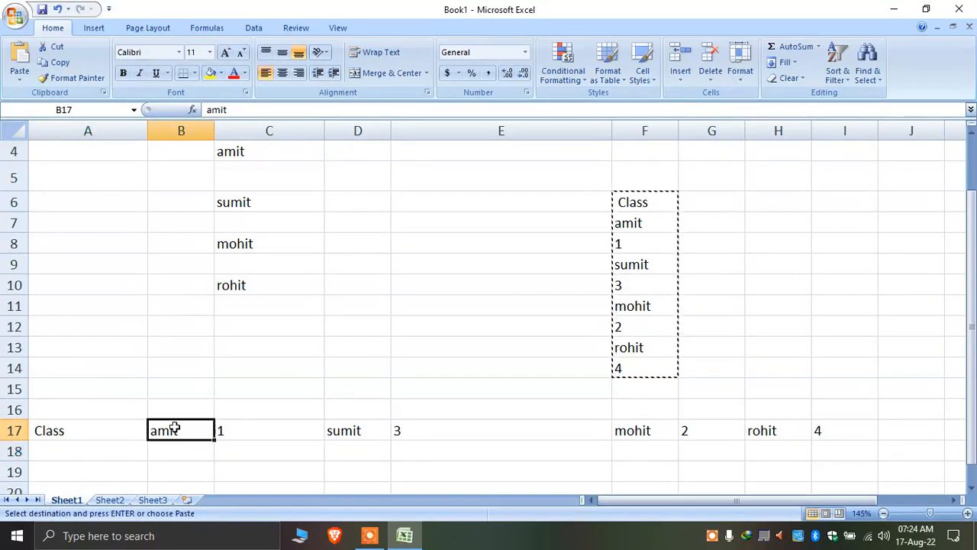
{"action": "left_click", "coordinate": [252, 431]}
{"action": "left_click", "coordinate": [87, 433]}
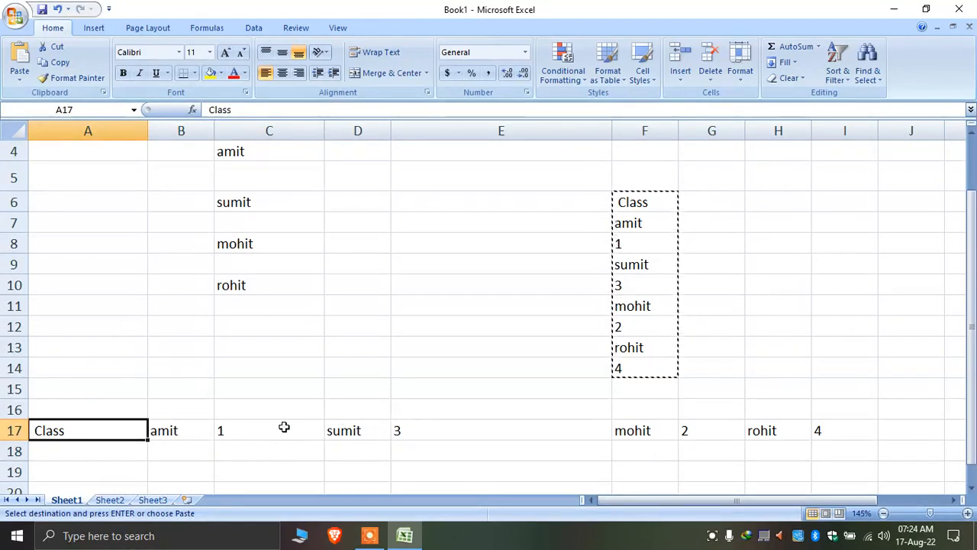
{"action": "left_click", "coordinate": [193, 427]}
{"action": "left_click", "coordinate": [236, 430]}
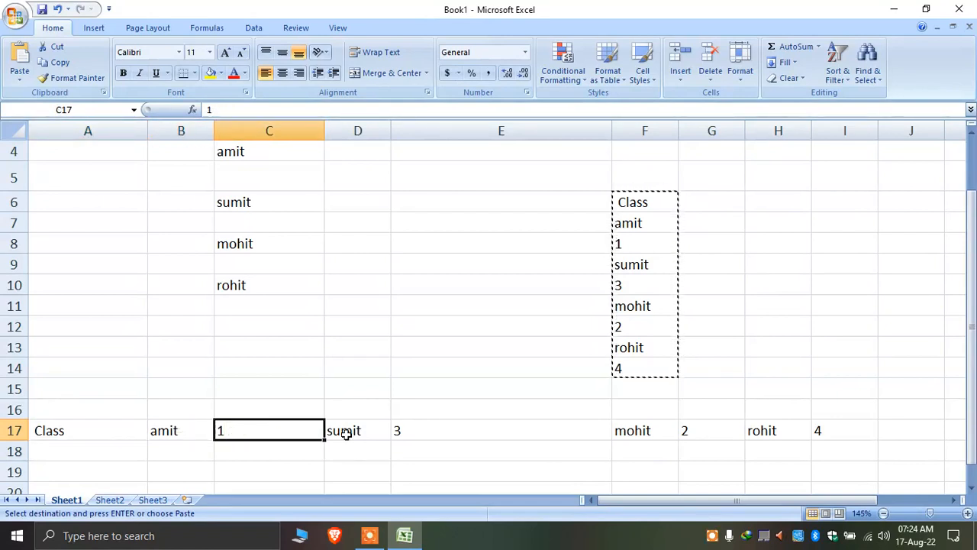
{"action": "left_click", "coordinate": [346, 432]}
{"action": "left_click", "coordinate": [409, 437]}
{"action": "left_click", "coordinate": [634, 433]}
{"action": "left_click", "coordinate": [705, 432]}
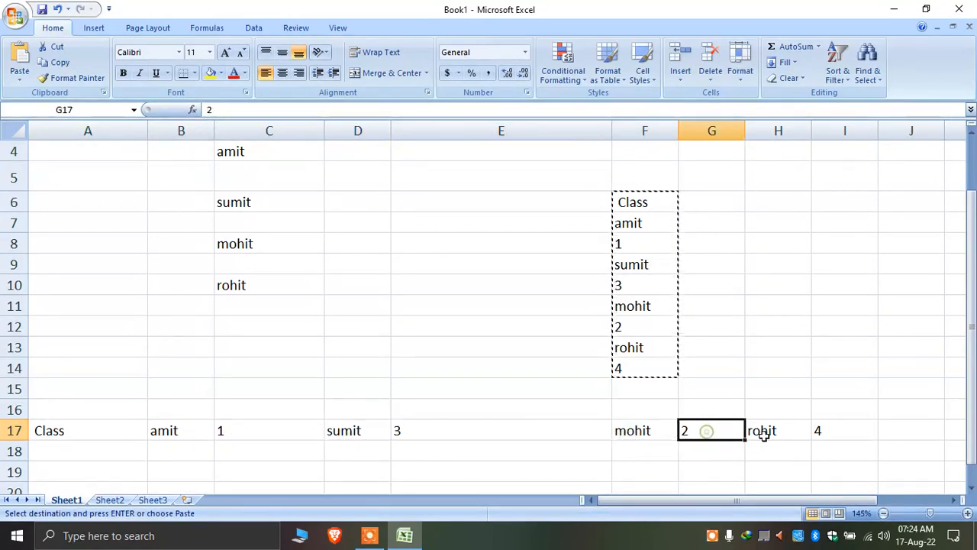
{"action": "left_click", "coordinate": [759, 436]}
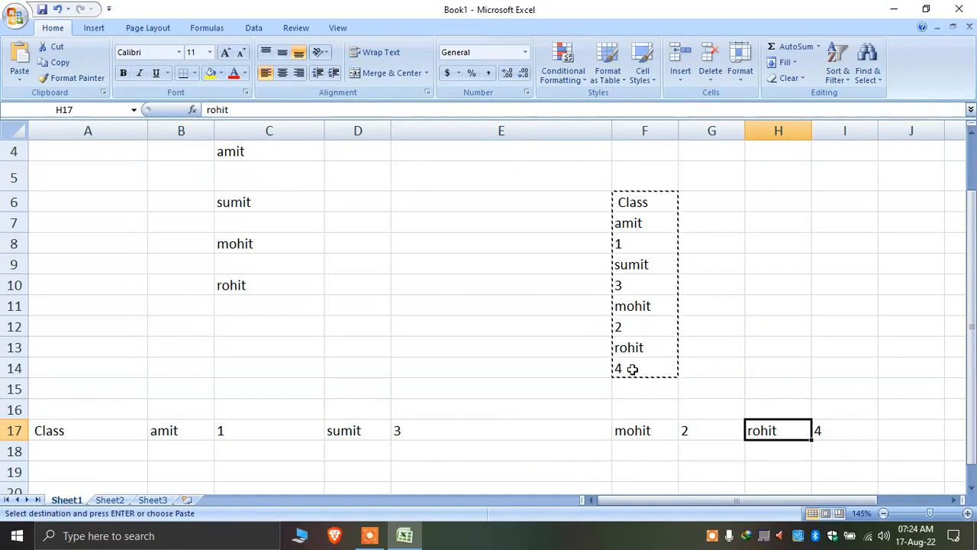
{"action": "left_click_drag", "start_coordinate": [842, 431], "coordinate": [72, 434]}
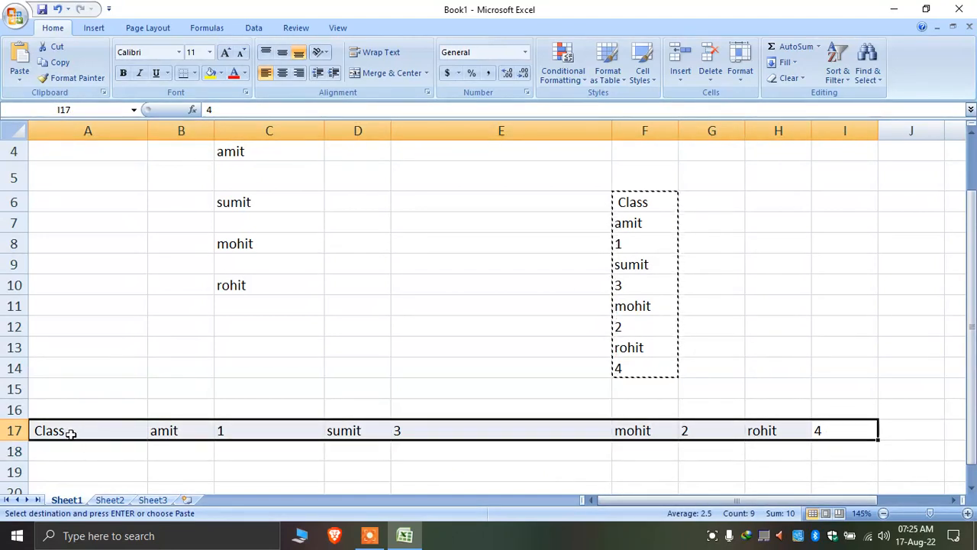
{"action": "right_click", "coordinate": [339, 432]}
{"action": "left_click", "coordinate": [397, 229]}
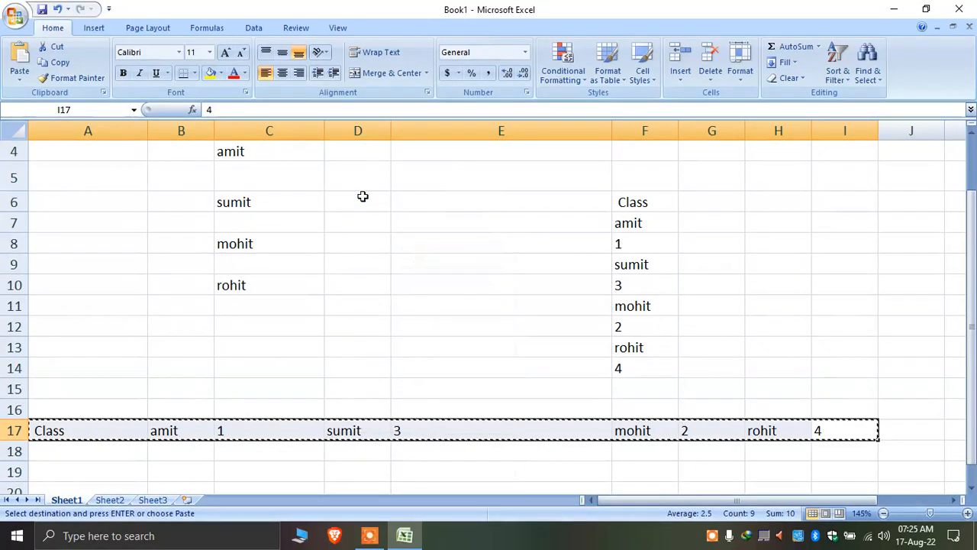
{"action": "right_click", "coordinate": [357, 155]}
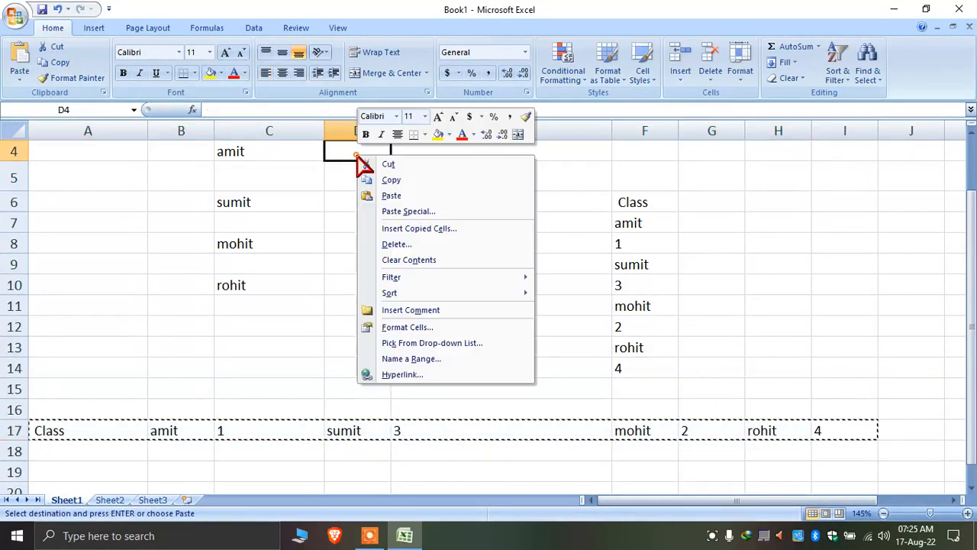
{"action": "left_click", "coordinate": [447, 212]}
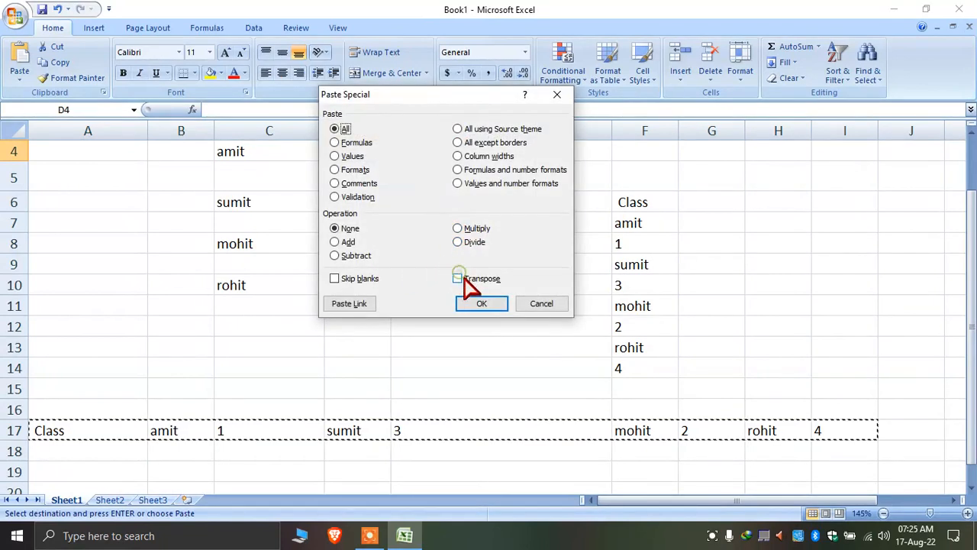
{"action": "left_click", "coordinate": [461, 280]}
{"action": "left_click", "coordinate": [493, 306]}
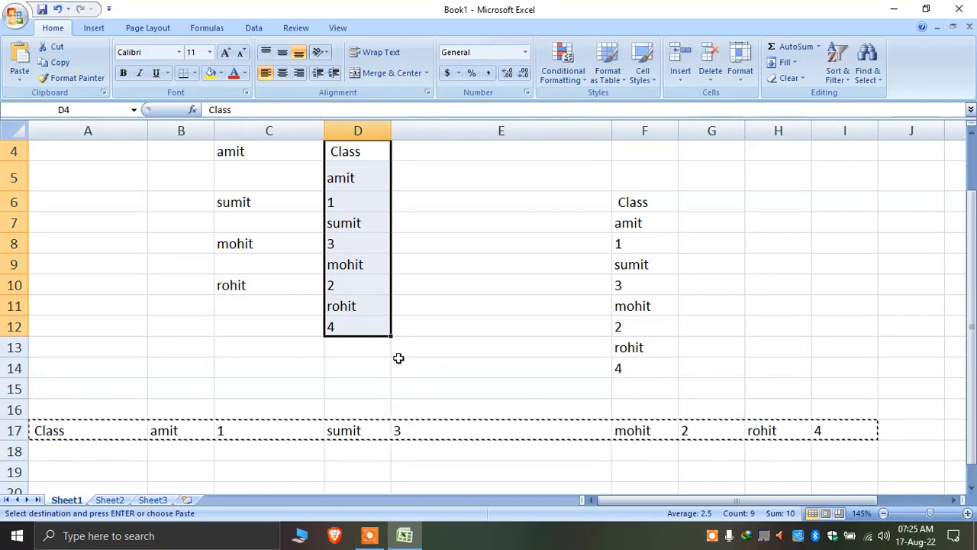
{"action": "key", "text": "Delete"}
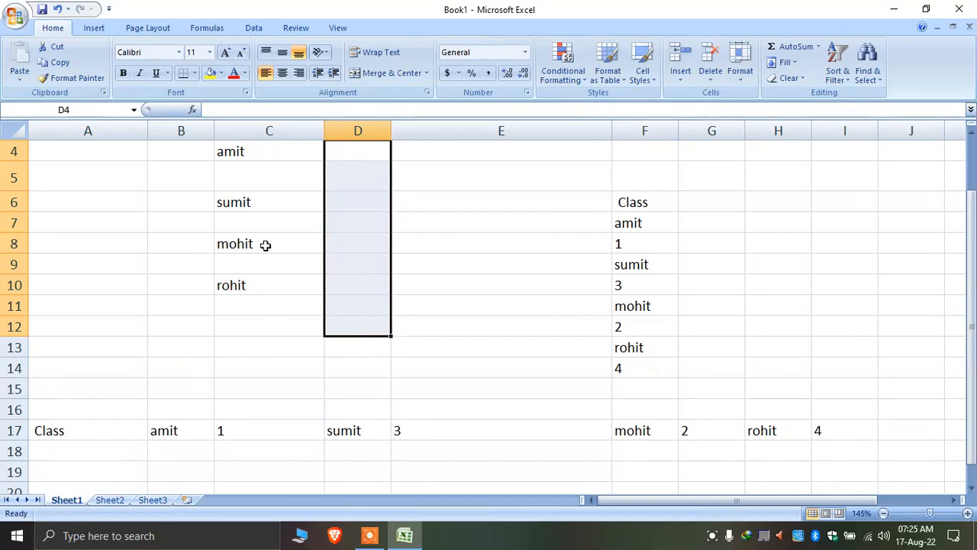
{"action": "right_click", "coordinate": [266, 245]}
{"action": "left_click", "coordinate": [348, 272]}
{"action": "right_click", "coordinate": [381, 249]}
{"action": "left_click", "coordinate": [446, 307]}
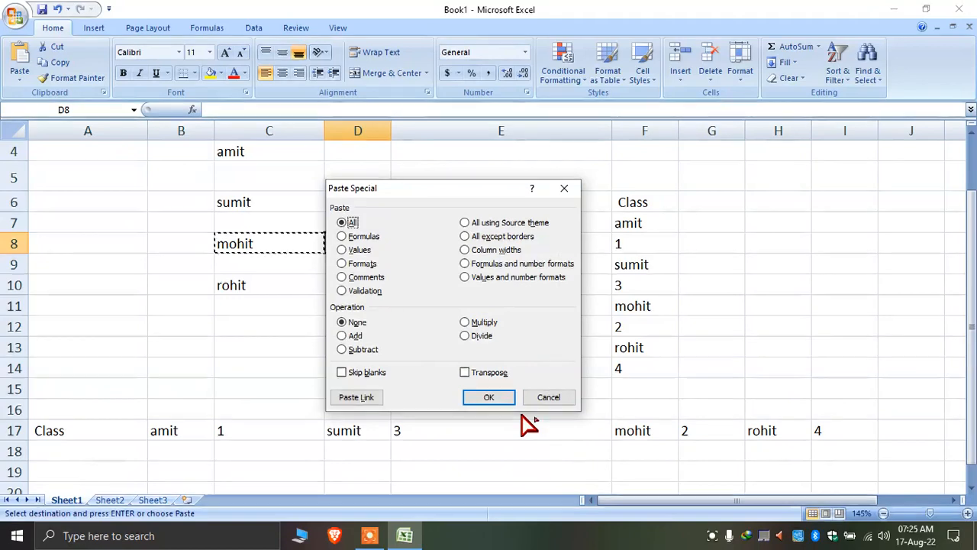
{"action": "key", "text": "super+plus"}
{"action": "key", "text": "super+plus"}
{"action": "key", "text": "super+plus"}
{"action": "key", "text": "super+plus"}
{"action": "key", "text": "super+plus"}
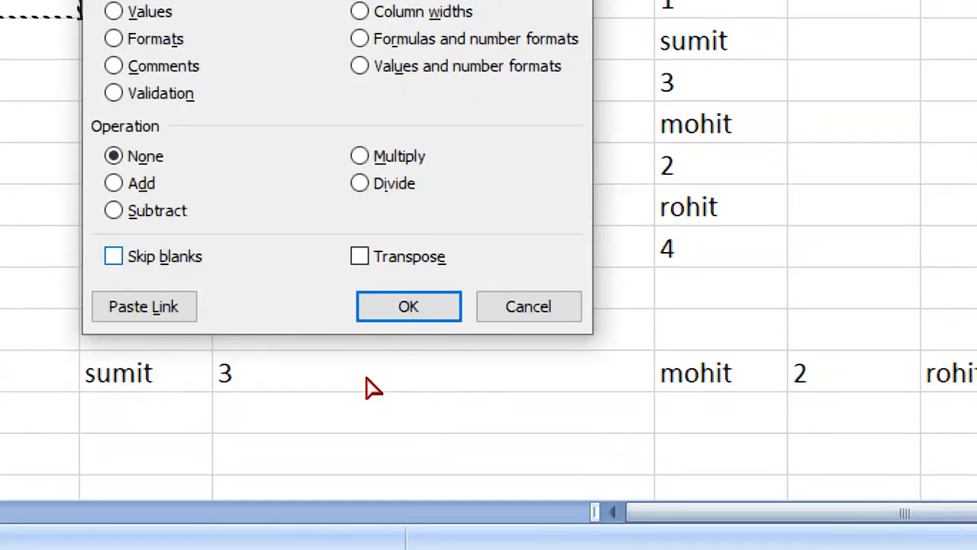
{"action": "key", "text": "Tab"}
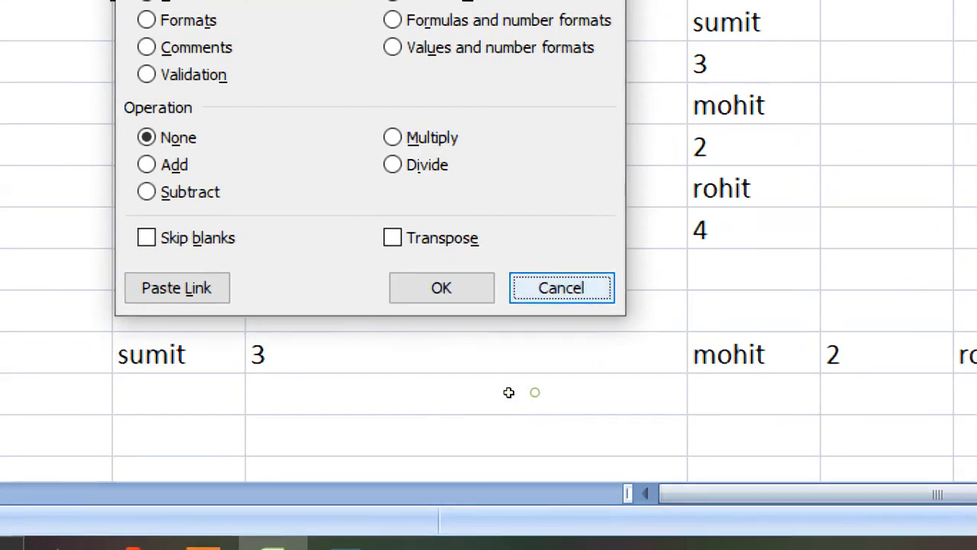
{"action": "key", "text": "Return"}
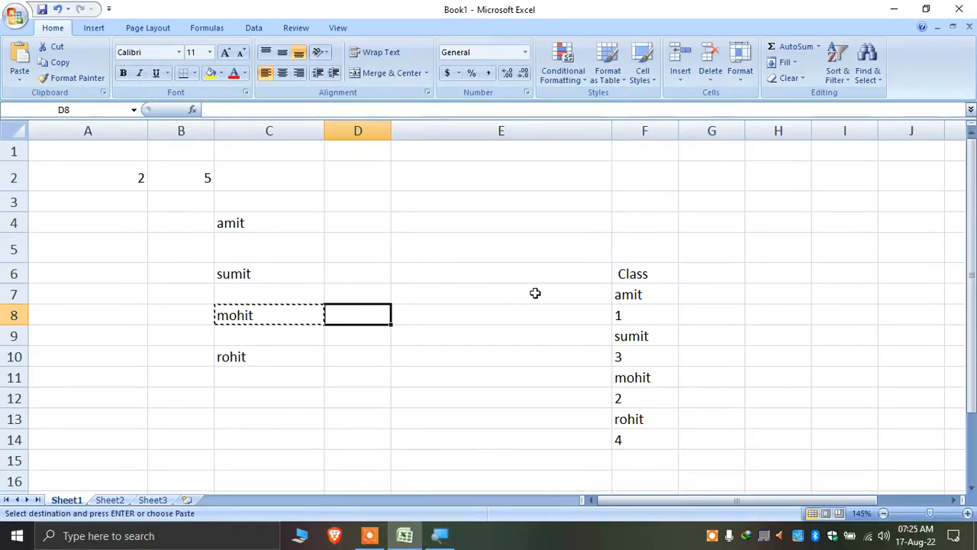
Copy F6:F14, paste it transposed at D3, then undo that paste
{"action": "left_click_drag", "start_coordinate": [626, 274], "coordinate": [659, 440]}
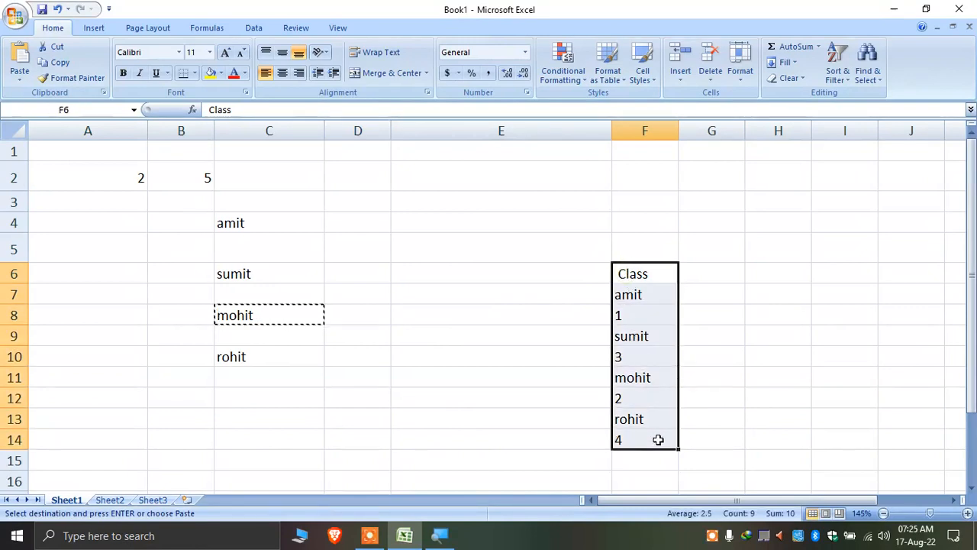
{"action": "key", "text": "ctrl+c"}
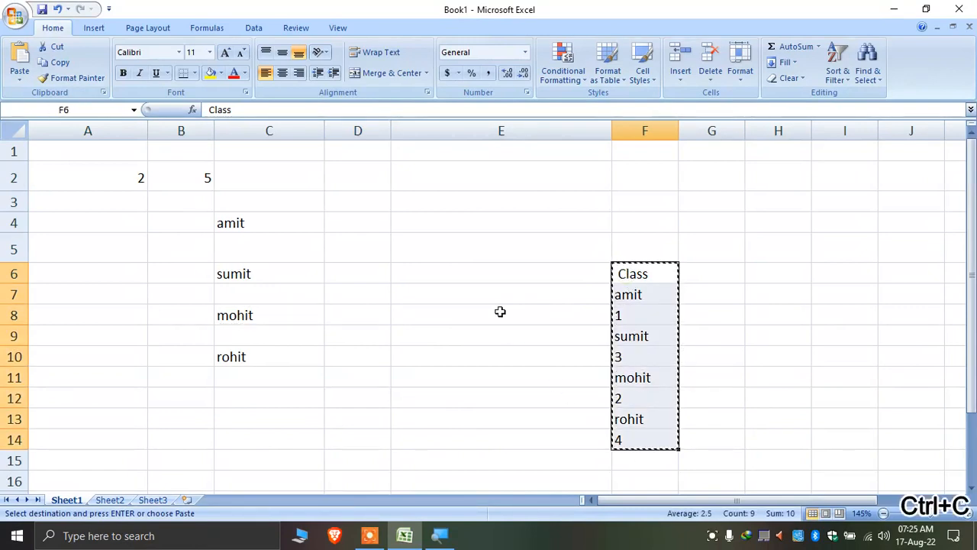
{"action": "left_click", "coordinate": [350, 206]}
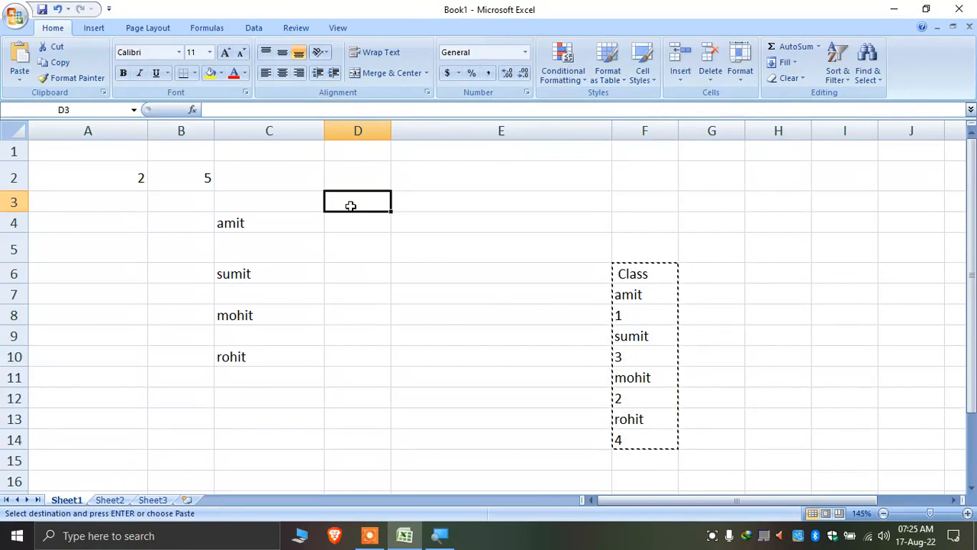
{"action": "right_click", "coordinate": [352, 211]}
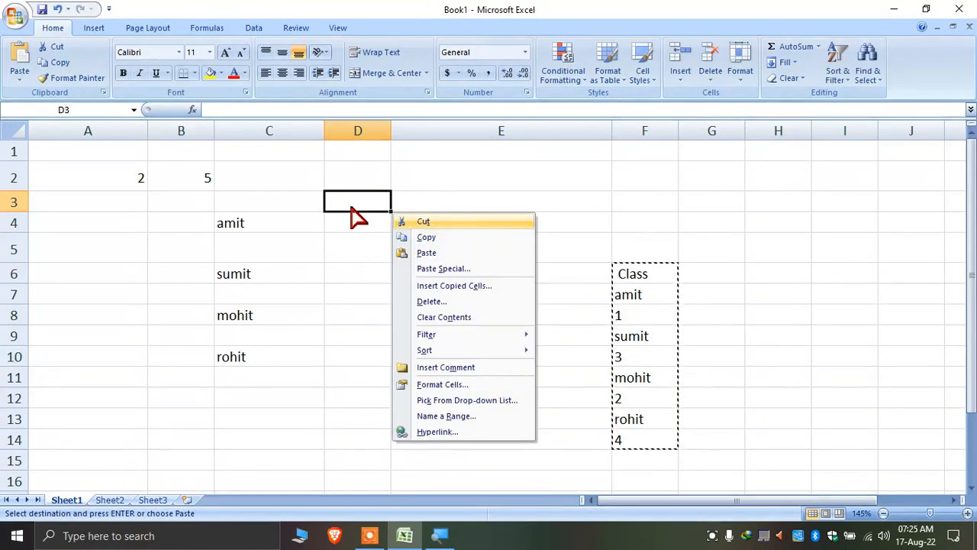
{"action": "key", "text": "s"}
{"action": "key", "text": "e"}
{"action": "key", "text": "Return"}
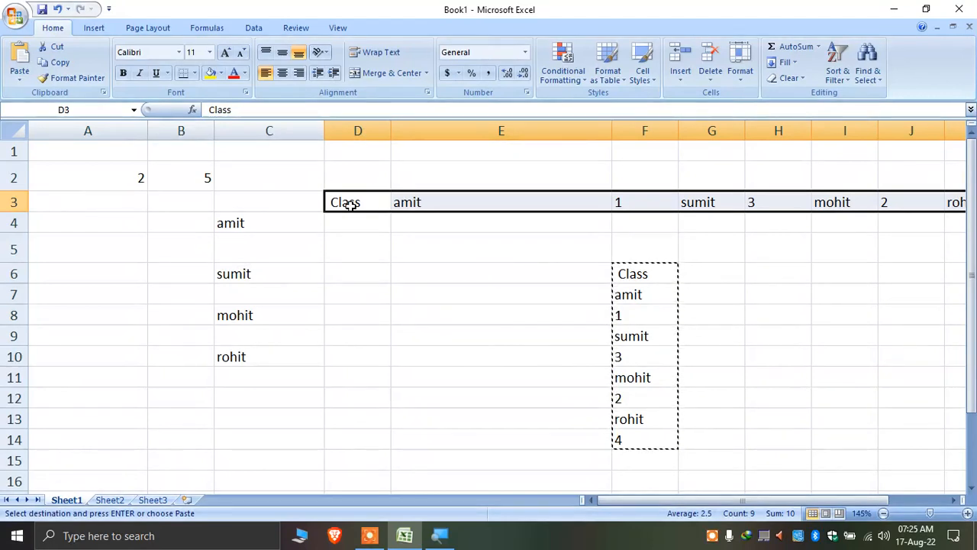
{"action": "key", "text": "ctrl+z"}
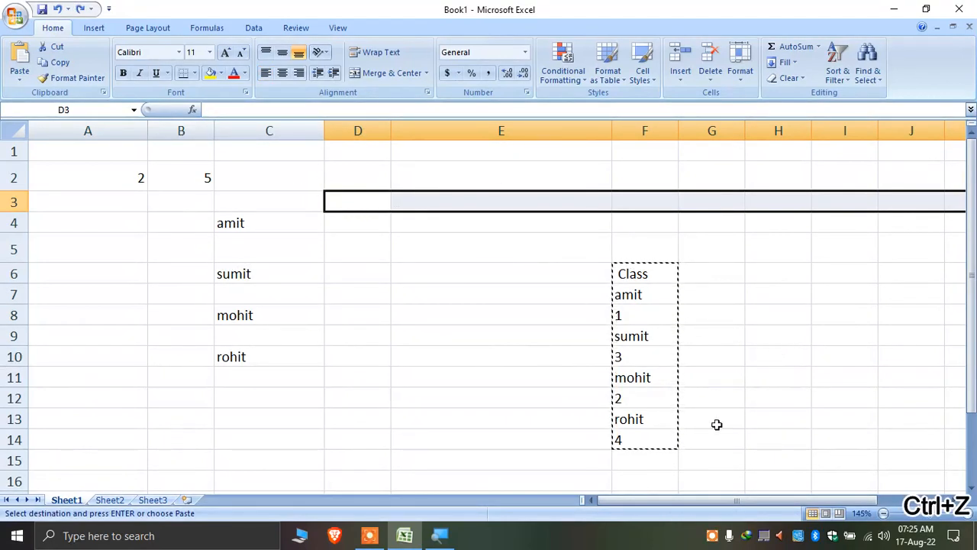
Copy the Class list F6:F14 again and pick D2 as the destination
{"action": "left_click_drag", "start_coordinate": [634, 439], "coordinate": [640, 274]}
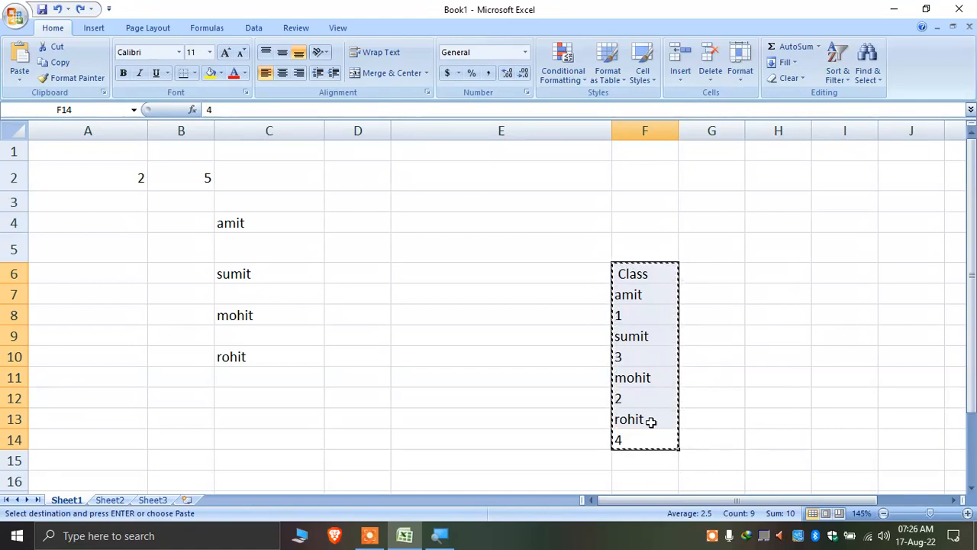
{"action": "key", "text": "ctrl+c"}
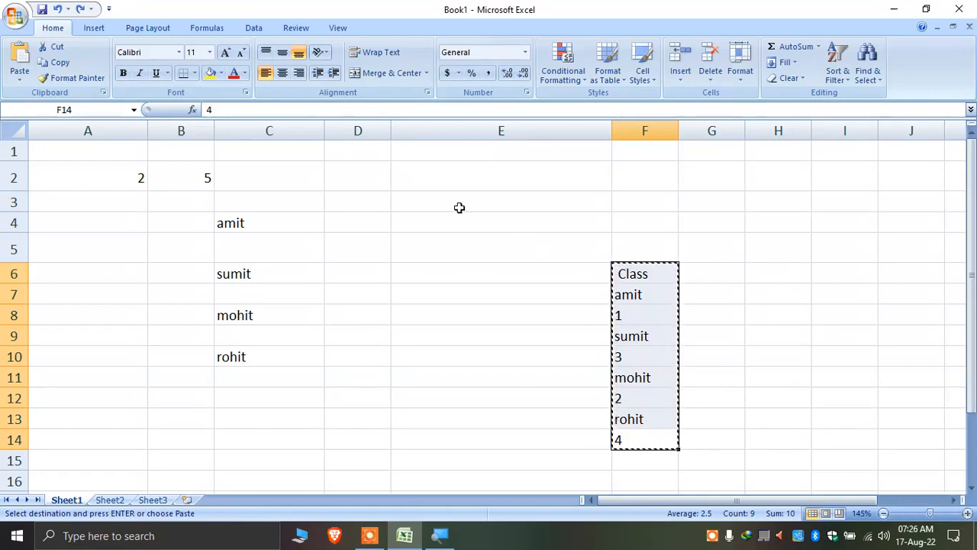
{"action": "left_click", "coordinate": [367, 175]}
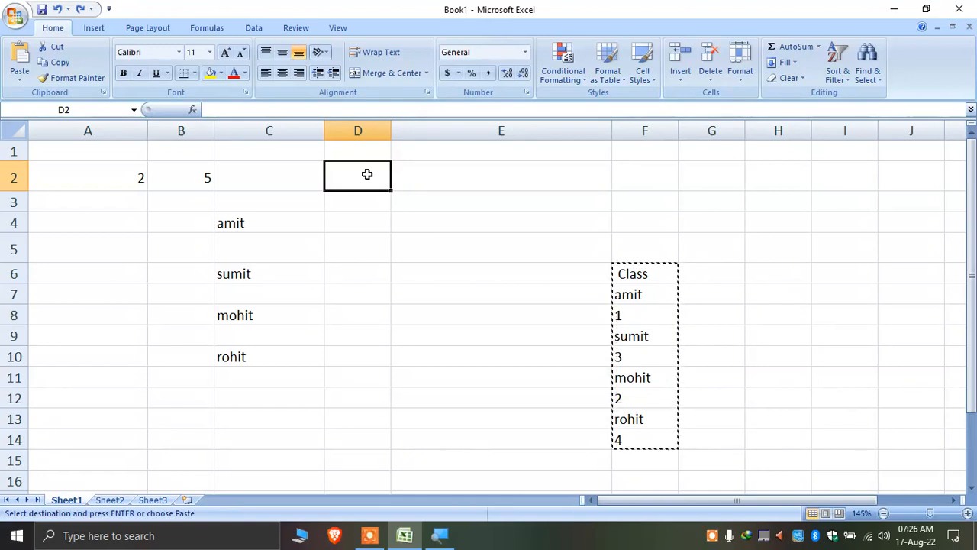
Paste the Class list transposed across row 2 from D2, then copy that row
{"action": "right_click", "coordinate": [369, 180]}
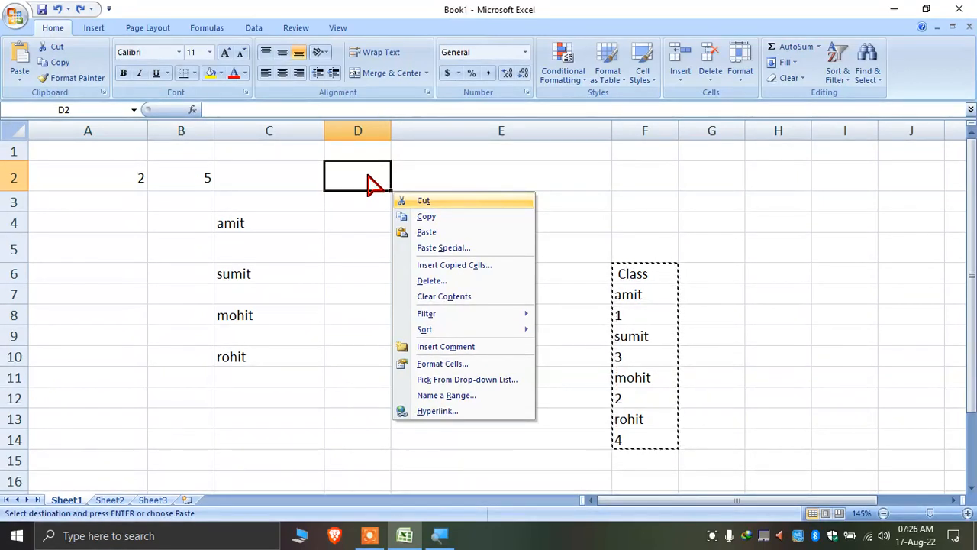
{"action": "key", "text": "s"}
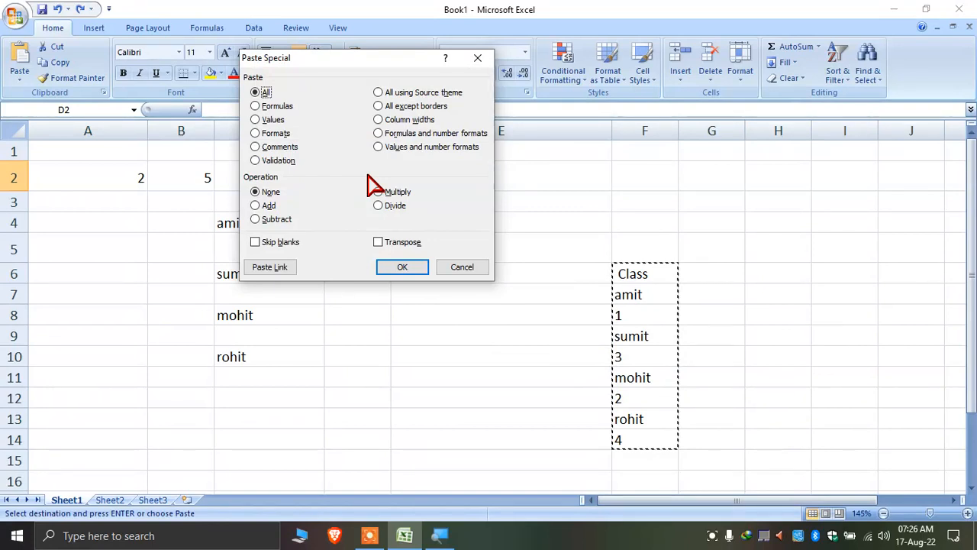
{"action": "key", "text": "e"}
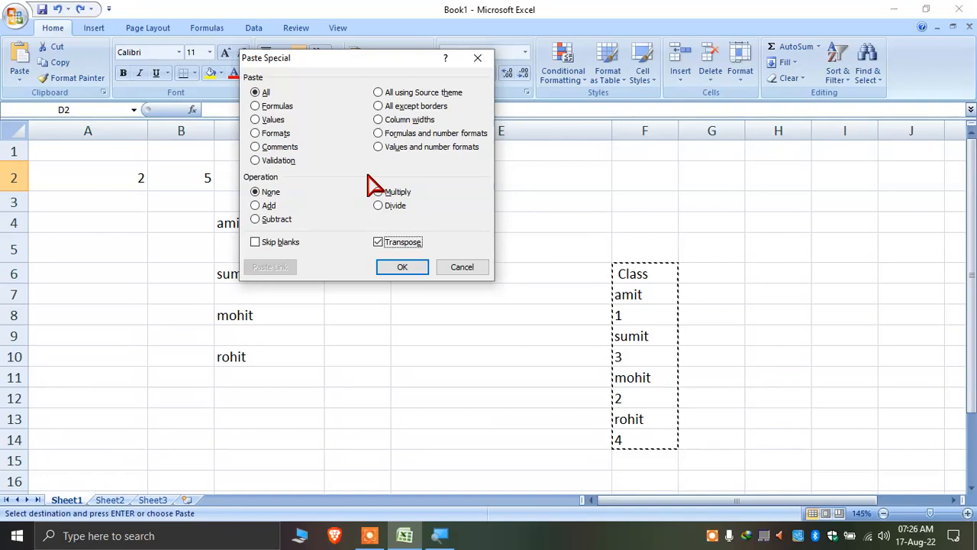
{"action": "key", "text": "Return"}
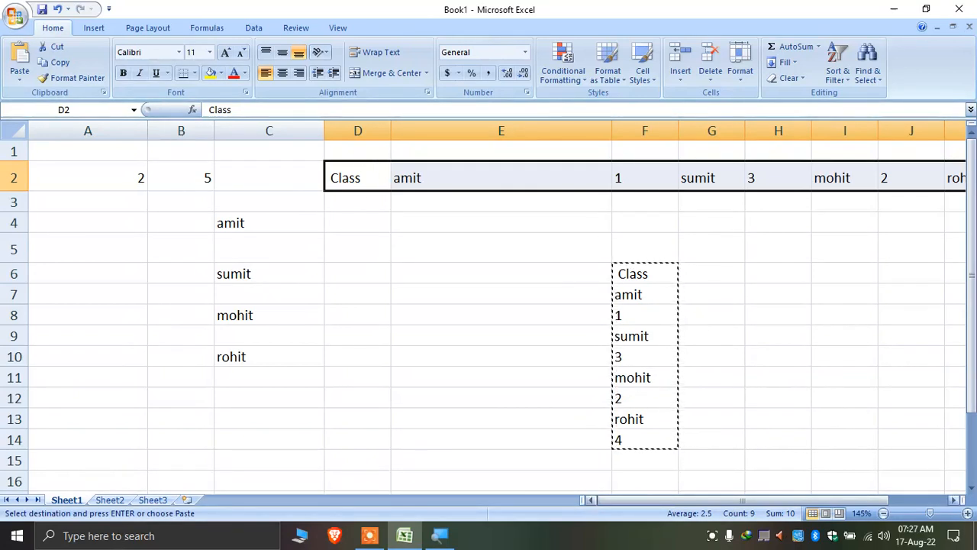
{"action": "key", "text": "ctrl+c"}
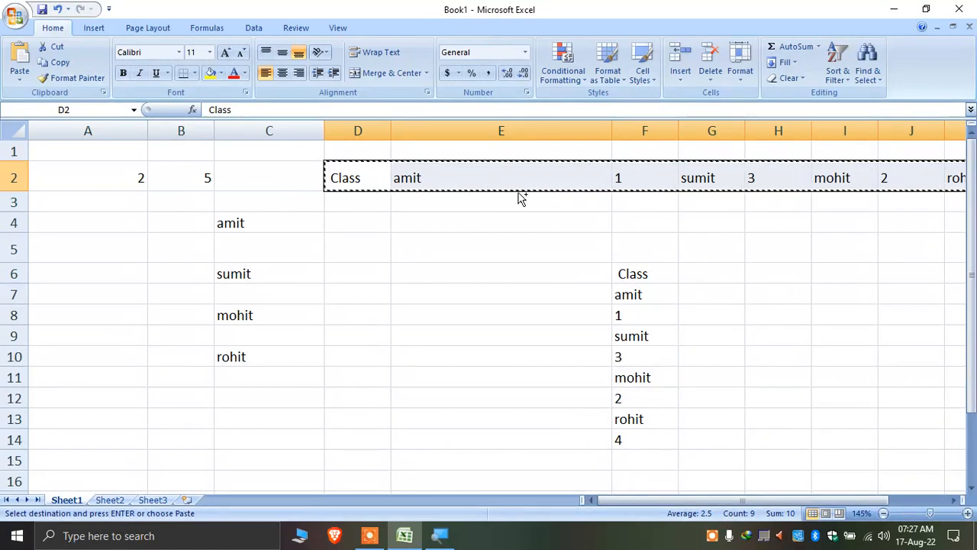
Paste the copied row 2 data transposed down column D starting at D5
{"action": "left_click", "coordinate": [365, 246]}
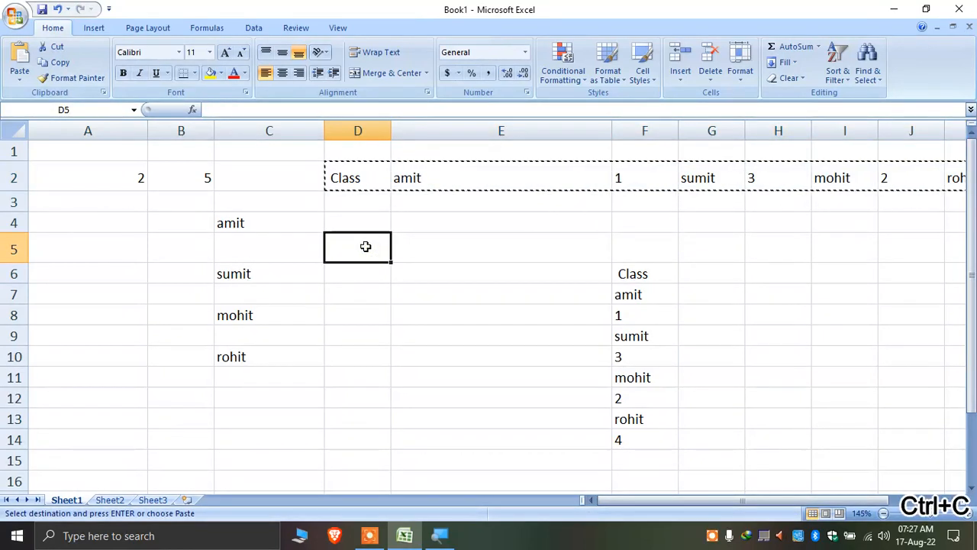
{"action": "right_click", "coordinate": [367, 255]}
{"action": "key", "text": "s"}
{"action": "key", "text": "e"}
{"action": "key", "text": "Return"}
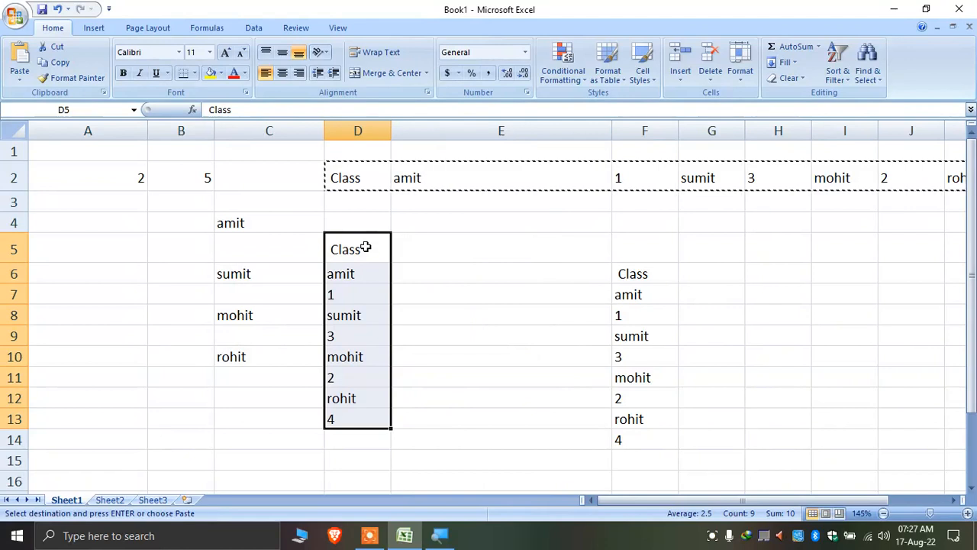
Clear the data block C4:D13 and the Class list in F6:F14
{"action": "key", "text": "ctrl+a"}
{"action": "key", "text": "Delete"}
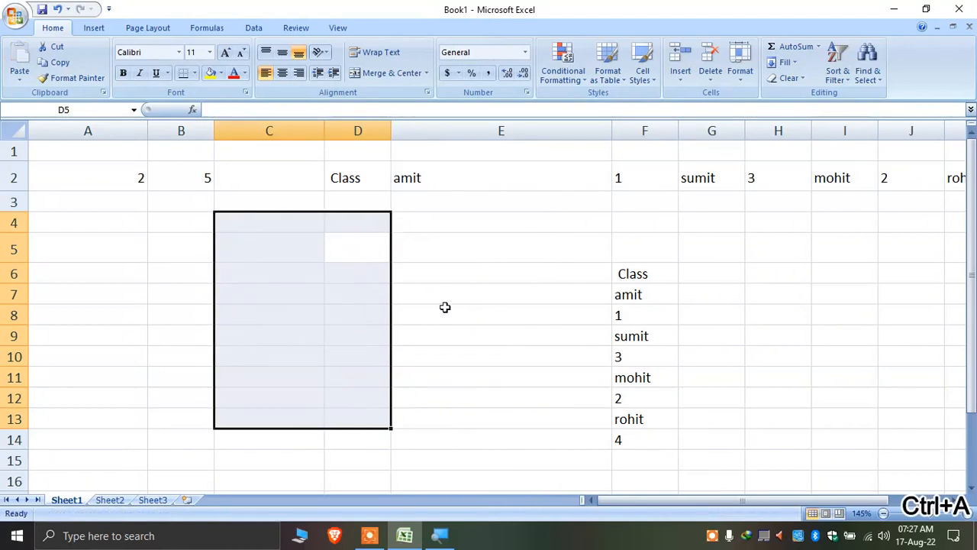
{"action": "left_click", "coordinate": [445, 306]}
{"action": "key", "text": "ctrl+a"}
{"action": "key", "text": "Delete"}
Switch to Sheet2
{"action": "left_click_drag", "start_coordinate": [240, 297], "coordinate": [211, 295]}
{"action": "scroll", "coordinate": [211, 295], "scroll_direction": "down", "scroll_amount": 10}
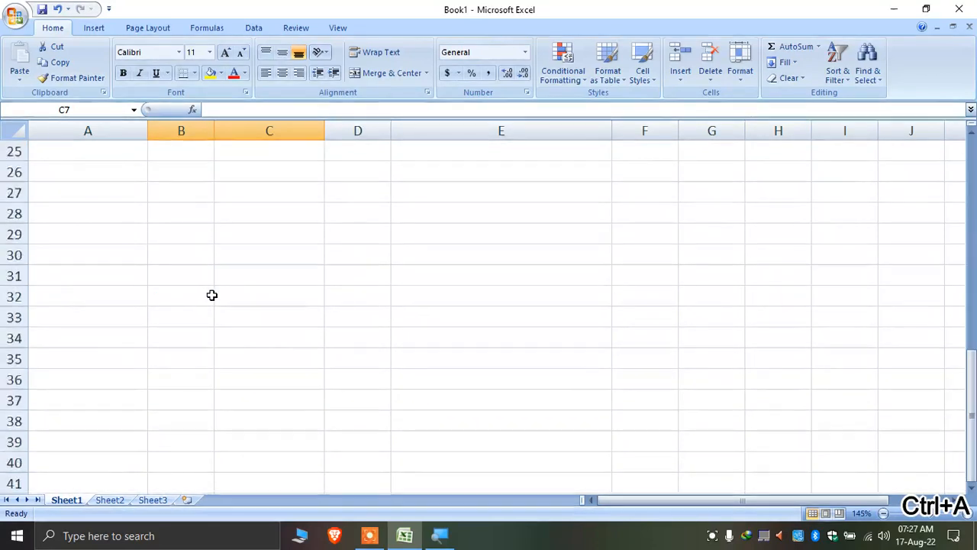
{"action": "scroll", "coordinate": [211, 290], "scroll_direction": "up", "scroll_amount": 7}
{"action": "scroll", "coordinate": [163, 448], "scroll_direction": "down", "scroll_amount": 3}
{"action": "left_click", "coordinate": [115, 488]}
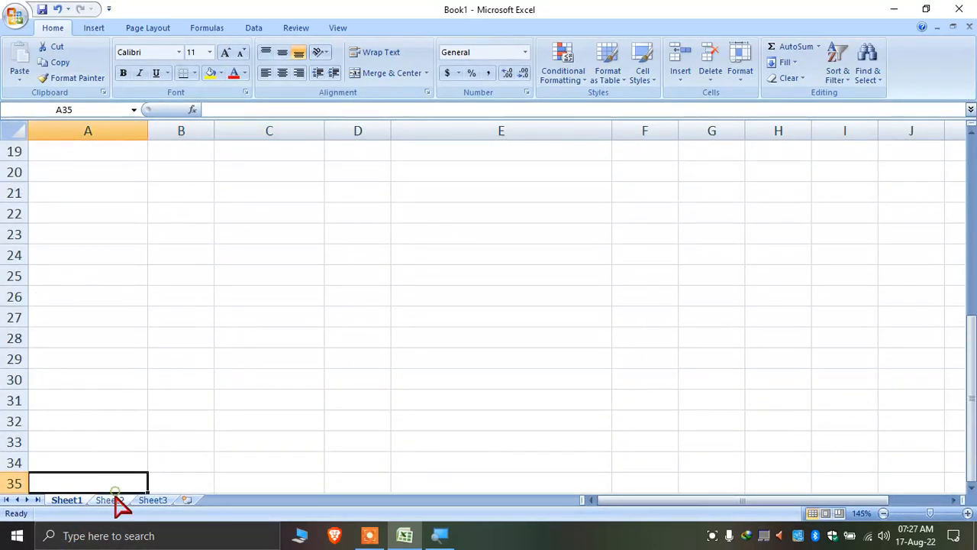
{"action": "left_click", "coordinate": [110, 500]}
Enter 12, 34 and 45 into A1, B1 and C1
{"action": "scroll", "coordinate": [118, 298], "scroll_direction": "up", "scroll_amount": 4}
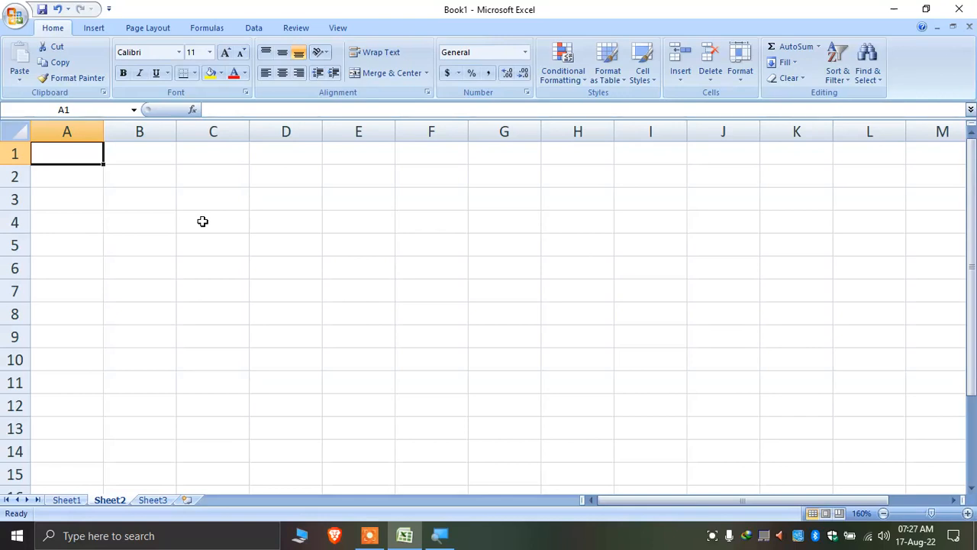
{"action": "type", "text": "12"}
{"action": "key", "text": "Tab"}
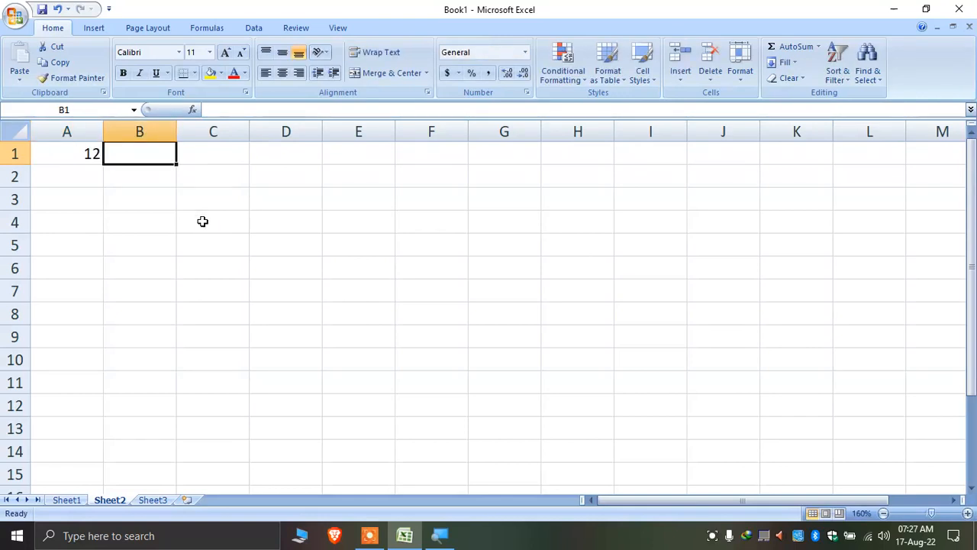
{"action": "type", "text": "34"}
{"action": "key", "text": "Tab"}
{"action": "type", "text": "4"}
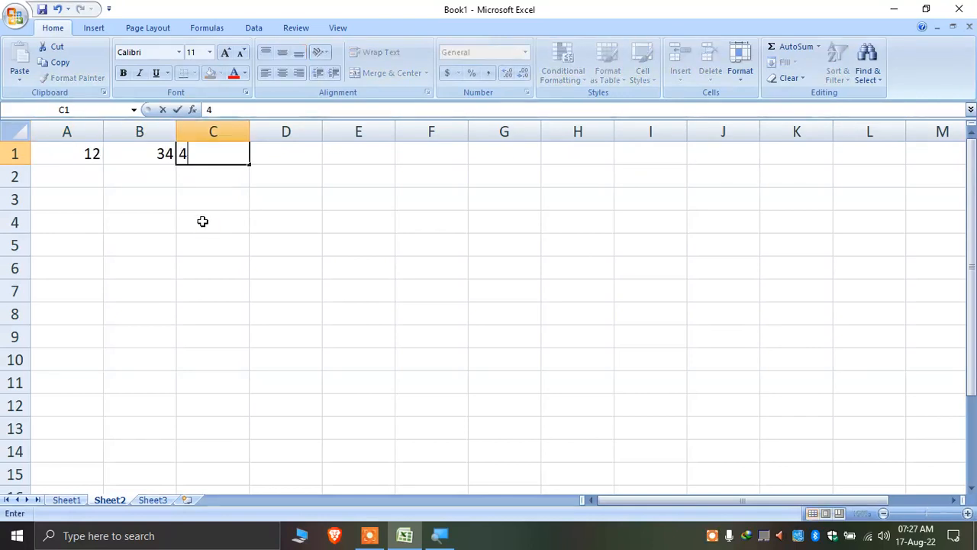
{"action": "type", "text": "5"}
{"action": "key", "text": "Tab"}
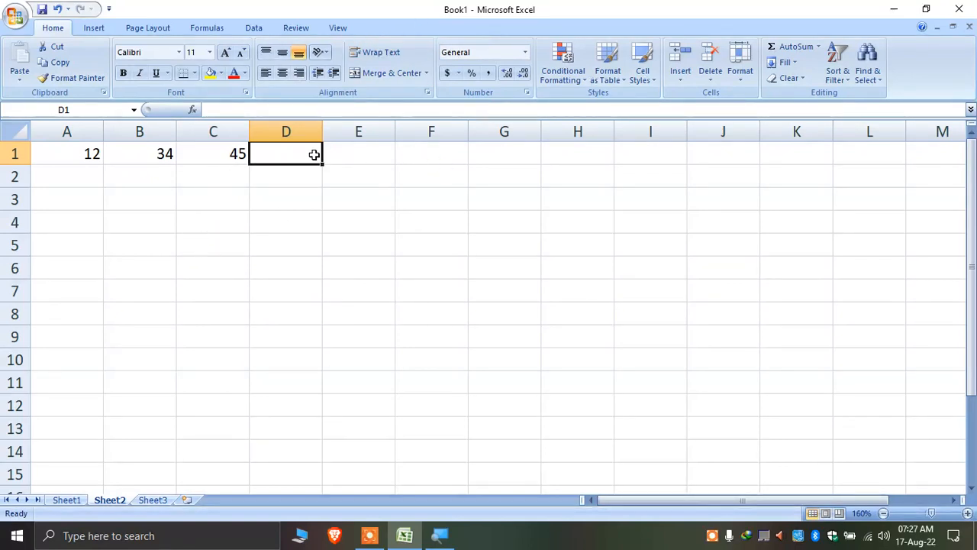
{"action": "left_click", "coordinate": [358, 153]}
{"action": "left_click", "coordinate": [301, 152]}
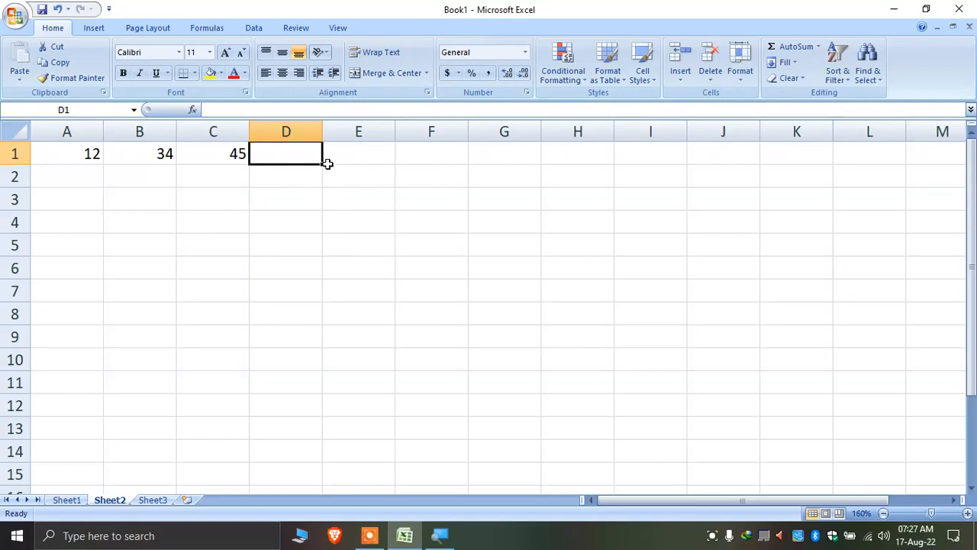
AutoSum A1:C1 with Alt+= so D1 shows =SUM(A1:C1) totalling 91
{"action": "left_click_drag", "start_coordinate": [61, 145], "coordinate": [213, 148]}
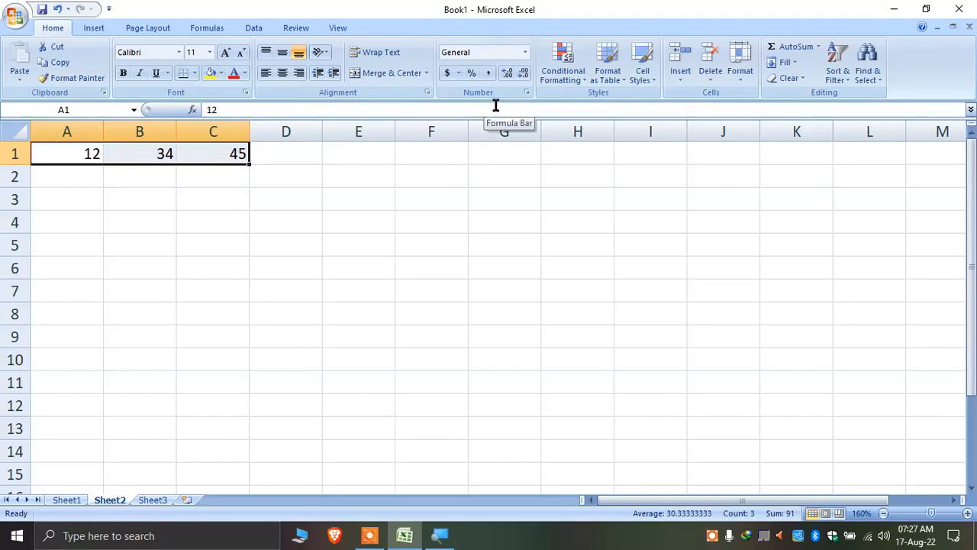
{"action": "key", "text": "alt"}
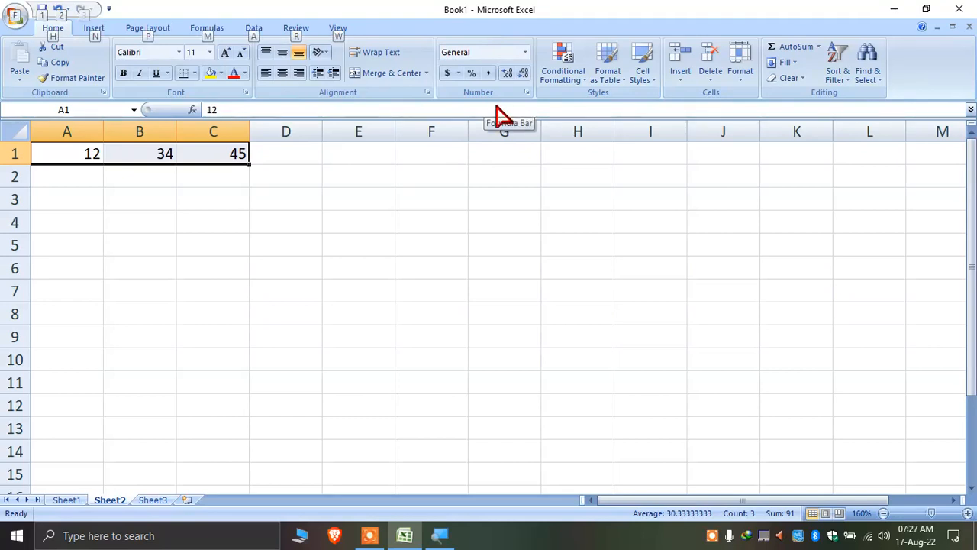
{"action": "key", "text": "alt+equal"}
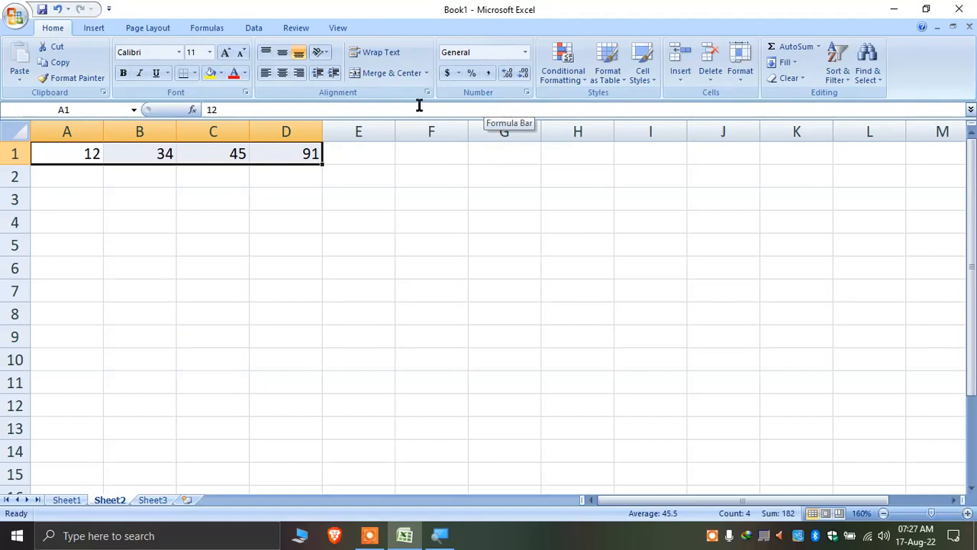
{"action": "left_click", "coordinate": [311, 180]}
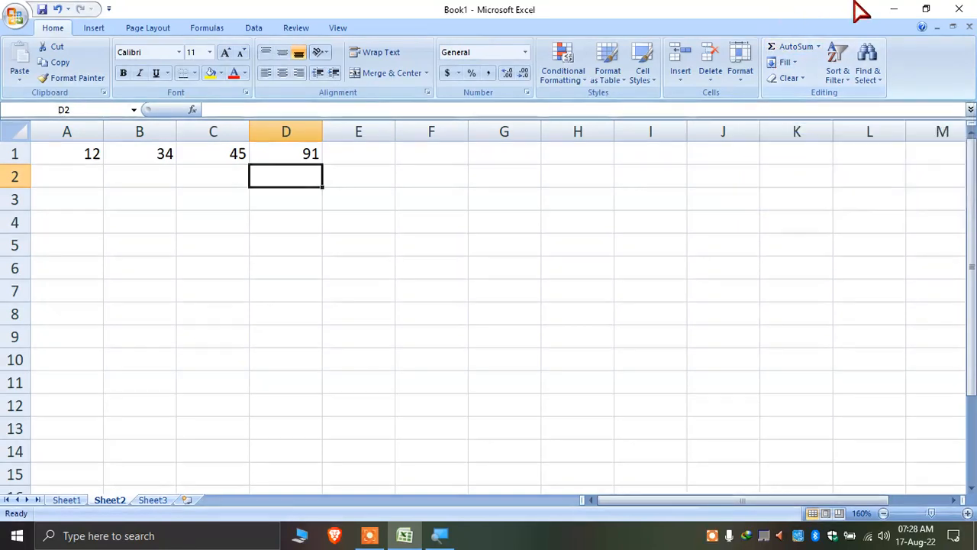
{"action": "left_click", "coordinate": [303, 155]}
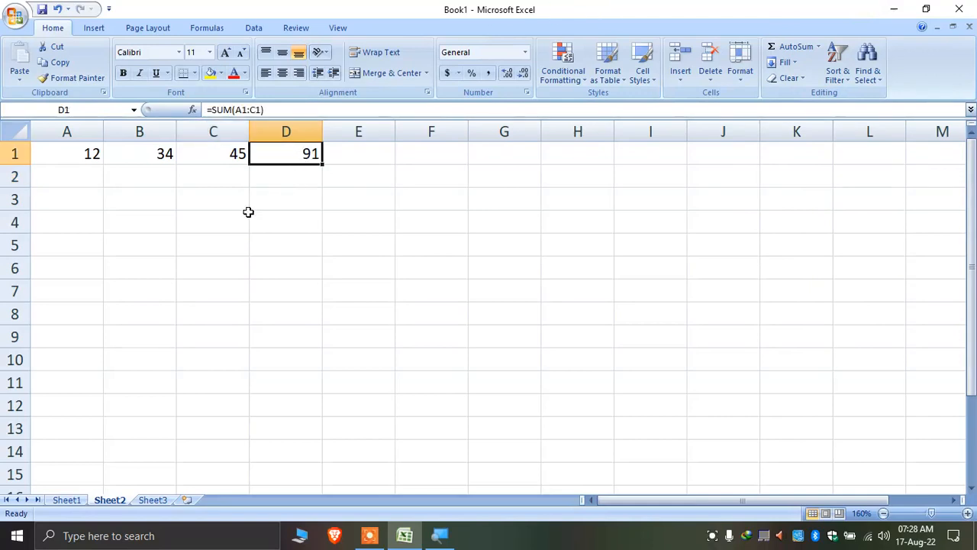
{"action": "left_click", "coordinate": [272, 175]}
{"action": "left_click", "coordinate": [300, 146]}
{"action": "double_click", "coordinate": [306, 155]}
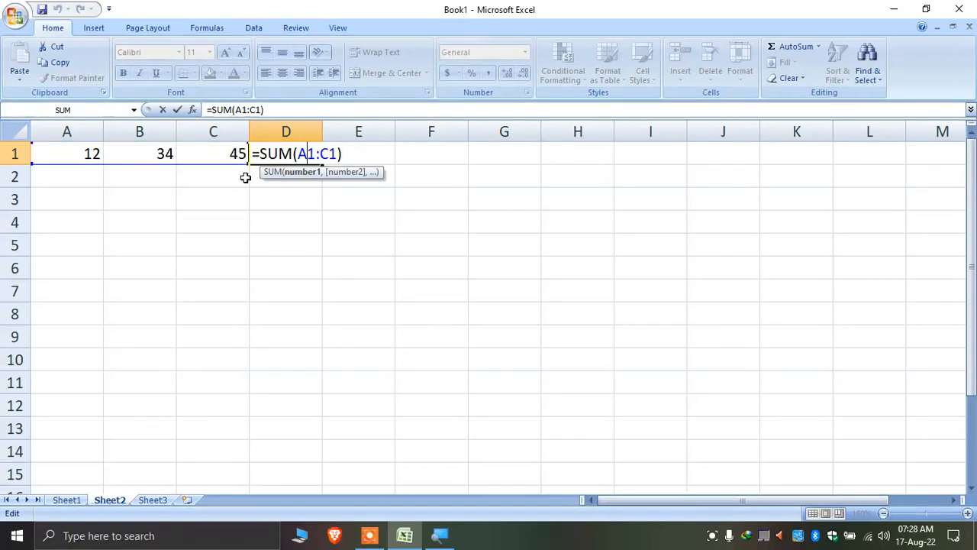
{"action": "key", "text": "Return"}
{"action": "double_click", "coordinate": [311, 152]}
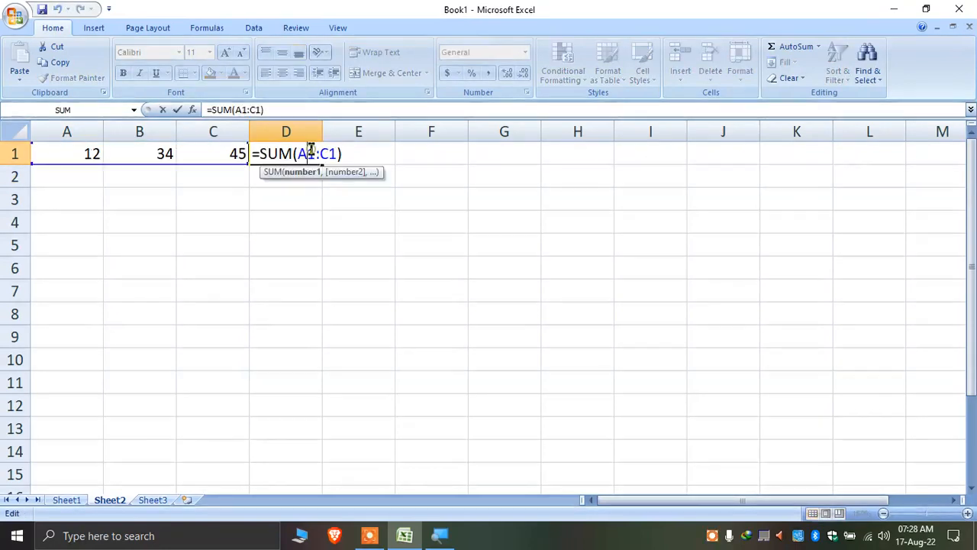
{"action": "left_click_drag", "start_coordinate": [339, 154], "coordinate": [250, 155]}
{"action": "key", "text": "Return"}
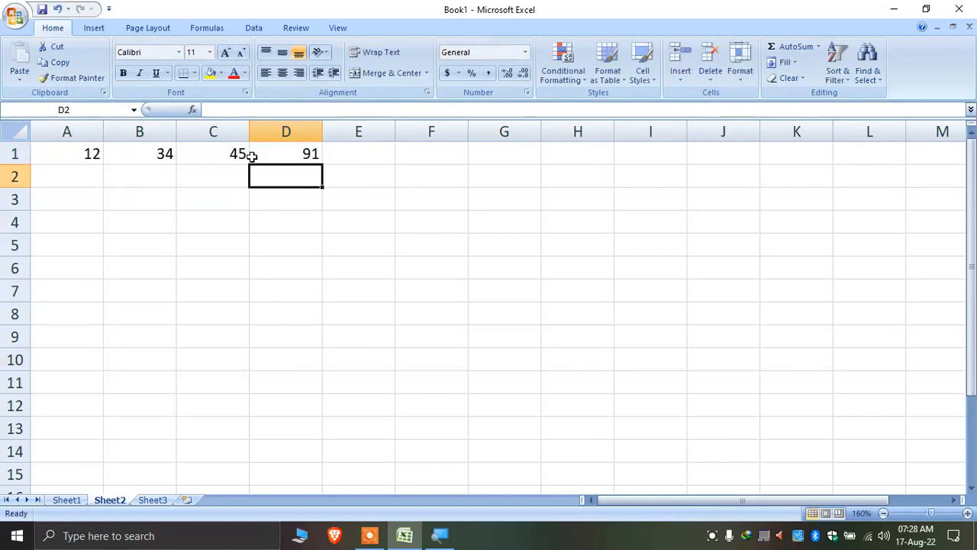
{"action": "left_click", "coordinate": [290, 153]}
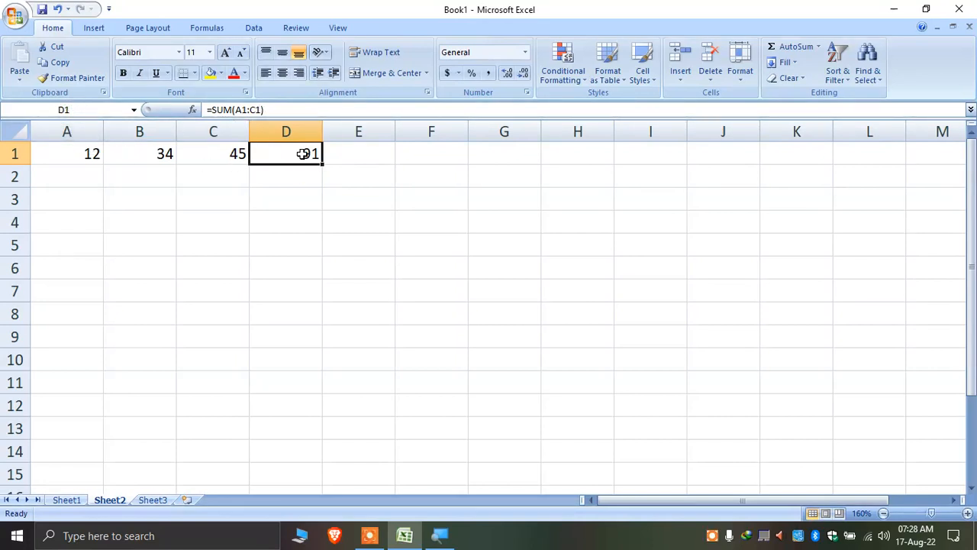
{"action": "left_click", "coordinate": [316, 191]}
{"action": "left_click", "coordinate": [311, 153]}
{"action": "left_click", "coordinate": [309, 192]}
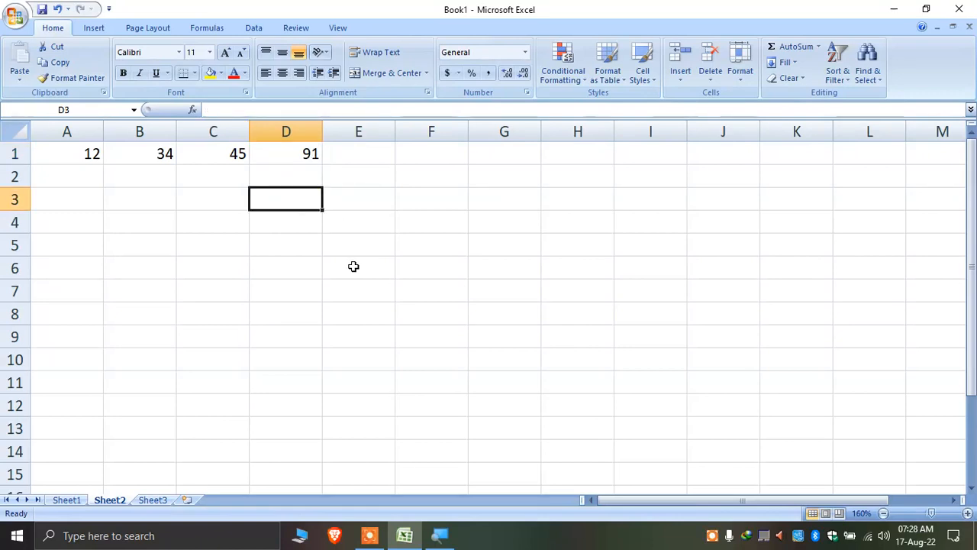
{"action": "left_click", "coordinate": [273, 156]}
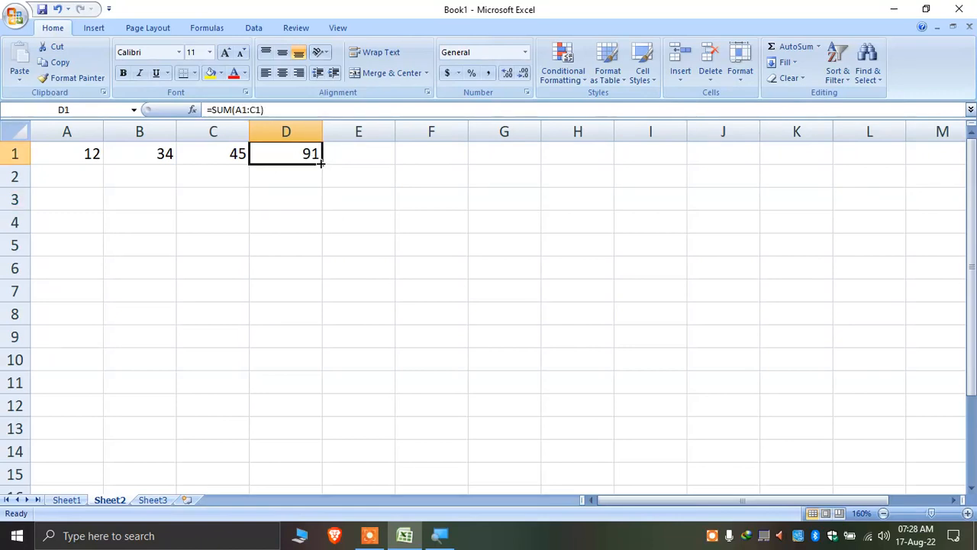
{"action": "left_click", "coordinate": [547, 290]}
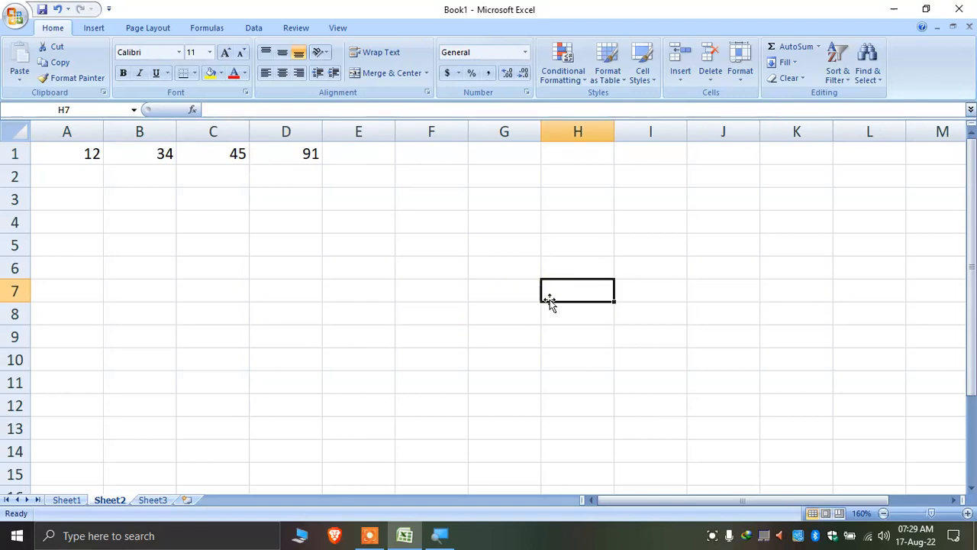
{"action": "right_click", "coordinate": [266, 158]}
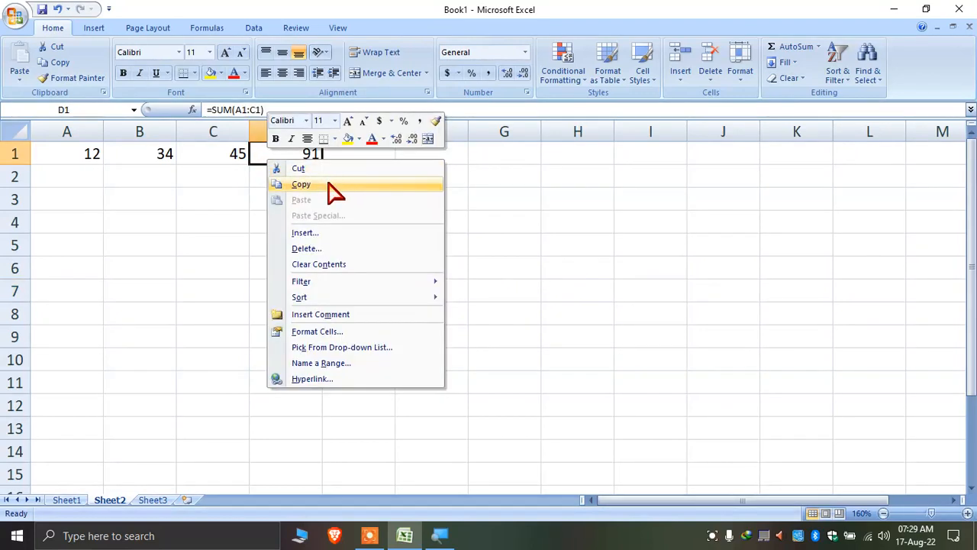
Copy the D1 total formula and paste it into G6
{"action": "left_click", "coordinate": [338, 186]}
{"action": "left_click", "coordinate": [503, 261]}
{"action": "right_click", "coordinate": [503, 261]}
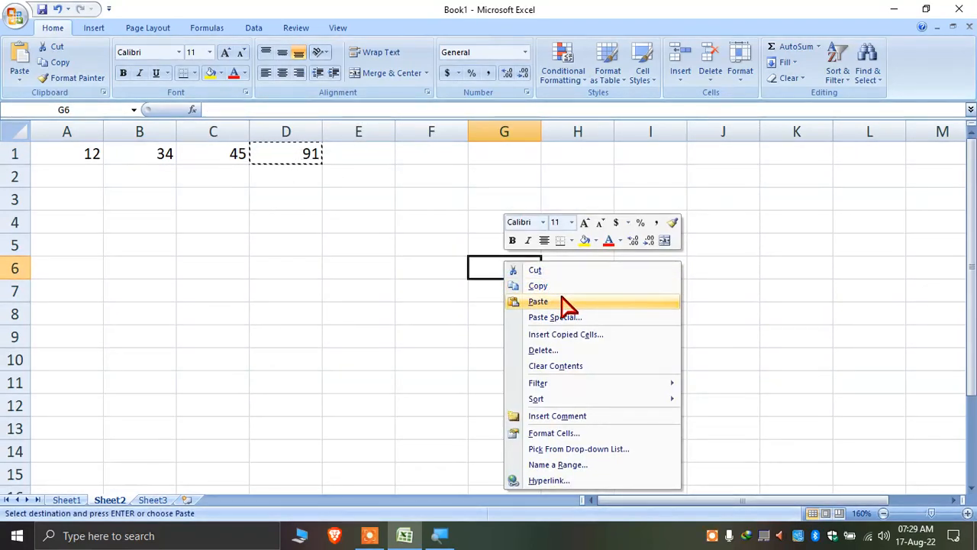
{"action": "left_click", "coordinate": [565, 302]}
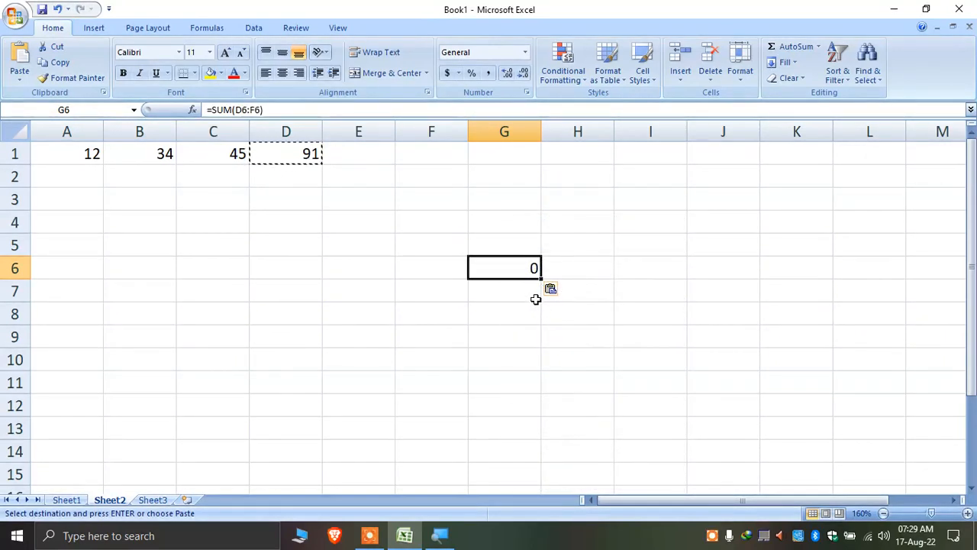
Compare D1's =SUM(A1:C1) with G6's shifted formula, then open D1's formula
{"action": "left_click", "coordinate": [292, 156]}
{"action": "left_click", "coordinate": [310, 216]}
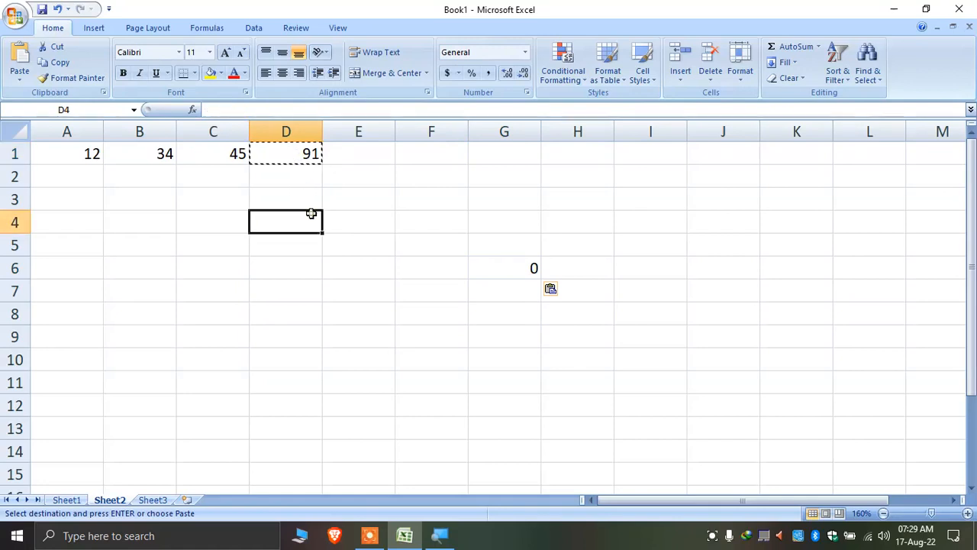
{"action": "left_click", "coordinate": [302, 169]}
{"action": "left_click", "coordinate": [300, 153]}
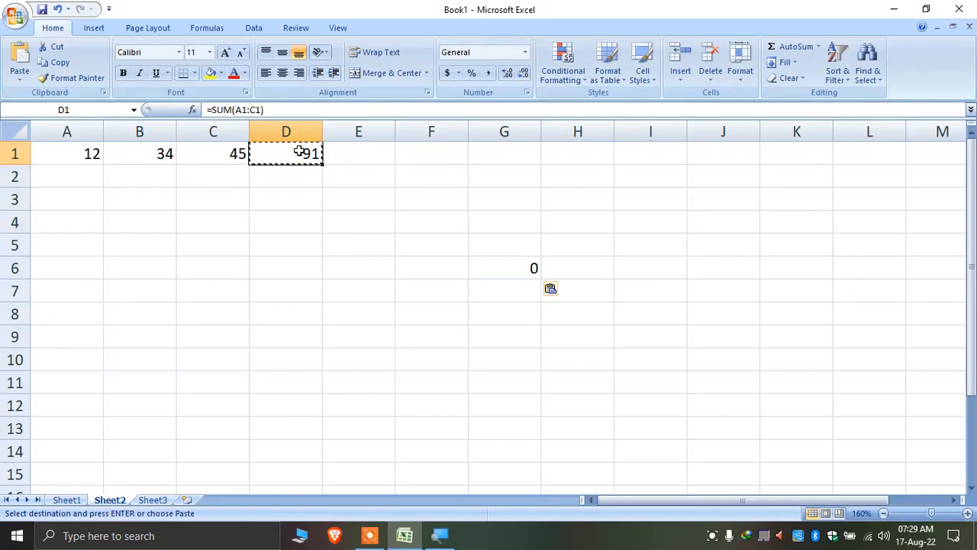
{"action": "left_click", "coordinate": [511, 268]}
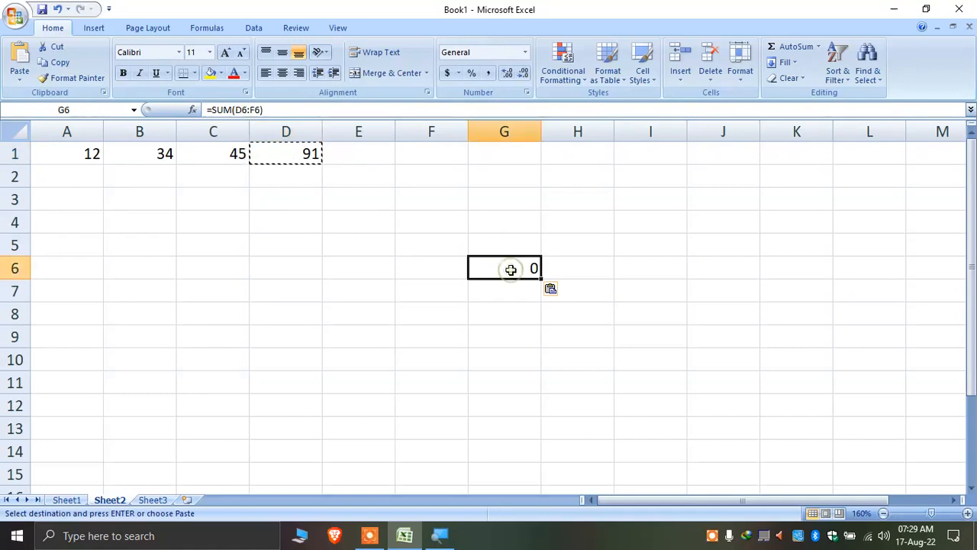
{"action": "left_click", "coordinate": [294, 155]}
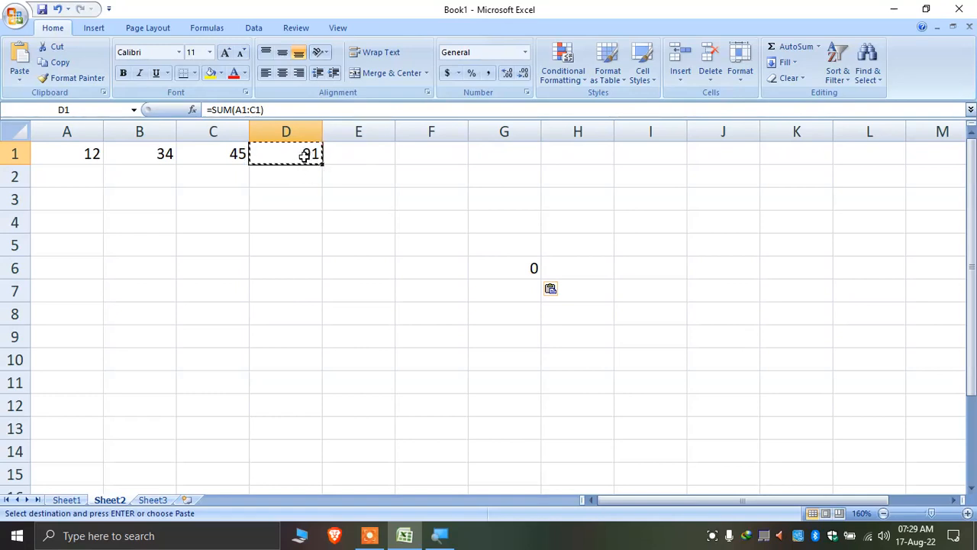
{"action": "double_click", "coordinate": [316, 155]}
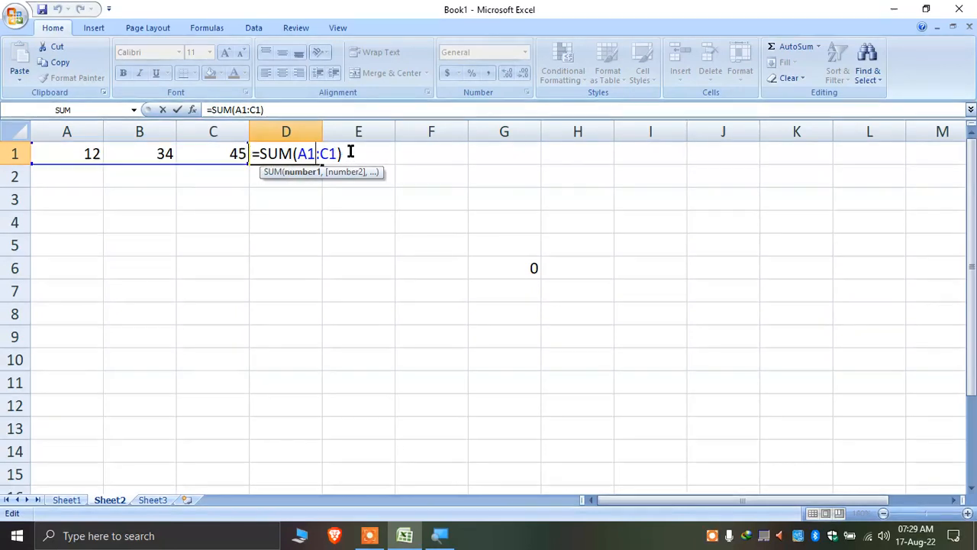
Review D1's =SUM(A1:C1) unchanged, then open G6 showing =SUM(D6:F6)
{"action": "key", "text": "Return"}
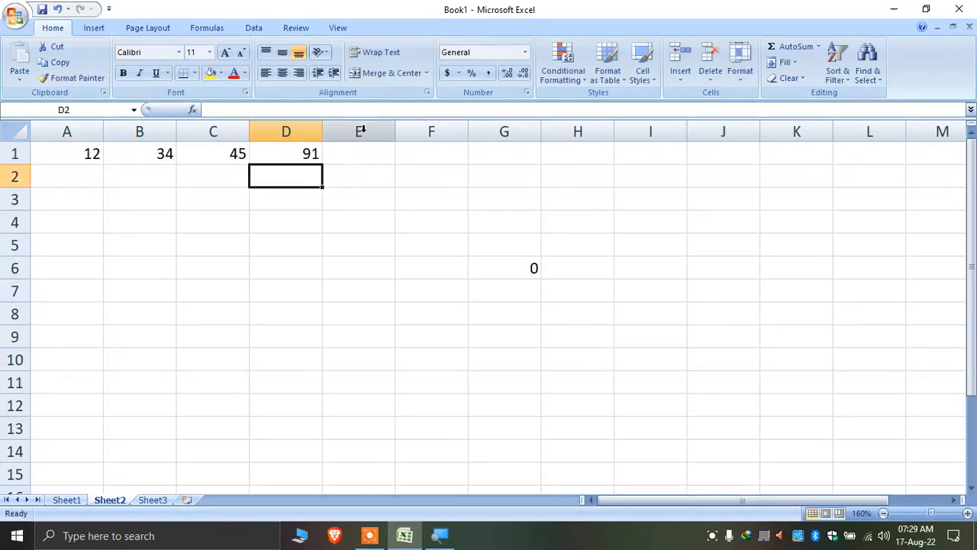
{"action": "double_click", "coordinate": [299, 155]}
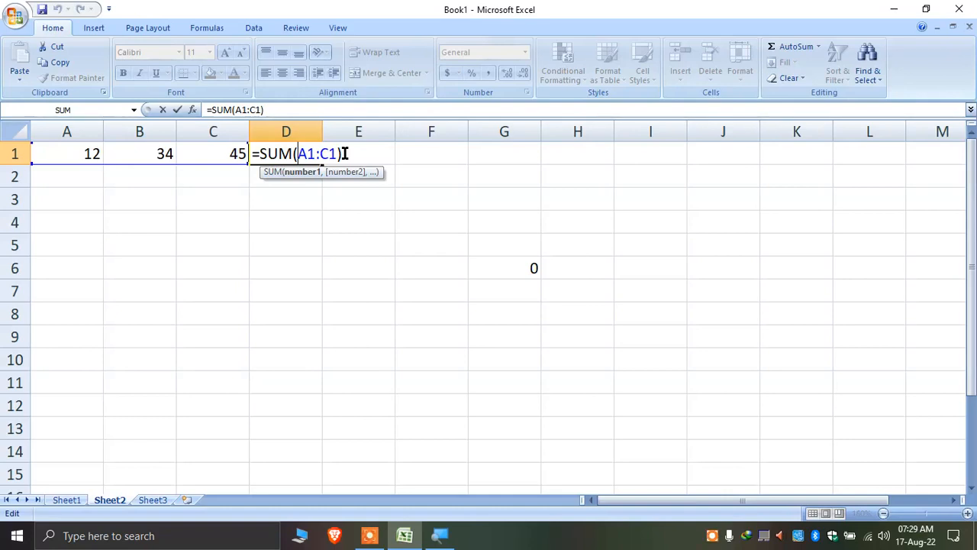
{"action": "key", "text": "Return"}
{"action": "double_click", "coordinate": [315, 154]}
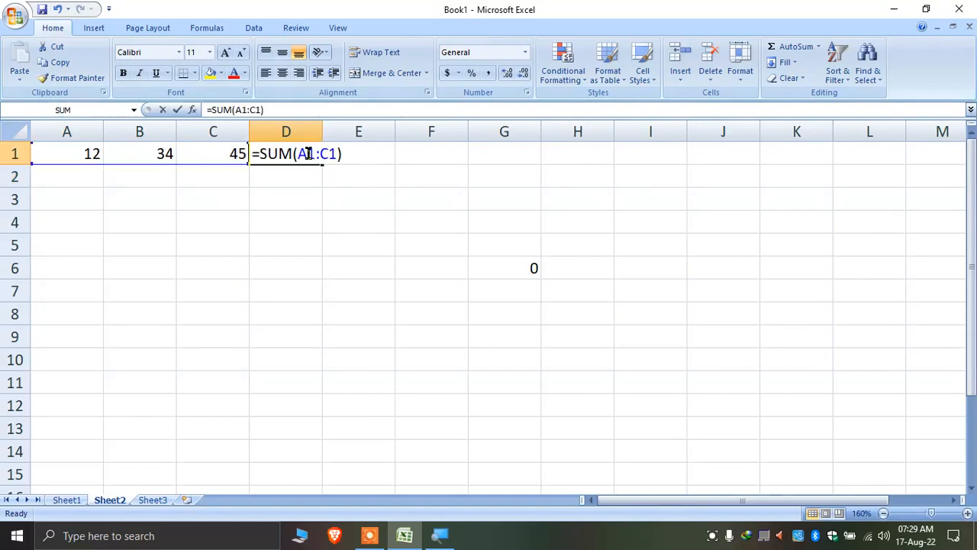
{"action": "key", "text": "Return"}
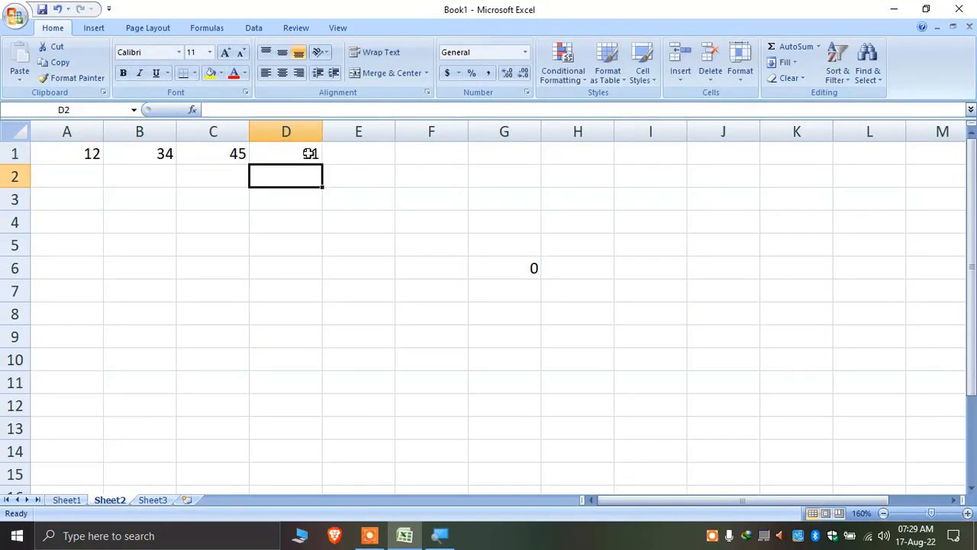
{"action": "double_click", "coordinate": [519, 272]}
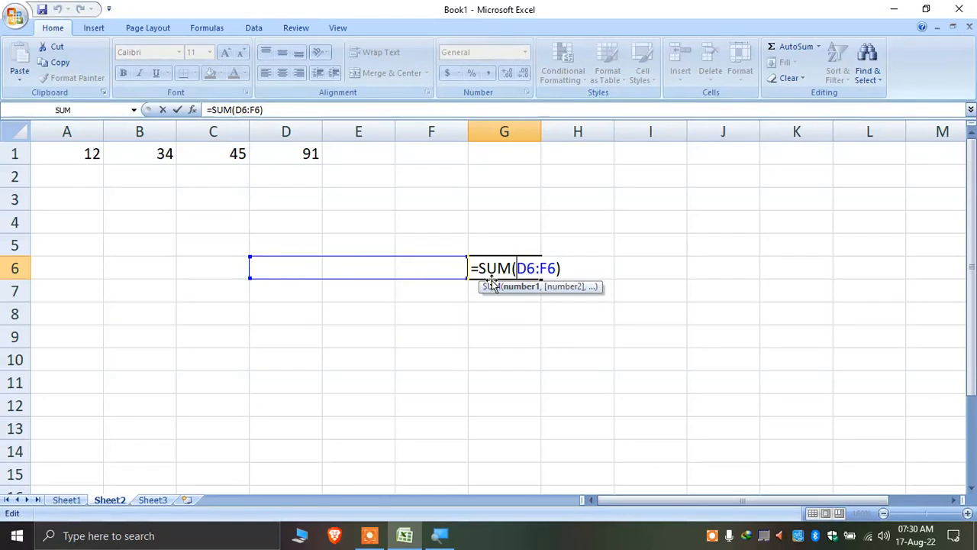
Enter =SUM(D6:F6) in G6 and check the D6:F6 range it sums
{"action": "key", "text": "Return"}
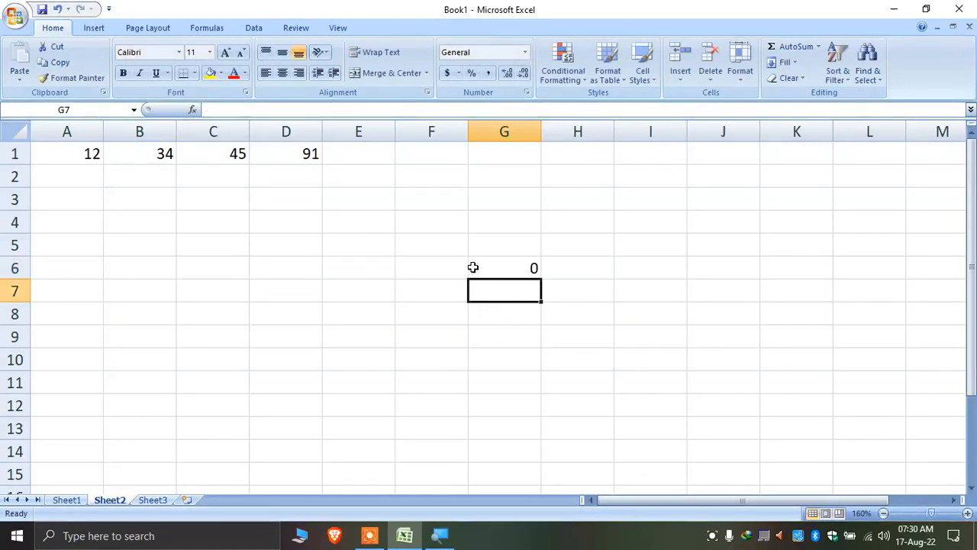
{"action": "left_click", "coordinate": [473, 267]}
{"action": "left_click", "coordinate": [278, 268]}
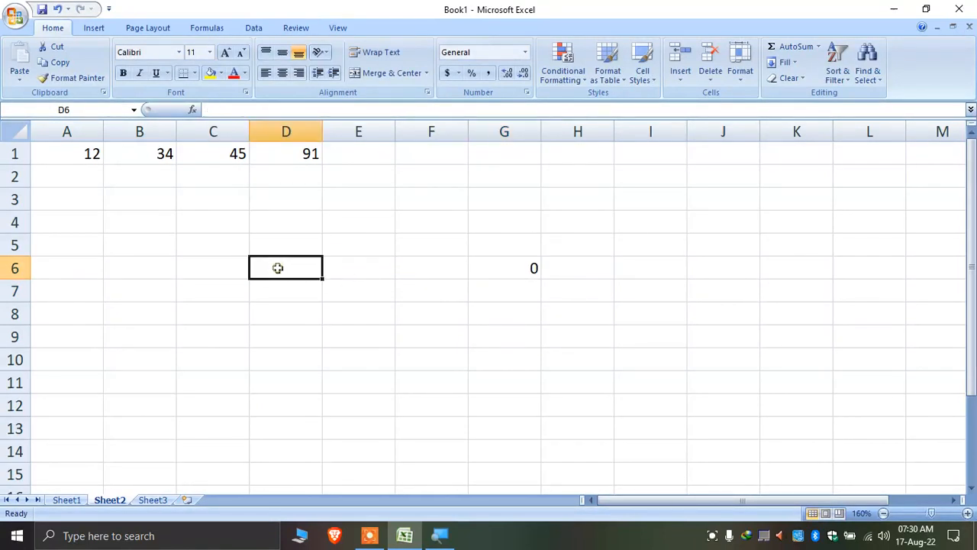
{"action": "left_click", "coordinate": [362, 269]}
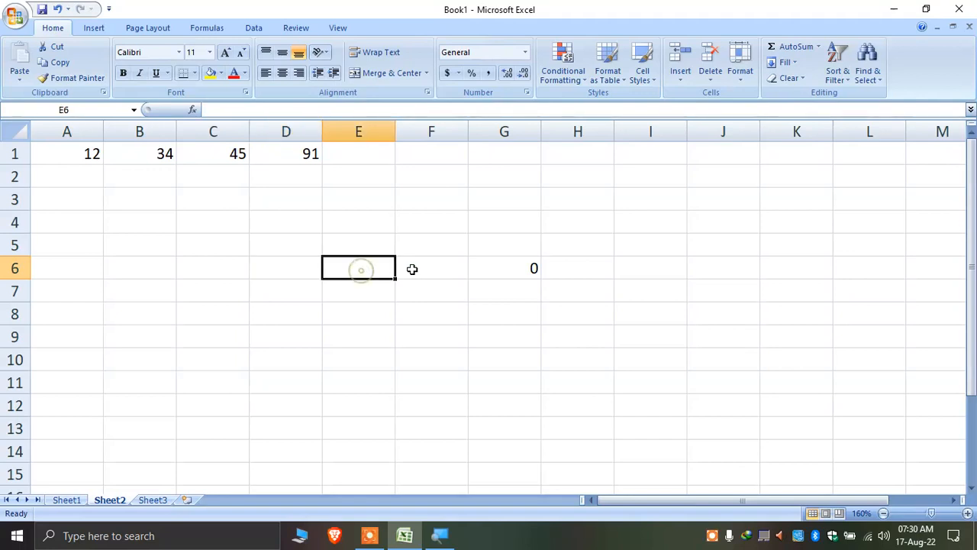
{"action": "left_click", "coordinate": [416, 269]}
{"action": "left_click_drag", "start_coordinate": [298, 269], "coordinate": [458, 263]}
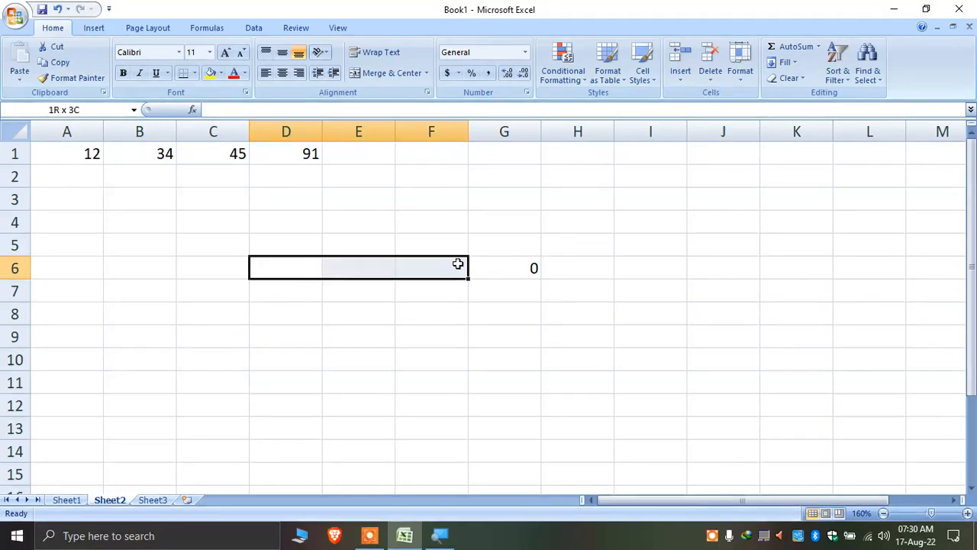
{"action": "left_click", "coordinate": [529, 267]}
{"action": "left_click", "coordinate": [441, 271]}
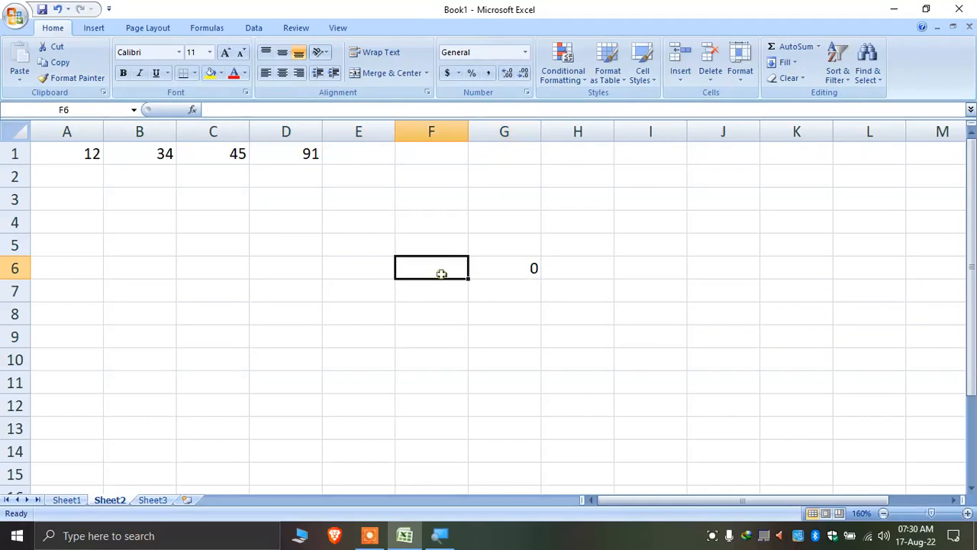
Fill D6:F6 with 1, 2 and 9 so G6 totals 12
{"action": "left_click", "coordinate": [283, 264]}
{"action": "type", "text": "1"}
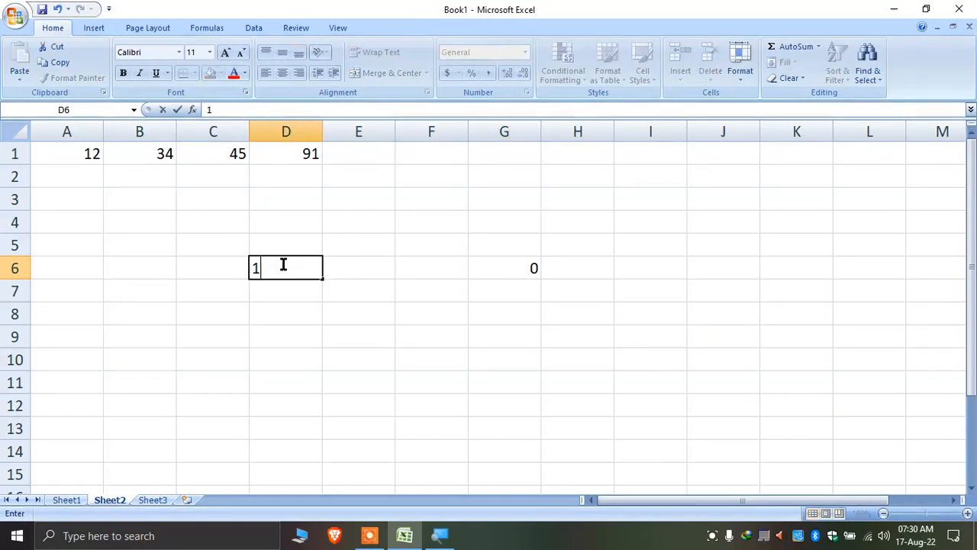
{"action": "key", "text": "Tab"}
{"action": "type", "text": "2"}
{"action": "key", "text": "Tab"}
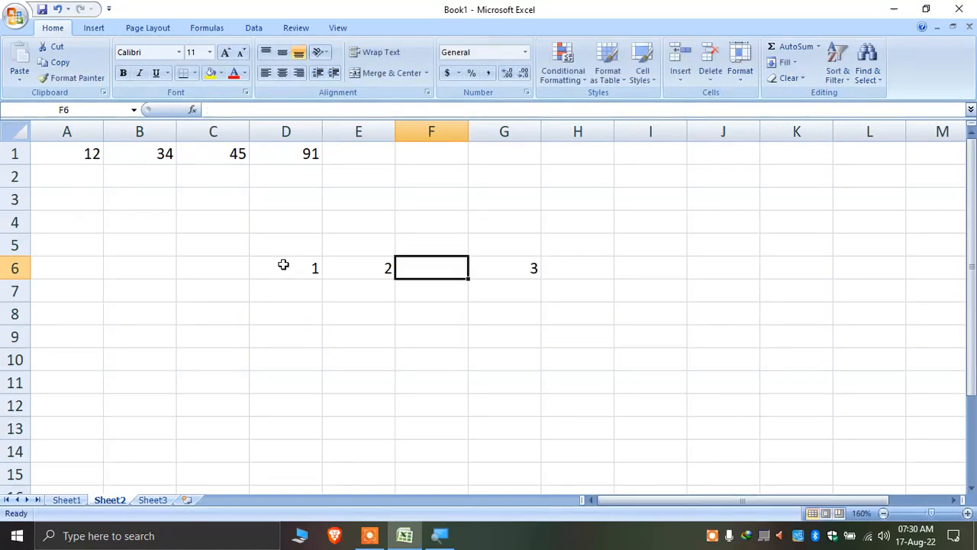
{"action": "type", "text": "9"}
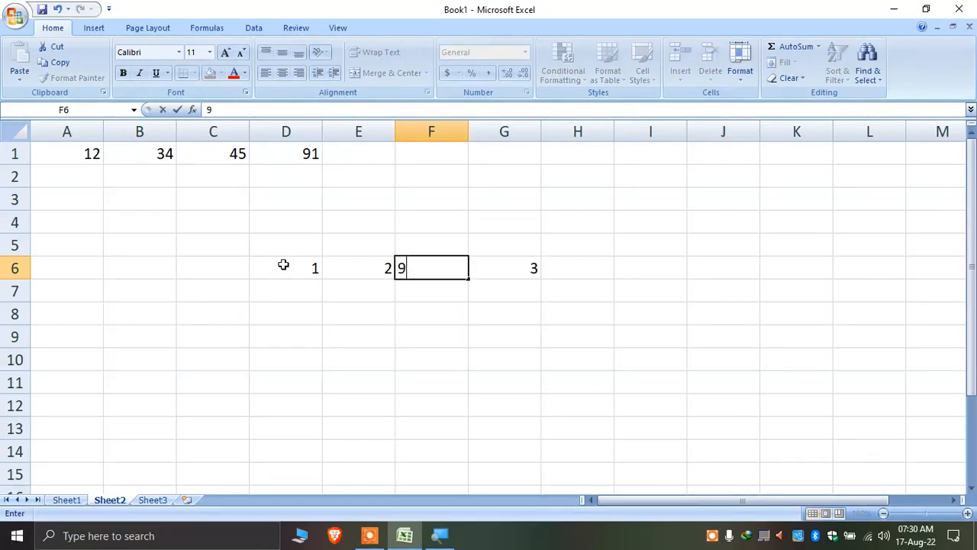
{"action": "key", "text": "Tab"}
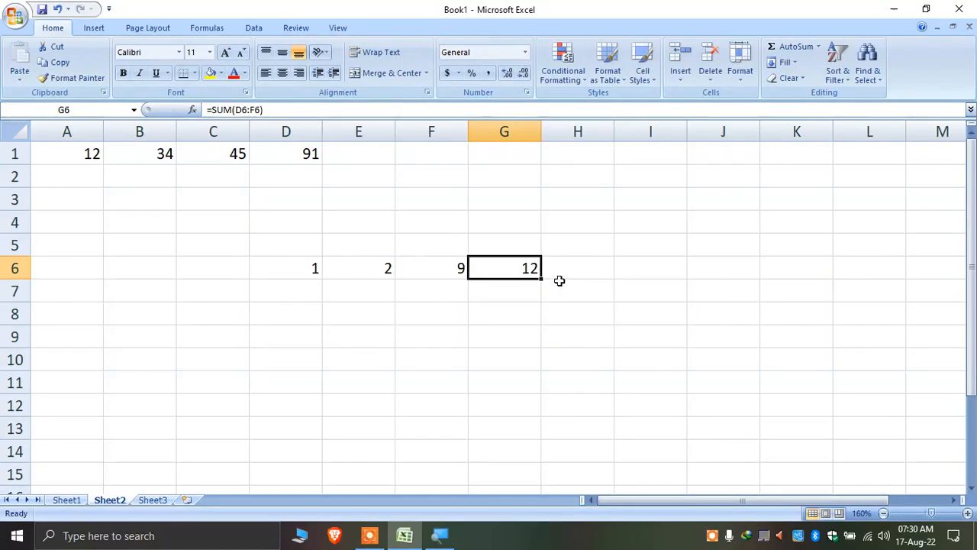
Clear the row 6 numbers and SUM formula
{"action": "left_click_drag", "start_coordinate": [316, 267], "coordinate": [541, 262]}
{"action": "key", "text": "Delete"}
{"action": "left_click", "coordinate": [510, 221]}
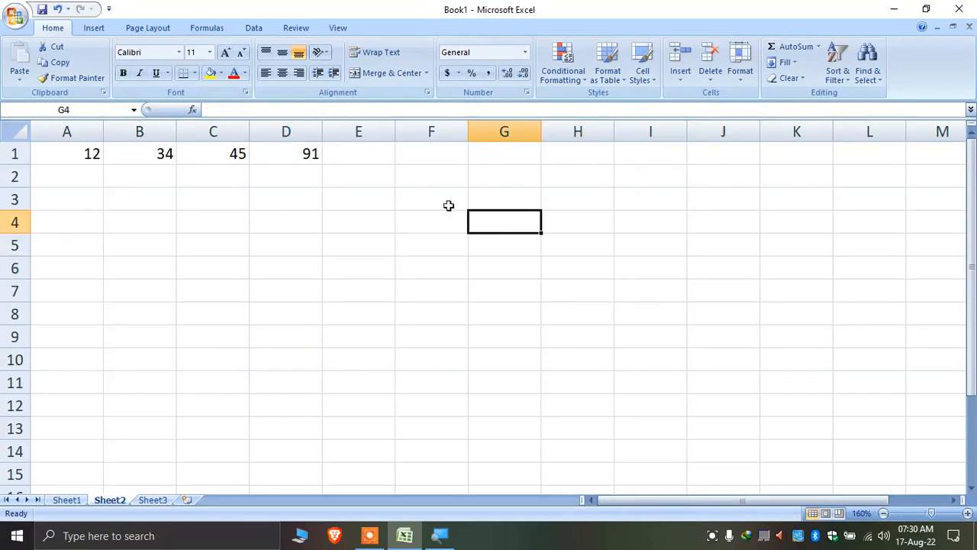
Copy D1's =SUM(A1:C1) total
{"action": "left_click", "coordinate": [285, 154]}
{"action": "left_click", "coordinate": [516, 269]}
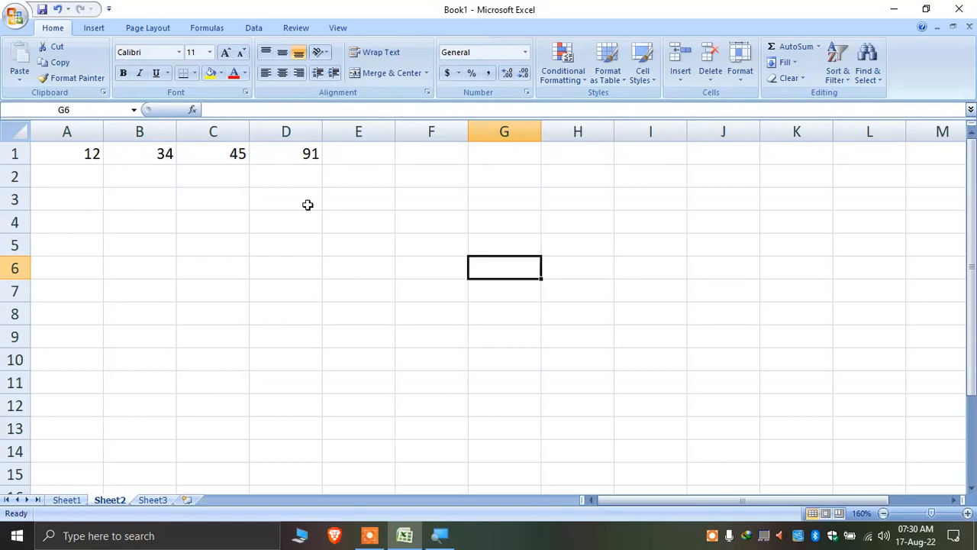
{"action": "left_click", "coordinate": [301, 197]}
{"action": "left_click", "coordinate": [309, 151]}
{"action": "right_click", "coordinate": [309, 152]}
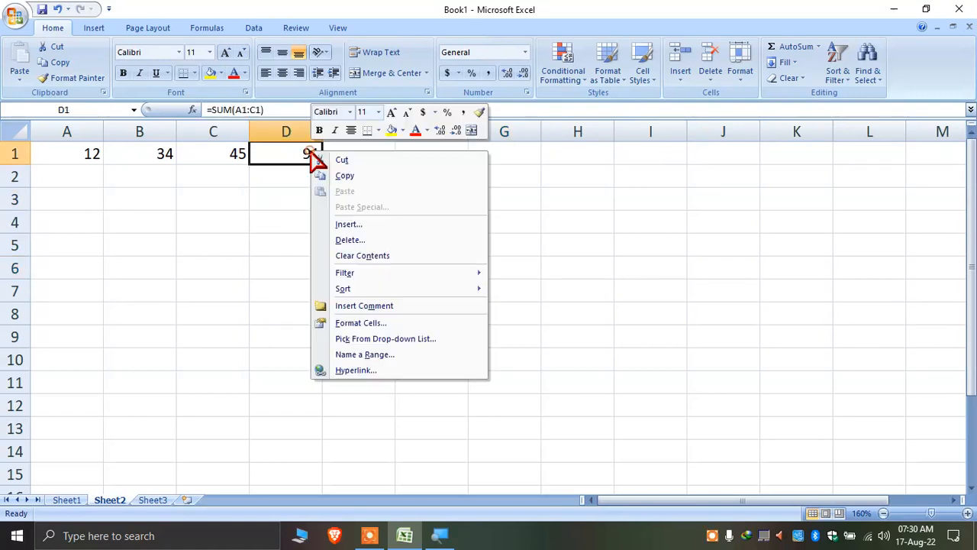
{"action": "left_click", "coordinate": [363, 177]}
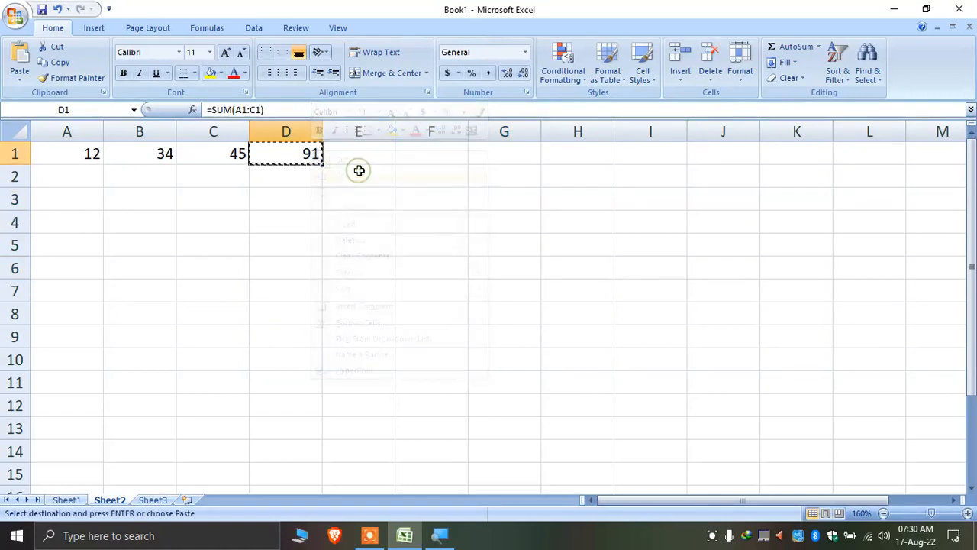
Paste Special D1's total into G5 as Values only, giving 91
{"action": "right_click", "coordinate": [507, 248]}
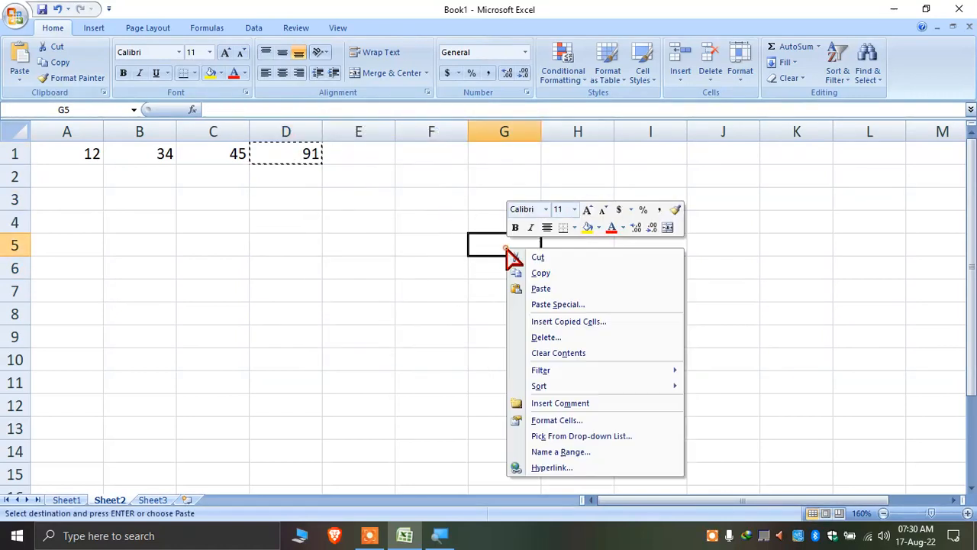
{"action": "left_click", "coordinate": [607, 305]}
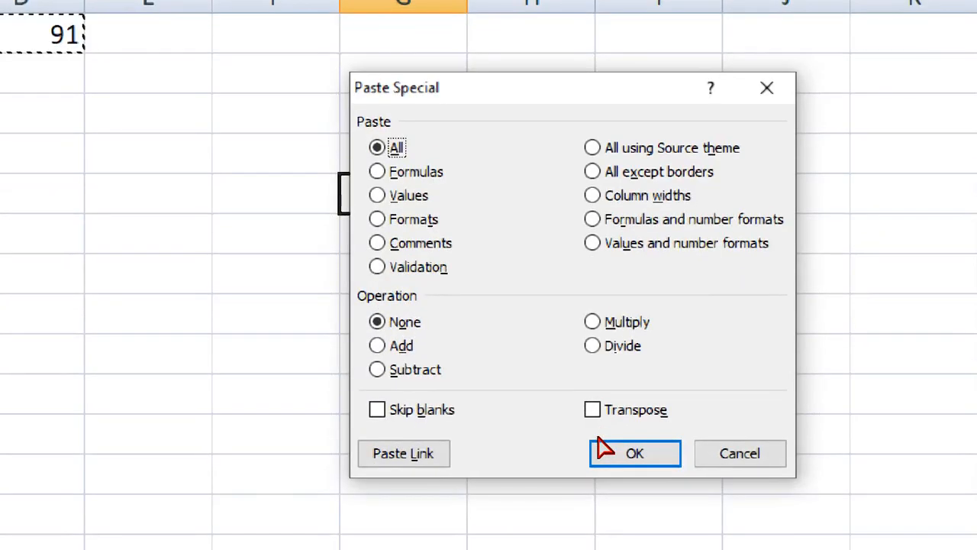
{"action": "key", "text": "v"}
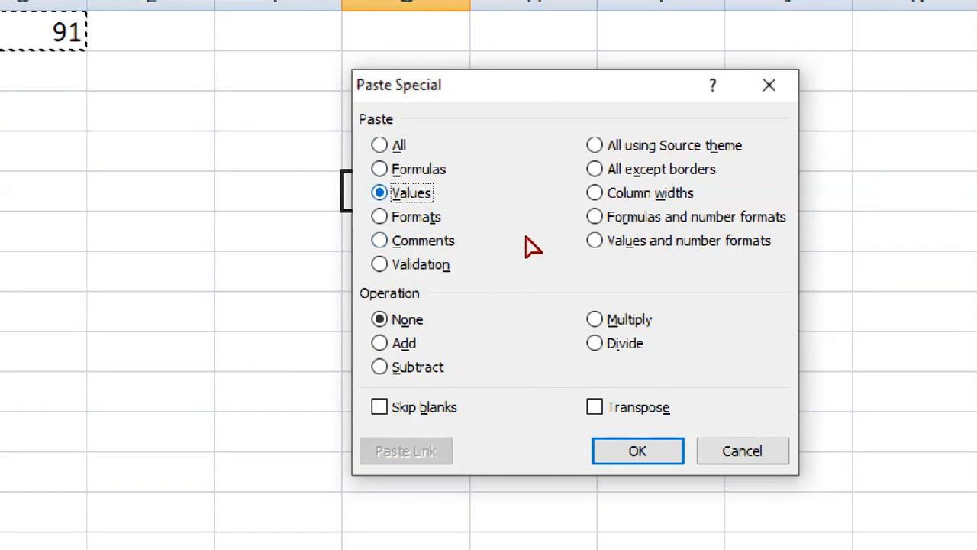
{"action": "left_click_drag", "start_coordinate": [544, 186], "coordinate": [636, 171]}
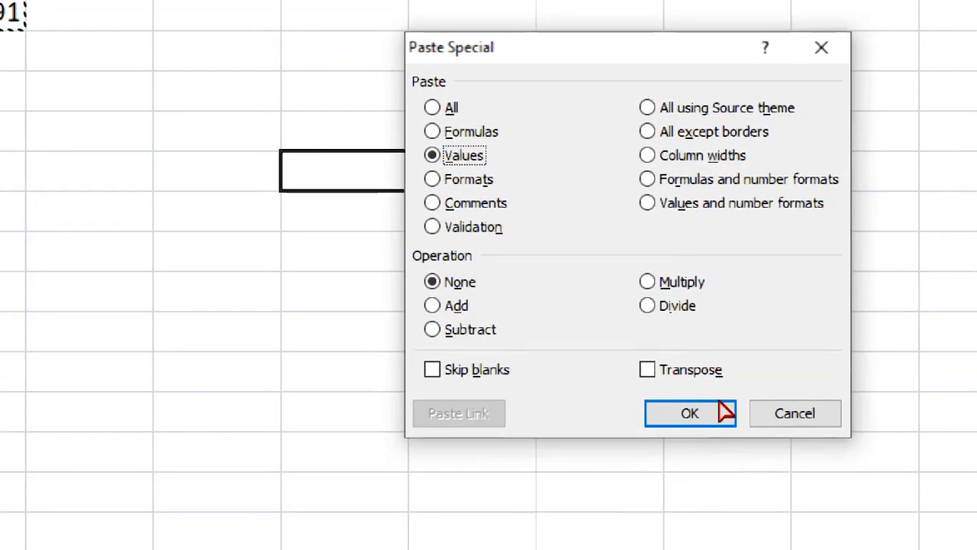
{"action": "left_click", "coordinate": [706, 411]}
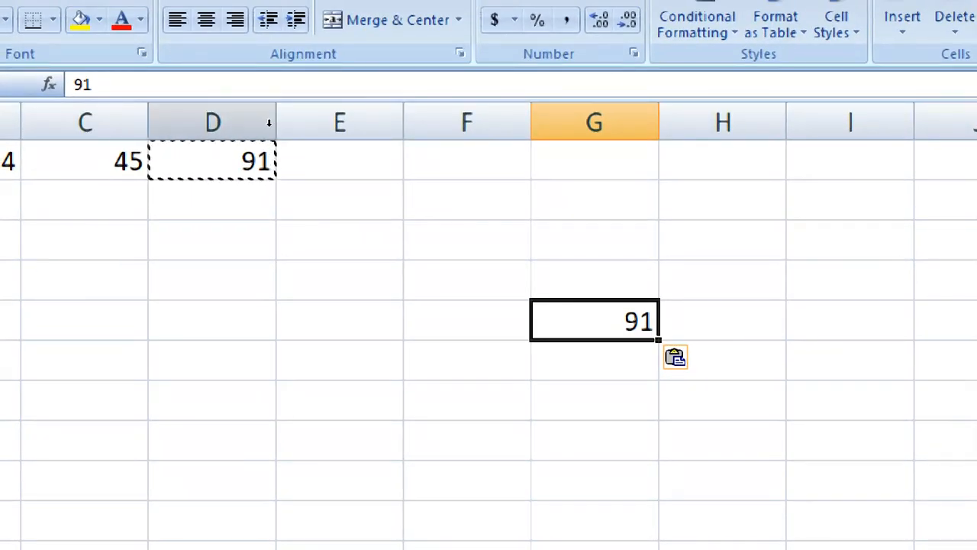
Compare D1's formula with G5, which holds only the number 91
{"action": "left_click", "coordinate": [260, 139]}
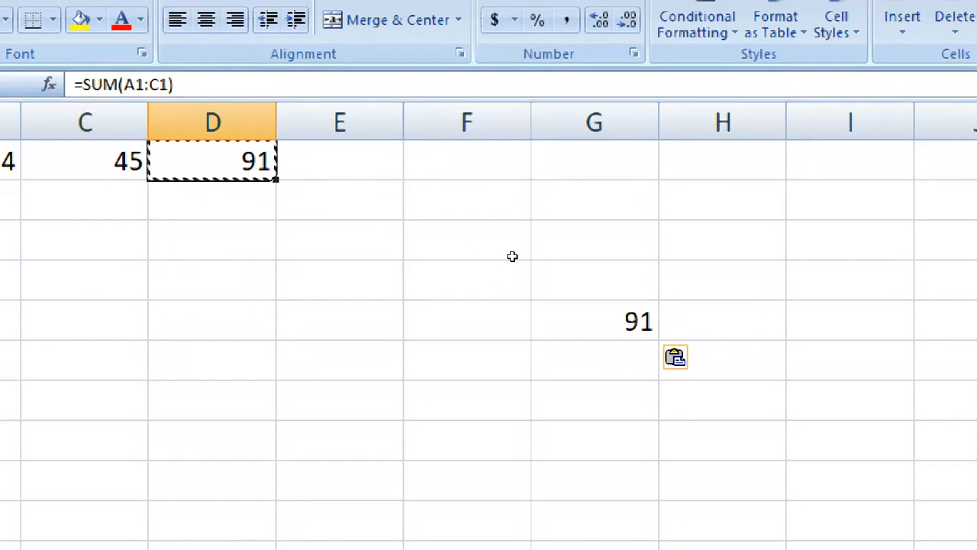
{"action": "left_click", "coordinate": [549, 314]}
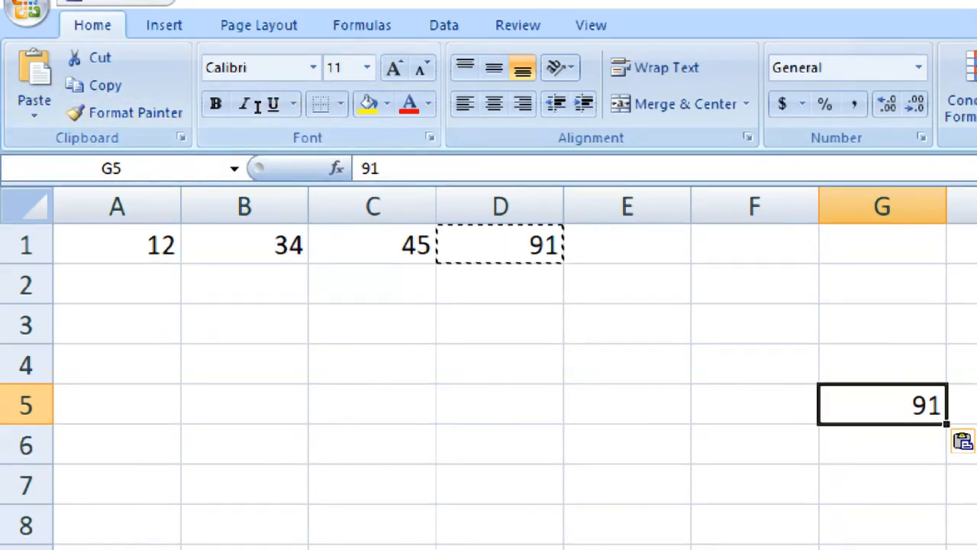
{"action": "key", "text": "F2"}
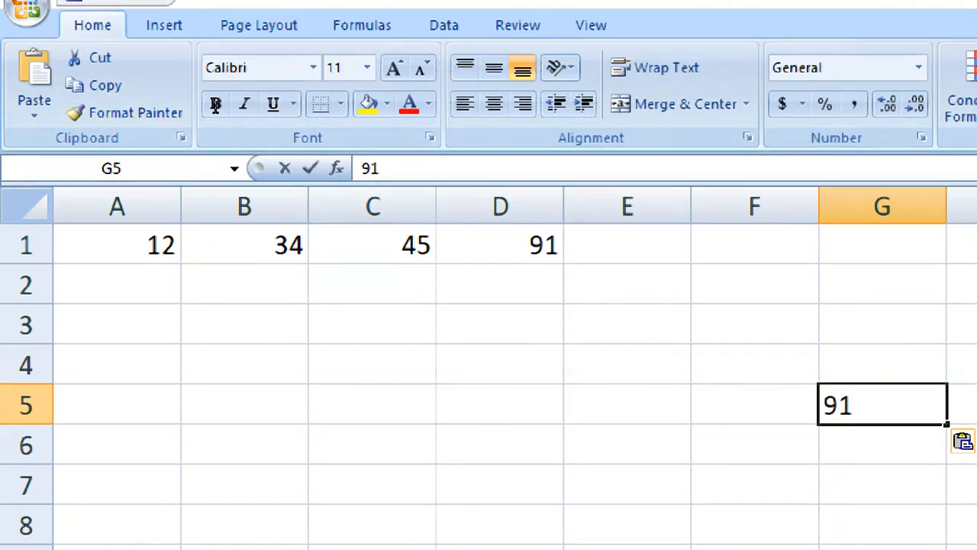
{"action": "left_click_drag", "start_coordinate": [229, 112], "coordinate": [207, 111]}
{"action": "left_click", "coordinate": [243, 111]}
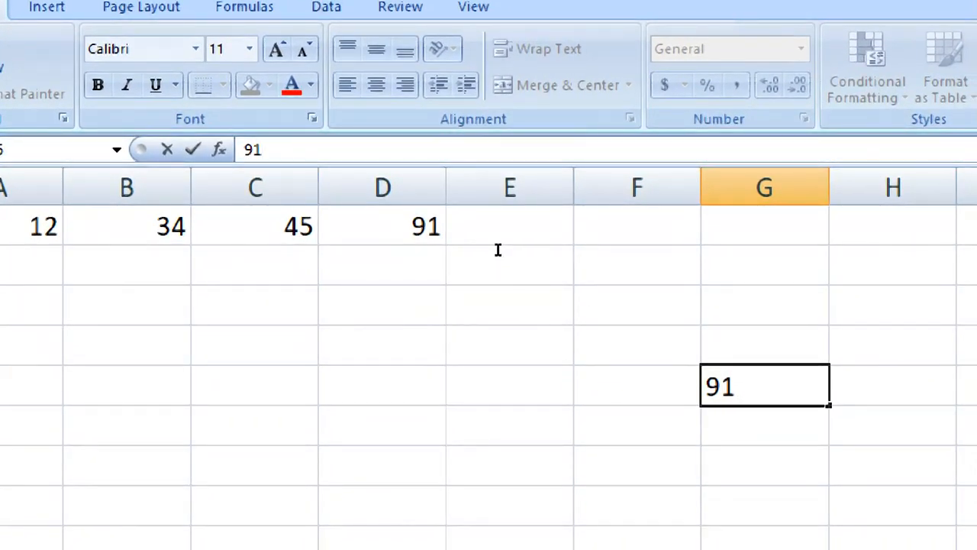
{"action": "key", "text": "Return"}
{"action": "key", "text": "Up"}
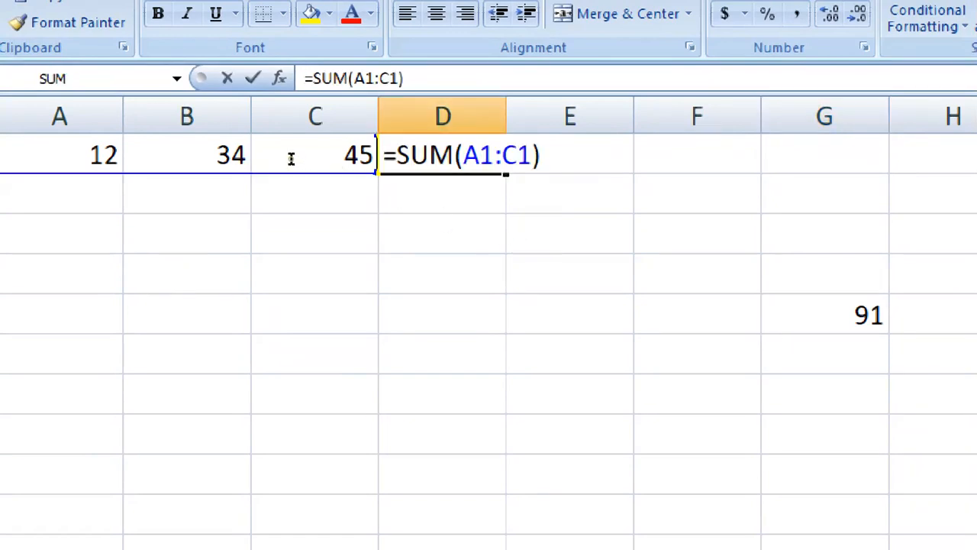
Keep D1's formula unchanged and copy it
{"action": "key", "text": "shift+Right"}
{"action": "key", "text": "shift+Right"}
{"action": "key", "text": "shift+Right"}
{"action": "key", "text": "shift+Right"}
{"action": "key", "text": "shift+Right"}
{"action": "key", "text": "shift+Right"}
{"action": "key", "text": "shift+Right"}
{"action": "key", "text": "shift+Right"}
{"action": "key", "text": "shift+Right"}
{"action": "key", "text": "shift+Right"}
{"action": "key", "text": "shift+Right"}
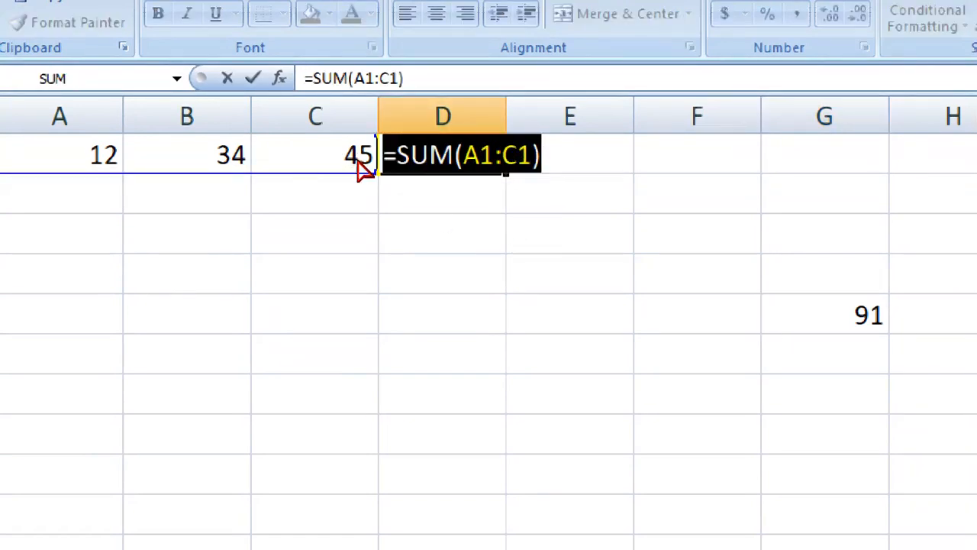
{"action": "key", "text": "Return"}
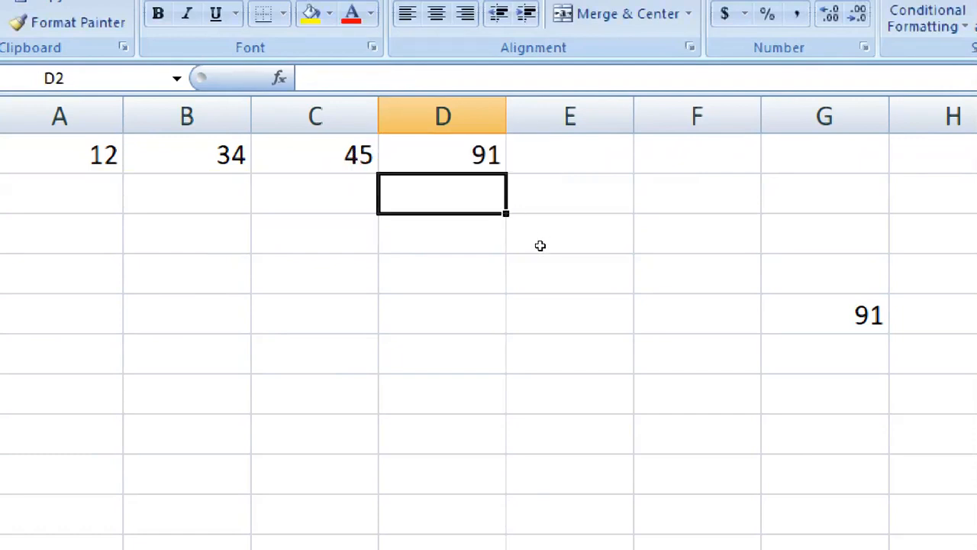
{"action": "key", "text": "Up"}
{"action": "key", "text": "shift+F10"}
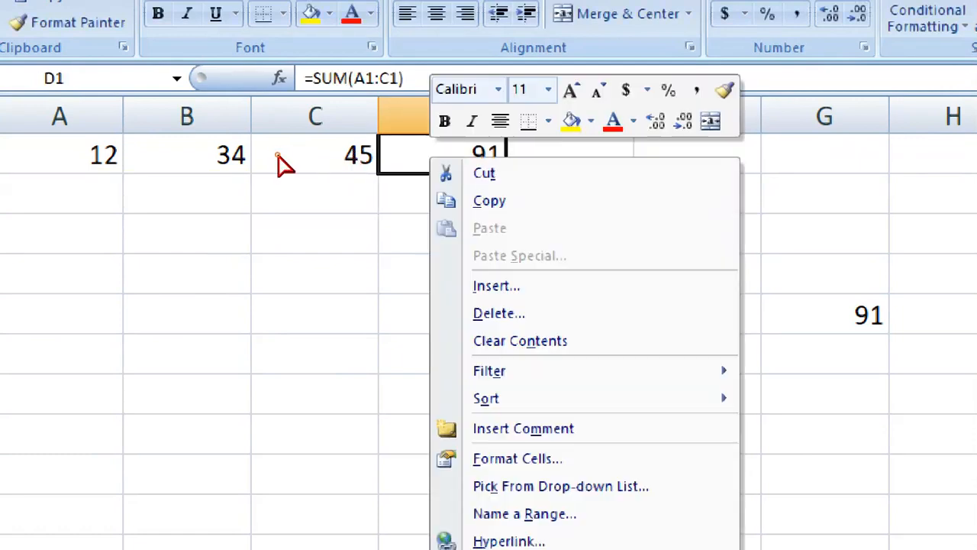
{"action": "left_click", "coordinate": [228, 196]}
{"action": "key", "text": "shift+F10"}
{"action": "key", "text": "Down"}
{"action": "key", "text": "Down"}
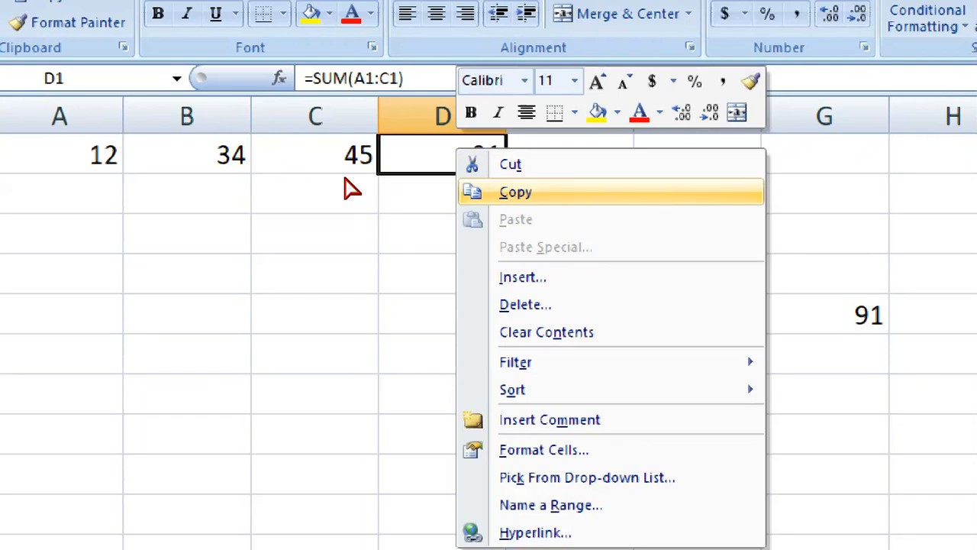
{"action": "key", "text": "Return"}
Put =SUM(A9:C9) into D9 as a formula, which shows 0
{"action": "key", "text": "Down"}
{"action": "key", "text": "Down"}
{"action": "key", "text": "Down"}
{"action": "key", "text": "Down"}
{"action": "key", "text": "Down"}
{"action": "key", "text": "Down"}
{"action": "key", "text": "Down"}
{"action": "key", "text": "Down"}
{"action": "key", "text": "shift+F10"}
{"action": "key", "text": "Up"}
{"action": "key", "text": "Up"}
{"action": "key", "text": "Up"}
{"action": "key", "text": "Up"}
{"action": "key", "text": "Up"}
{"action": "key", "text": "Return"}
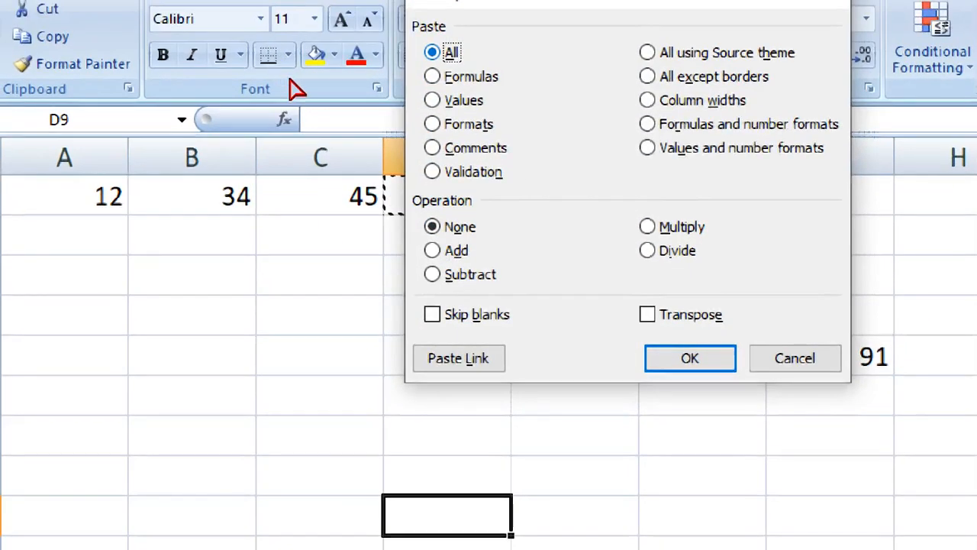
{"action": "key", "text": "f"}
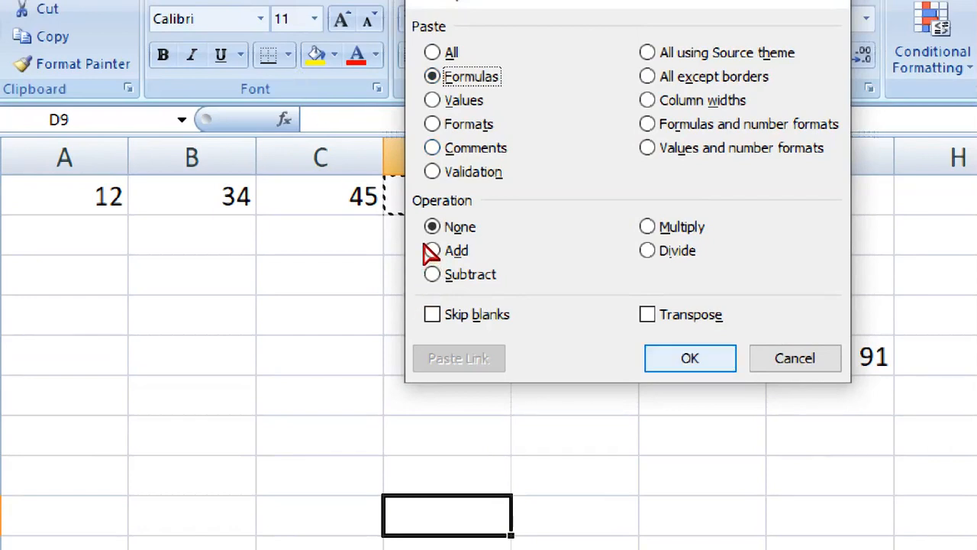
{"action": "key", "text": "Return"}
{"action": "key", "text": "Up"}
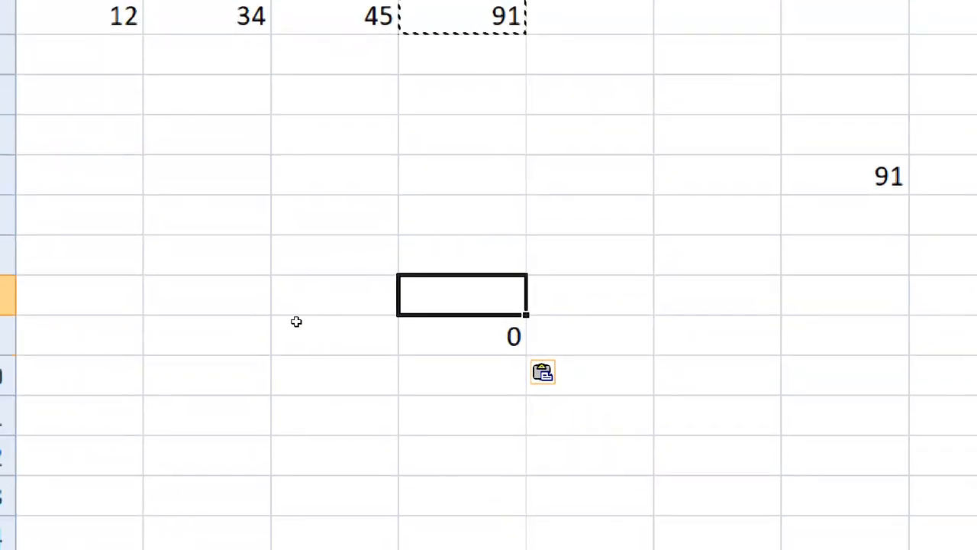
{"action": "key", "text": "Down"}
{"action": "key", "text": "F2"}
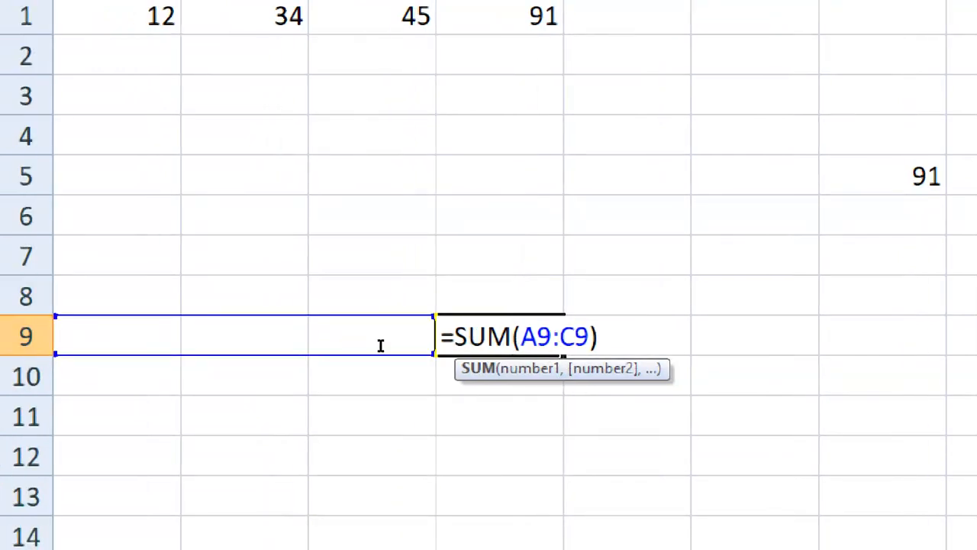
{"action": "key", "text": "Return"}
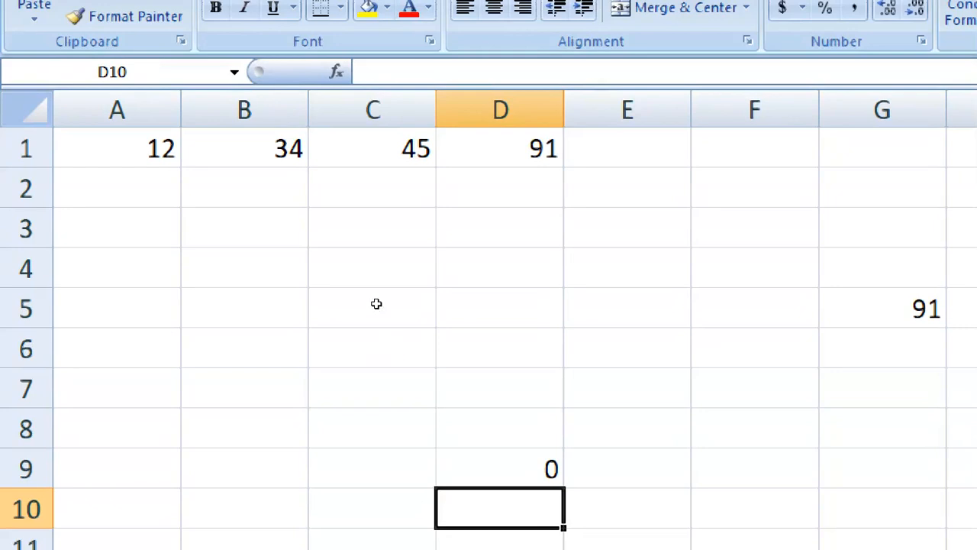
Copy D1's total of 91, then open and cancel Paste Special on F8
{"action": "right_click", "coordinate": [506, 152]}
{"action": "left_click", "coordinate": [556, 195]}
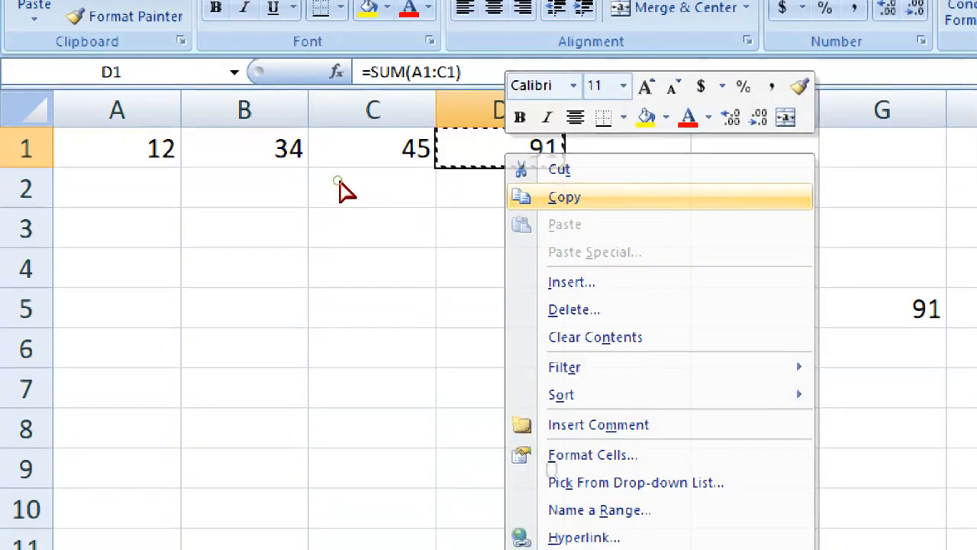
{"action": "right_click", "coordinate": [769, 429]}
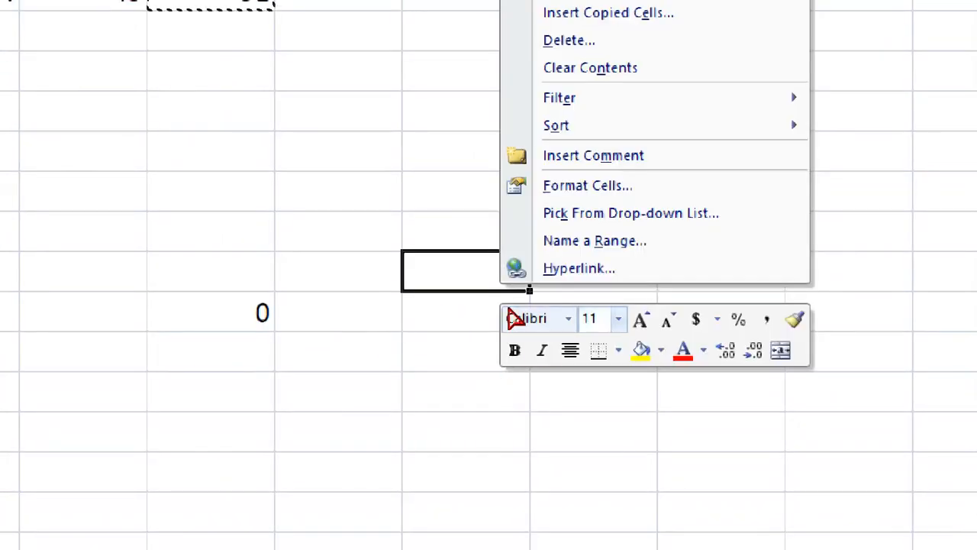
{"action": "key", "text": "Down"}
{"action": "key", "text": "Down"}
{"action": "key", "text": "Return"}
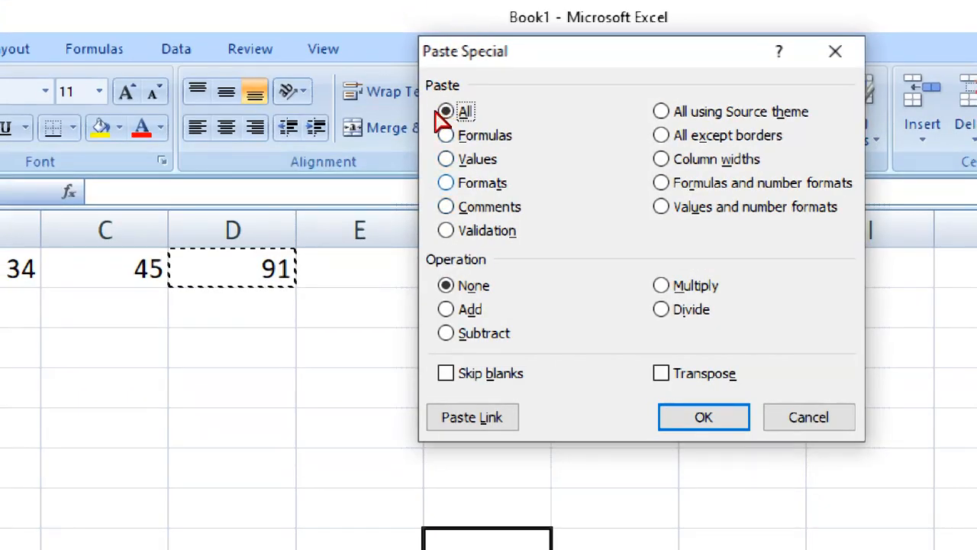
{"action": "key", "text": "Escape"}
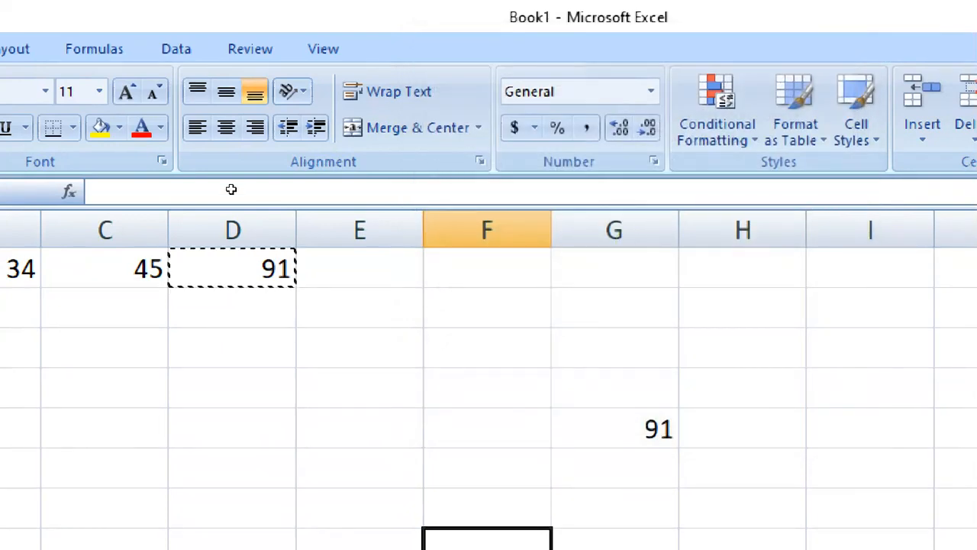
{"action": "left_click", "coordinate": [104, 319]}
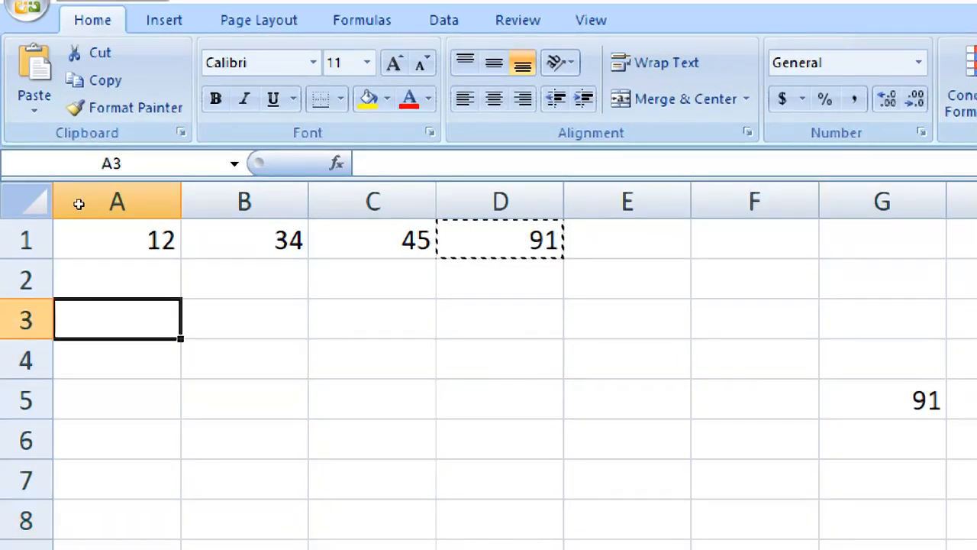
Enter Abcd in A3 and set its font to Monotype Corsiva
{"action": "type", "text": "A"}
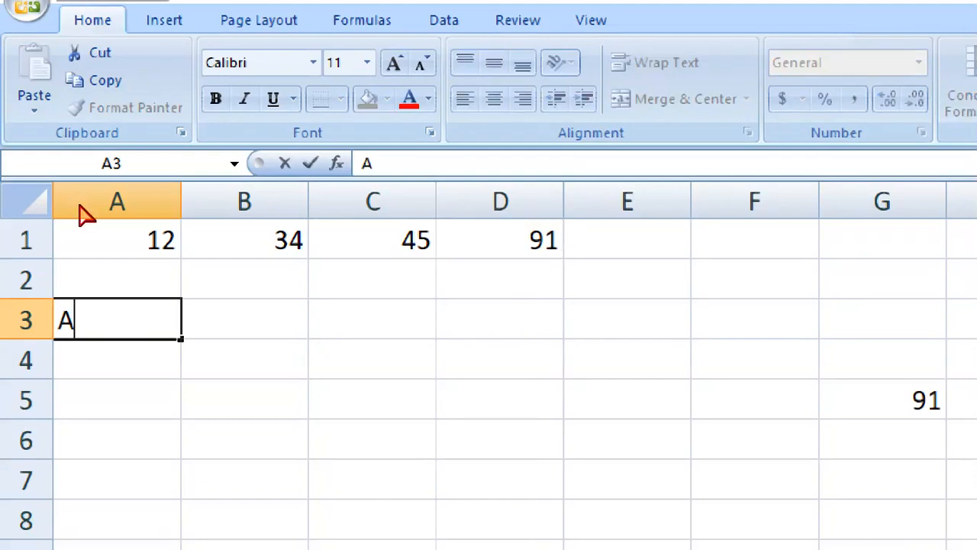
{"action": "type", "text": "bc"}
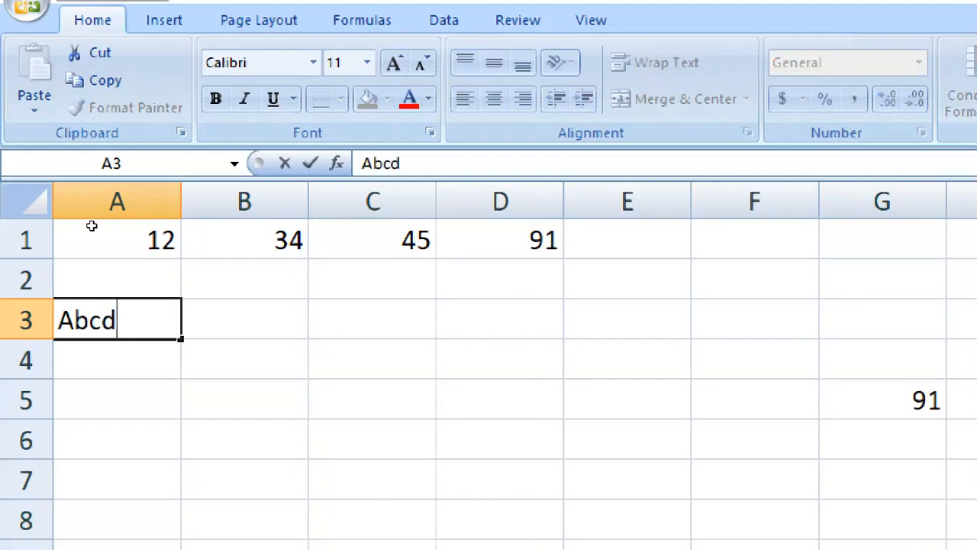
{"action": "type", "text": "d"}
{"action": "key", "text": "Return"}
{"action": "key", "text": "Up"}
{"action": "key", "text": "Up"}
{"action": "key", "text": "Down"}
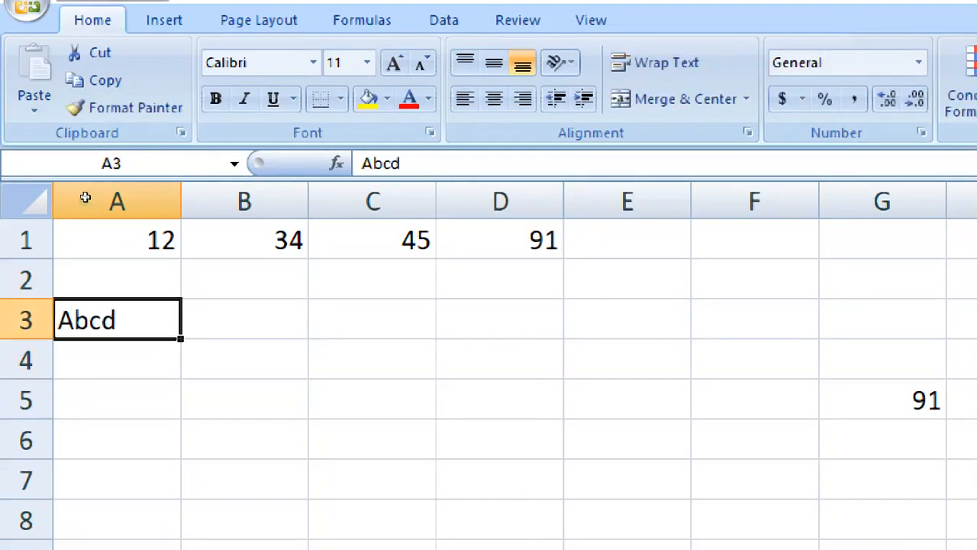
{"action": "left_click", "coordinate": [201, 58]}
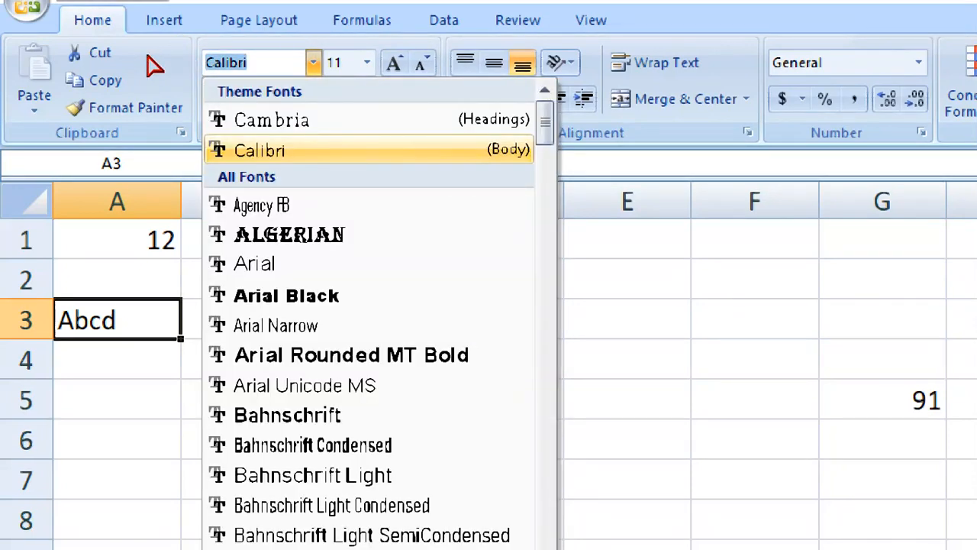
{"action": "type", "text": "Moni"}
{"action": "key", "text": "BackSpace"}
{"action": "type", "text": "otype Cors"}
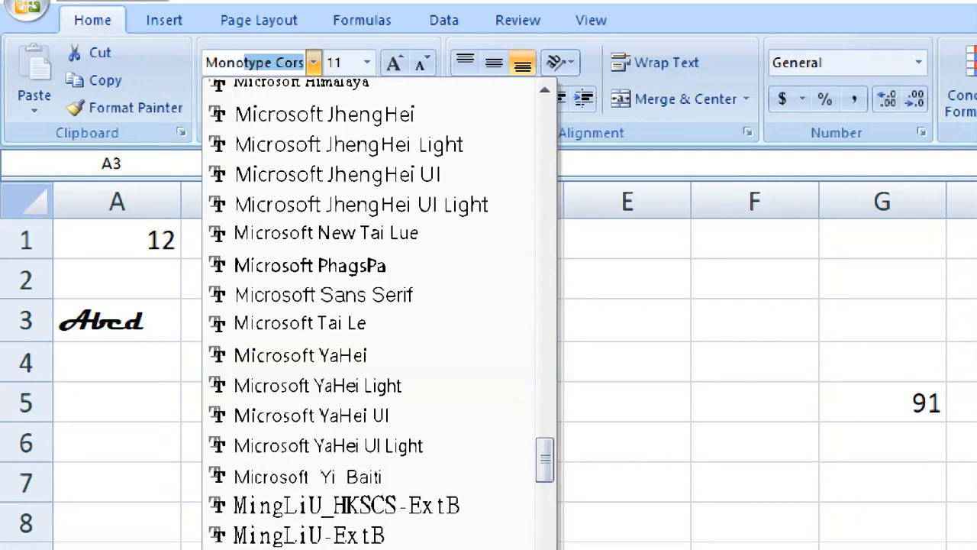
{"action": "key", "text": "Return"}
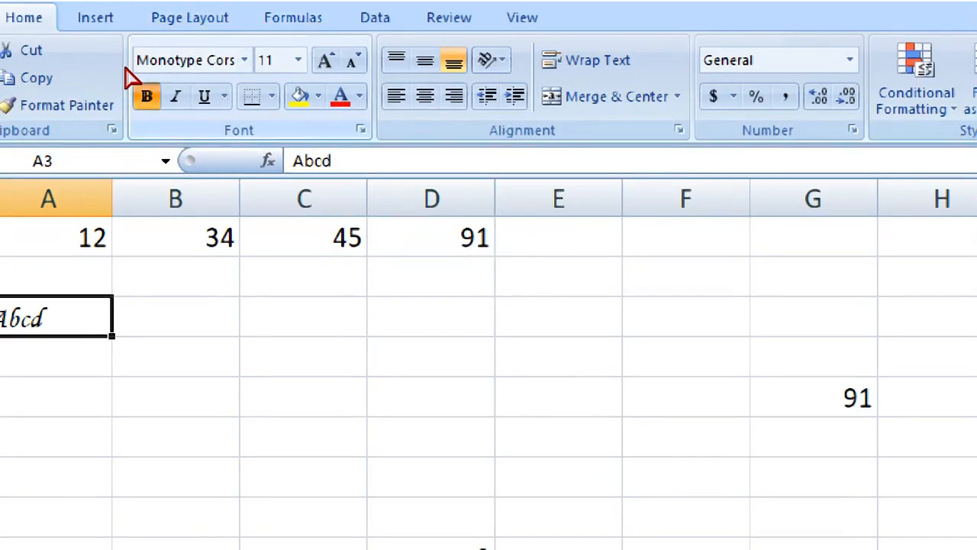
Make Abcd bold, purple and size 18, then begin typing 'this is paste sp' in D5
{"action": "left_click", "coordinate": [215, 12]}
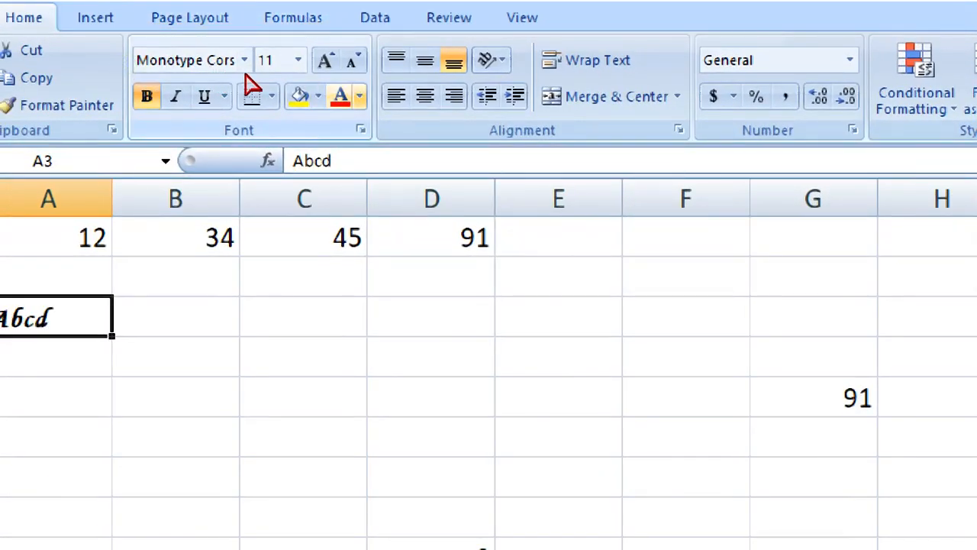
{"action": "left_click", "coordinate": [359, 96]}
{"action": "left_click", "coordinate": [531, 314]}
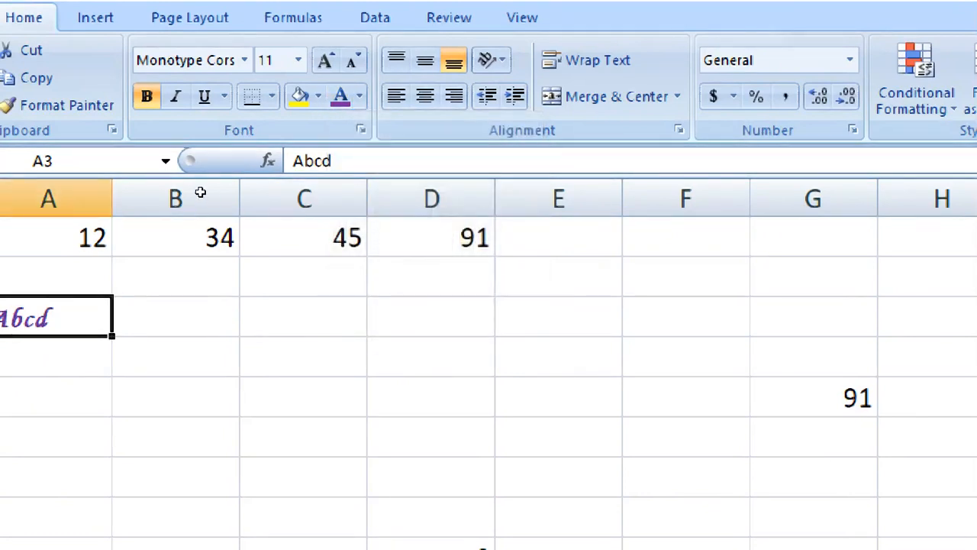
{"action": "left_click", "coordinate": [325, 60]}
{"action": "left_click", "coordinate": [325, 61]}
{"action": "left_click", "coordinate": [325, 60]}
{"action": "left_click", "coordinate": [325, 61]}
{"action": "left_click", "coordinate": [309, 381]}
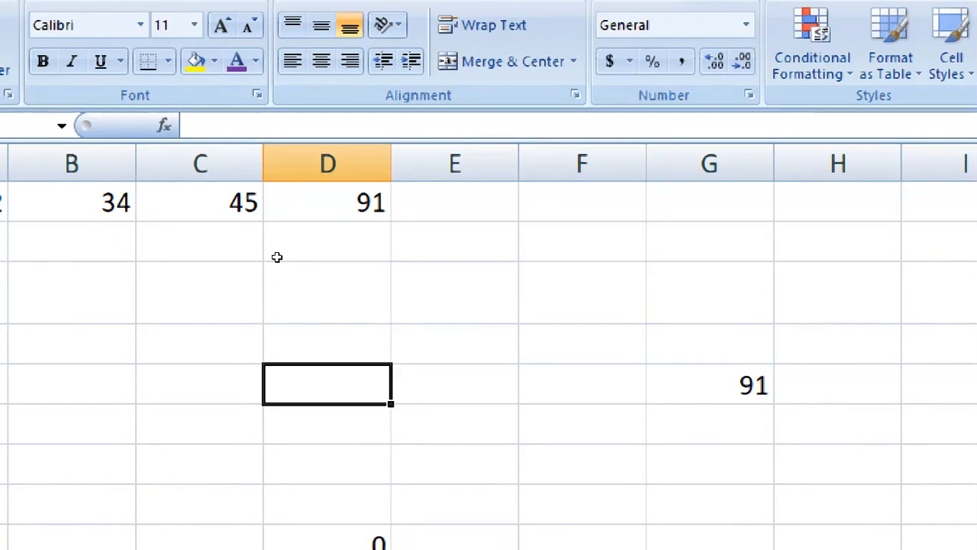
{"action": "type", "text": "this is "}
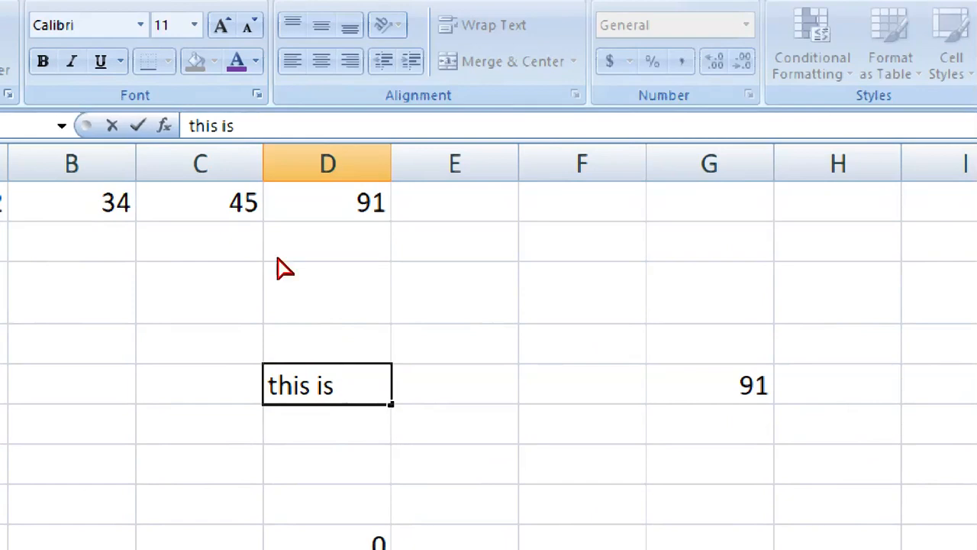
{"action": "type", "text": "paste sp"}
Finish 'this is paste special' in D5 and AutoFit column D to it
{"action": "key", "text": "BackSpace"}
{"action": "type", "text": "special"}
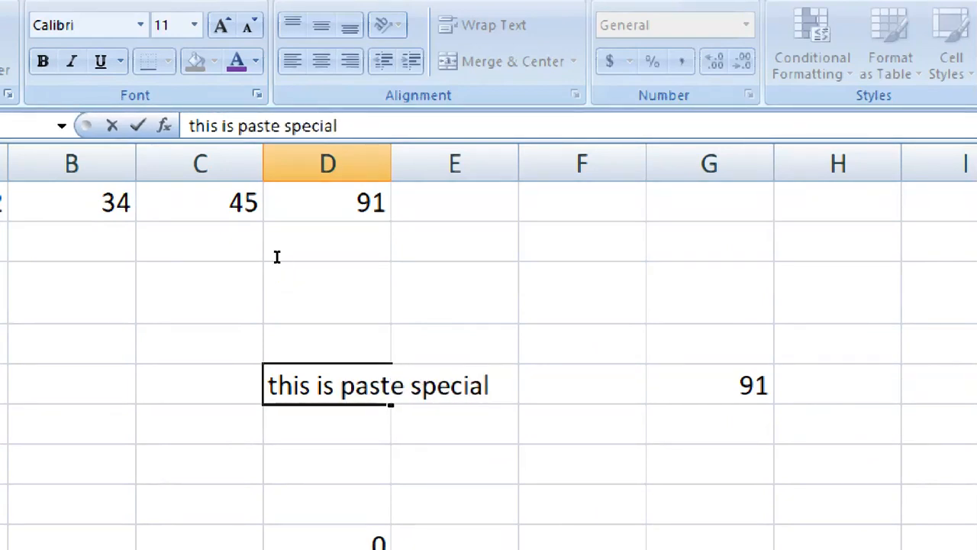
{"action": "key", "text": "Return"}
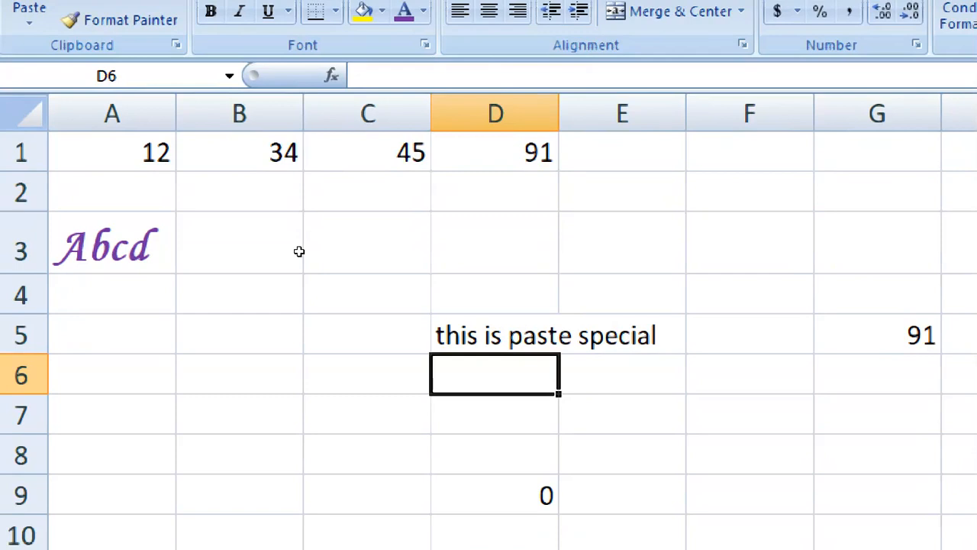
{"action": "left_click", "coordinate": [510, 335]}
{"action": "double_click", "coordinate": [559, 114]}
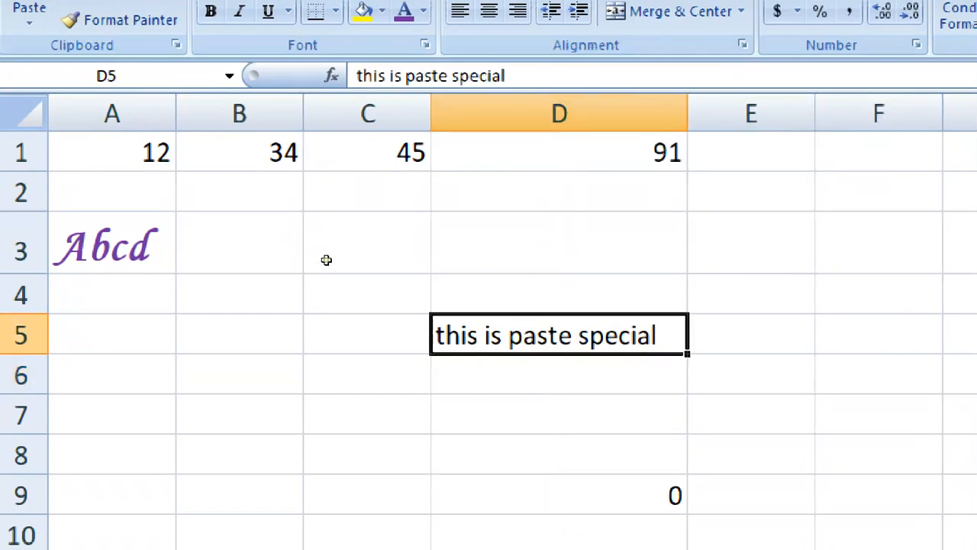
{"action": "key", "text": "ctrl+z"}
{"action": "key", "text": "Right"}
{"action": "key", "text": "Left"}
{"action": "key", "text": "Right"}
{"action": "key", "text": "Left"}
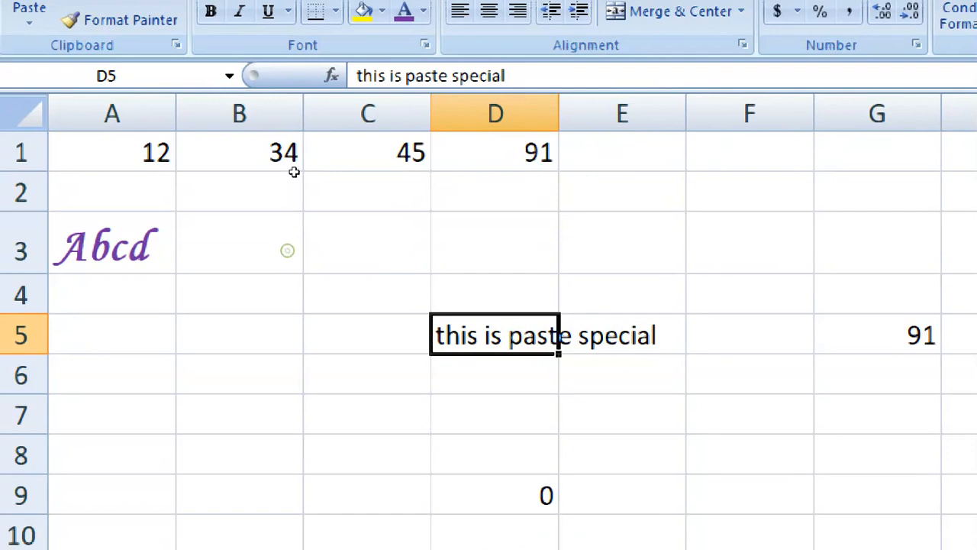
{"action": "double_click", "coordinate": [322, 128]}
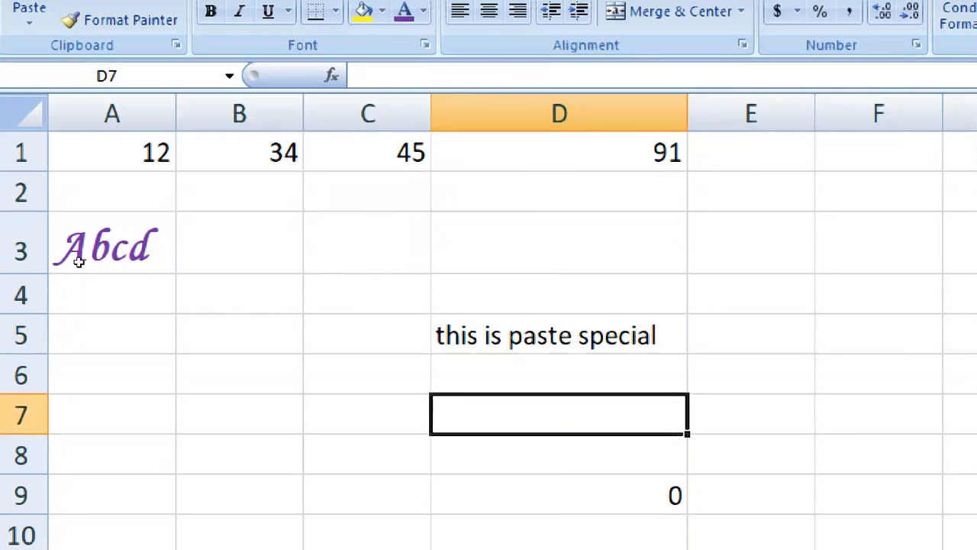
Copy the styled Abcd cell A3
{"action": "left_click", "coordinate": [58, 215]}
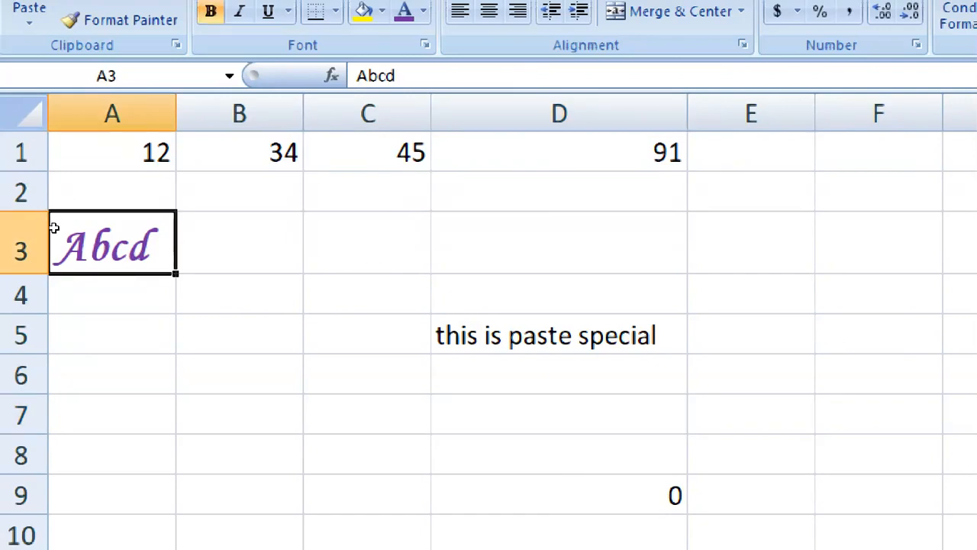
{"action": "left_click", "coordinate": [488, 333]}
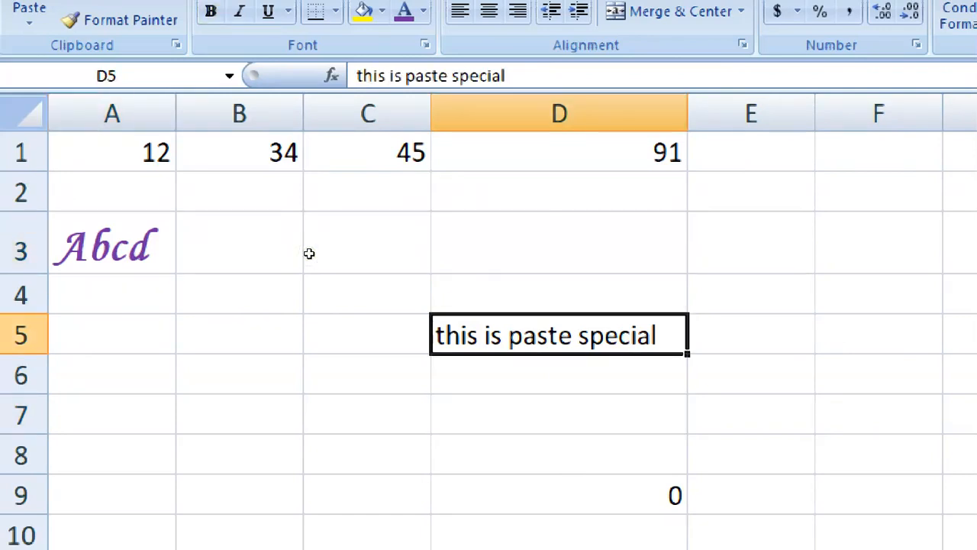
{"action": "left_click", "coordinate": [53, 215]}
{"action": "right_click", "coordinate": [55, 219]}
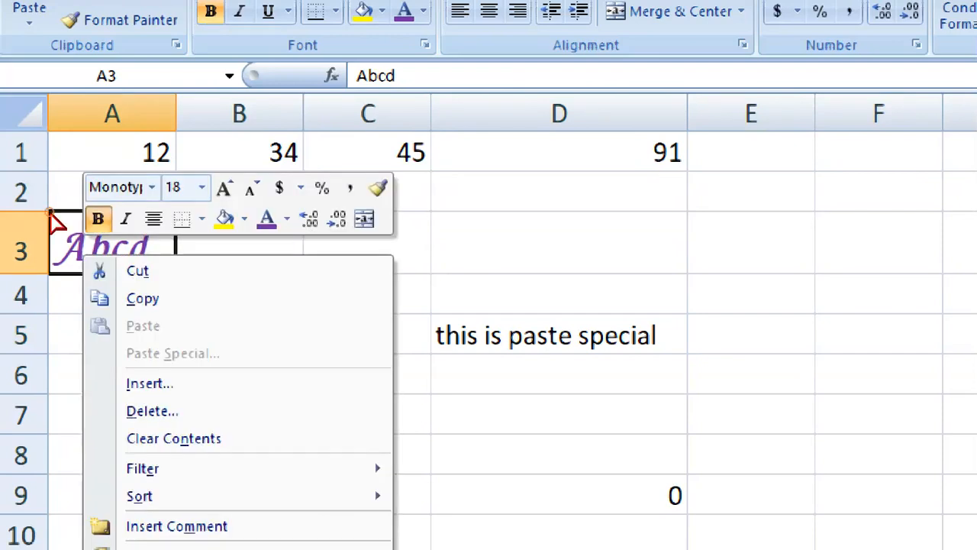
{"action": "left_click", "coordinate": [143, 296]}
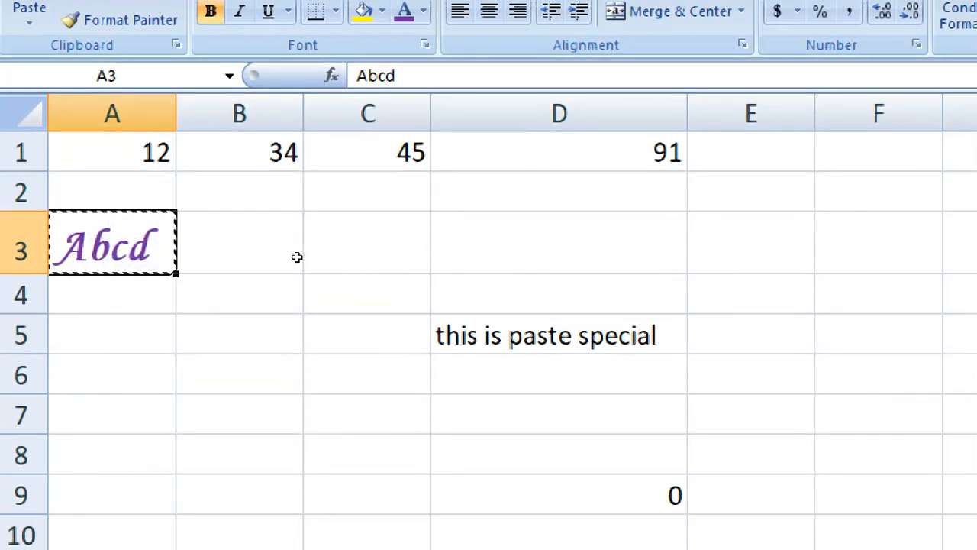
Paste only A3's formatting onto D5 and AutoFit column D
{"action": "right_click", "coordinate": [517, 334]}
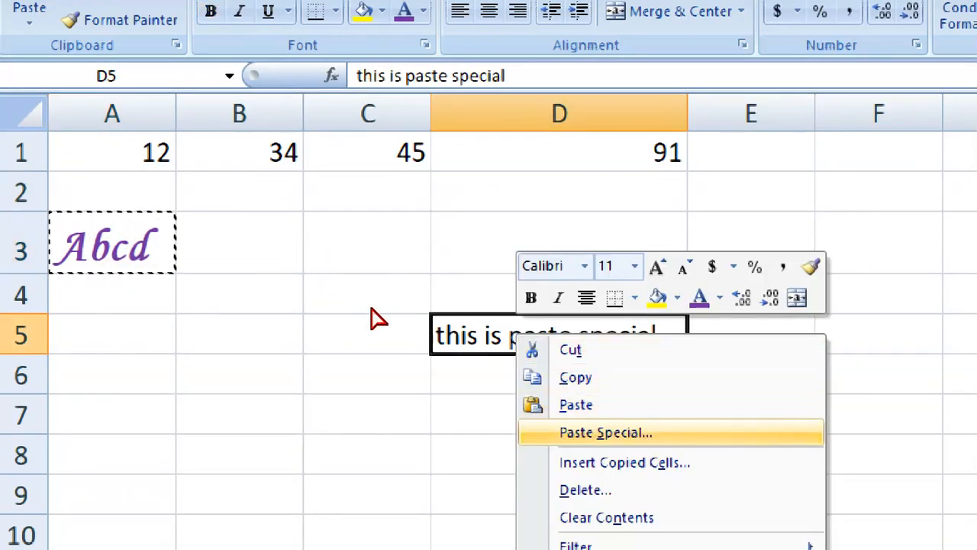
{"action": "key", "text": "Return"}
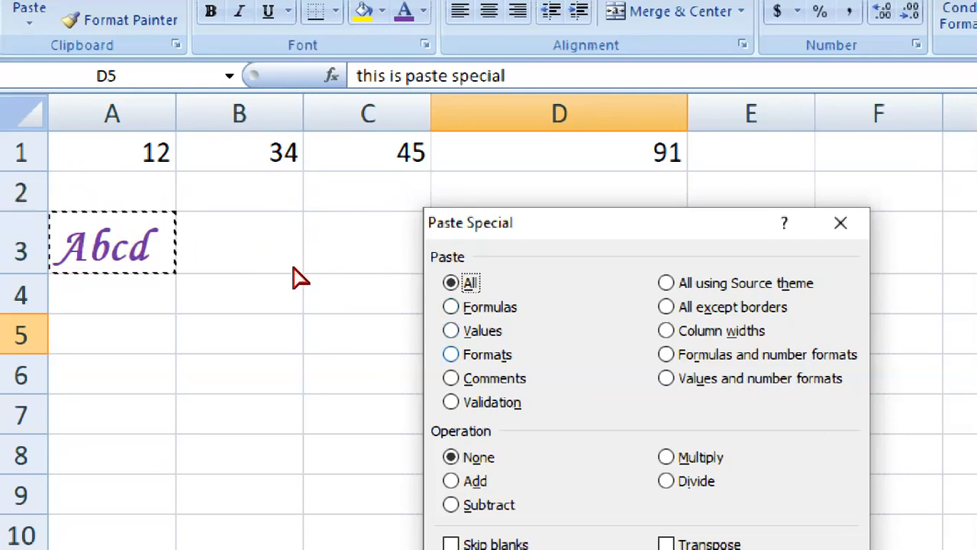
{"action": "left_click", "coordinate": [451, 354]}
{"action": "mouse_move", "coordinate": [530, 217]}
{"action": "left_mouse_down"}
{"action": "mouse_move", "coordinate": [669, 152]}
{"action": "mouse_move", "coordinate": [706, 111]}
{"action": "left_mouse_up"}
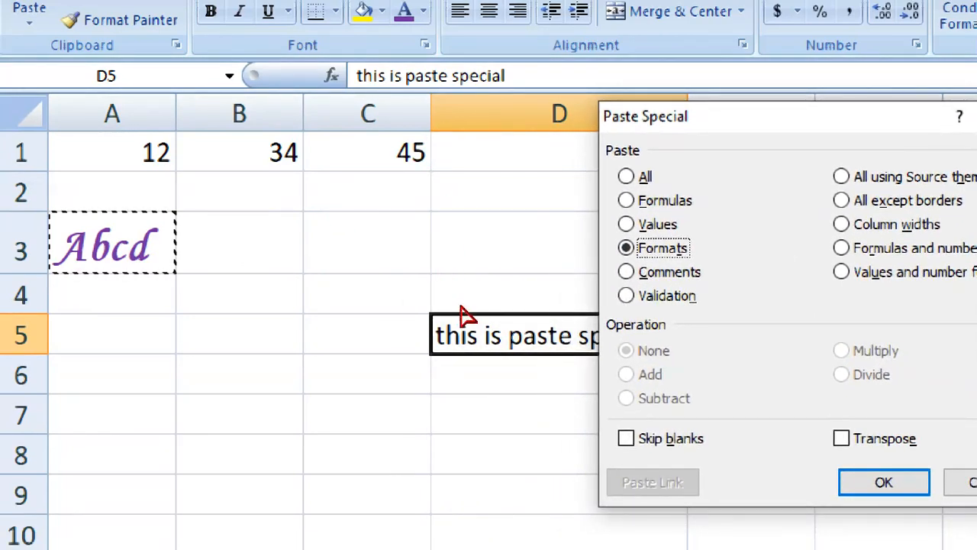
{"action": "key", "text": "Return"}
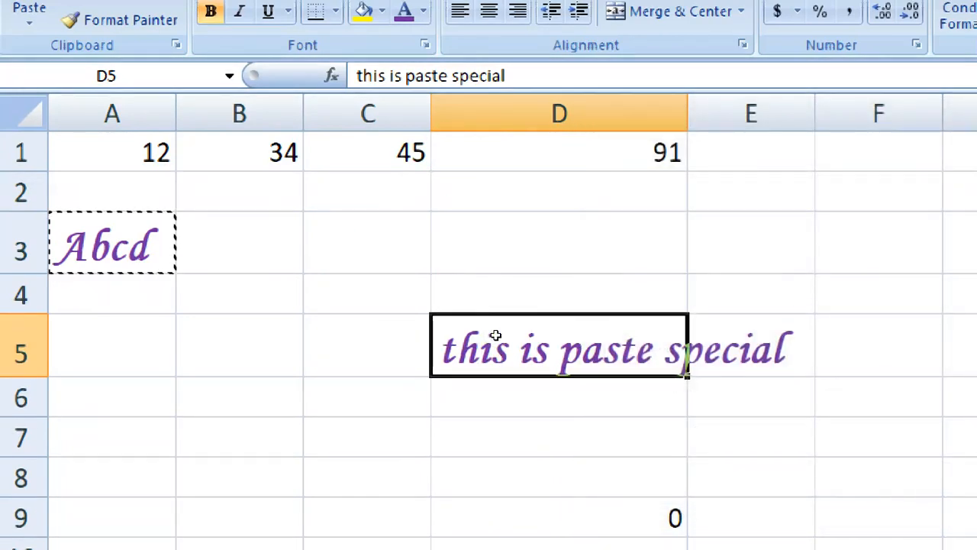
{"action": "double_click", "coordinate": [688, 113]}
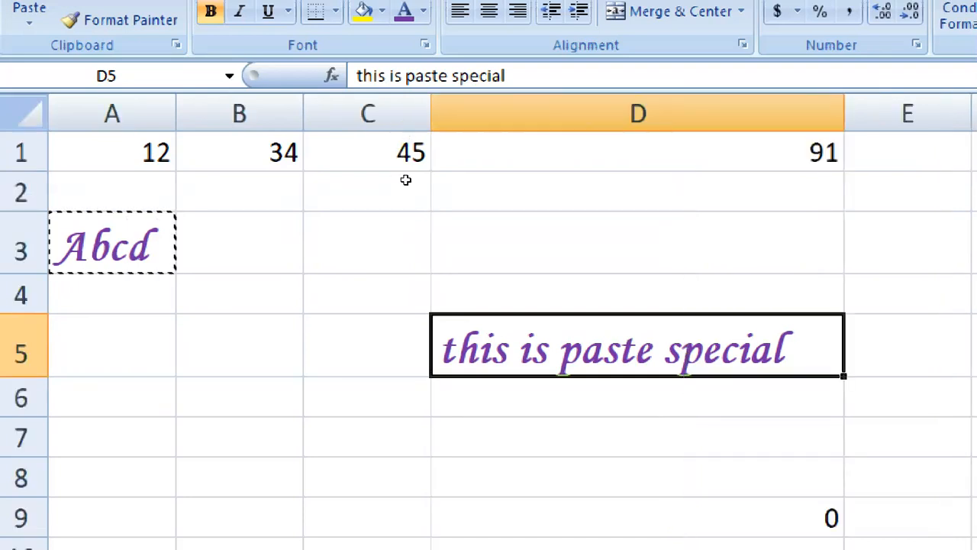
{"action": "left_click", "coordinate": [620, 477]}
{"action": "key", "text": "Up"}
{"action": "key", "text": "Up"}
{"action": "key", "text": "Up"}
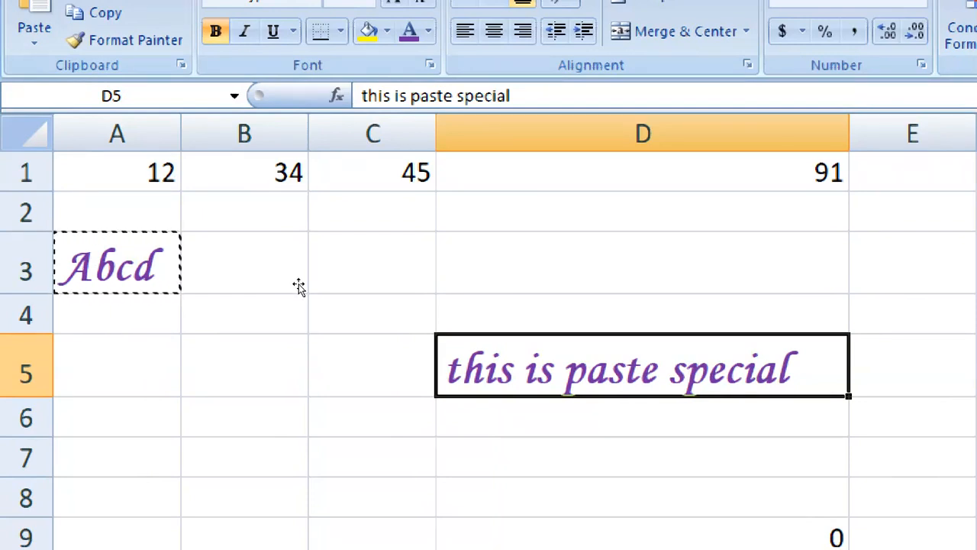
Copy A3 again, then open and cancel Paste Special on D12
{"action": "right_click", "coordinate": [80, 268]}
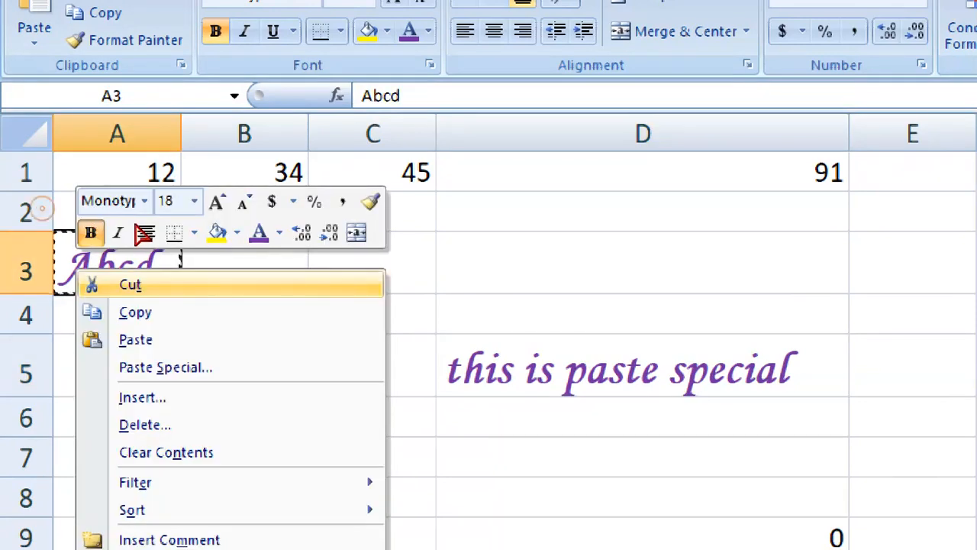
{"action": "left_click", "coordinate": [135, 312]}
{"action": "scroll", "coordinate": [285, 207], "scroll_direction": "down", "scroll_amount": 3}
{"action": "right_click", "coordinate": [497, 239]}
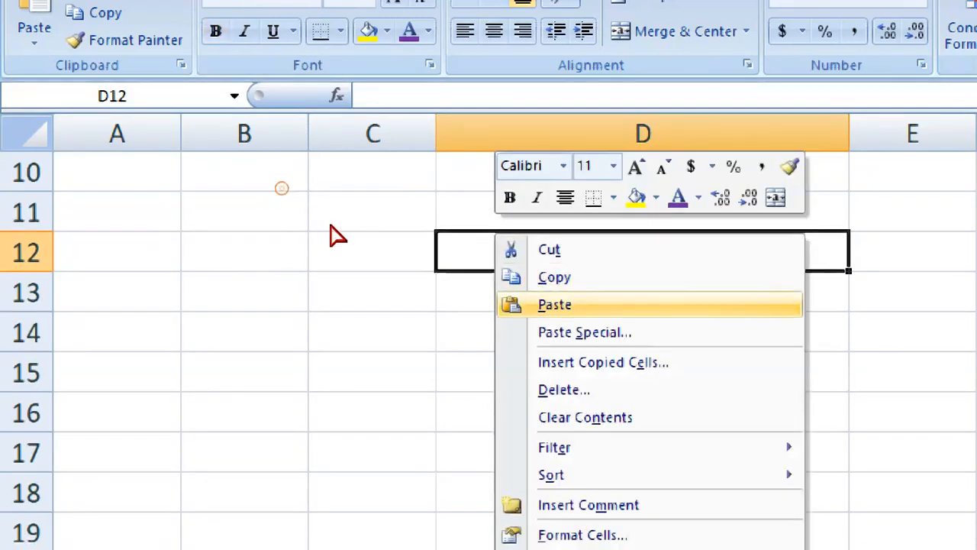
{"action": "key", "text": "s"}
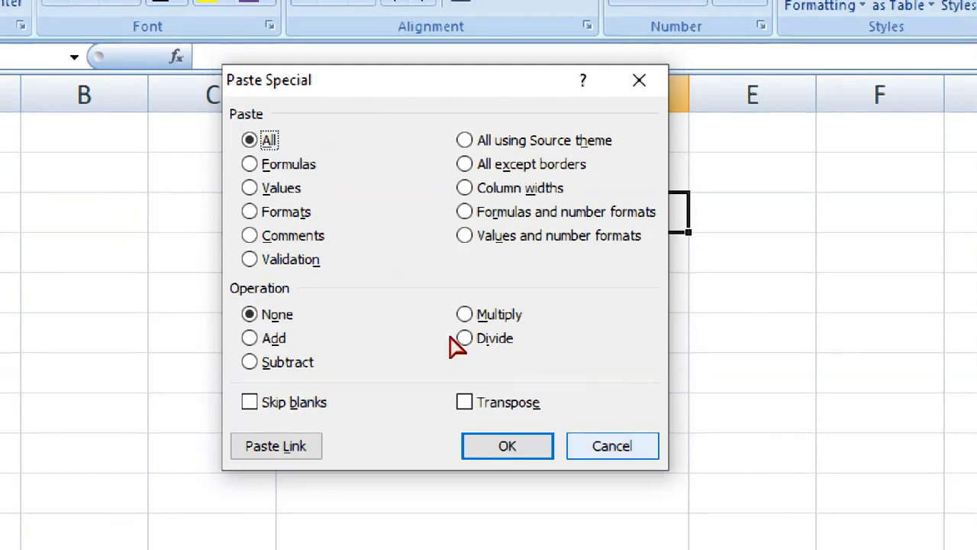
{"action": "left_click", "coordinate": [772, 485]}
{"action": "scroll", "coordinate": [353, 252], "scroll_direction": "up", "scroll_amount": 2}
{"action": "scroll", "coordinate": [192, 212], "scroll_direction": "up", "scroll_amount": 1}
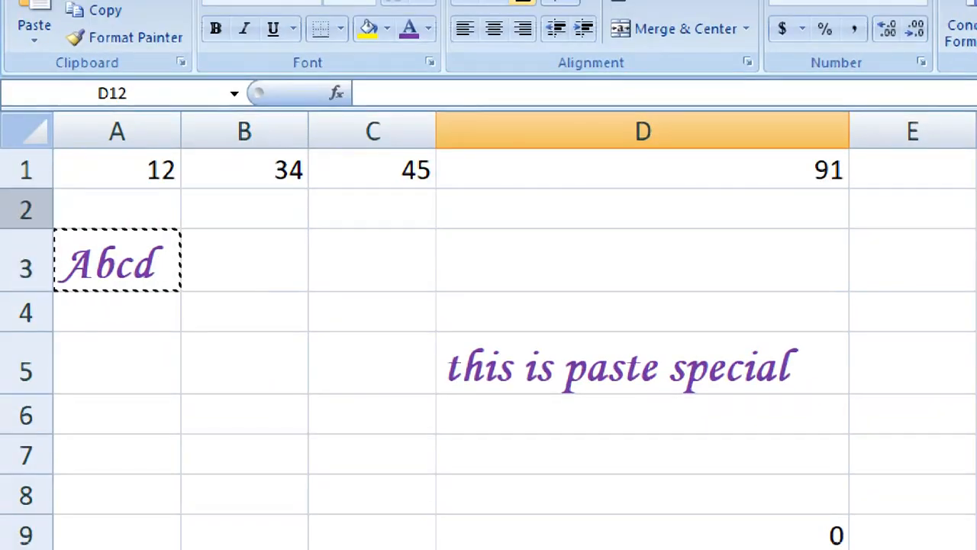
{"action": "left_click", "coordinate": [104, 243]}
{"action": "key", "text": "Right"}
{"action": "key", "text": "Down"}
{"action": "key", "text": "Left"}
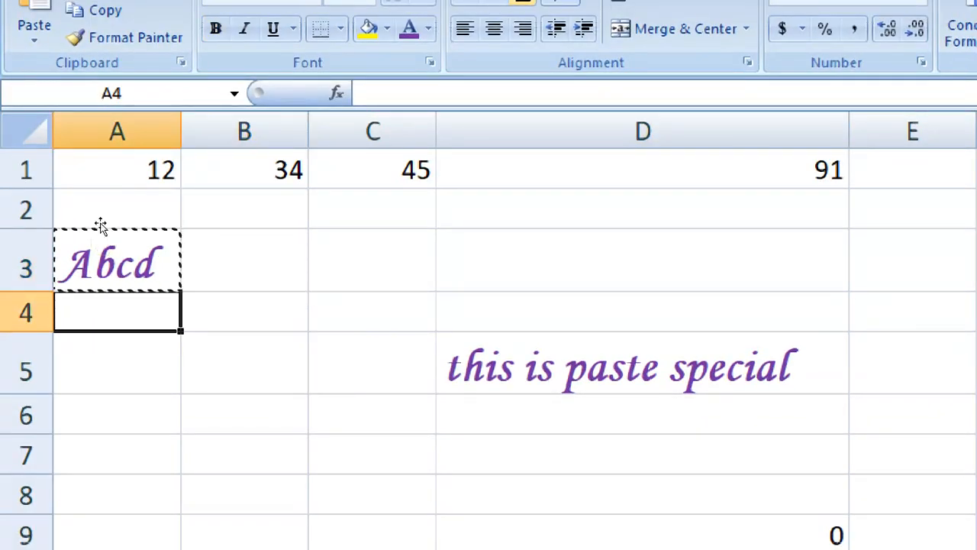
{"action": "left_click", "coordinate": [106, 243]}
Insert a comment on A3 reading 'this is comment which we will copy in another cell'
{"action": "right_click", "coordinate": [80, 245]}
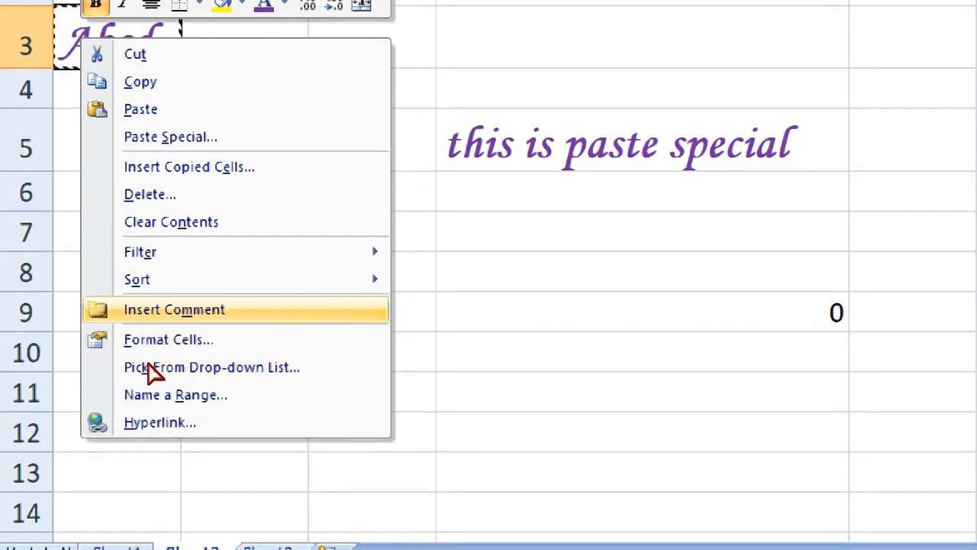
{"action": "left_click", "coordinate": [151, 310]}
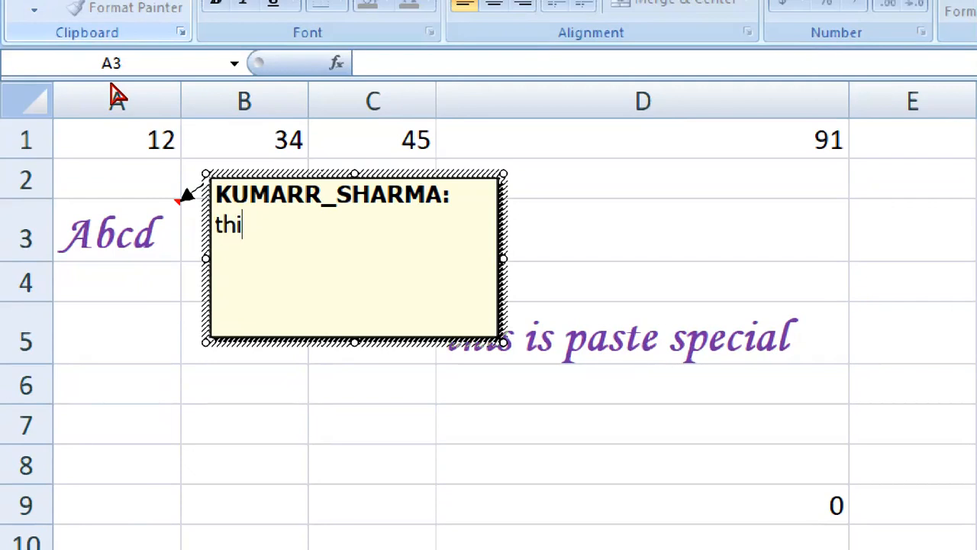
{"action": "type", "text": "this is comment which"}
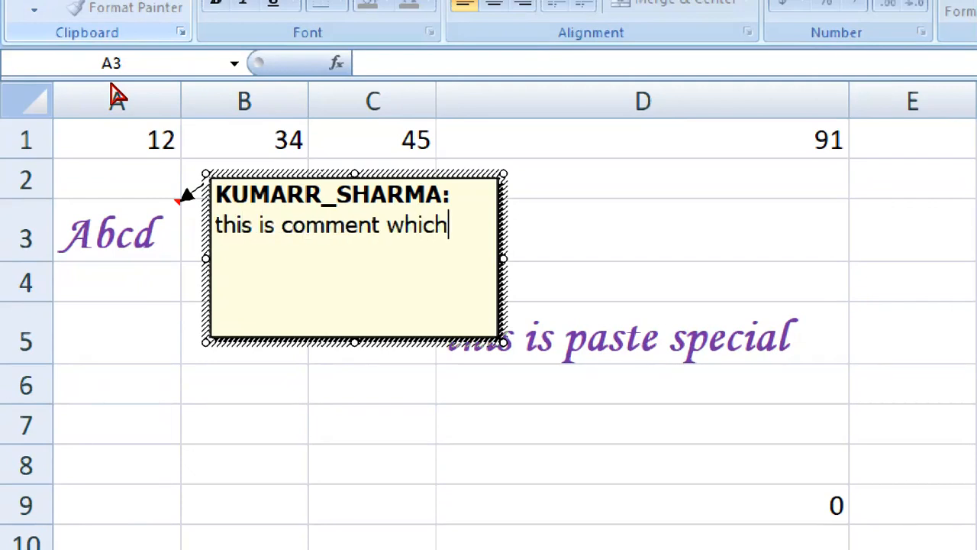
{"action": "type", "text": " we will co"}
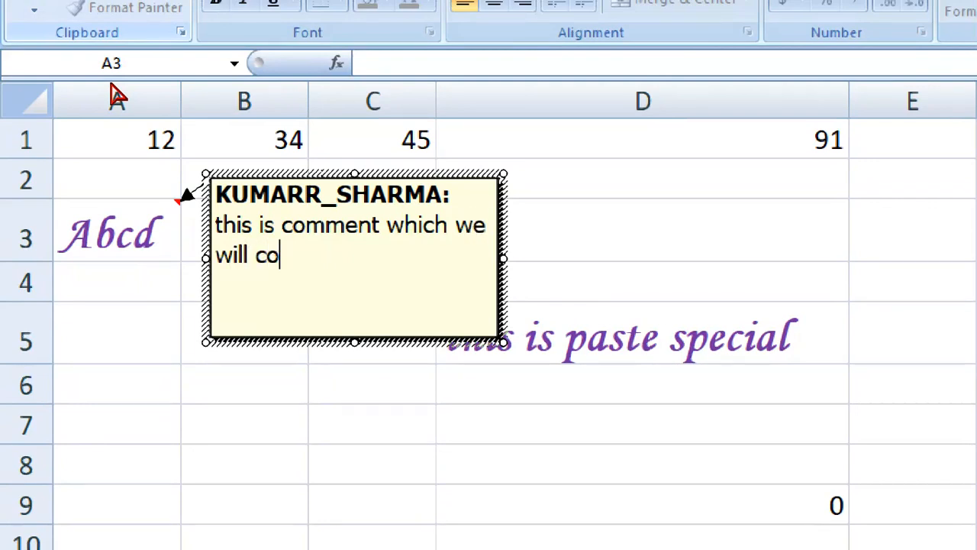
{"action": "type", "text": "py in another cell"}
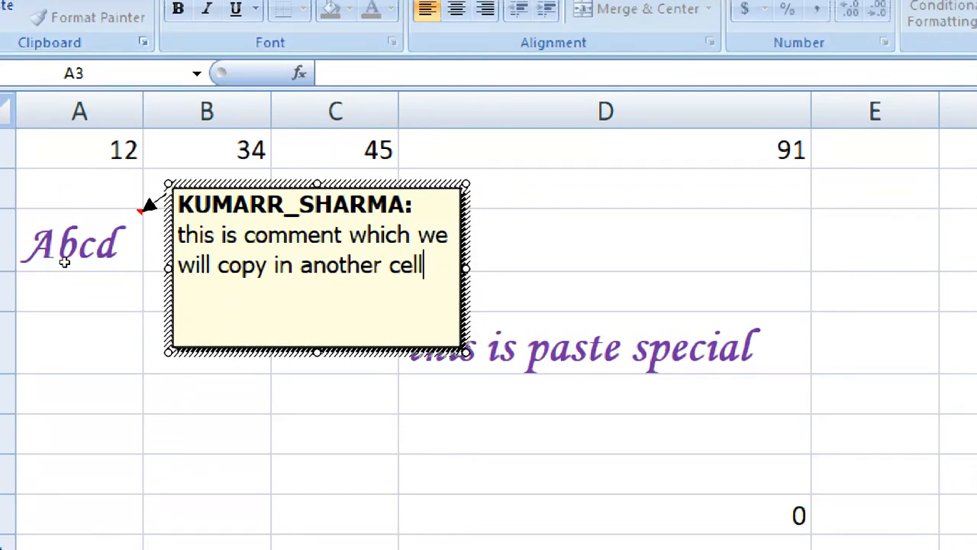
{"action": "left_click", "coordinate": [81, 343]}
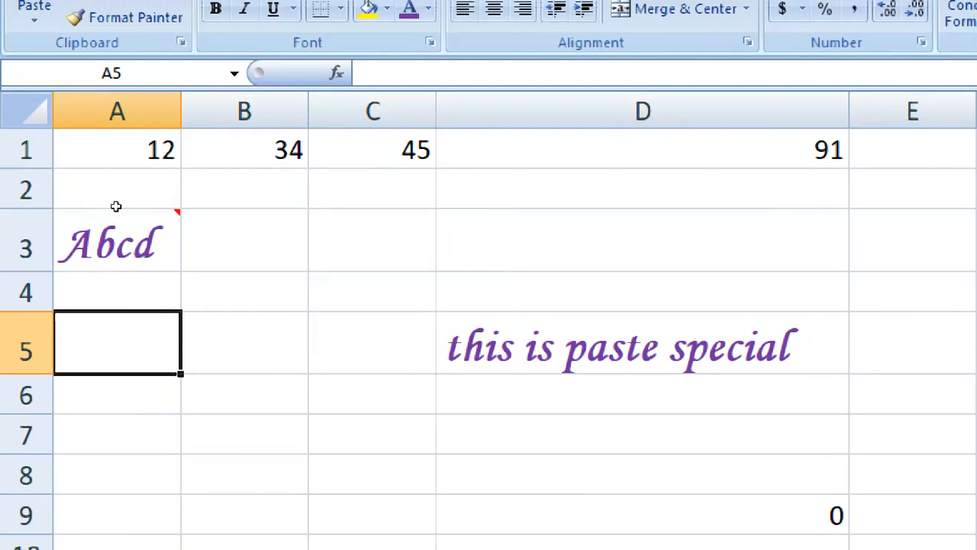
Review A3's comment and the 'this is paste special' cell D5
{"action": "key", "text": "ctrl+z"}
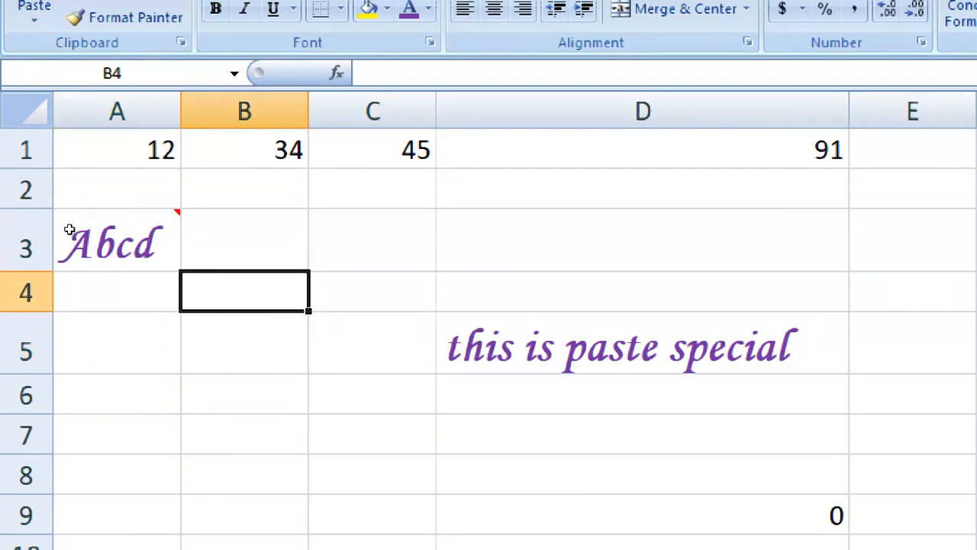
{"action": "mouse_move", "coordinate": [71, 209]}
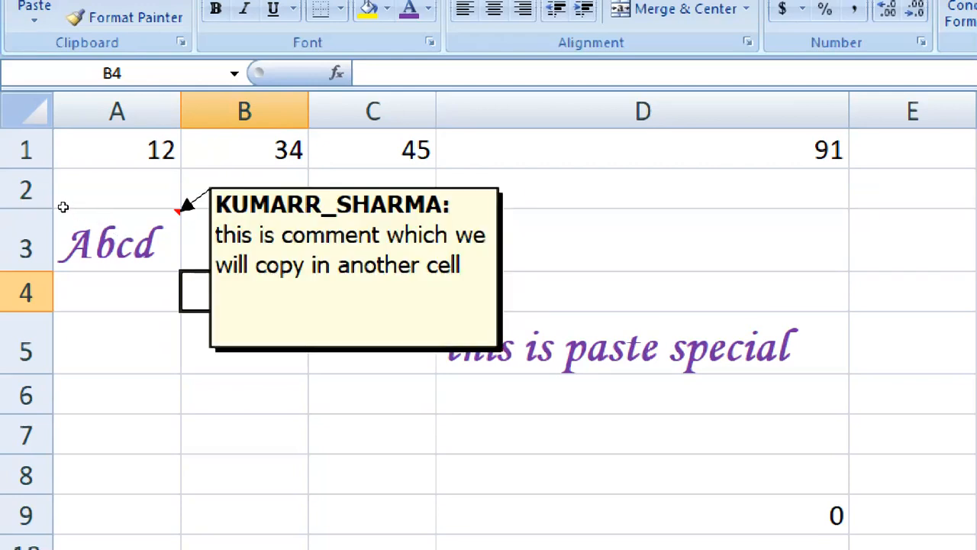
{"action": "left_click", "coordinate": [190, 284]}
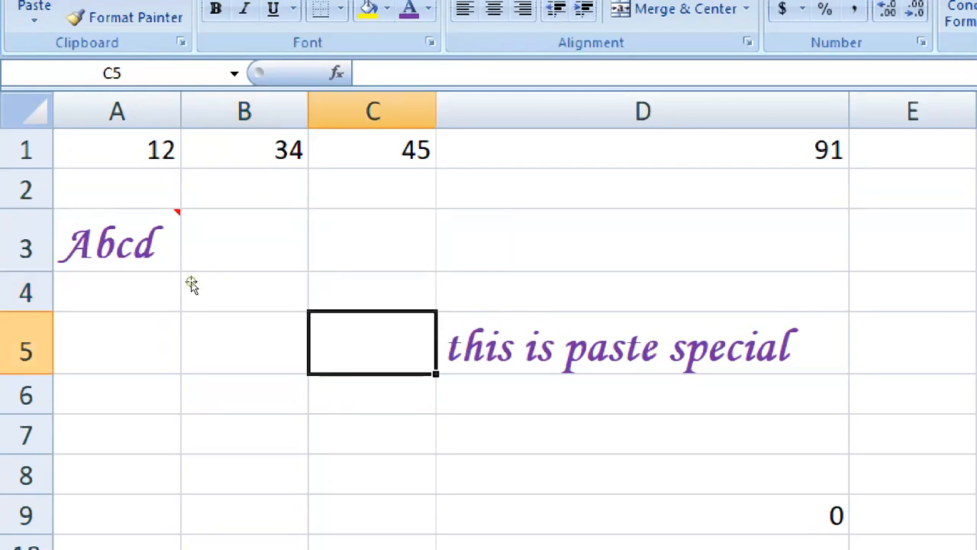
{"action": "key", "text": "Right"}
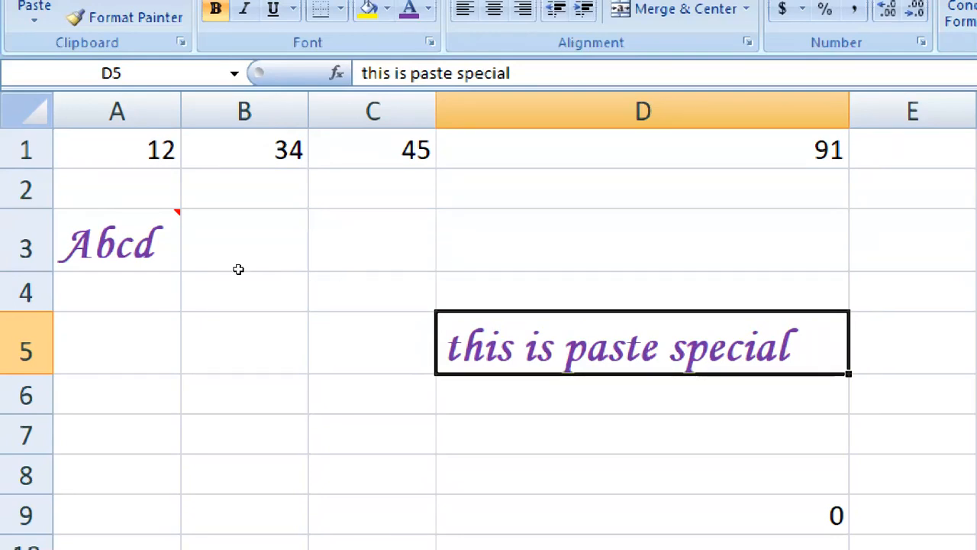
{"action": "left_click", "coordinate": [80, 209]}
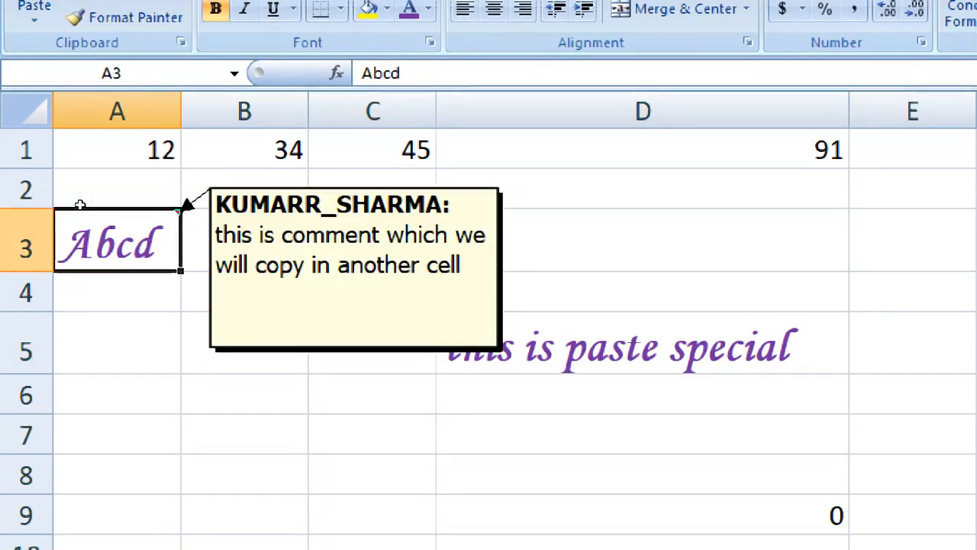
{"action": "left_click", "coordinate": [475, 330]}
{"action": "left_click", "coordinate": [73, 212]}
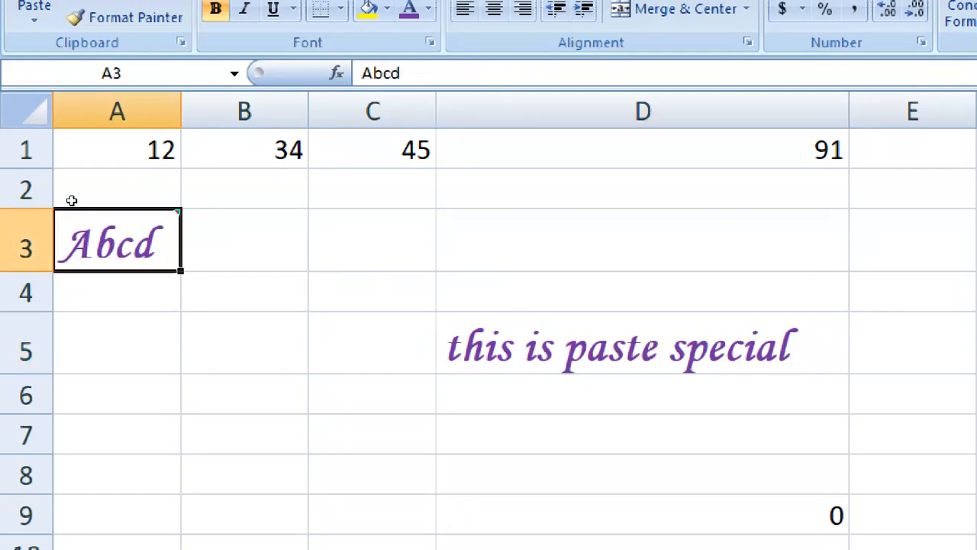
Copy A3 and Paste Special only its comment onto D5
{"action": "right_click", "coordinate": [129, 231]}
{"action": "left_click", "coordinate": [175, 275]}
{"action": "right_click", "coordinate": [551, 336]}
{"action": "key", "text": "Up"}
{"action": "key", "text": "Return"}
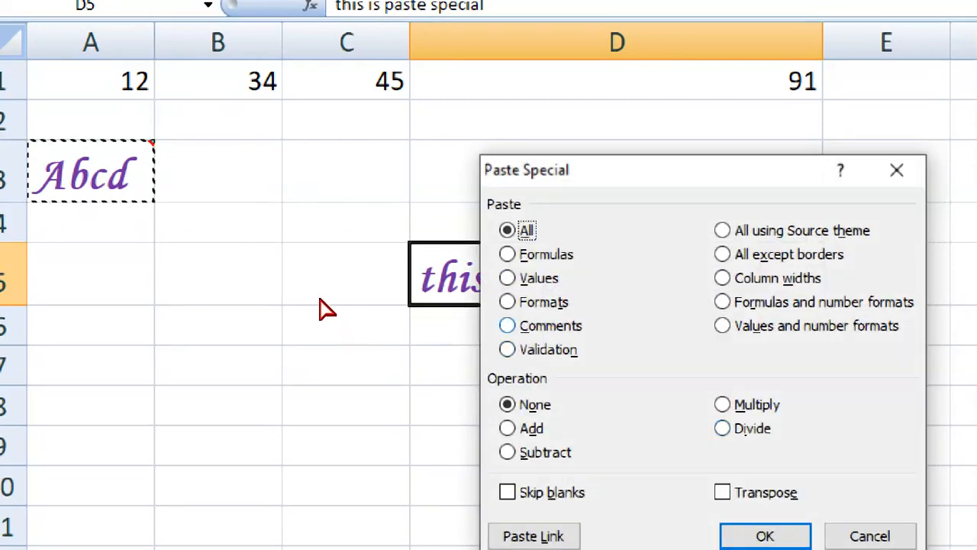
{"action": "key", "text": "c"}
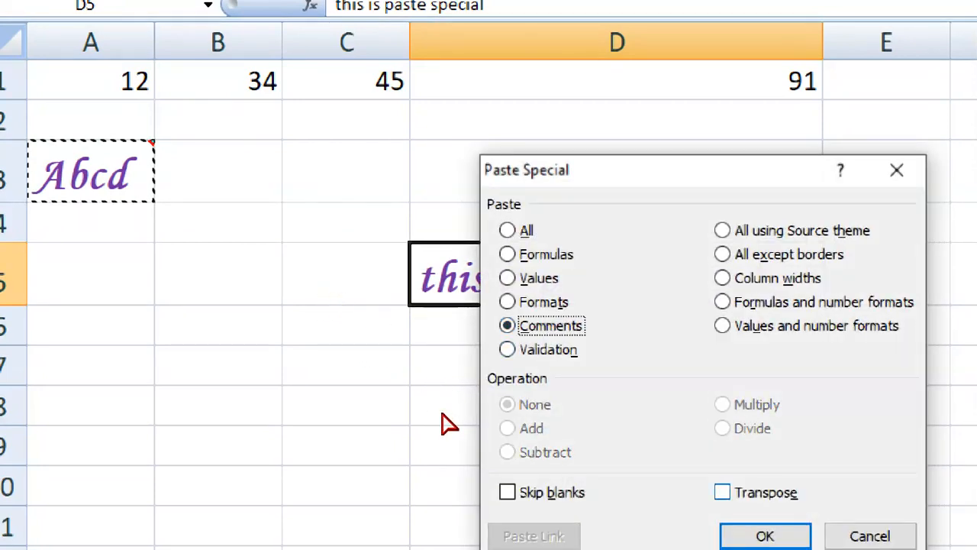
{"action": "key", "text": "Return"}
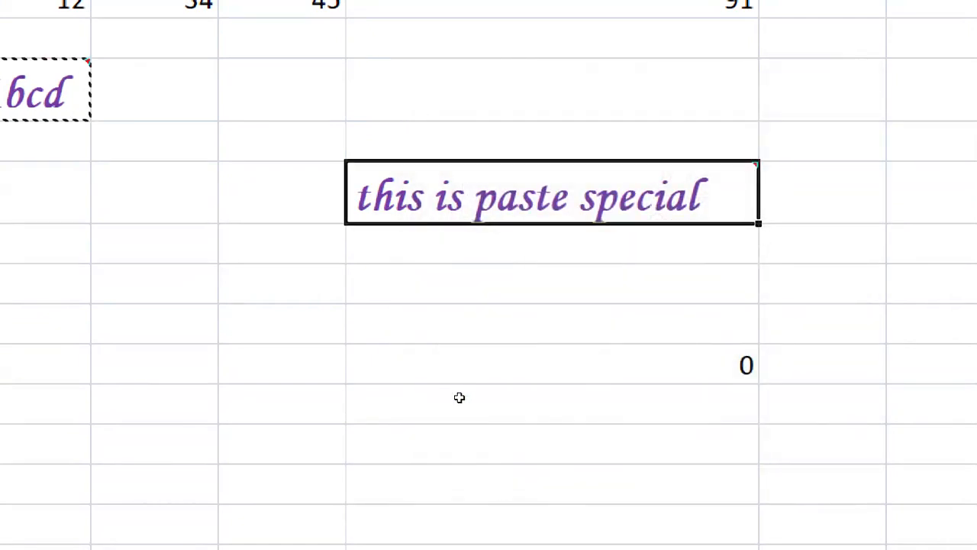
Open and cancel Paste Special on F6, then switch to Sheet3
{"action": "left_click", "coordinate": [443, 333]}
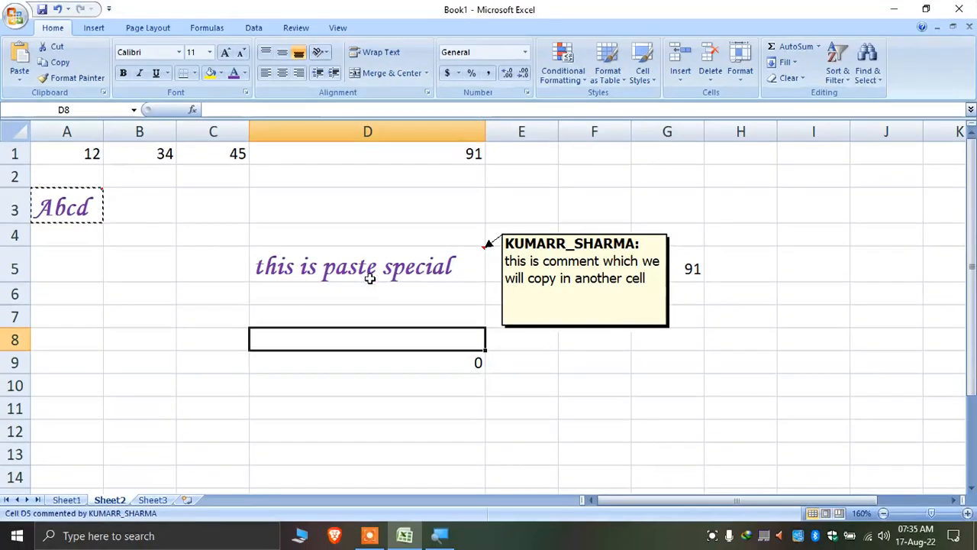
{"action": "left_click", "coordinate": [381, 313]}
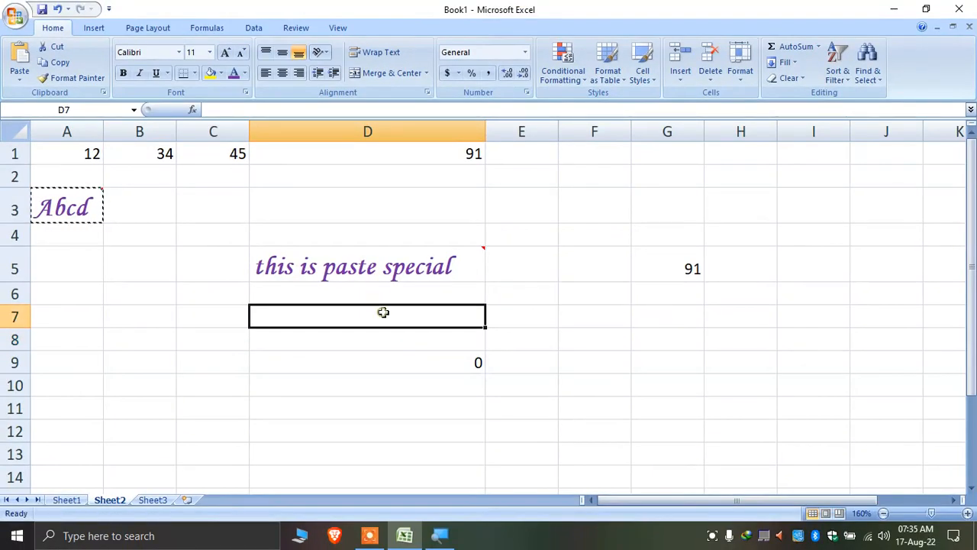
{"action": "right_click", "coordinate": [598, 293]}
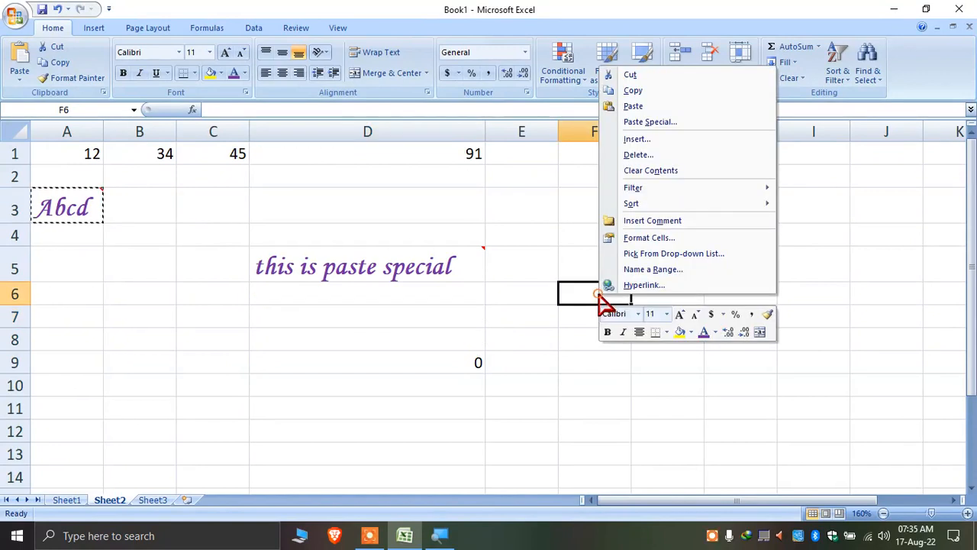
{"action": "left_click", "coordinate": [657, 122]}
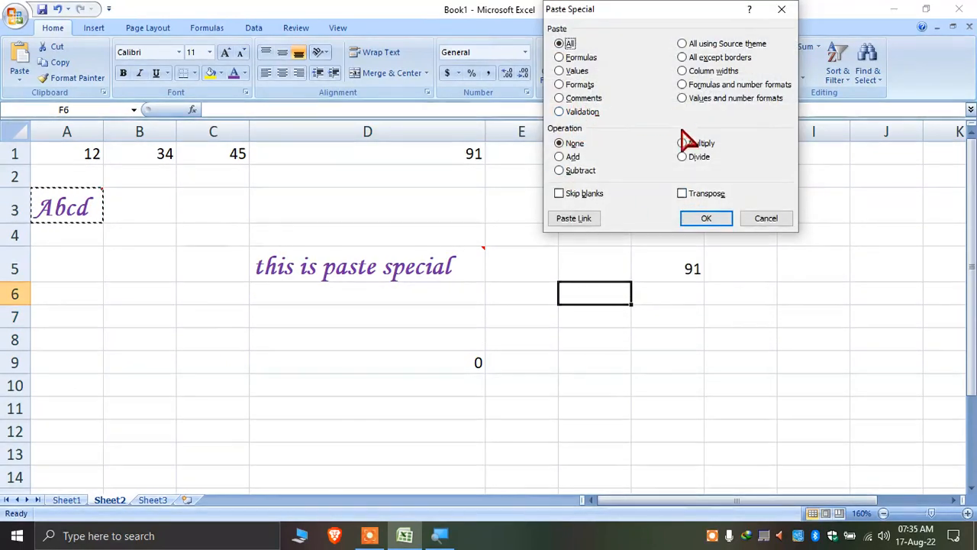
{"action": "left_click", "coordinate": [766, 219]}
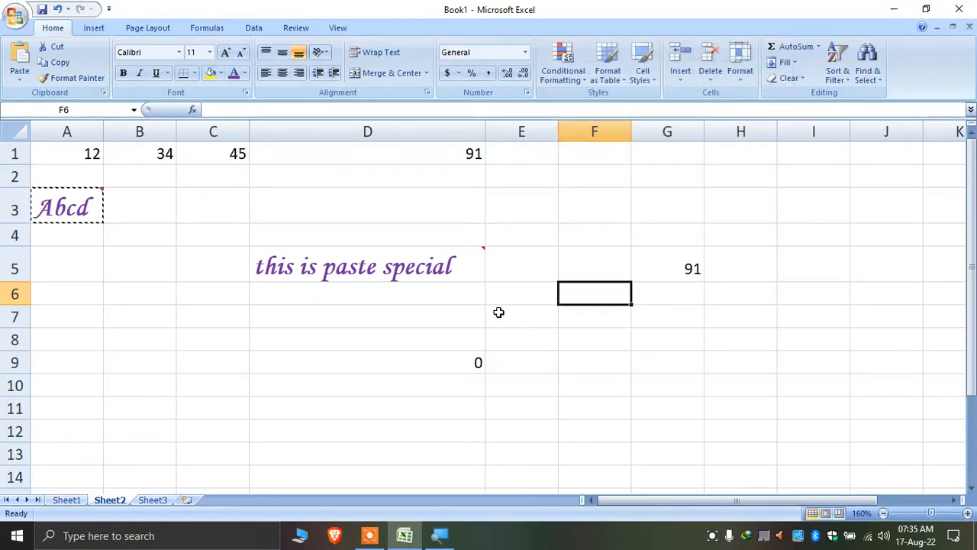
{"action": "left_click", "coordinate": [155, 498]}
Open the Data Validation dialog from the Data tab and close it without changes
{"action": "scroll", "coordinate": [241, 386], "scroll_direction": "up", "scroll_amount": 6, "text": "ctrl"}
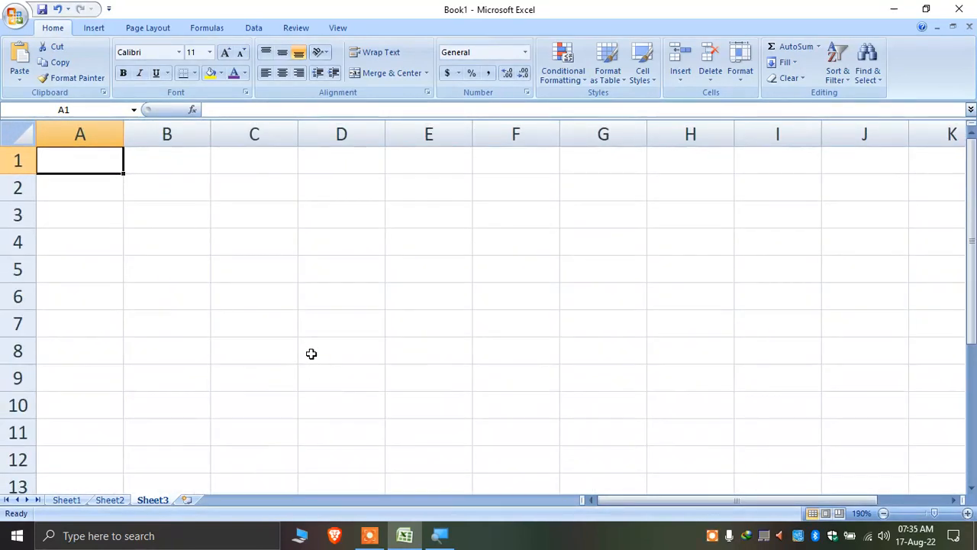
{"action": "scroll", "coordinate": [311, 354], "scroll_direction": "up", "scroll_amount": 2, "text": "ctrl"}
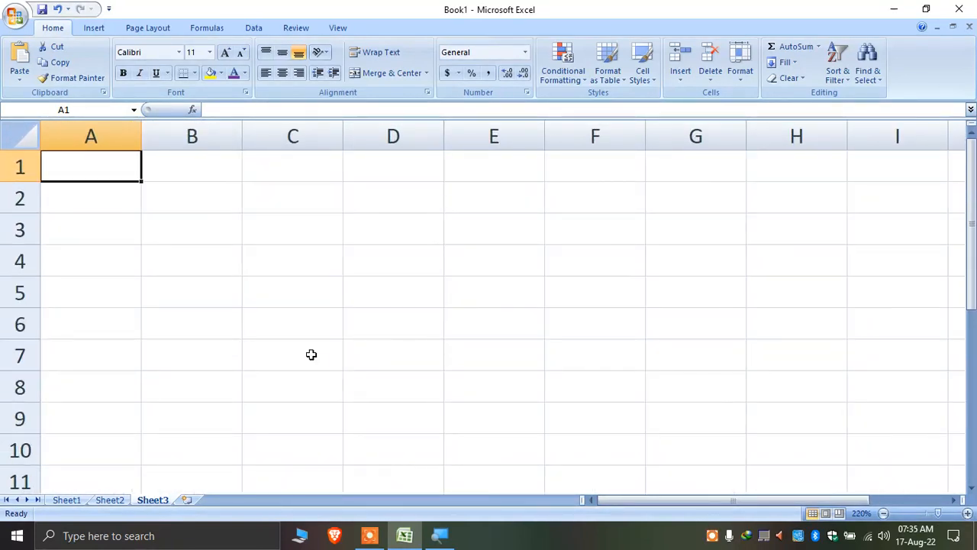
{"action": "left_click", "coordinate": [256, 29]}
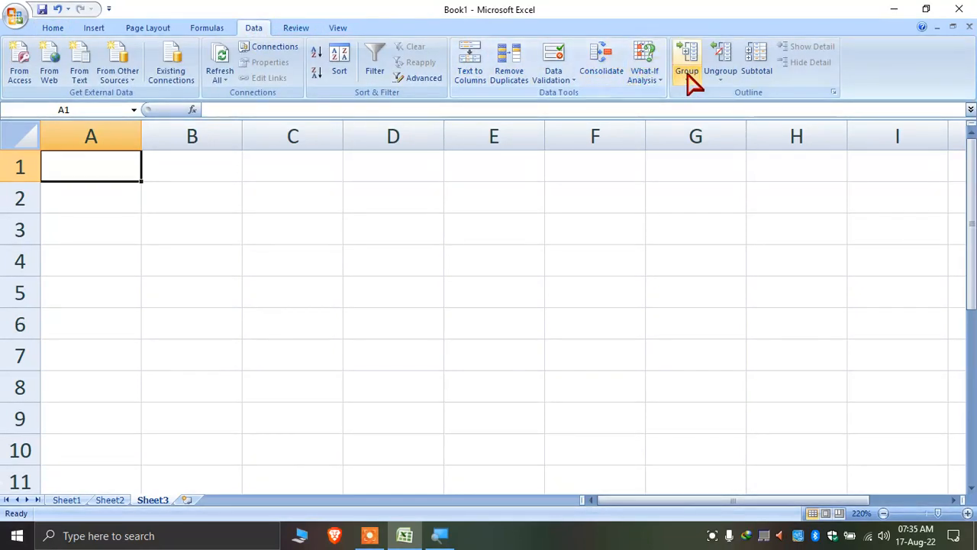
{"action": "left_click", "coordinate": [556, 69]}
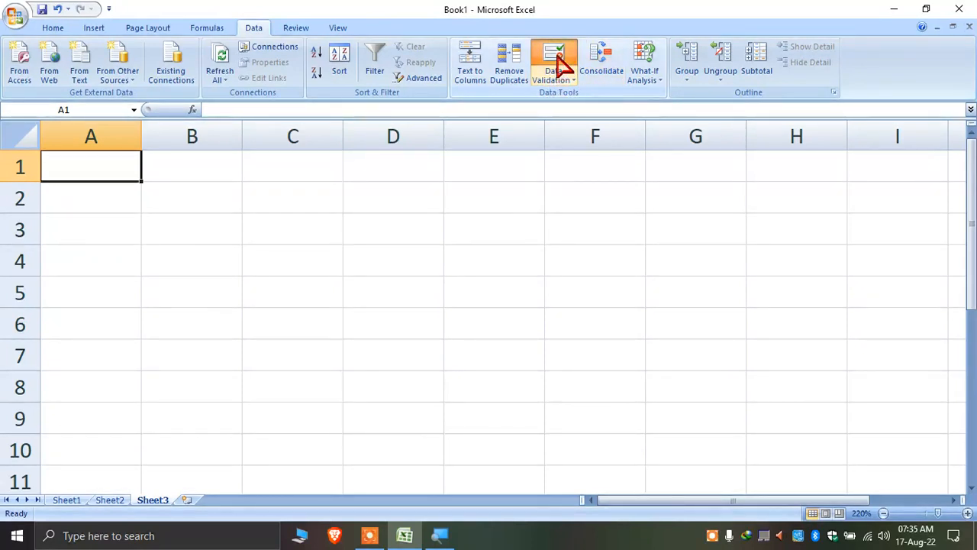
{"action": "left_click", "coordinate": [595, 122]}
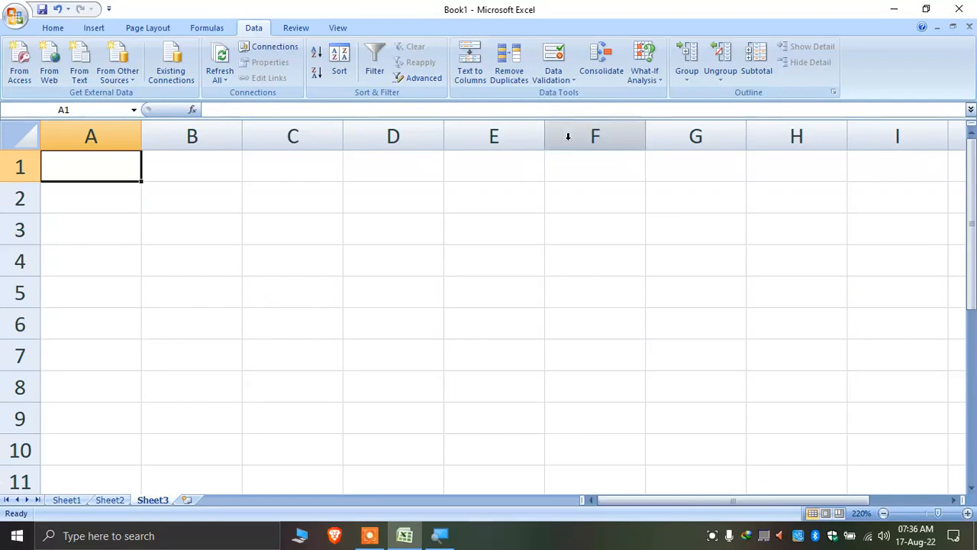
Enter the heading 'mobile' in A1 and widen column A to width 15
{"action": "scroll", "coordinate": [416, 251], "scroll_direction": "up", "scroll_amount": 6}
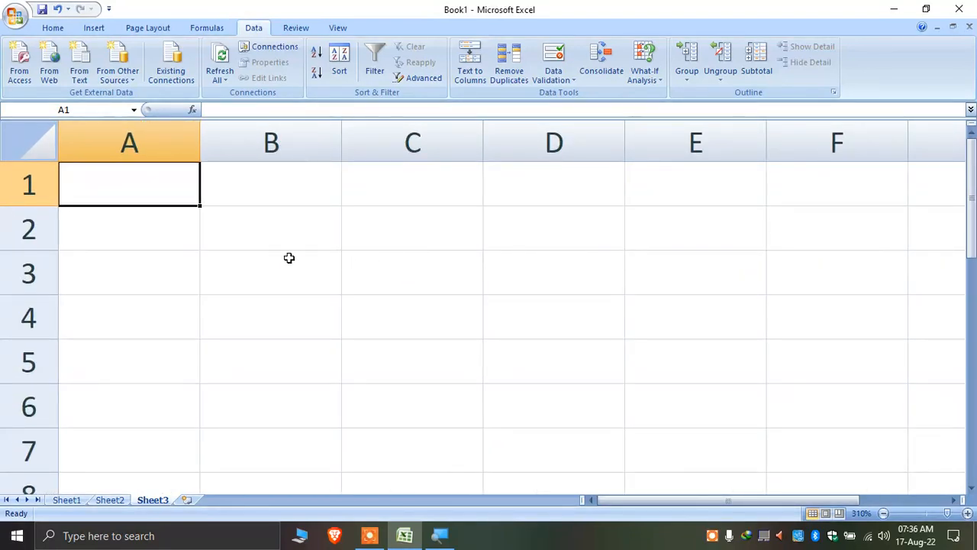
{"action": "type", "text": "mobile"}
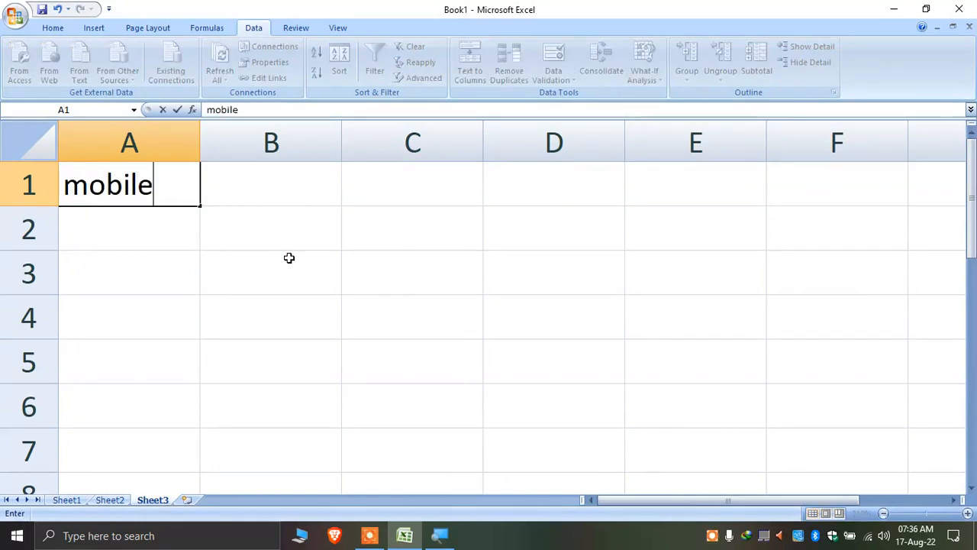
{"action": "key", "text": "Return"}
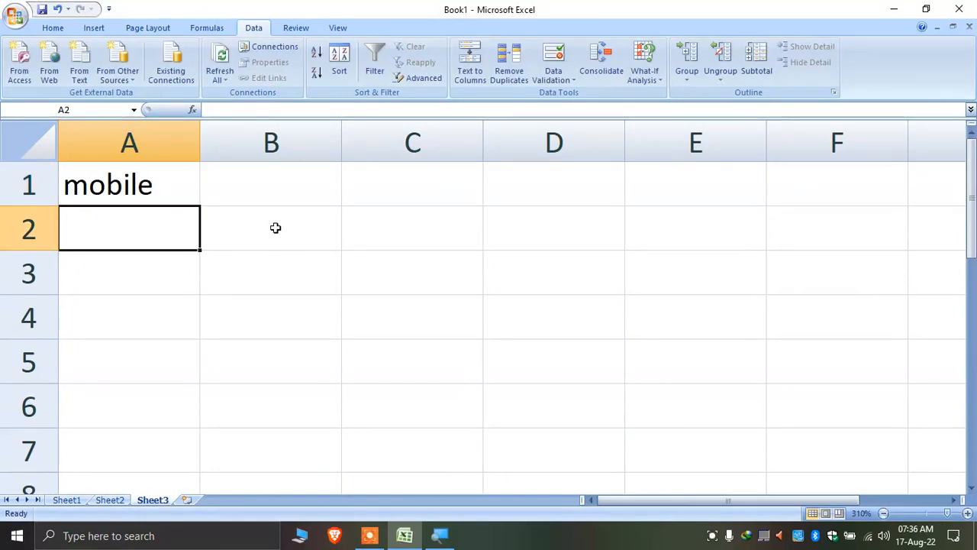
{"action": "left_click", "coordinate": [191, 187]}
{"action": "left_click_drag", "start_coordinate": [186, 221], "coordinate": [188, 319]}
{"action": "left_click_drag", "start_coordinate": [200, 153], "coordinate": [303, 161]}
Select the column A cells A2:A10 below the mobile heading
{"action": "scroll", "coordinate": [277, 284], "scroll_direction": "down", "scroll_amount": 3}
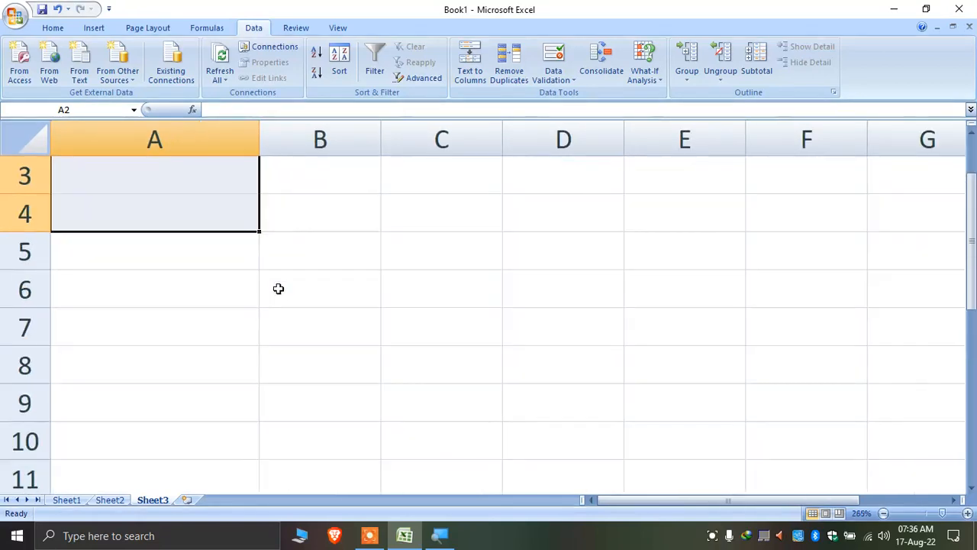
{"action": "scroll", "coordinate": [277, 288], "scroll_direction": "up", "scroll_amount": 1}
{"action": "scroll", "coordinate": [277, 290], "scroll_direction": "down", "scroll_amount": 1}
{"action": "left_click", "coordinate": [179, 283]}
{"action": "scroll", "coordinate": [187, 295], "scroll_direction": "down", "scroll_amount": 3}
{"action": "scroll", "coordinate": [179, 292], "scroll_direction": "up", "scroll_amount": 1}
{"action": "left_click", "coordinate": [163, 209]}
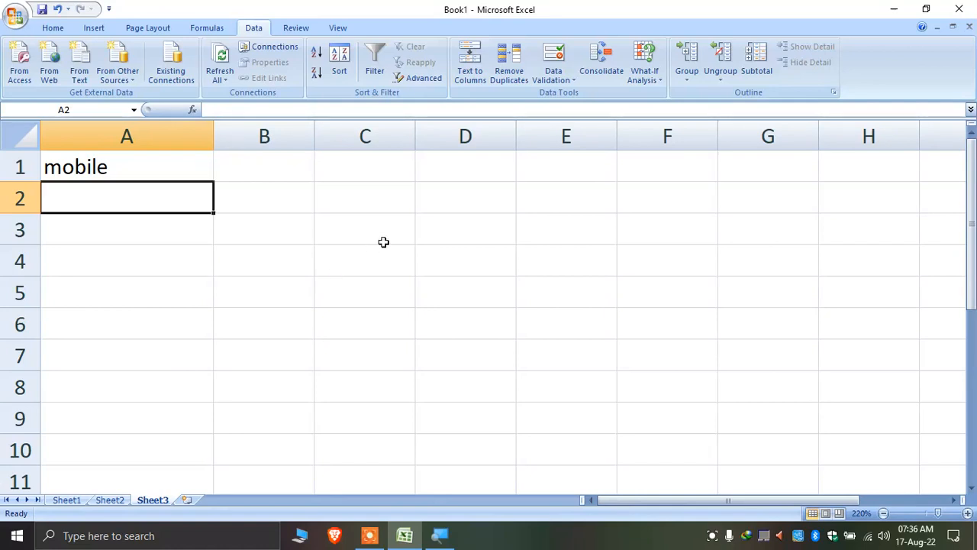
{"action": "left_click", "coordinate": [417, 249]}
{"action": "left_click", "coordinate": [180, 219]}
{"action": "left_click_drag", "start_coordinate": [175, 196], "coordinate": [155, 477]}
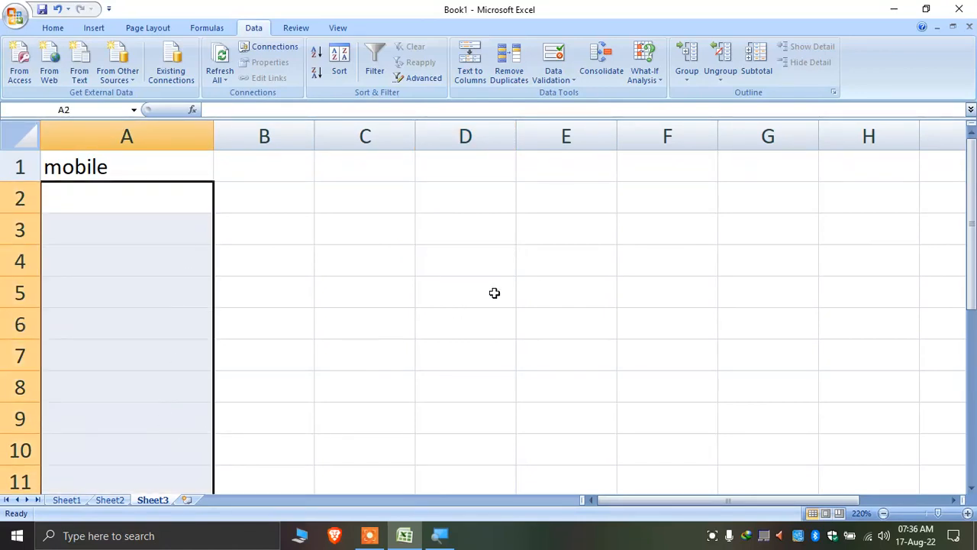
Apply a Text length equal to 10 validation rule to A2:A10, then start typing a number in A2
{"action": "left_click", "coordinate": [556, 60]}
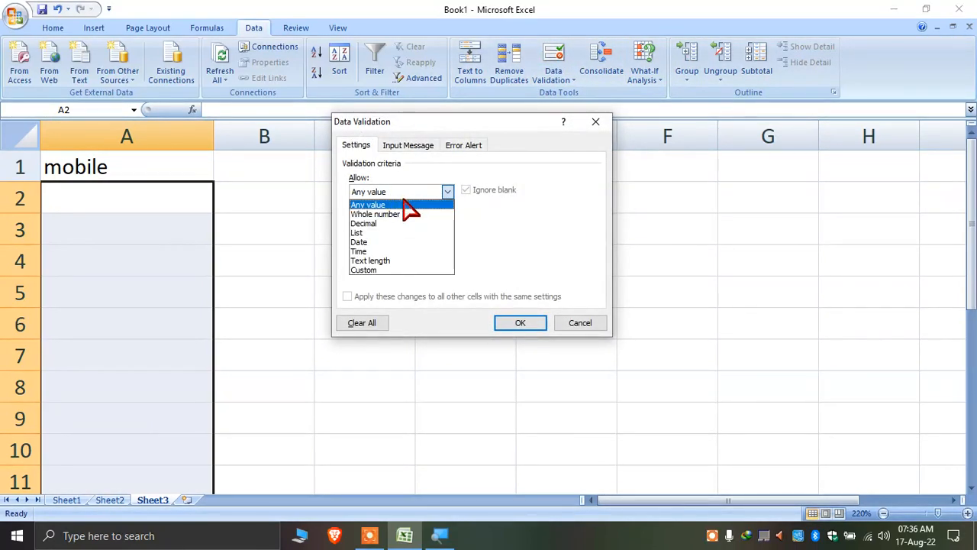
{"action": "left_click", "coordinate": [404, 262]}
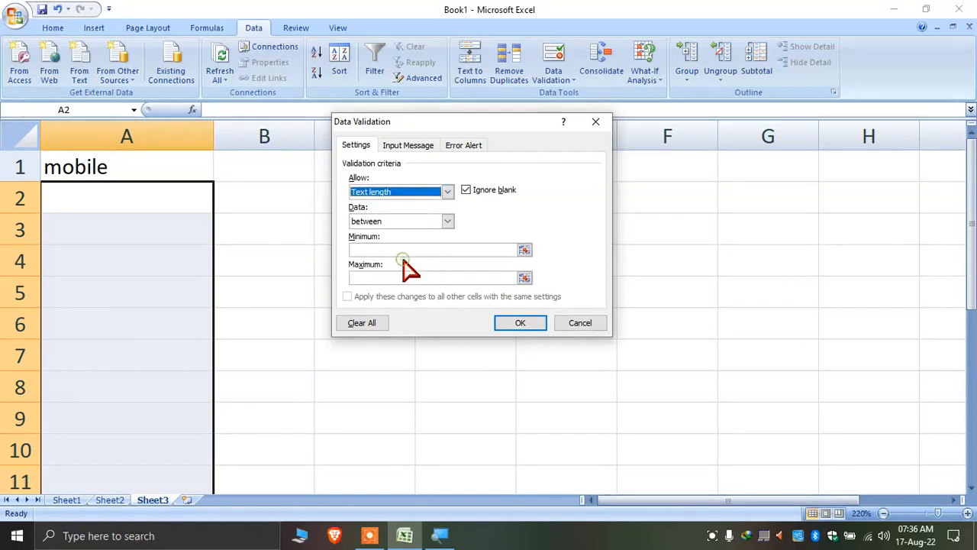
{"action": "left_click", "coordinate": [420, 220]}
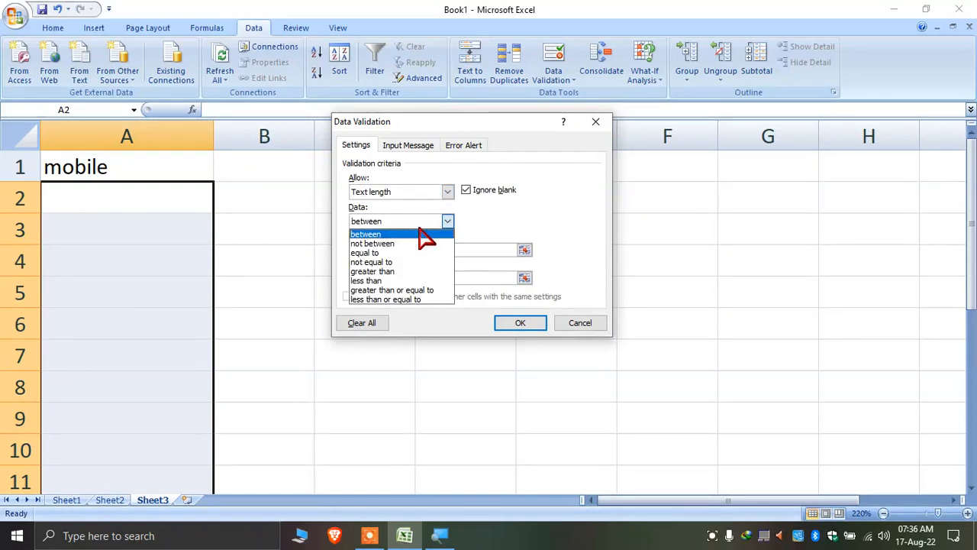
{"action": "left_click", "coordinate": [418, 253]}
{"action": "left_click", "coordinate": [417, 249]}
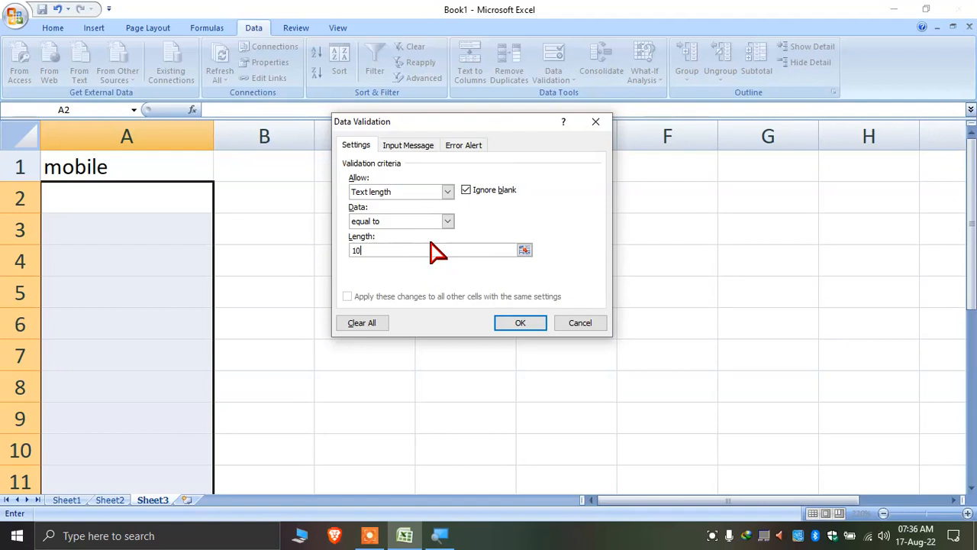
{"action": "left_click", "coordinate": [522, 324]}
{"action": "left_click", "coordinate": [145, 197]}
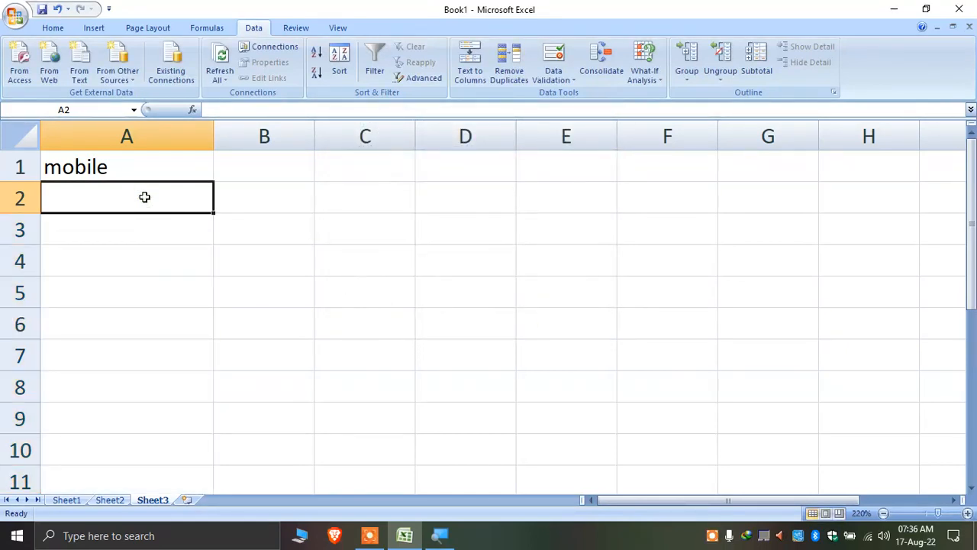
{"action": "type", "text": "1234567890"}
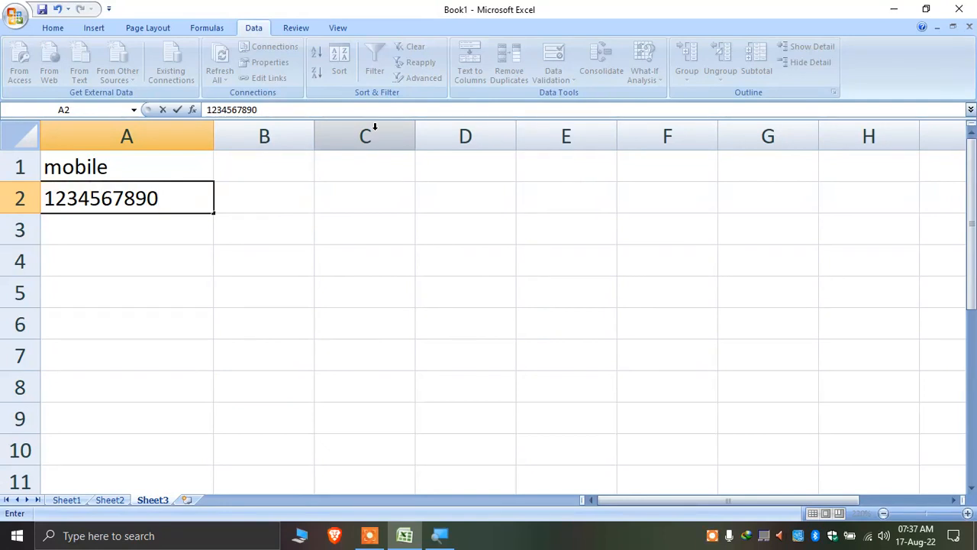
Commit the 10-digit number in A2, then retry after A3's 9-digit entry is rejected
{"action": "key", "text": "Return"}
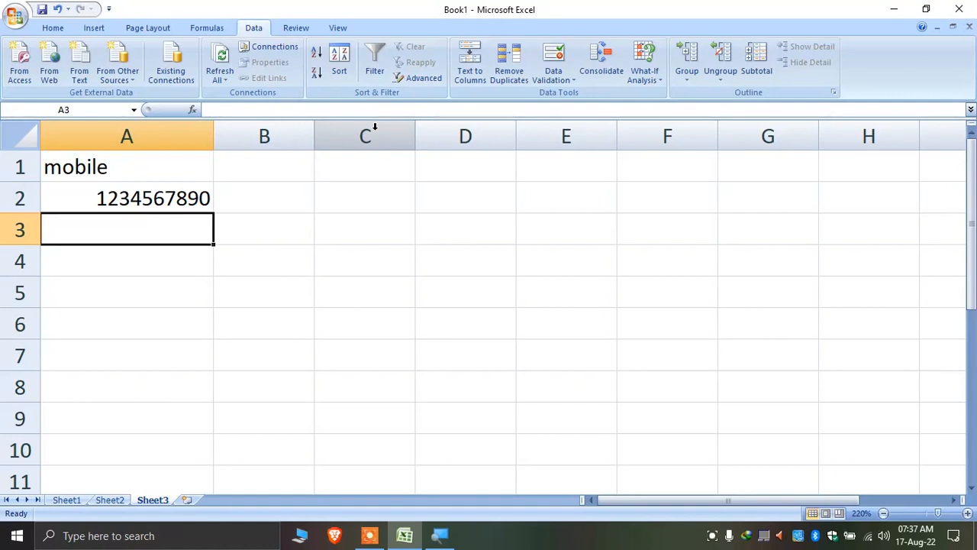
{"action": "type", "text": "123456789"}
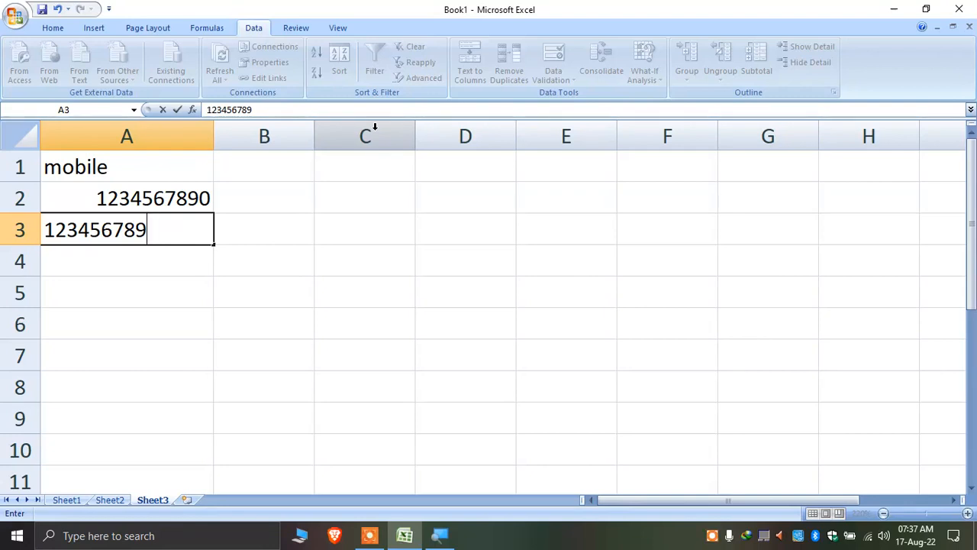
{"action": "left_click", "coordinate": [375, 135]}
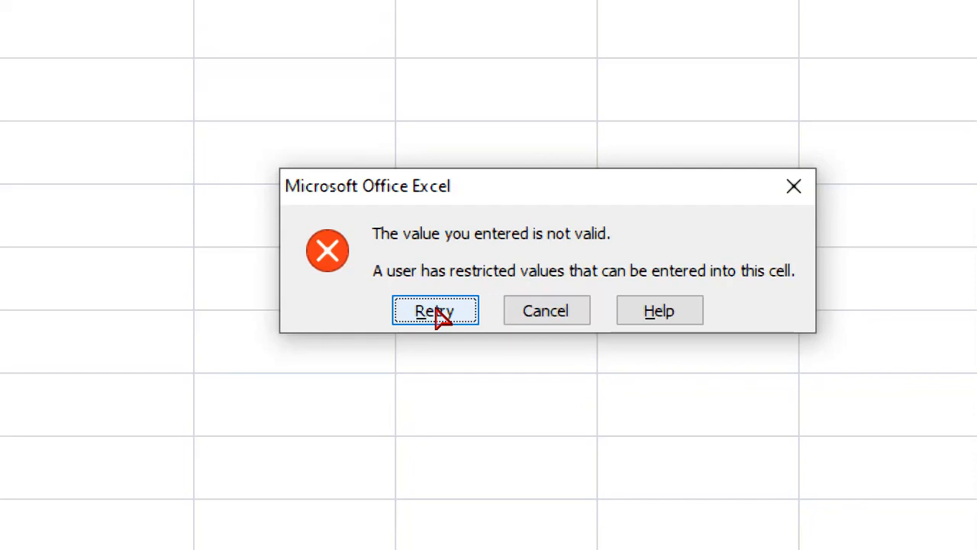
{"action": "left_click", "coordinate": [435, 311]}
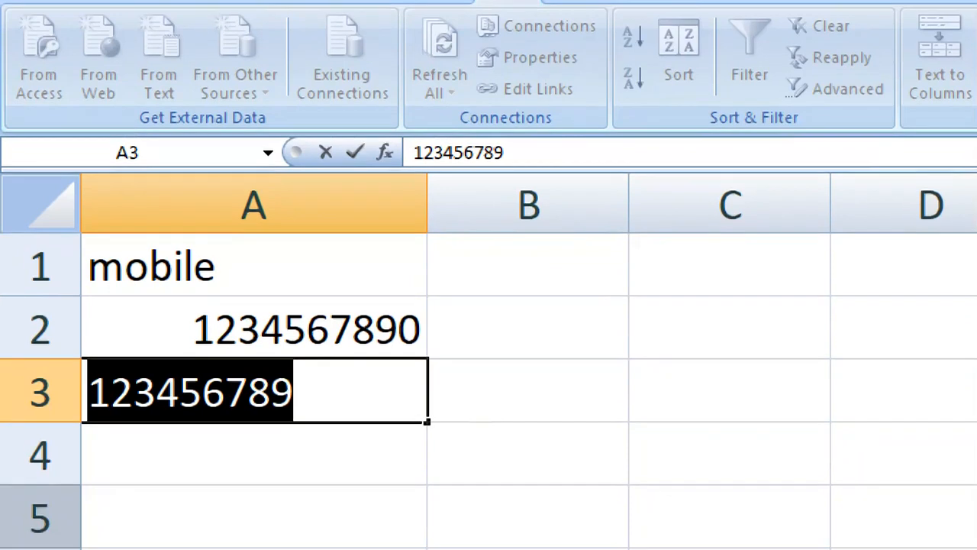
Extend A3 to 11 digits, retry after rejection, and trim it to a valid 10-digit number
{"action": "left_click", "coordinate": [167, 230]}
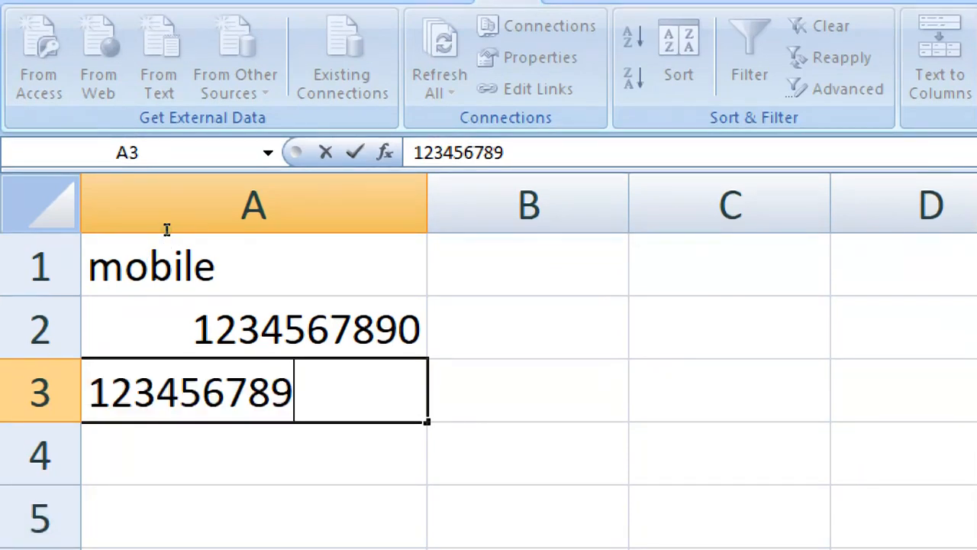
{"action": "type", "text": "01"}
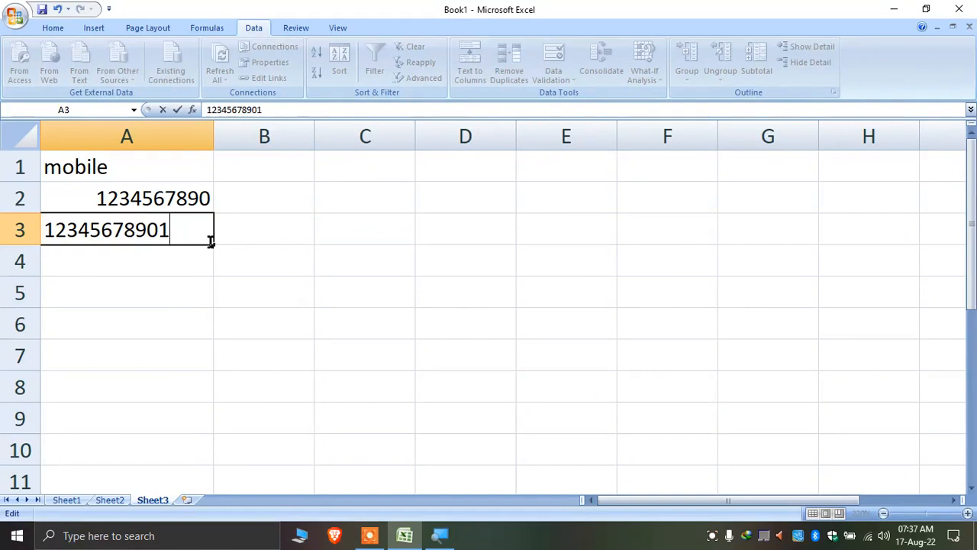
{"action": "key", "text": "Return"}
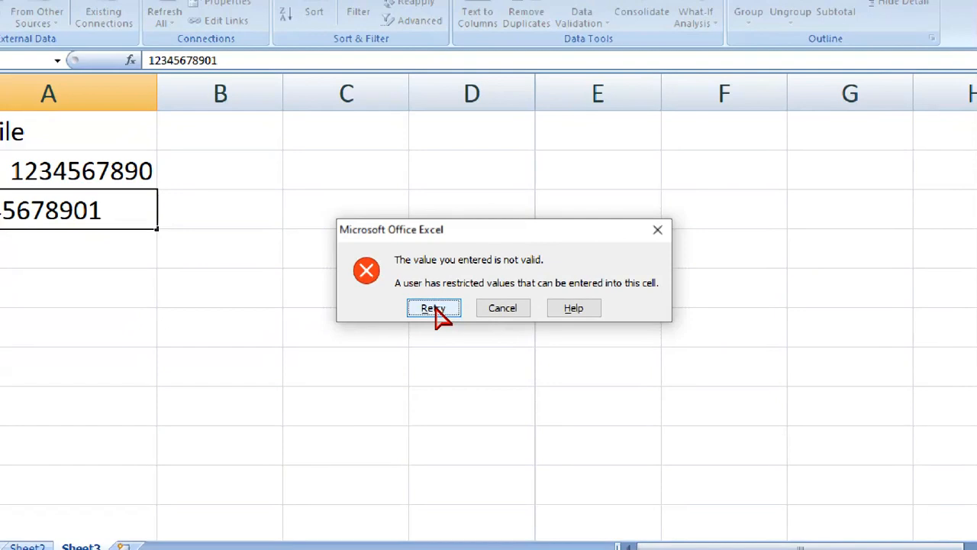
{"action": "left_click", "coordinate": [434, 309]}
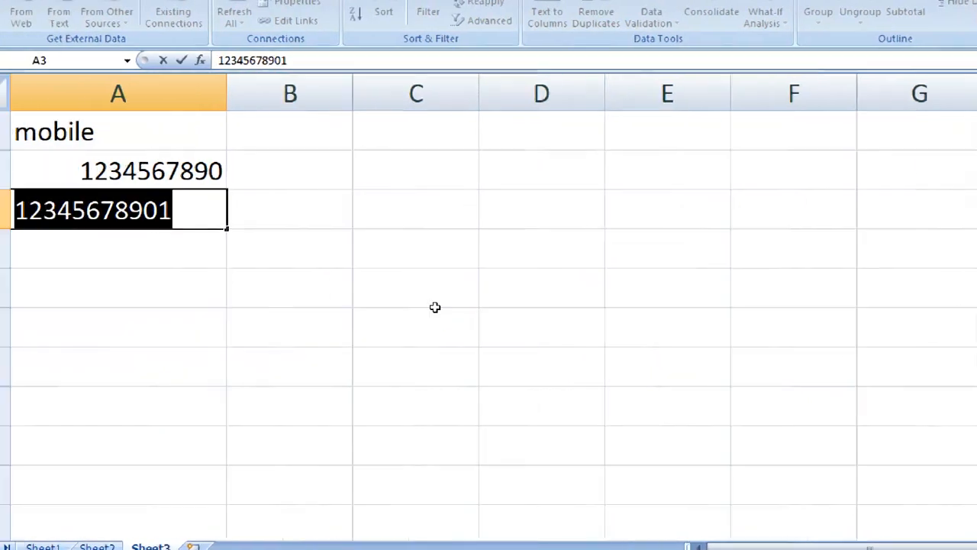
{"action": "key", "text": "End"}
{"action": "key", "text": "BackSpace"}
{"action": "key", "text": "BackSpace"}
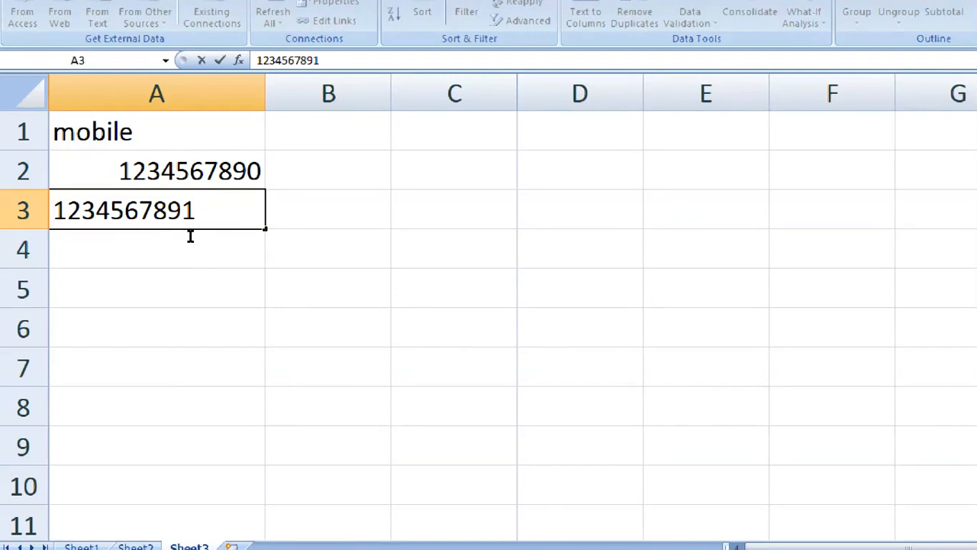
{"action": "key", "text": "Return"}
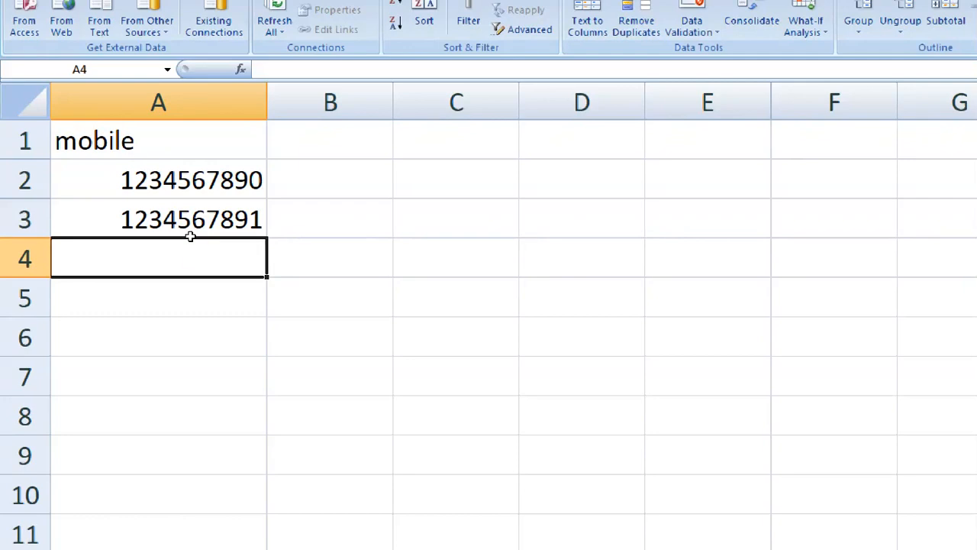
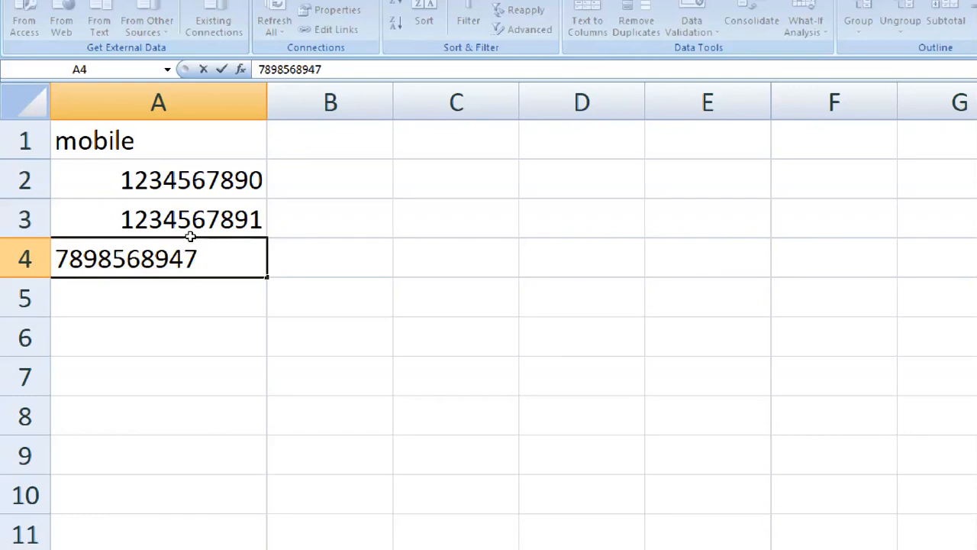
{"action": "key", "text": "Return"}
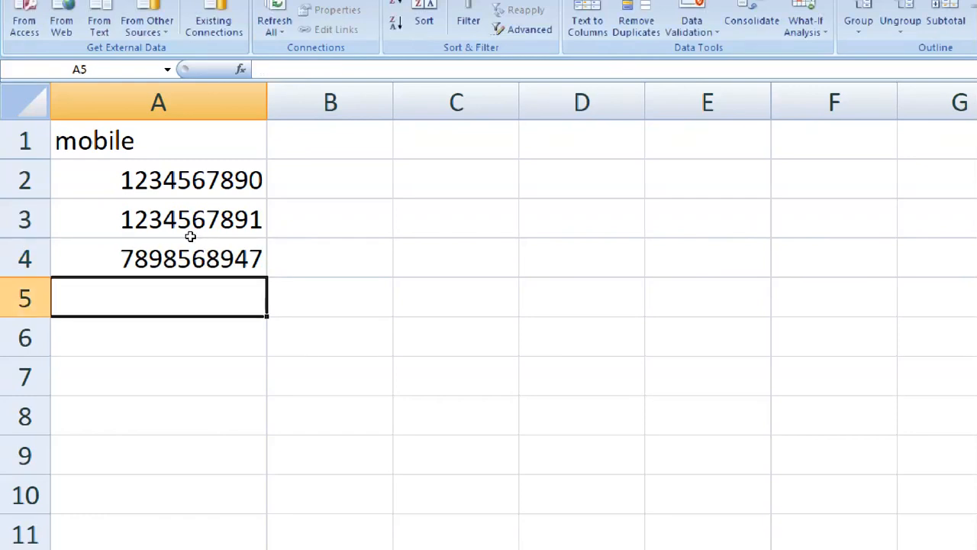
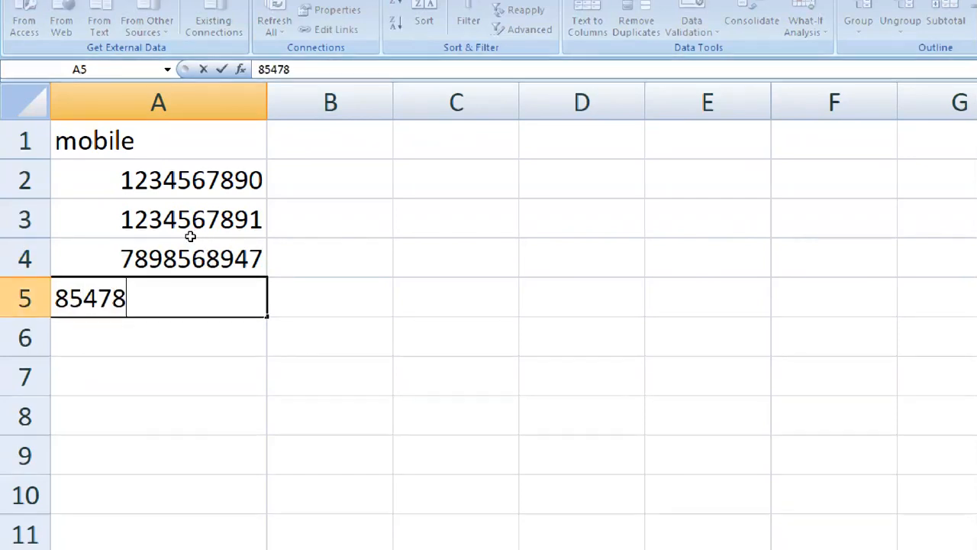
{"action": "key", "text": "Return"}
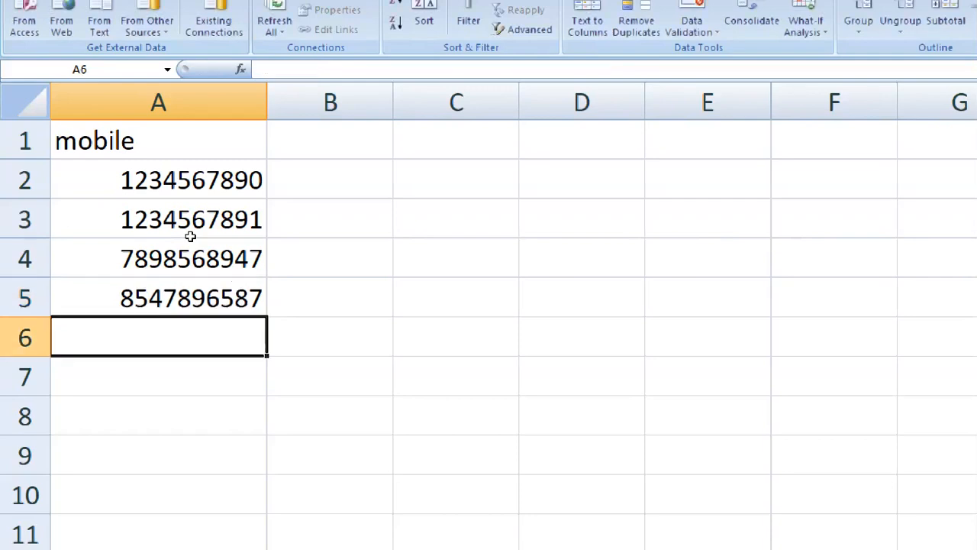
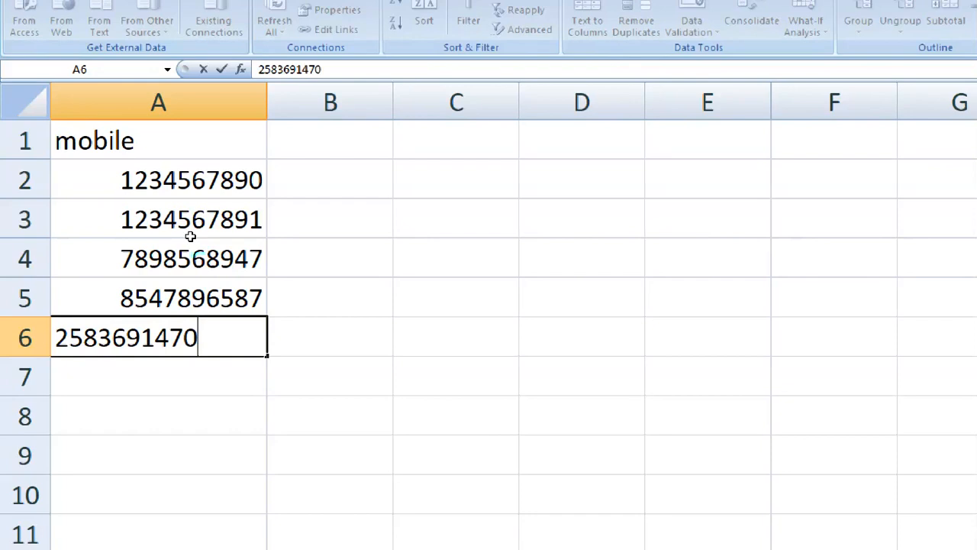
{"action": "key", "text": "Return"}
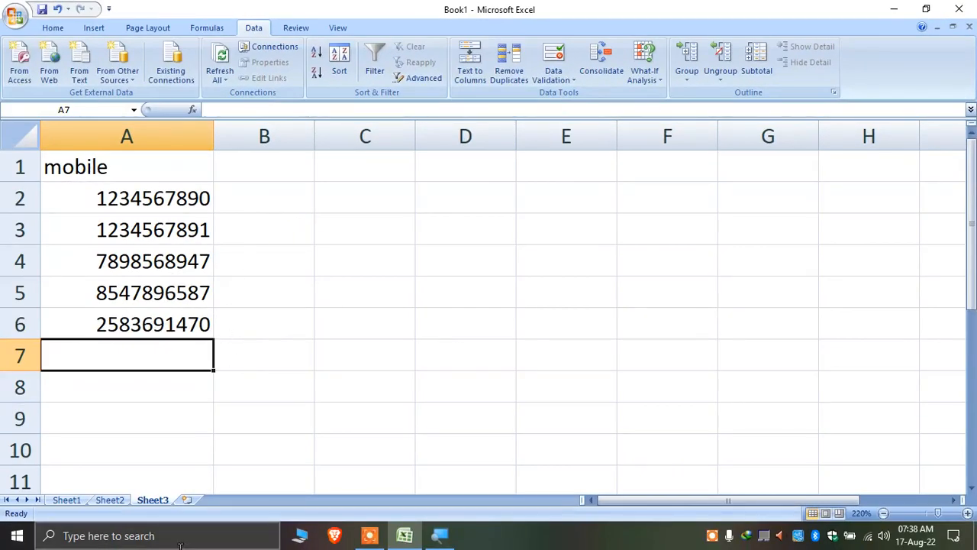
{"action": "left_click", "coordinate": [135, 210]}
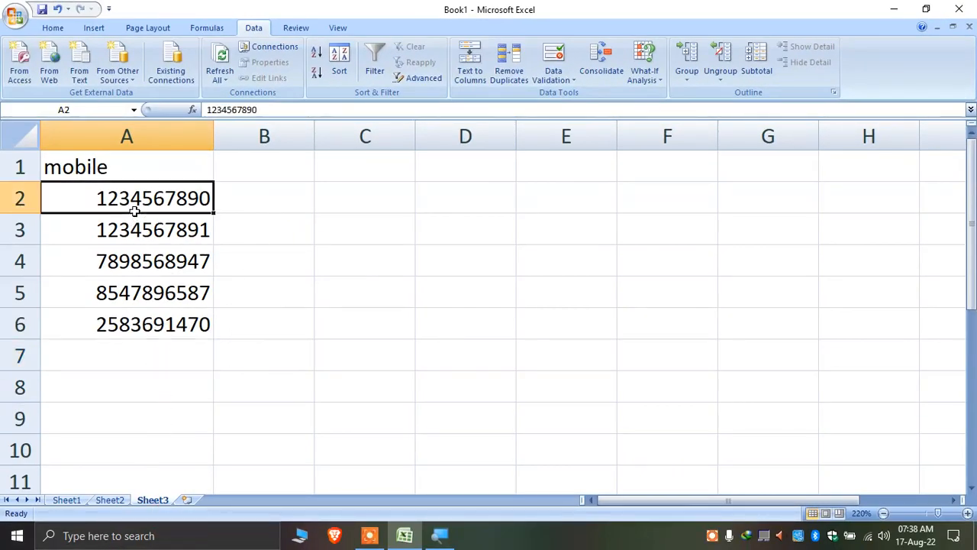
Copy Sheet3's A2 and paste only its Validation onto Sheet2's H1:H12 via Paste Special
{"action": "right_click", "coordinate": [181, 200]}
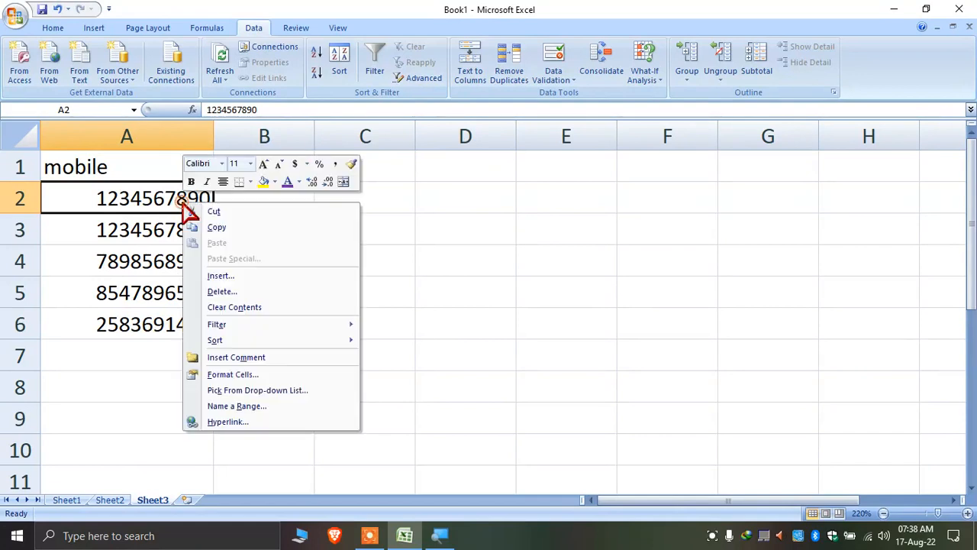
{"action": "left_click", "coordinate": [245, 227]}
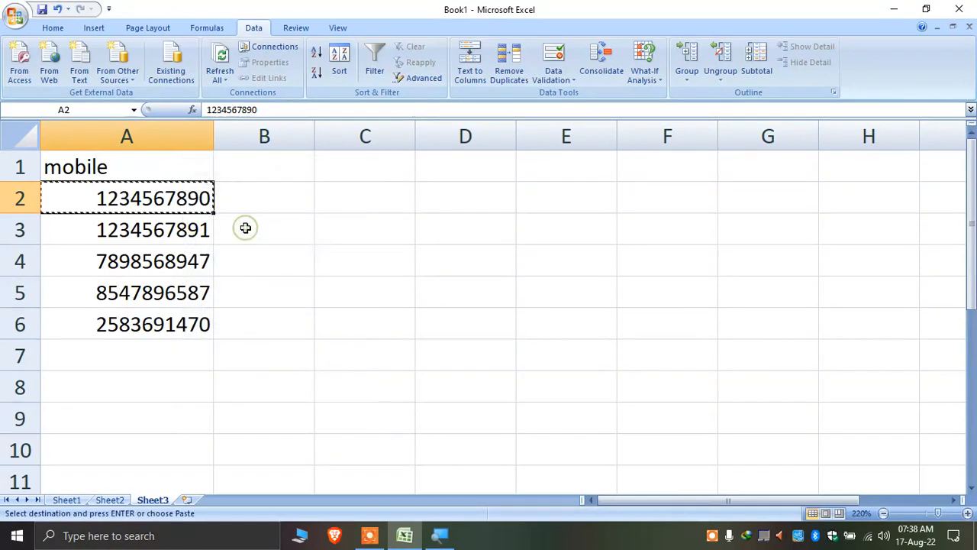
{"action": "left_click", "coordinate": [116, 500]}
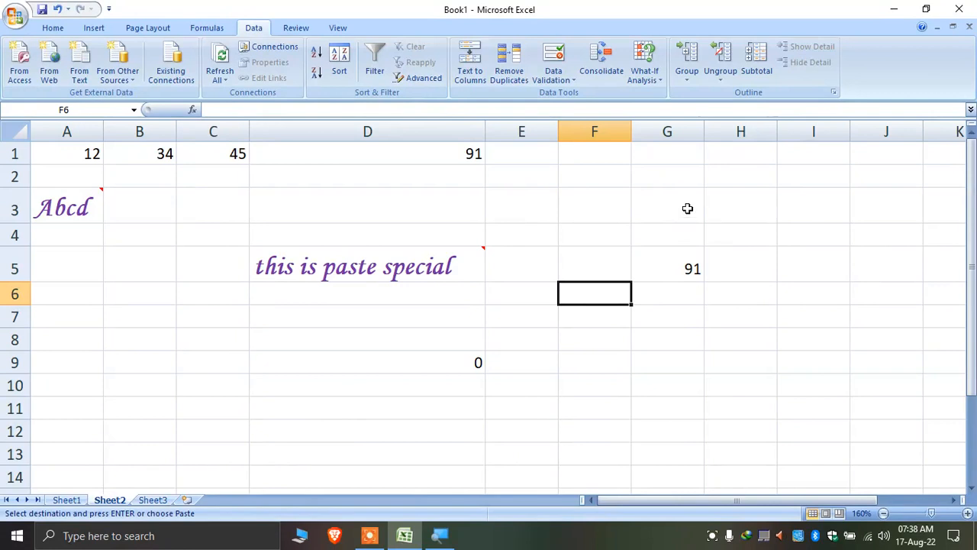
{"action": "left_click_drag", "start_coordinate": [751, 152], "coordinate": [762, 441]}
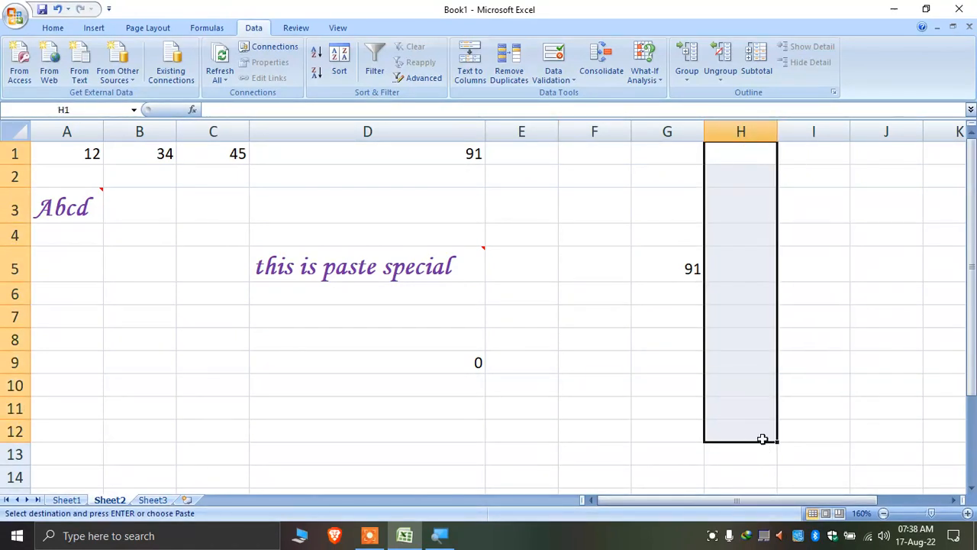
{"action": "right_click", "coordinate": [742, 168]}
{"action": "left_click", "coordinate": [807, 218]}
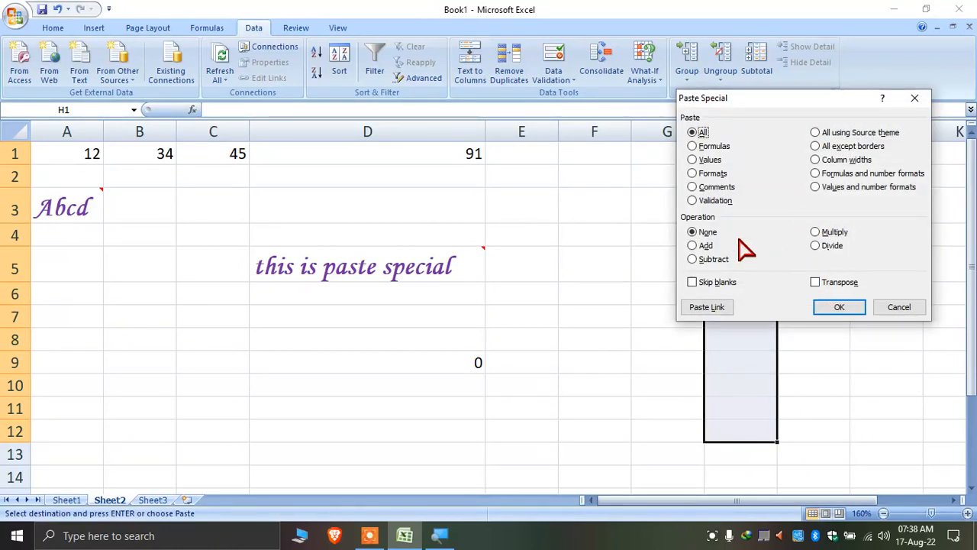
{"action": "left_click", "coordinate": [715, 201]}
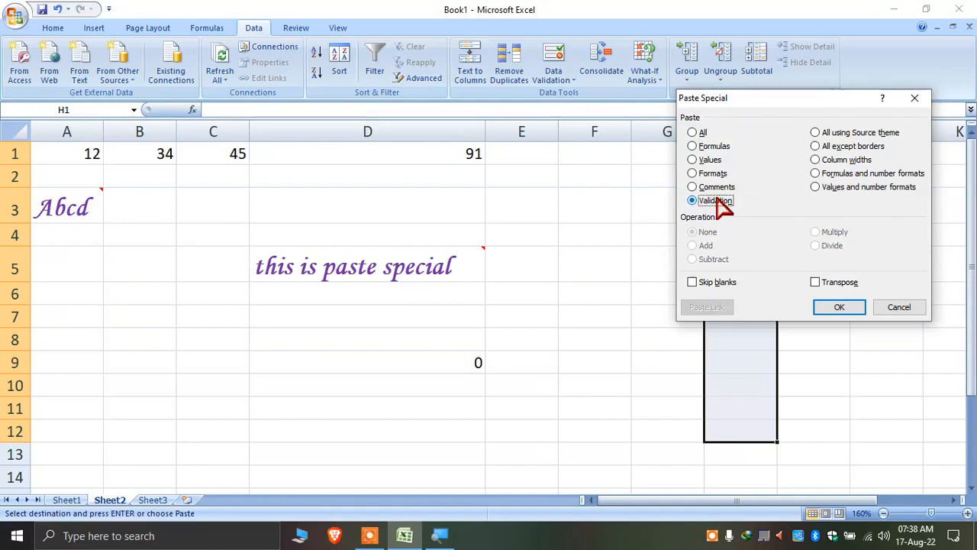
{"action": "left_click", "coordinate": [859, 309]}
{"action": "left_click", "coordinate": [858, 309]}
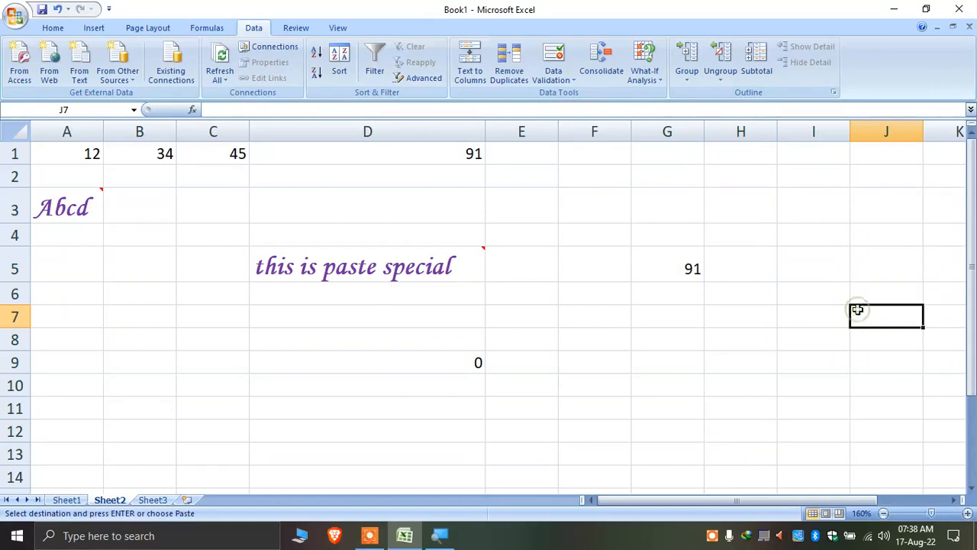
Widen column H and confirm H1 rejects the 7-digit entry 1234568
{"action": "left_click", "coordinate": [789, 297]}
{"action": "left_click", "coordinate": [770, 294]}
{"action": "left_click_drag", "start_coordinate": [754, 384], "coordinate": [817, 131]}
{"action": "left_click", "coordinate": [743, 150]}
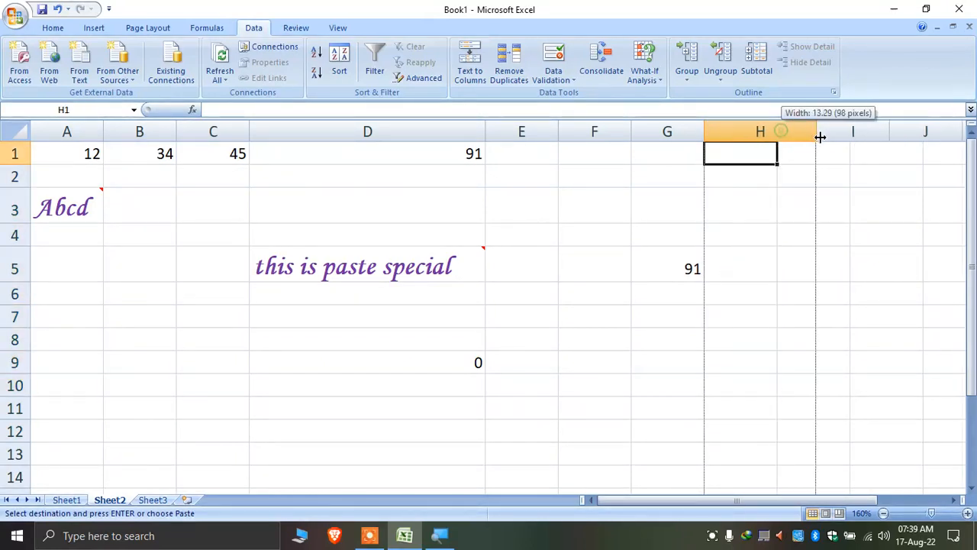
{"action": "mouse_move", "coordinate": [764, 167]}
{"action": "left_mouse_down"}
{"action": "mouse_move", "coordinate": [760, 206]}
{"action": "mouse_move", "coordinate": [764, 161]}
{"action": "left_mouse_up"}
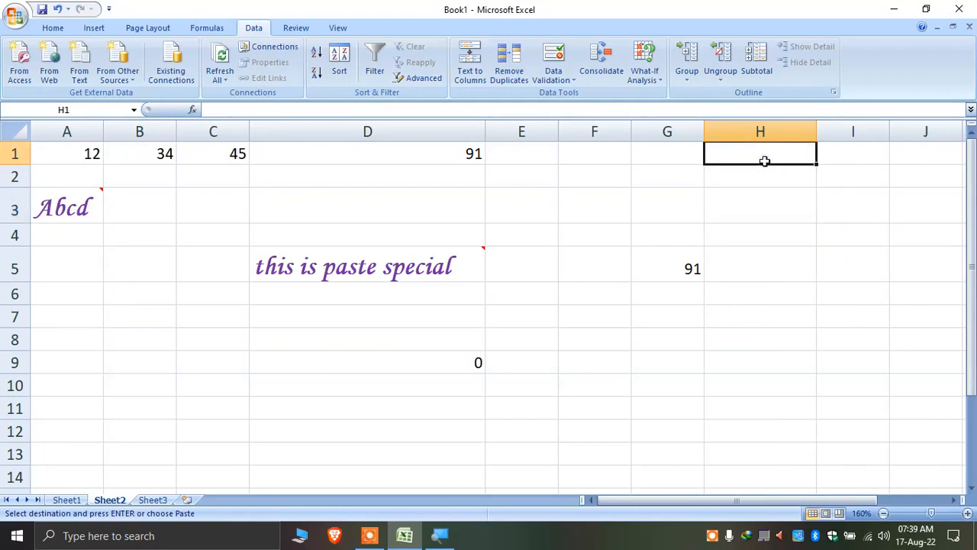
{"action": "type", "text": "1234568"}
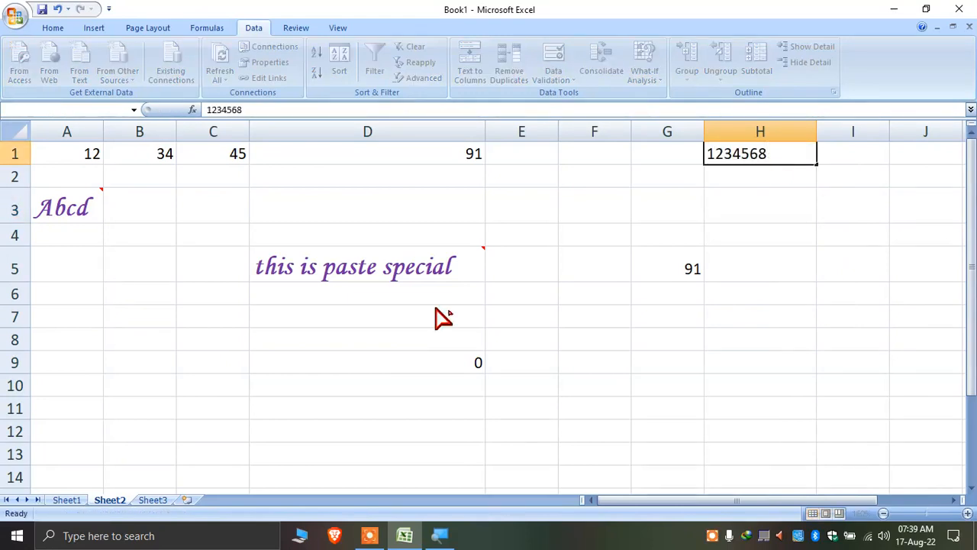
{"action": "key", "text": "Return"}
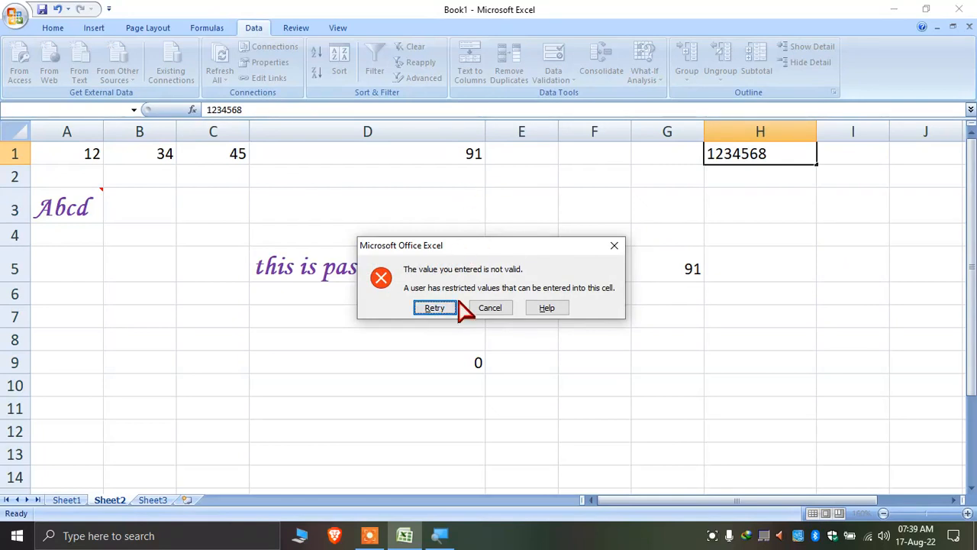
{"action": "left_click", "coordinate": [500, 309]}
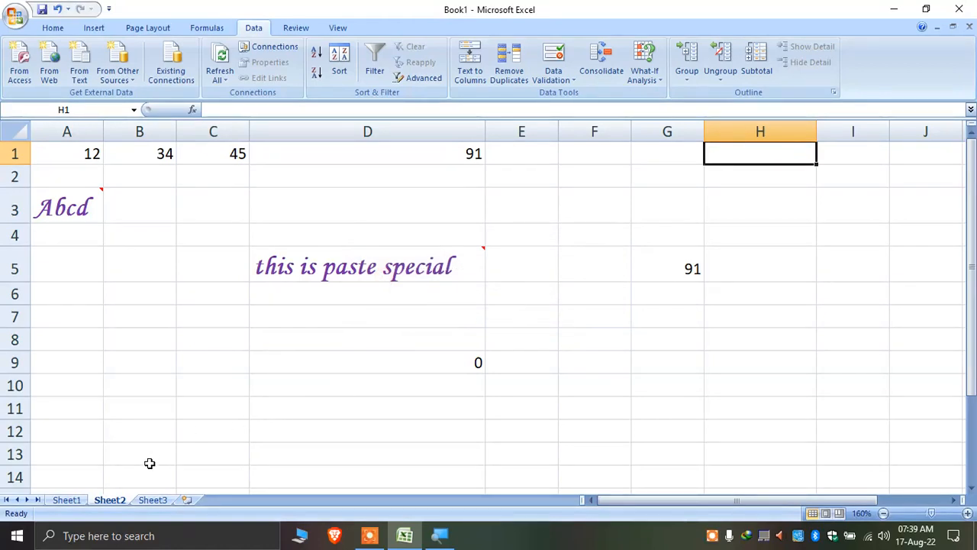
Copy cell C9 on Sheet2
{"action": "left_click", "coordinate": [152, 500]}
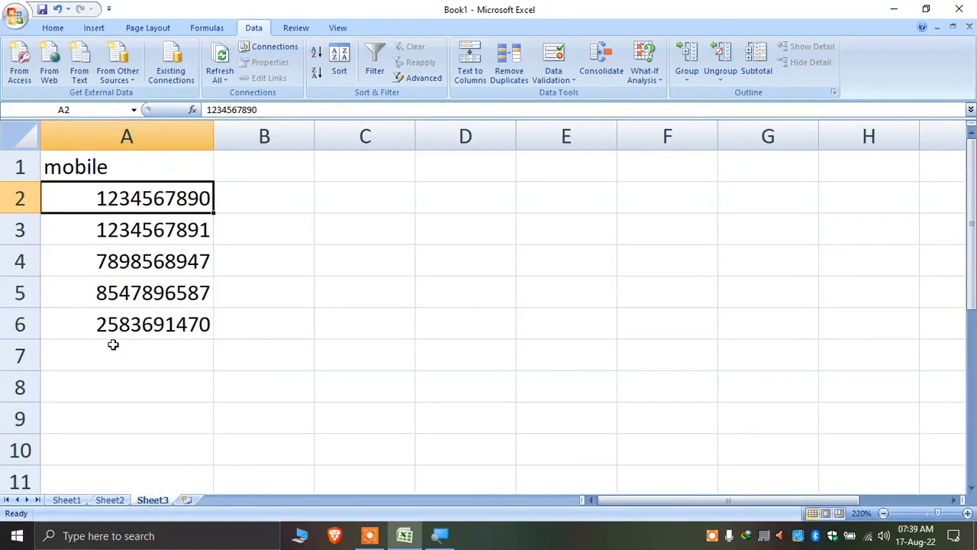
{"action": "left_click", "coordinate": [109, 501]}
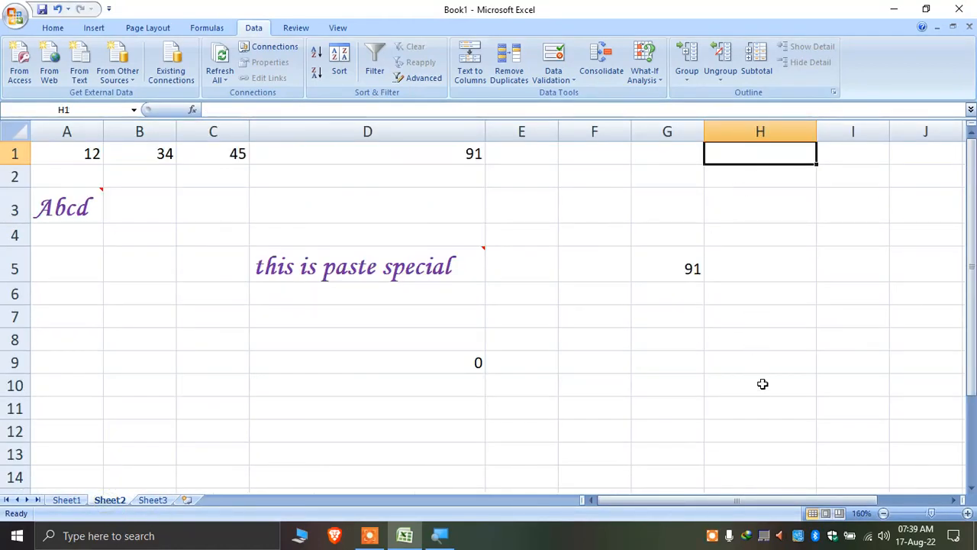
{"action": "left_click_drag", "start_coordinate": [752, 155], "coordinate": [772, 384]}
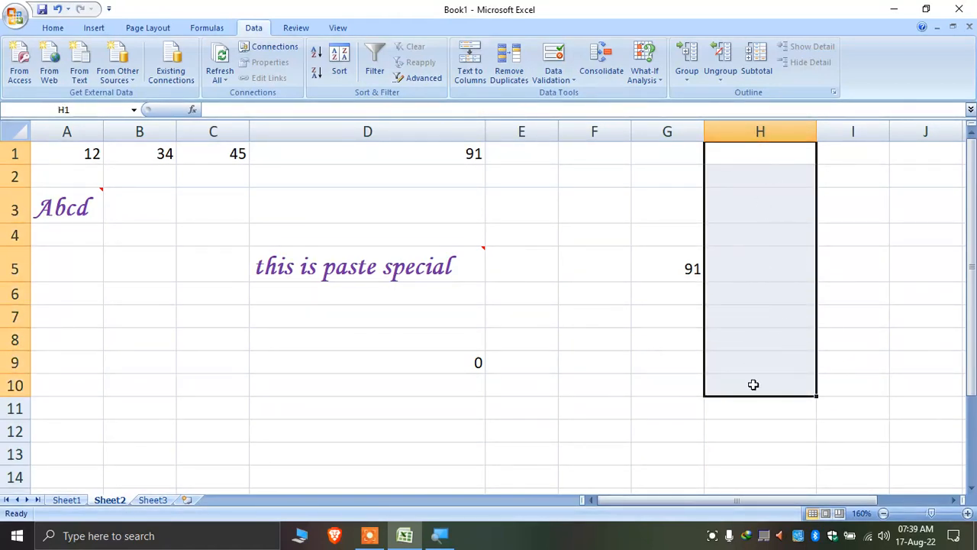
{"action": "left_click", "coordinate": [490, 400]}
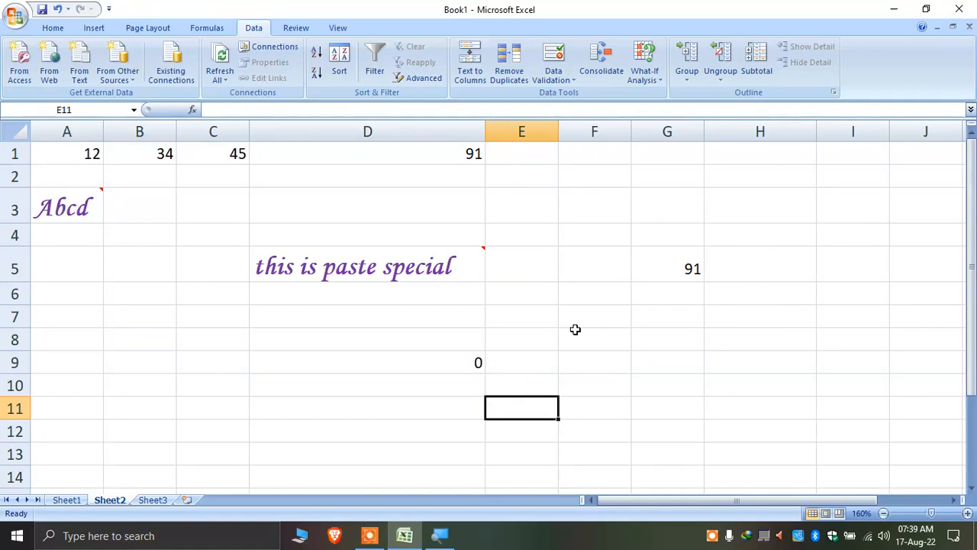
{"action": "right_click", "coordinate": [191, 367]}
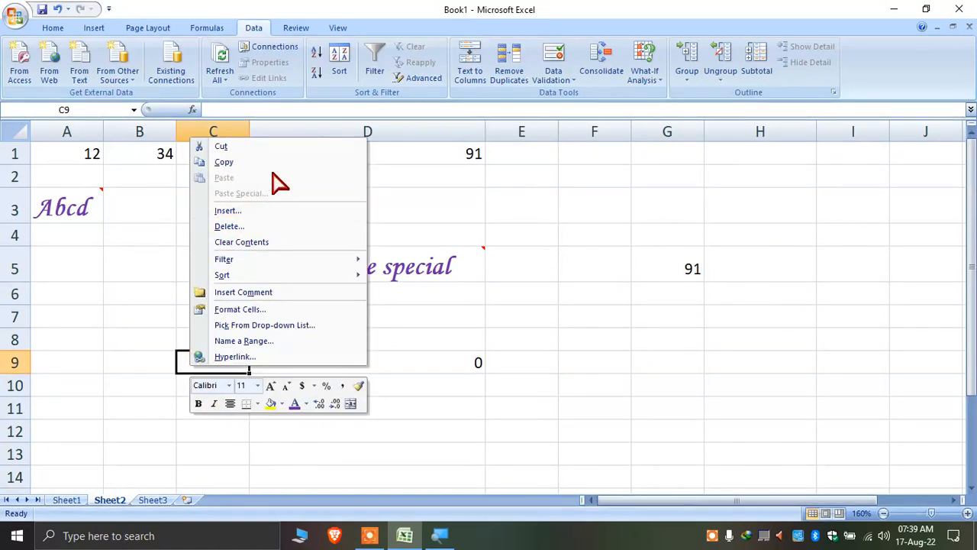
{"action": "left_click", "coordinate": [240, 160]}
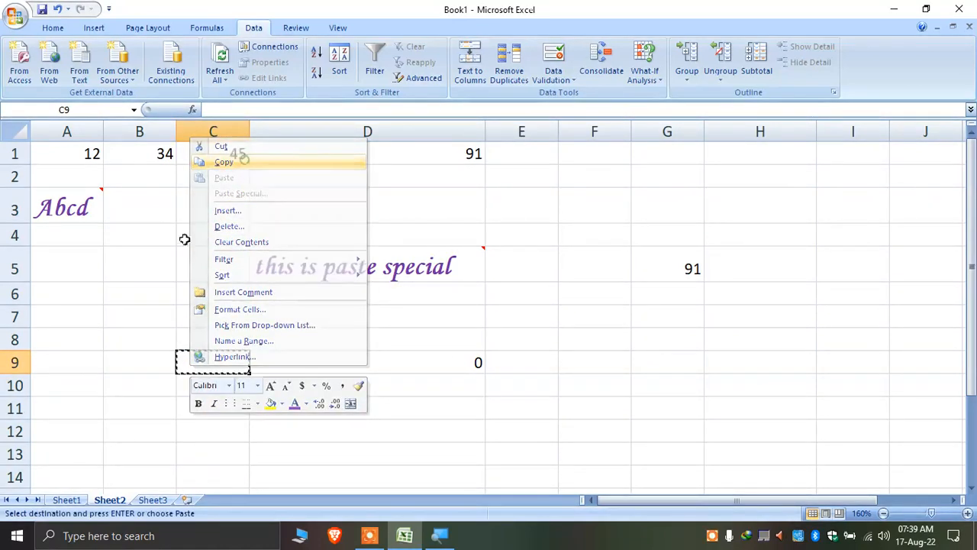
{"action": "right_click", "coordinate": [152, 400]}
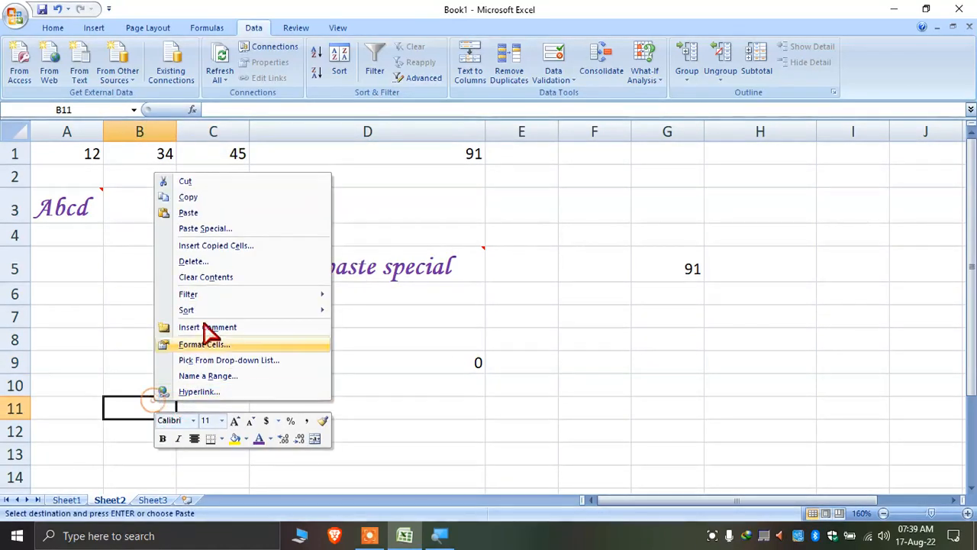
Paste into B11 with Paste Special set to 'All using Source theme'
{"action": "left_click", "coordinate": [244, 227]}
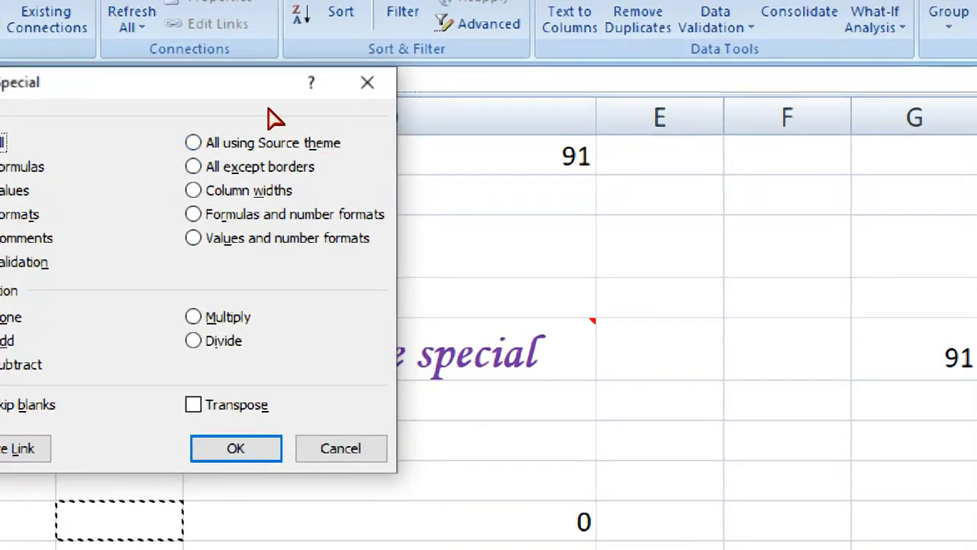
{"action": "left_click_drag", "start_coordinate": [268, 108], "coordinate": [367, 117]}
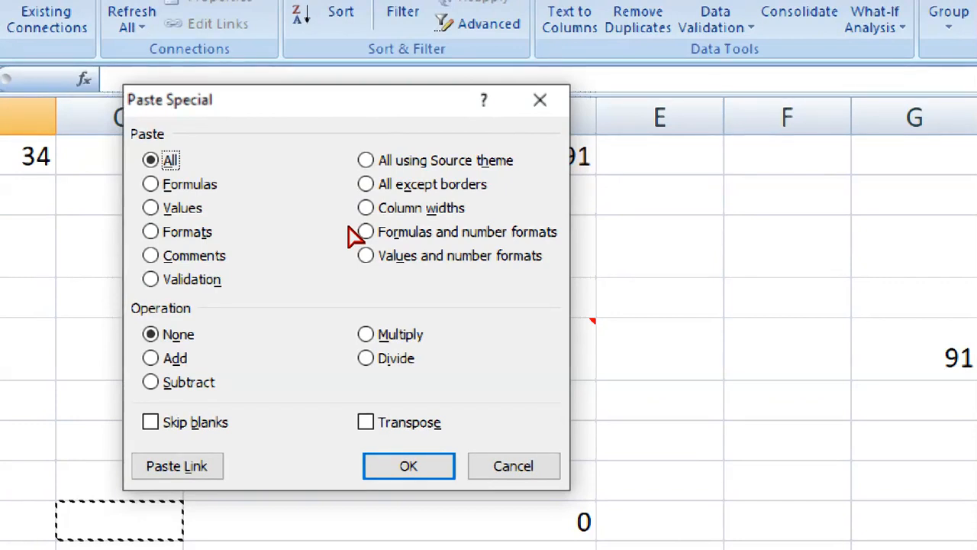
{"action": "left_click", "coordinate": [399, 161]}
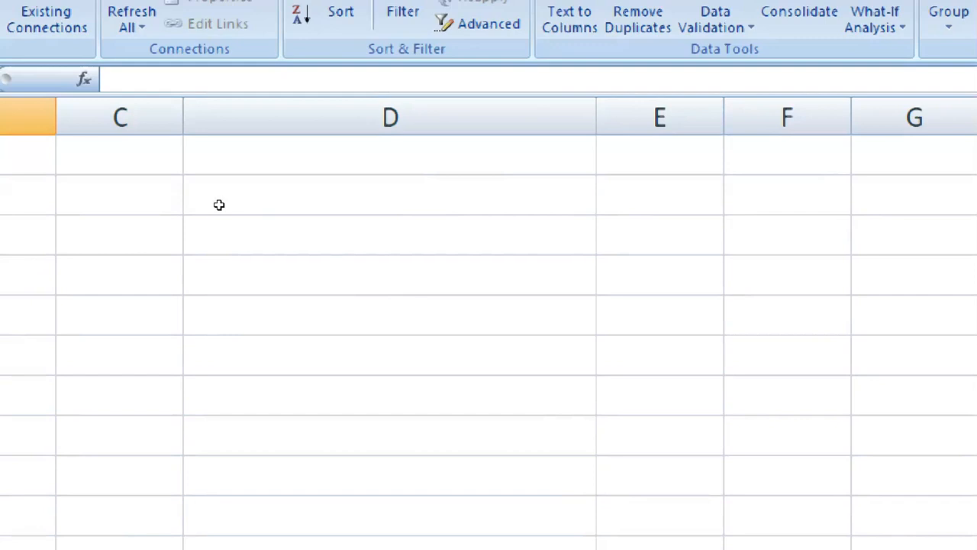
Enter 12 in cell C14 and add a new worksheet, Sheet4
{"action": "left_click", "coordinate": [168, 227]}
{"action": "left_click", "coordinate": [171, 196]}
{"action": "type", "text": "12"}
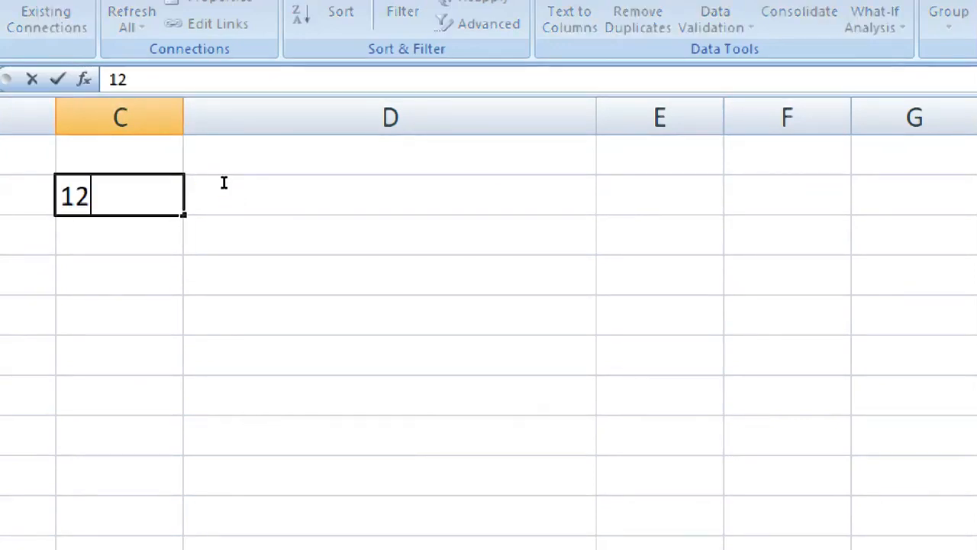
{"action": "key", "text": "Tab"}
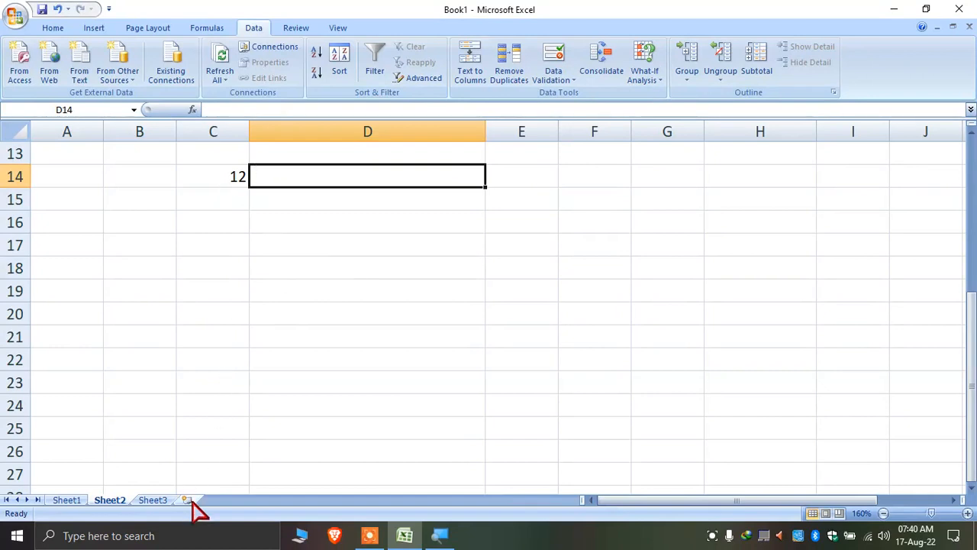
{"action": "left_click", "coordinate": [187, 500]}
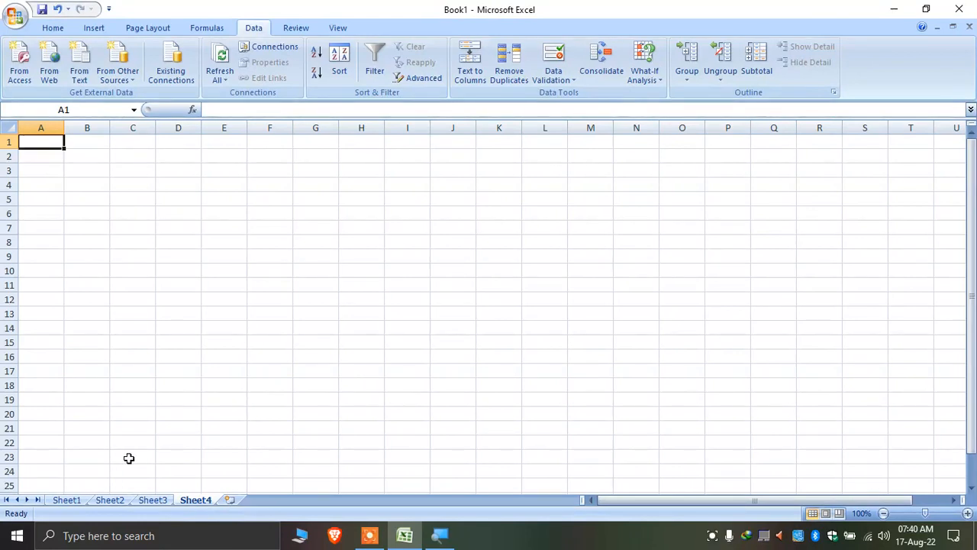
Insert Sheet5 and enter 12, 3, 4 across A1:C1
{"action": "key", "text": "shift+F11"}
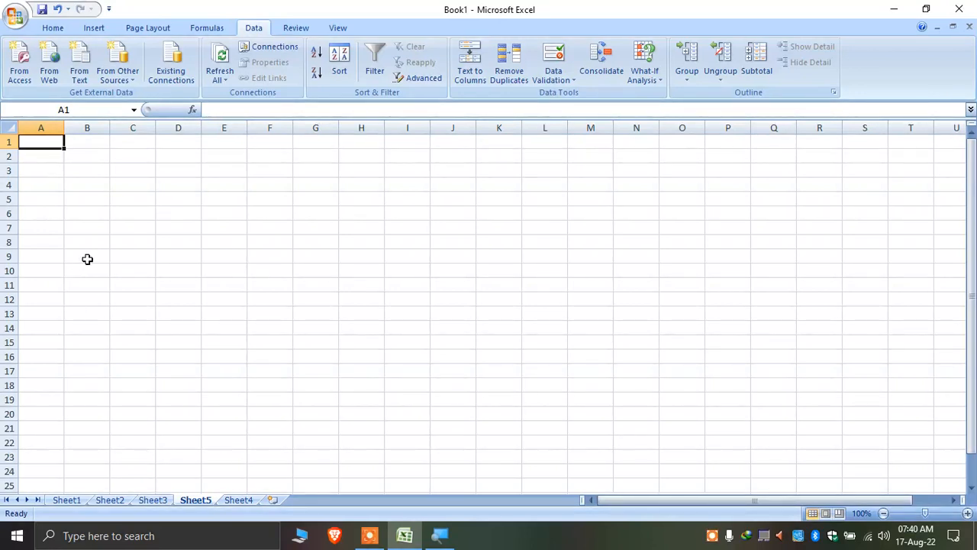
{"action": "scroll", "coordinate": [85, 260], "scroll_direction": "up", "scroll_amount": 7}
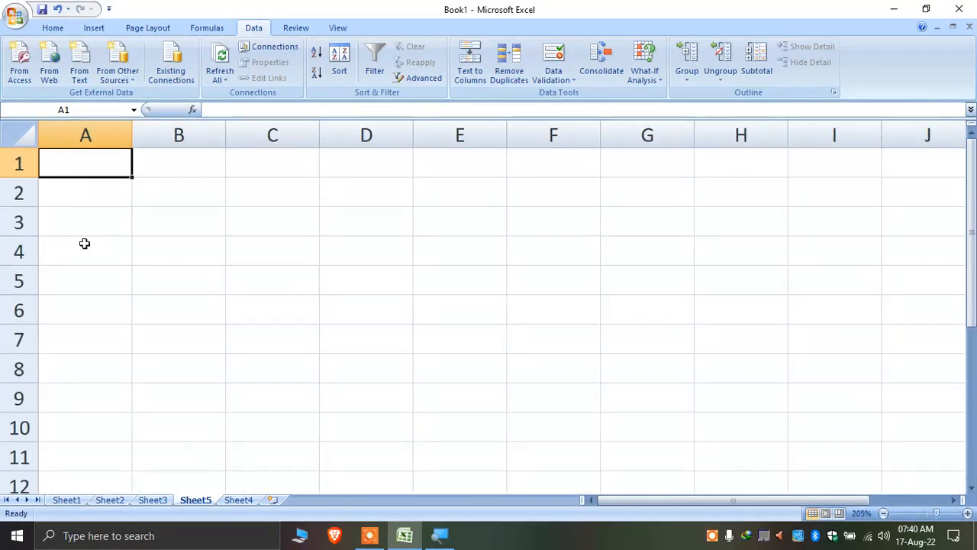
{"action": "type", "text": "12"}
{"action": "key", "text": "Tab"}
{"action": "type", "text": "3"}
{"action": "key", "text": "Tab"}
Enter 2, 34, 5 across A2:C2 and select the A1:C2 block
{"action": "key", "text": "Tab"}
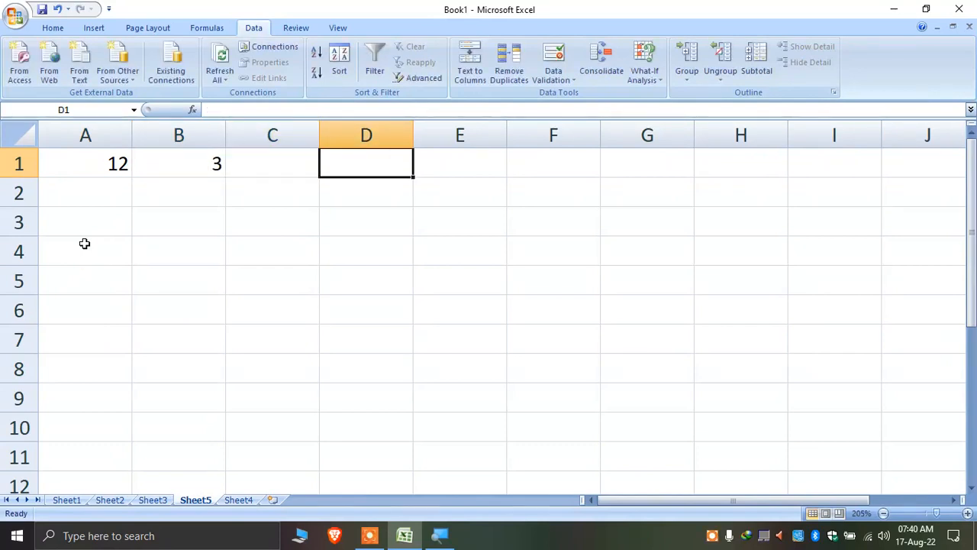
{"action": "key", "text": "Left"}
{"action": "type", "text": "4"}
{"action": "key", "text": "Return"}
{"action": "key", "text": "Left"}
{"action": "type", "text": "2"}
{"action": "key", "text": "Tab"}
{"action": "type", "text": "34"}
{"action": "key", "text": "Tab"}
{"action": "type", "text": "5"}
{"action": "key", "text": "Tab"}
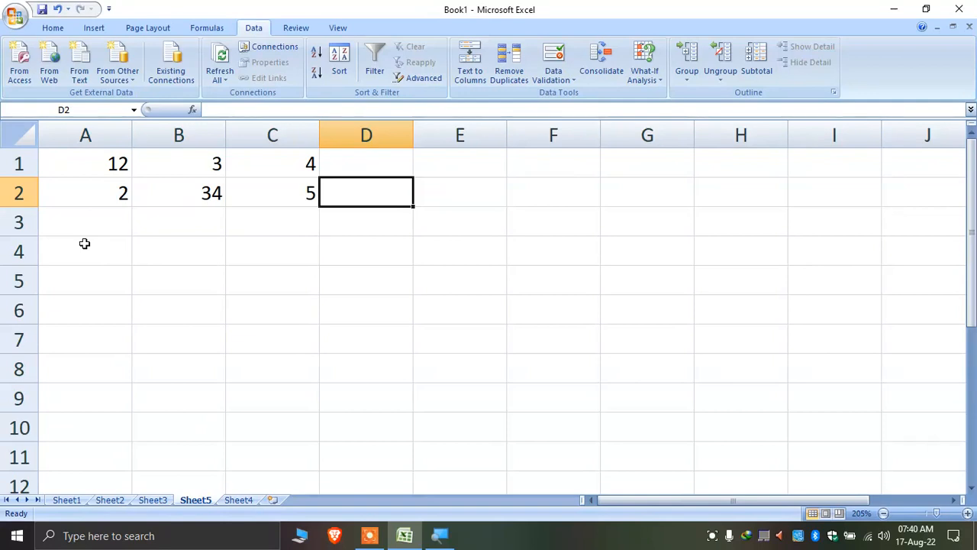
{"action": "left_click_drag", "start_coordinate": [84, 153], "coordinate": [272, 181]}
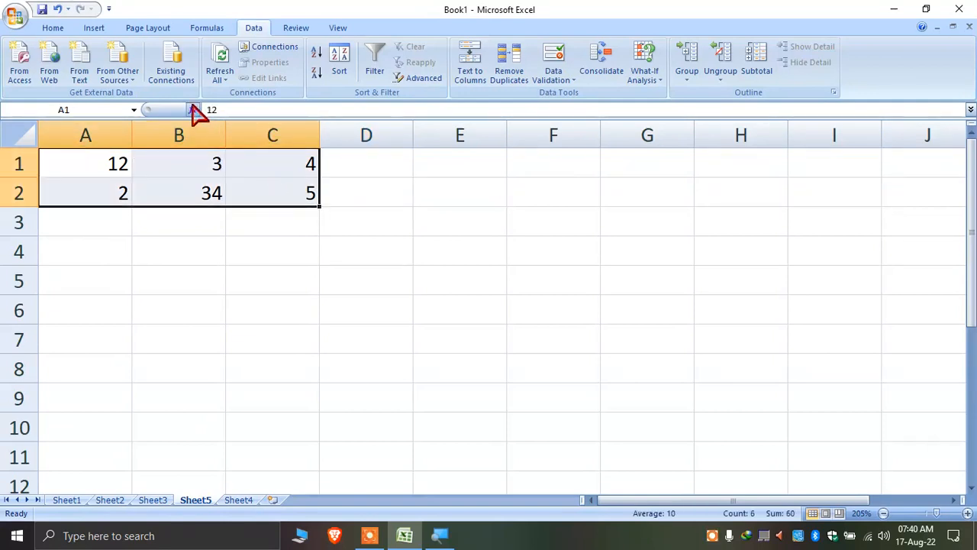
Apply All Borders to A1:C2 and check the result in print preview
{"action": "left_click", "coordinate": [59, 30]}
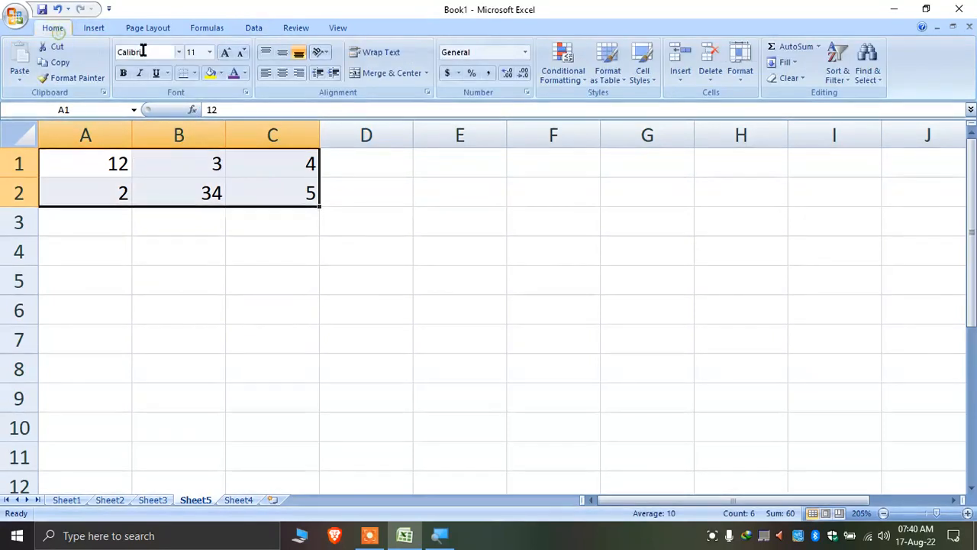
{"action": "left_click", "coordinate": [196, 74]}
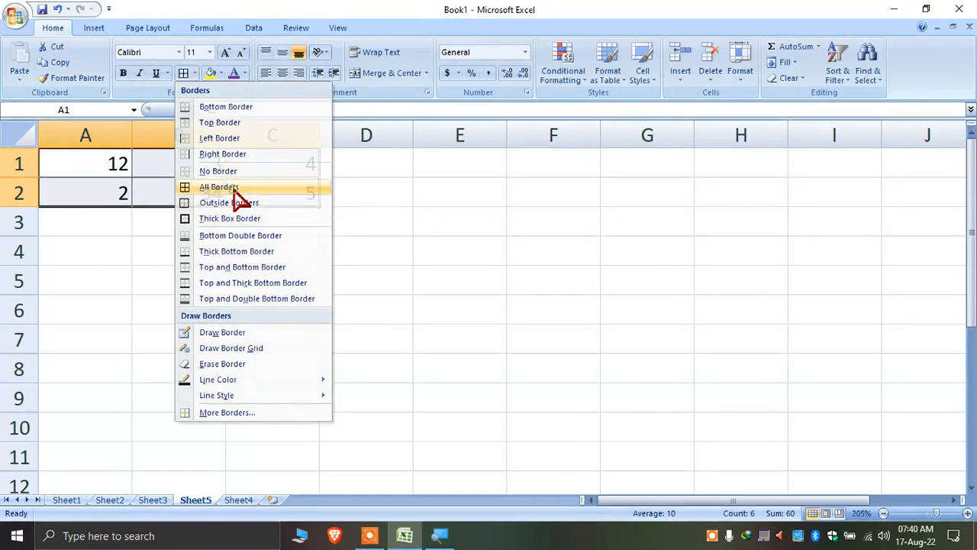
{"action": "left_click", "coordinate": [235, 190]}
{"action": "left_click", "coordinate": [247, 249]}
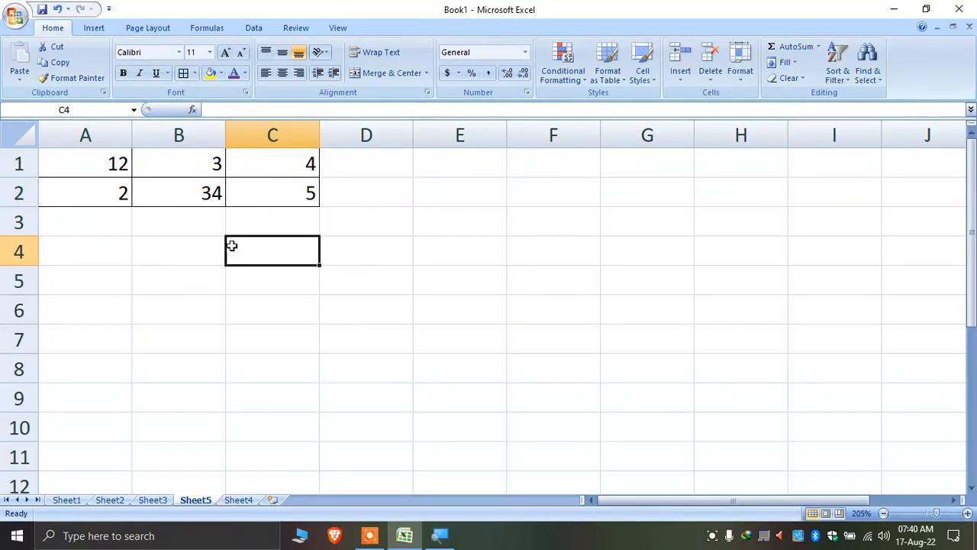
{"action": "key", "text": "ctrl+F2"}
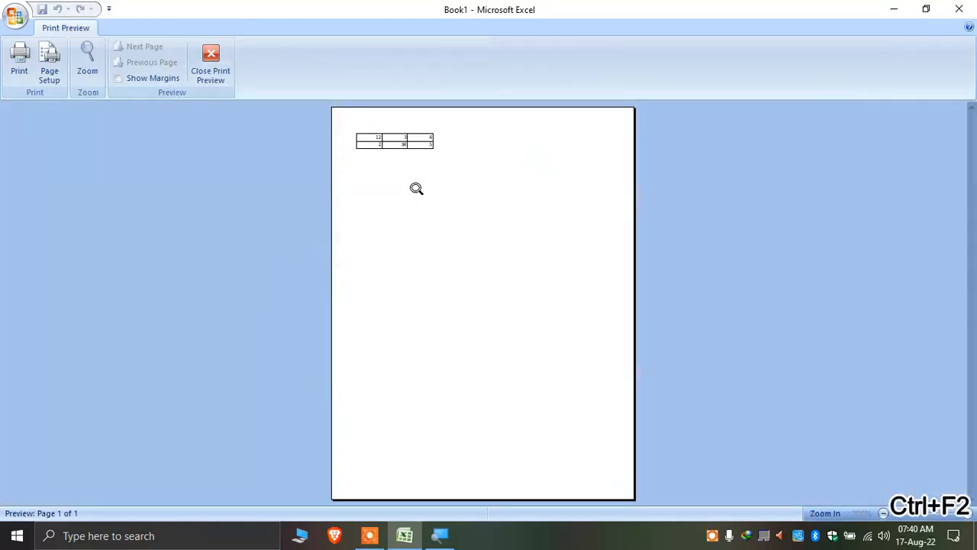
{"action": "left_click", "coordinate": [415, 155]}
{"action": "left_click", "coordinate": [210, 67]}
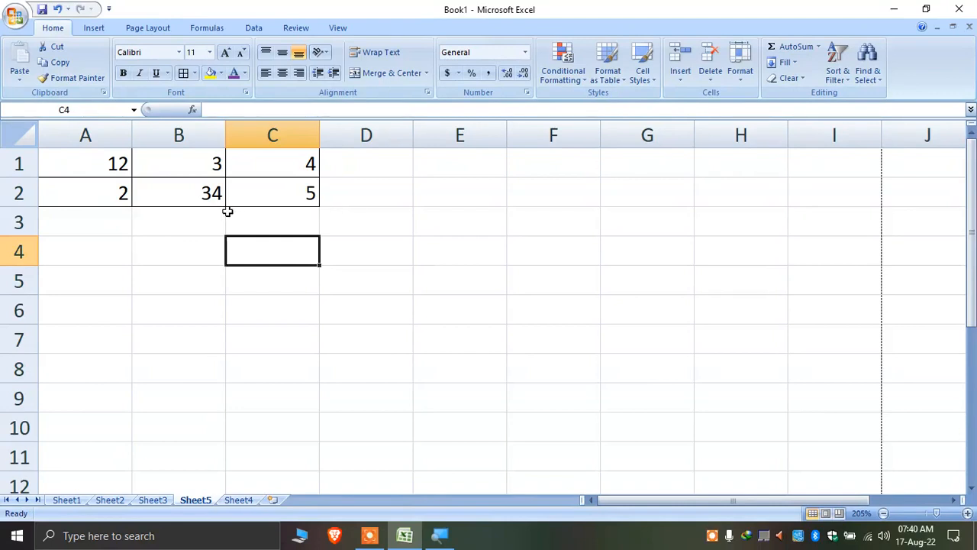
Copy A1:C2 to E4, preview the printout, then delete the values in E4:G5
{"action": "left_click_drag", "start_coordinate": [282, 192], "coordinate": [77, 148]}
{"action": "right_click", "coordinate": [114, 174]}
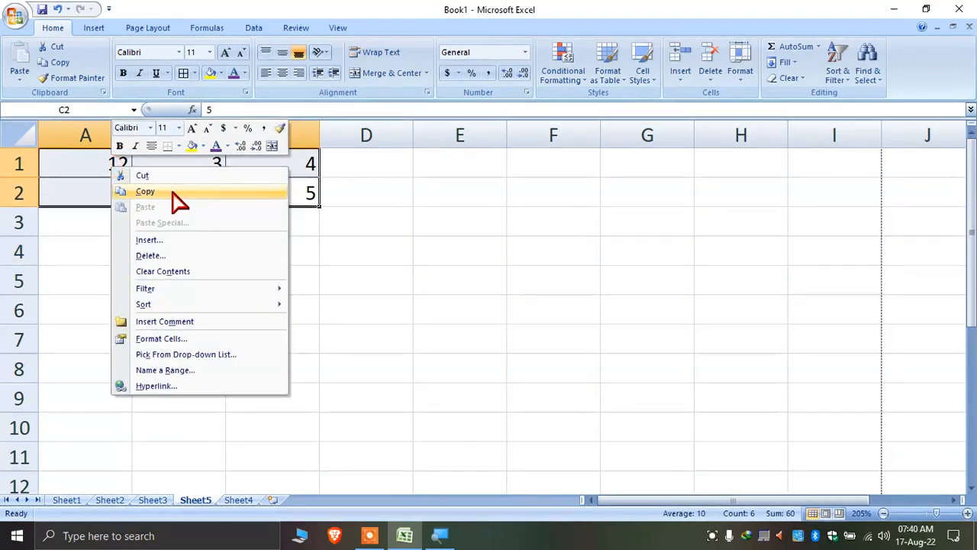
{"action": "left_click", "coordinate": [171, 191]}
{"action": "right_click", "coordinate": [474, 263]}
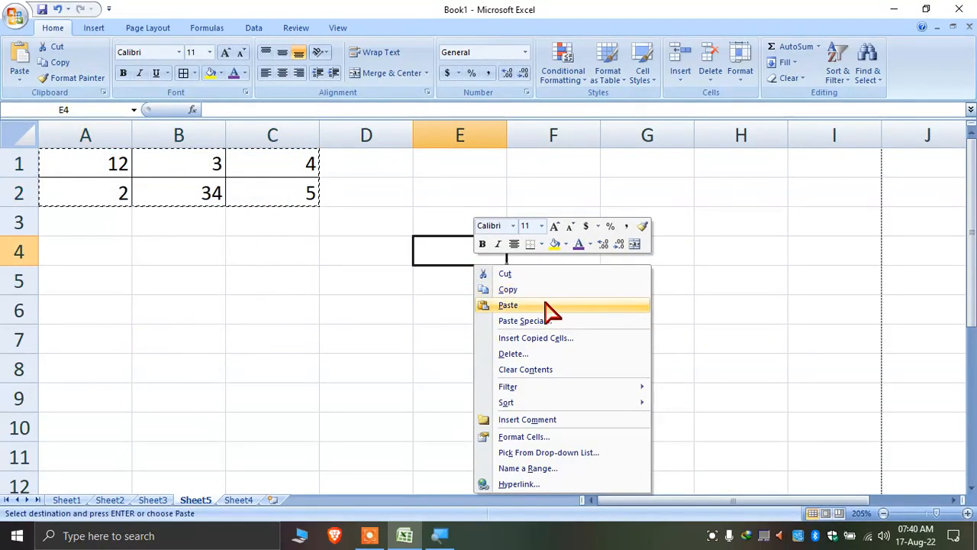
{"action": "left_click", "coordinate": [547, 306]}
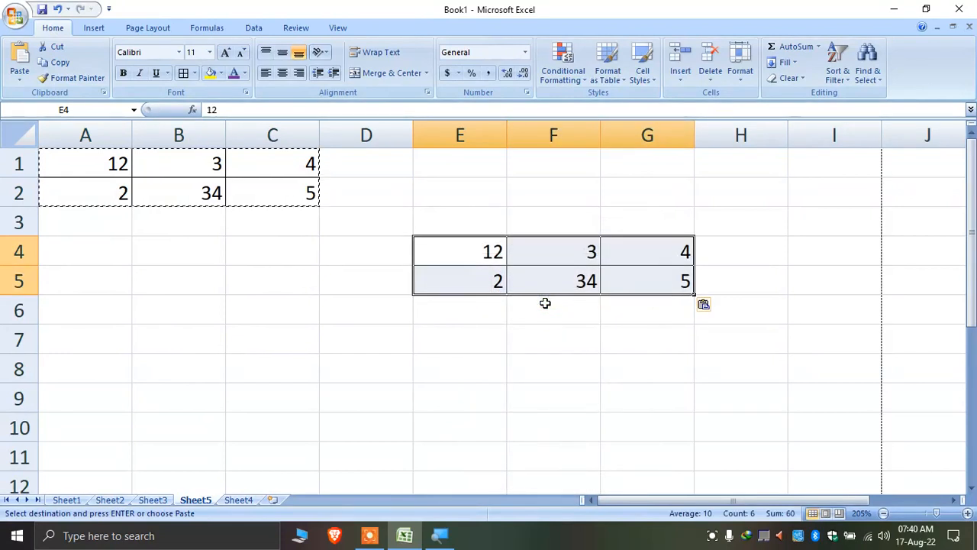
{"action": "key", "text": "ctrl+F2"}
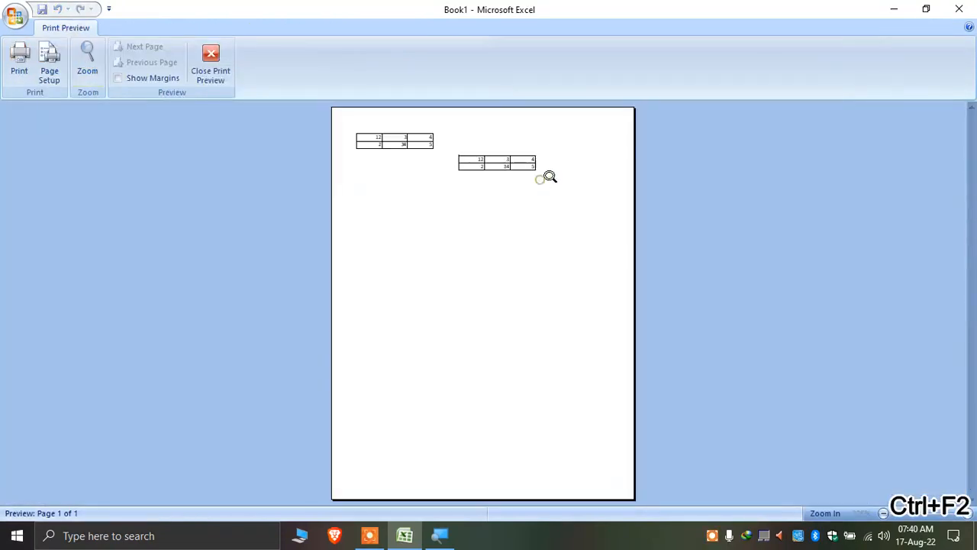
{"action": "left_click", "coordinate": [508, 168]}
{"action": "key", "text": "Escape"}
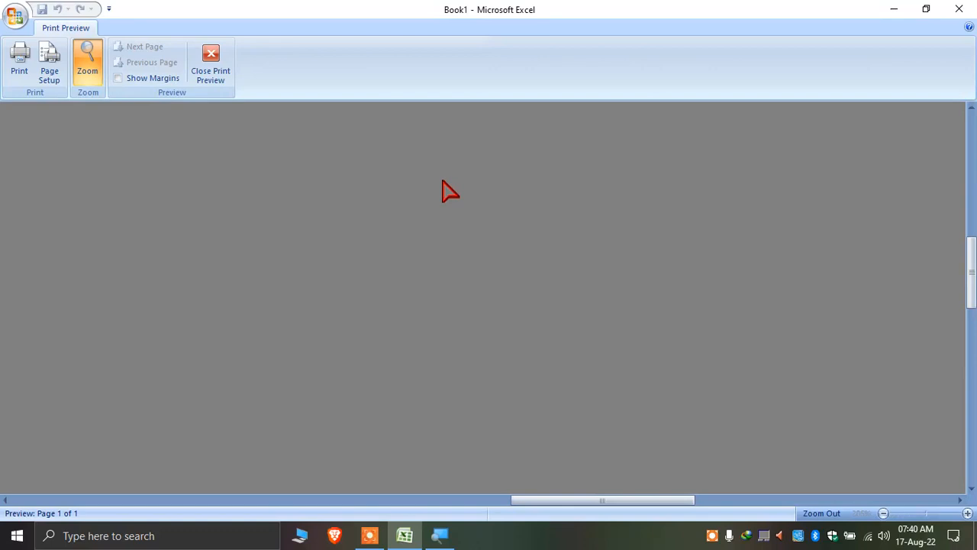
{"action": "key", "text": "Delete"}
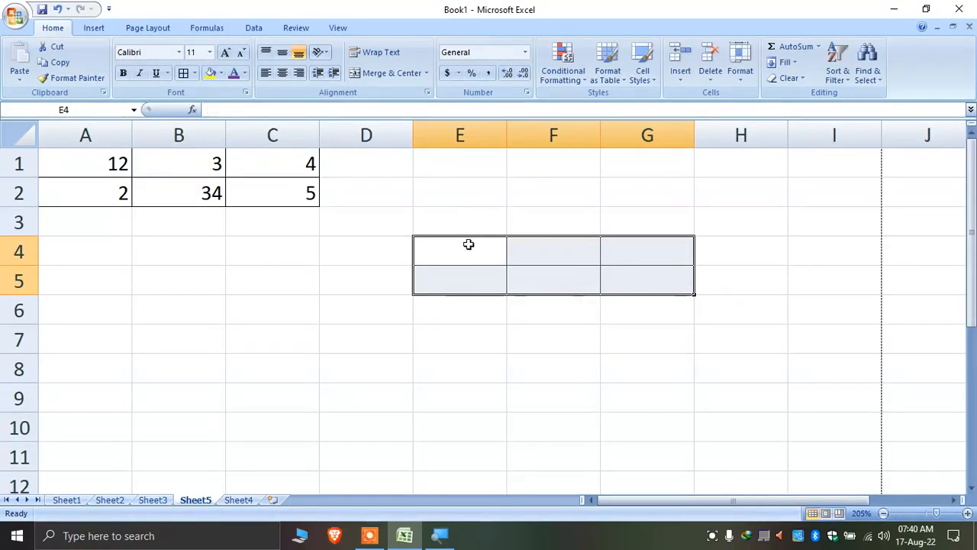
Remove the borders from E4:G5 with No Border
{"action": "left_click", "coordinate": [196, 73]}
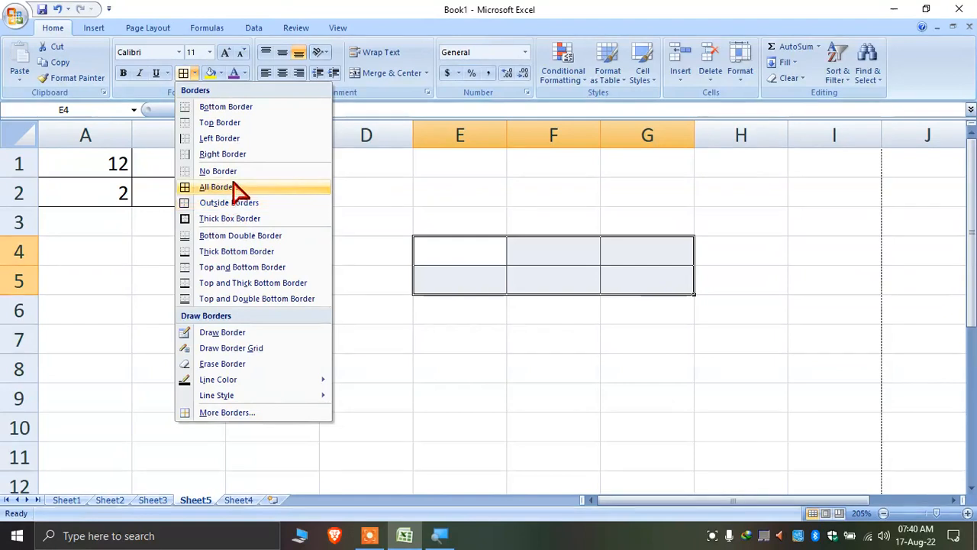
{"action": "left_click", "coordinate": [235, 173]}
{"action": "left_click", "coordinate": [201, 251]}
Paste A1:C2 into E7 with 'All except borders', then undo that paste
{"action": "left_click_drag", "start_coordinate": [268, 190], "coordinate": [54, 165]}
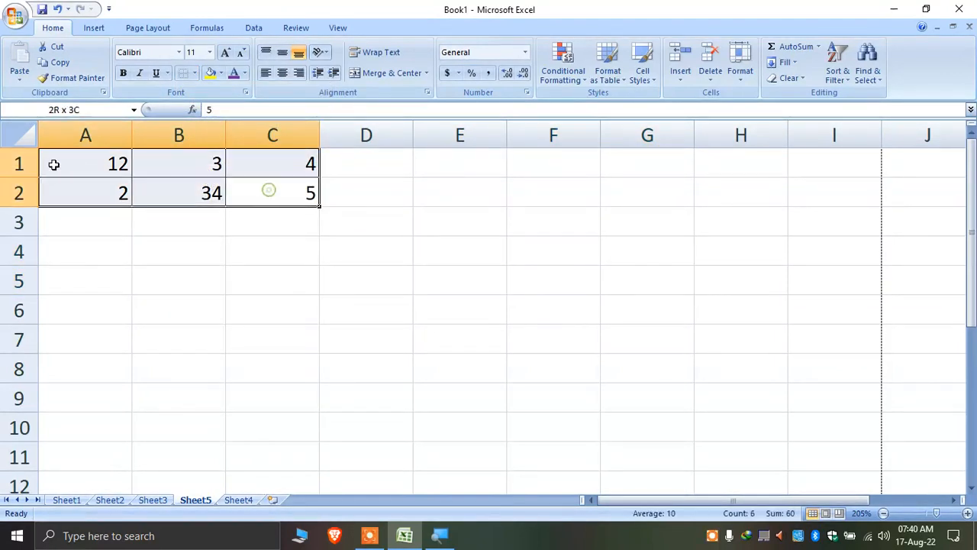
{"action": "right_click", "coordinate": [60, 162]}
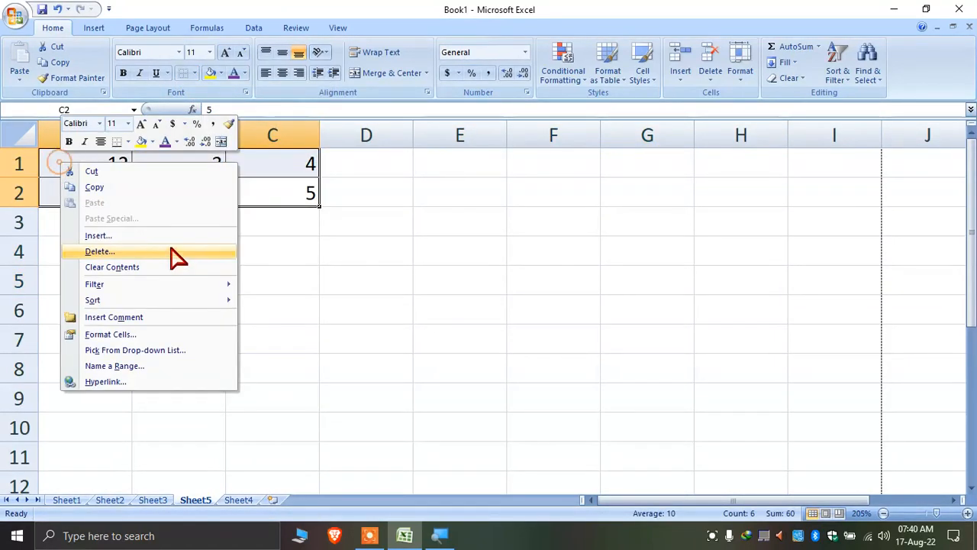
{"action": "left_click", "coordinate": [129, 188]}
{"action": "right_click", "coordinate": [434, 336]}
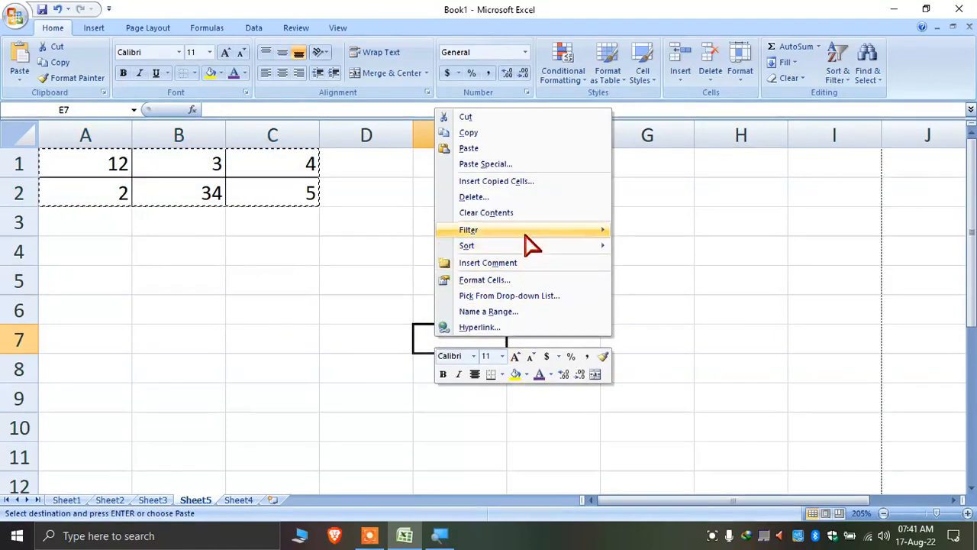
{"action": "left_click", "coordinate": [530, 165]}
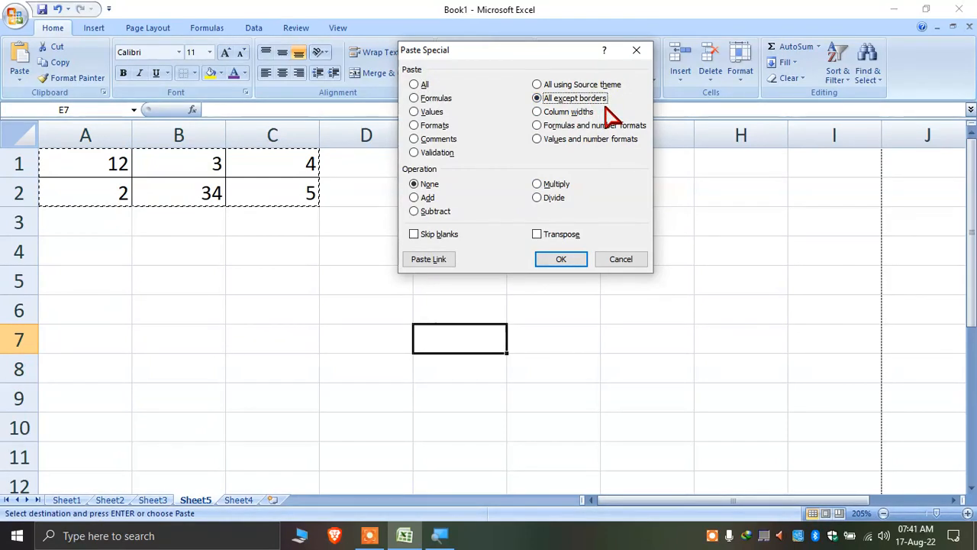
{"action": "left_click", "coordinate": [565, 258]}
{"action": "left_click", "coordinate": [670, 369]}
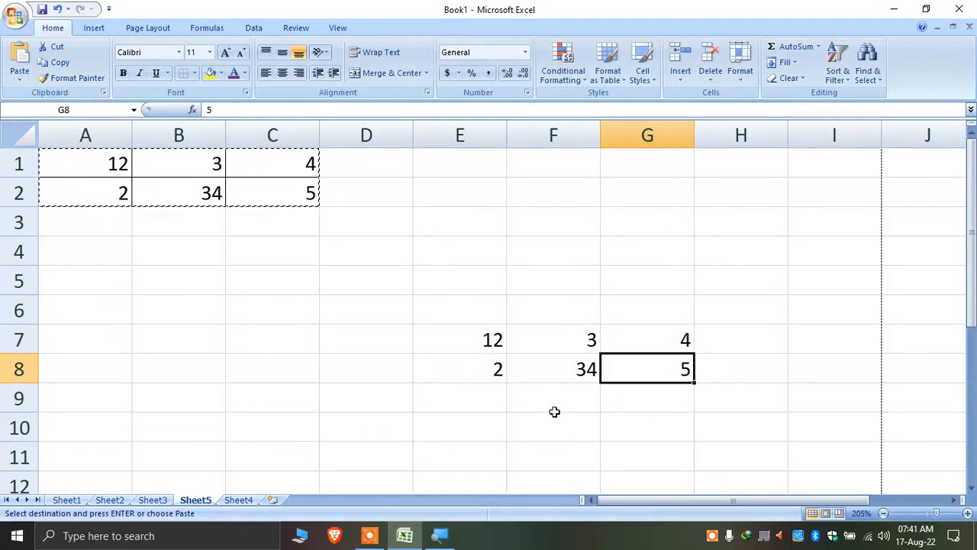
{"action": "key", "text": "ctrl+z"}
{"action": "left_click", "coordinate": [212, 250]}
{"action": "left_click", "coordinate": [178, 200]}
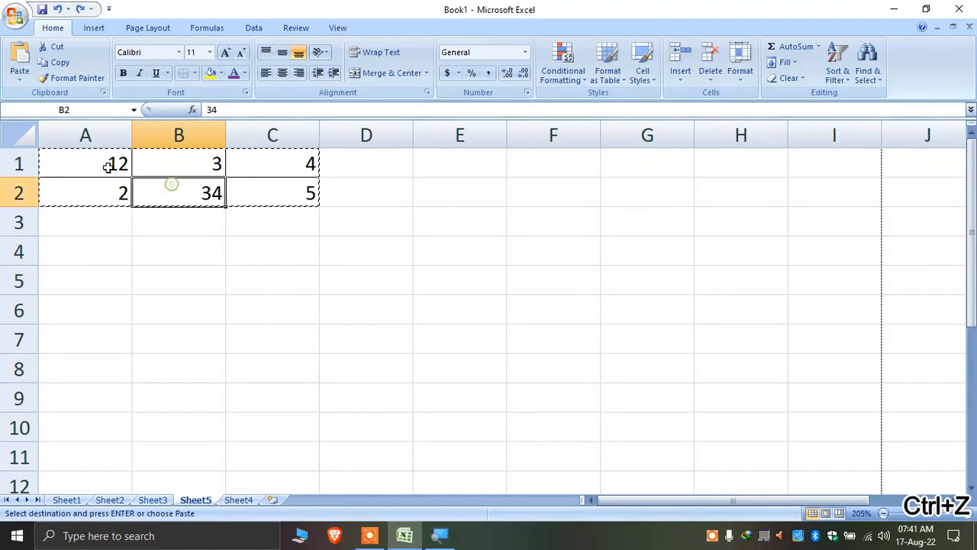
{"action": "left_click_drag", "start_coordinate": [107, 164], "coordinate": [312, 196]}
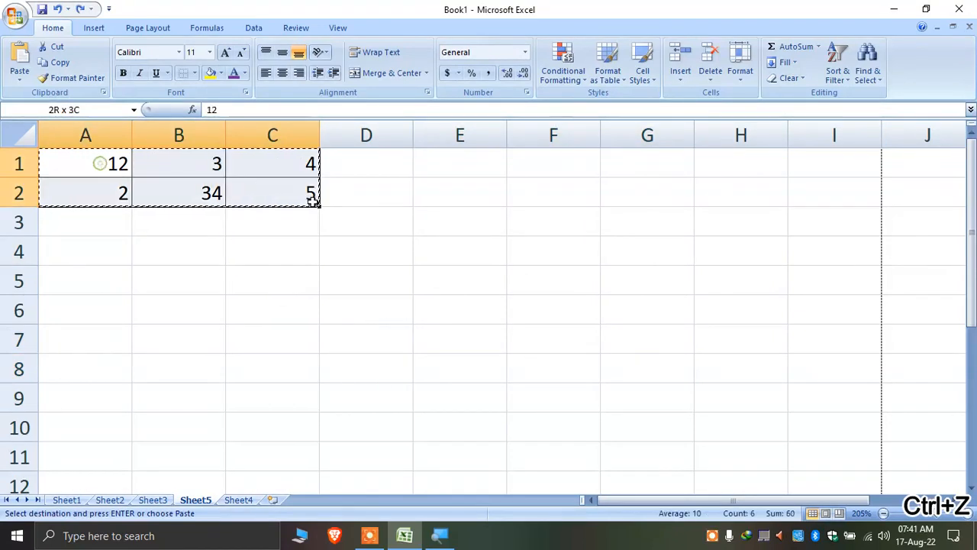
Format the A1:C2 numbers as red, bold Arial Black
{"action": "left_click", "coordinate": [245, 74]}
{"action": "left_click", "coordinate": [241, 195]}
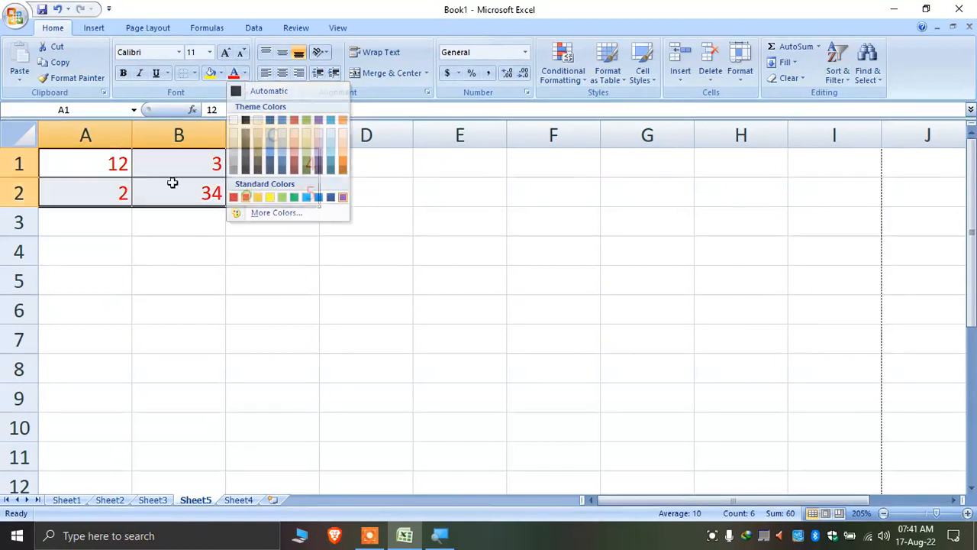
{"action": "left_click", "coordinate": [123, 73]}
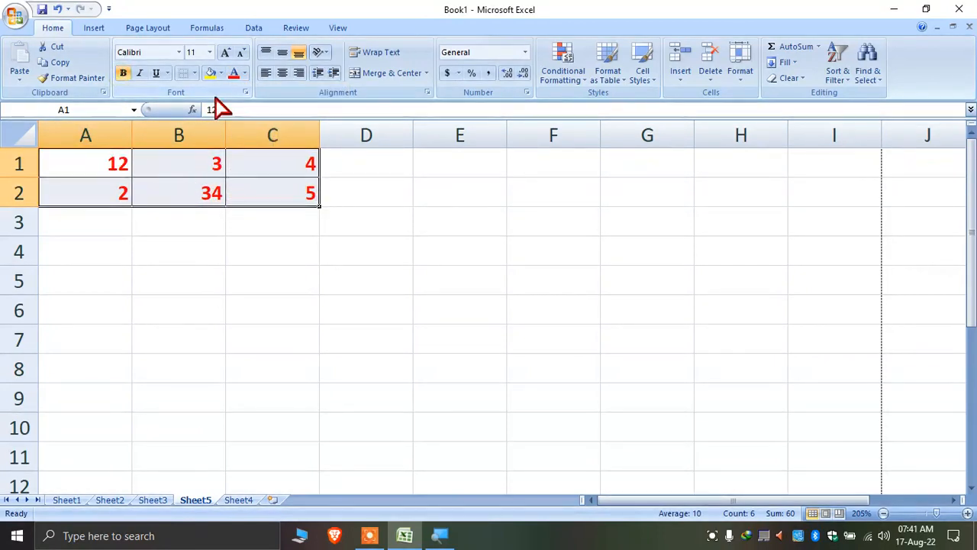
{"action": "left_click", "coordinate": [179, 52]}
{"action": "left_click", "coordinate": [201, 187]}
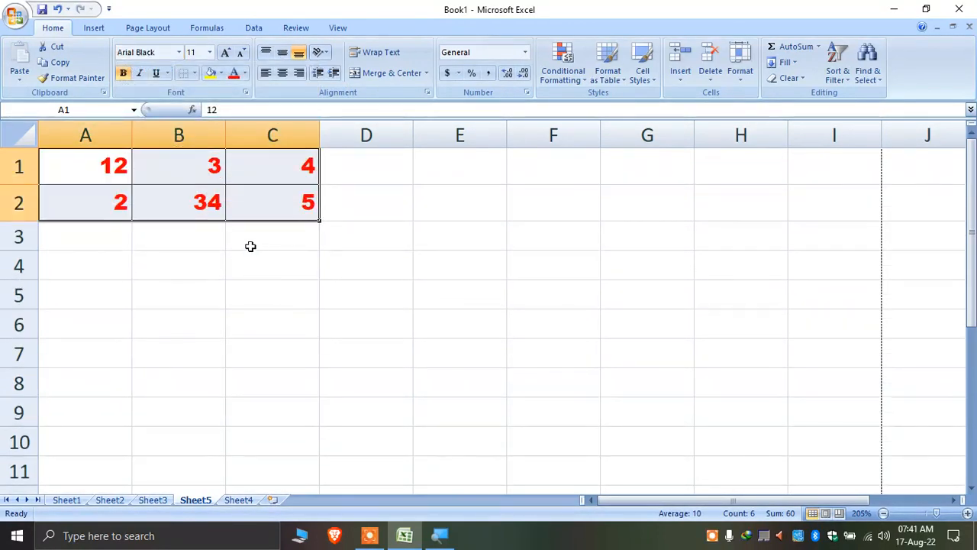
Copy A1:C2 and paste it at E5 using Paste Special's All except borders
{"action": "left_click", "coordinate": [243, 240]}
{"action": "left_click", "coordinate": [106, 164]}
{"action": "left_click_drag", "start_coordinate": [107, 165], "coordinate": [271, 195]}
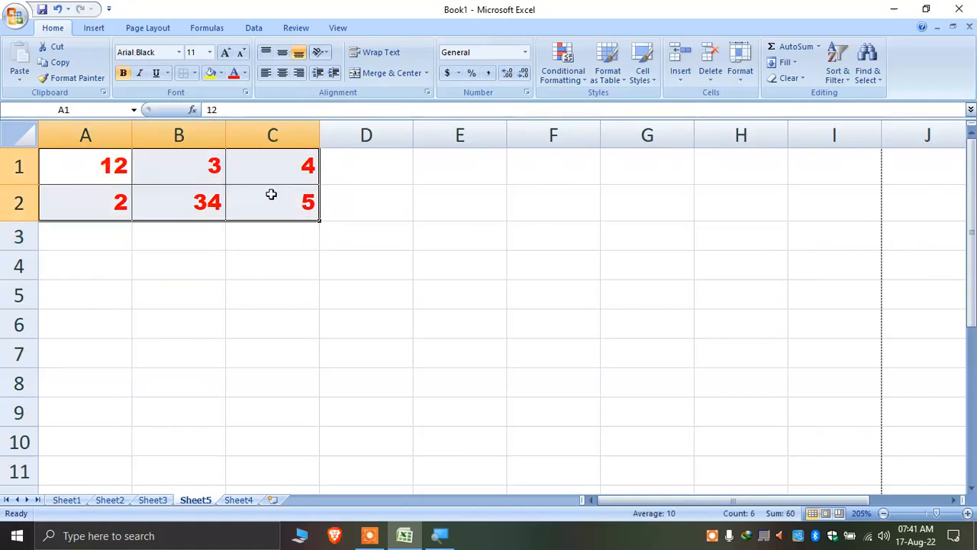
{"action": "key", "text": "ctrl+c"}
{"action": "right_click", "coordinate": [494, 304]}
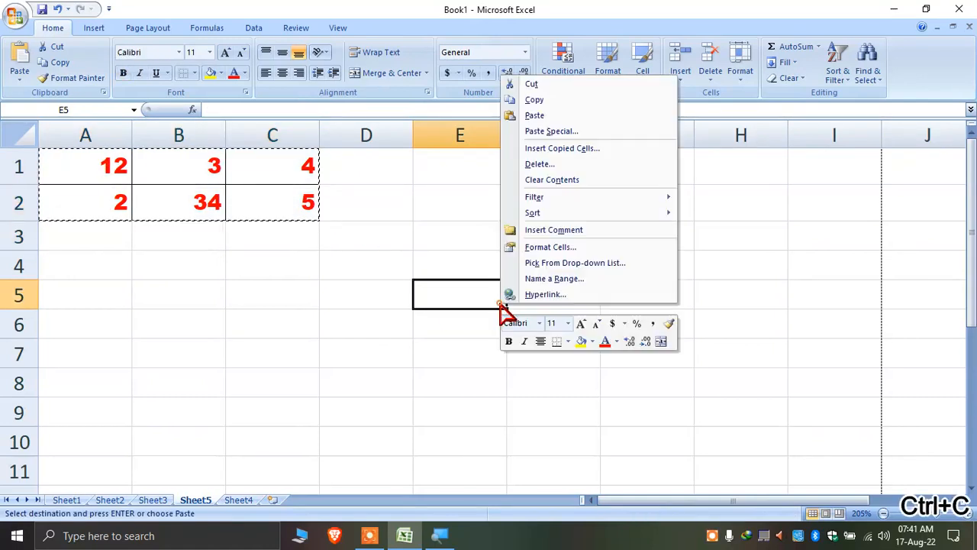
{"action": "left_click", "coordinate": [587, 131]}
{"action": "left_click", "coordinate": [646, 81]}
{"action": "left_click", "coordinate": [635, 66]}
{"action": "left_click", "coordinate": [625, 229]}
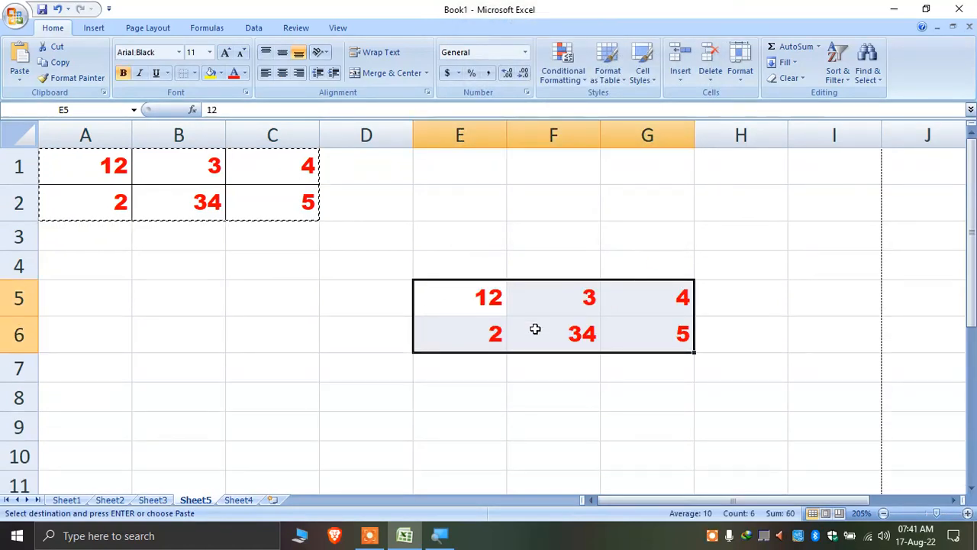
{"action": "left_click", "coordinate": [607, 303]}
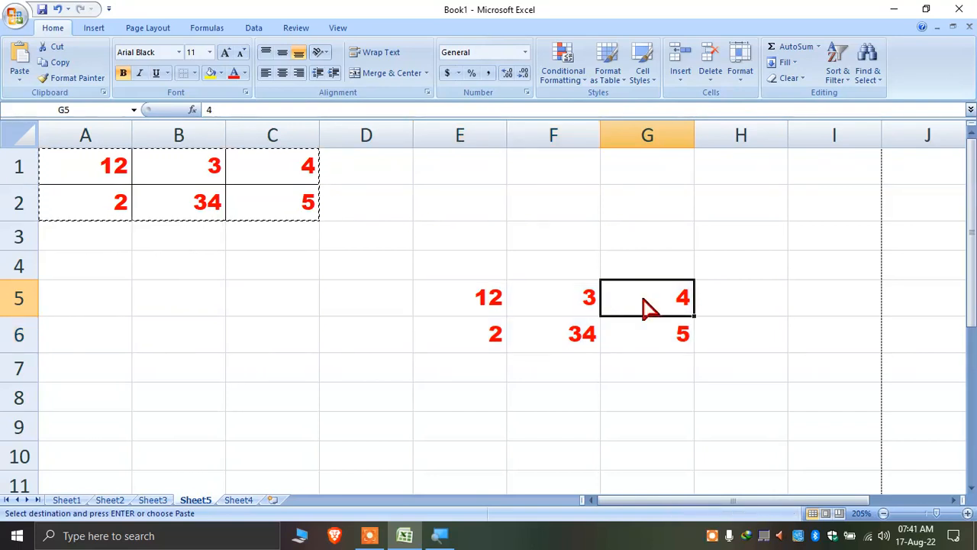
{"action": "left_click_drag", "start_coordinate": [459, 298], "coordinate": [463, 332]}
Open Paste Special on E5:E6 and close it without pasting
{"action": "right_click", "coordinate": [463, 332]}
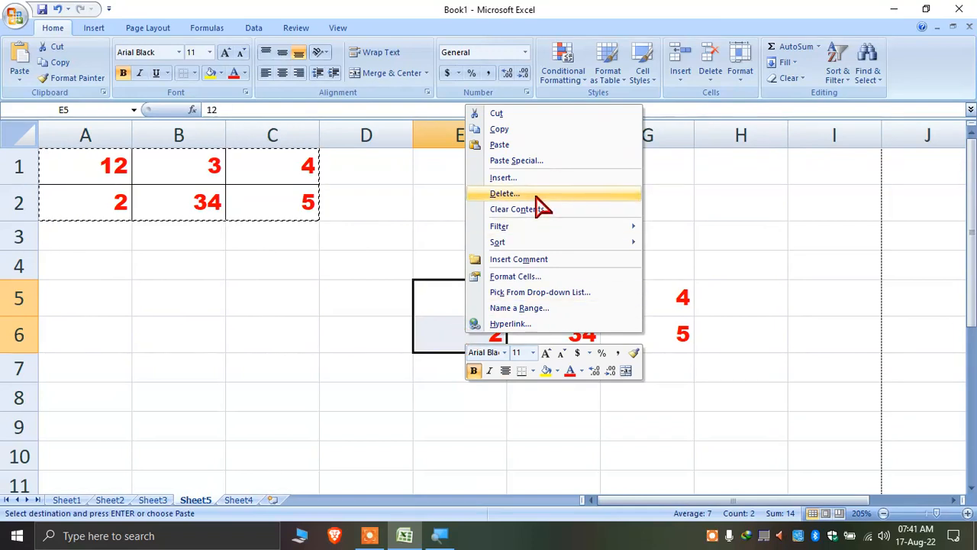
{"action": "left_click", "coordinate": [543, 161]}
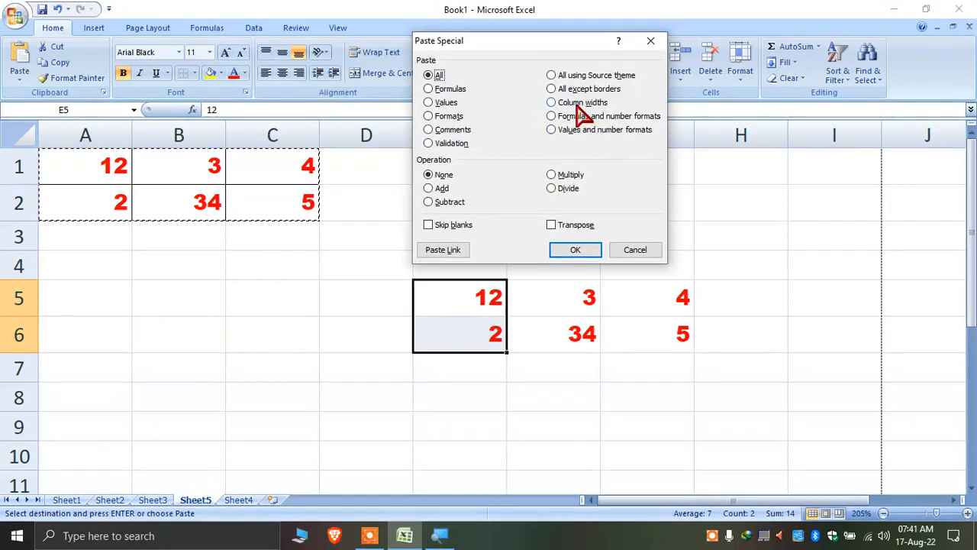
{"action": "left_click", "coordinate": [650, 41]}
{"action": "left_click", "coordinate": [404, 285]}
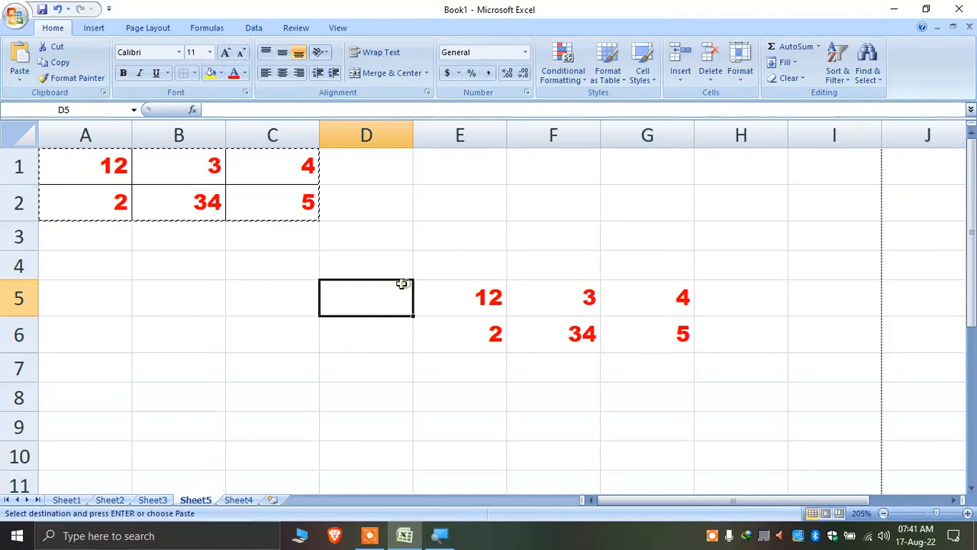
Resize columns A through G: narrow A, D, E, F, G and widen B
{"action": "left_click_drag", "start_coordinate": [132, 135], "coordinate": [96, 135]}
{"action": "left_click_drag", "start_coordinate": [189, 136], "coordinate": [252, 135]}
{"action": "left_click_drag", "start_coordinate": [345, 138], "coordinate": [303, 191]}
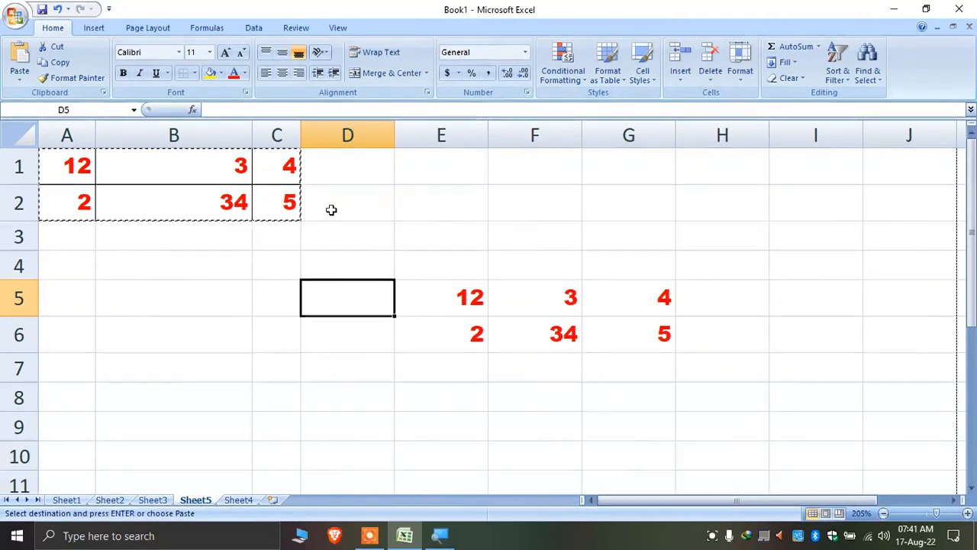
{"action": "left_click_drag", "start_coordinate": [395, 135], "coordinate": [339, 135]}
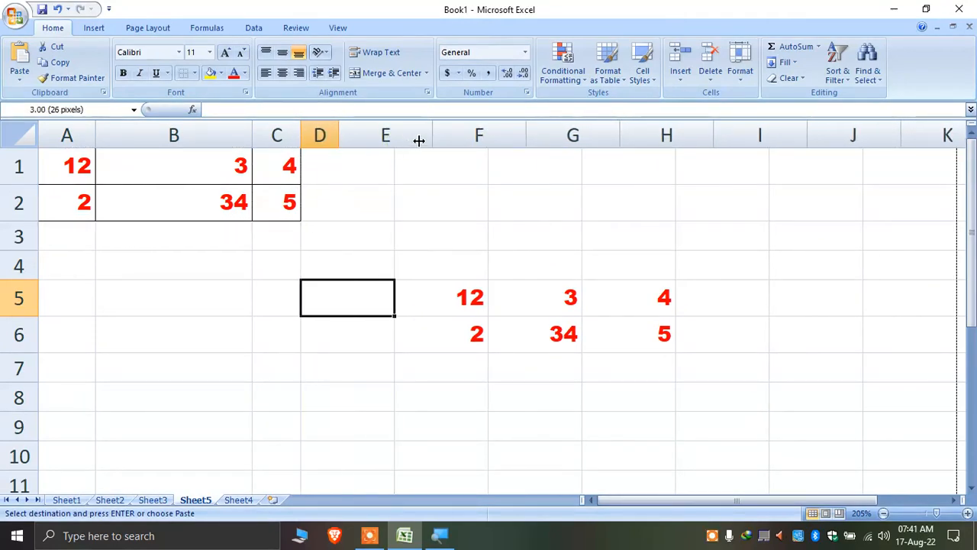
{"action": "left_click_drag", "start_coordinate": [430, 134], "coordinate": [377, 145]}
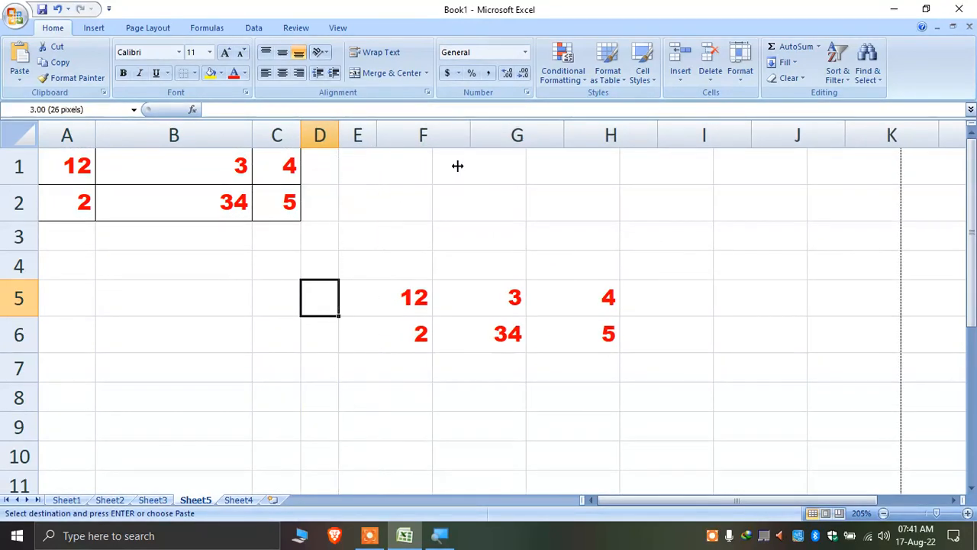
{"action": "left_click_drag", "start_coordinate": [472, 137], "coordinate": [400, 151]}
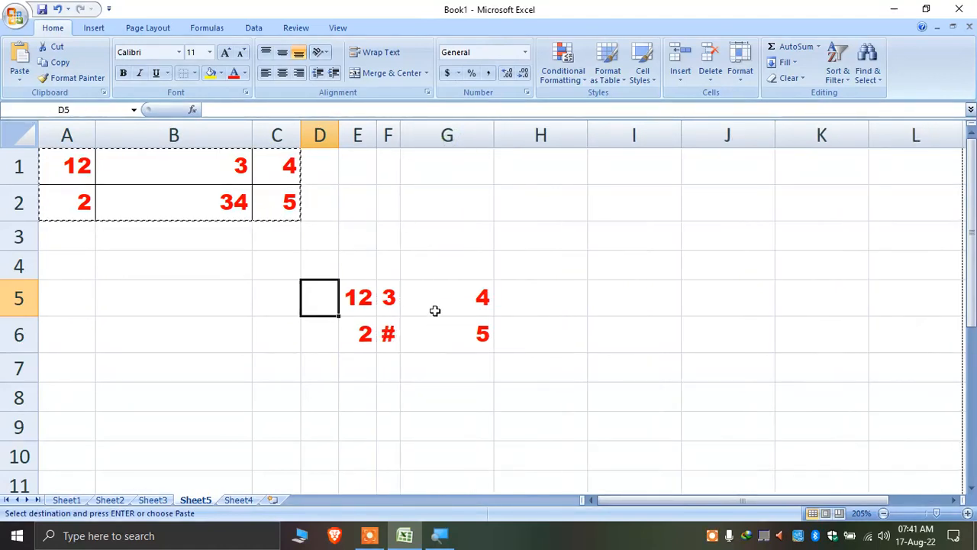
{"action": "left_click_drag", "start_coordinate": [494, 135], "coordinate": [419, 153]}
{"action": "left_click", "coordinate": [456, 297]}
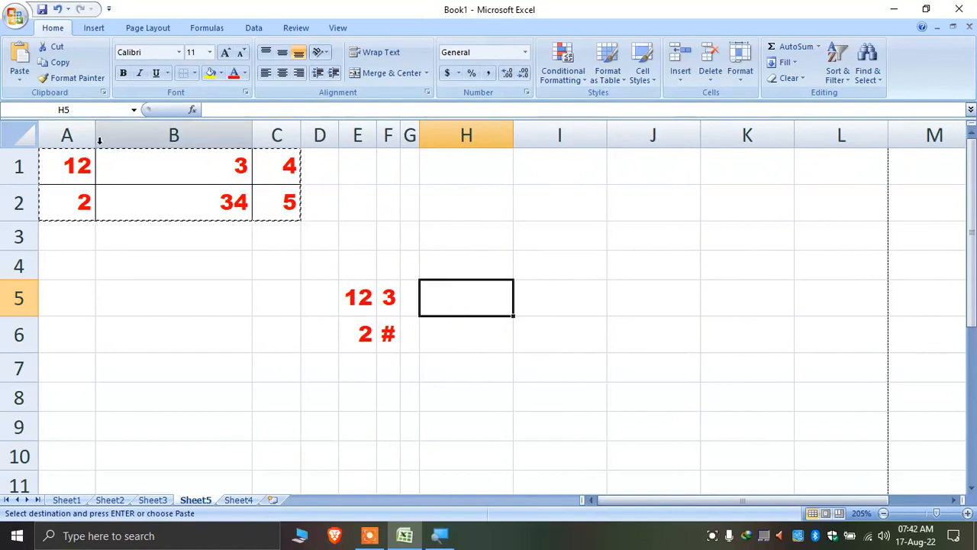
Copy columns A:G and paste only their column widths onto new Sheet6 at A1
{"action": "left_click_drag", "start_coordinate": [61, 139], "coordinate": [411, 139]}
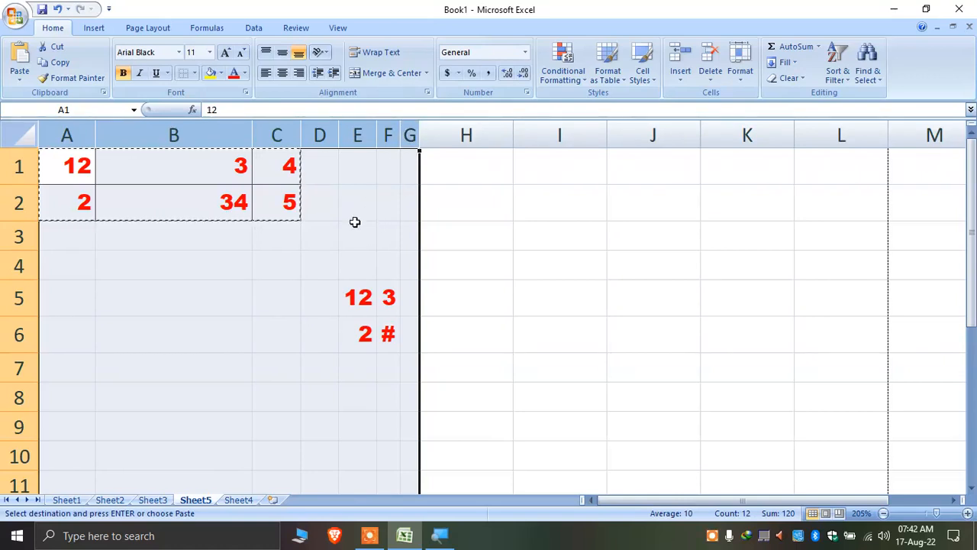
{"action": "right_click", "coordinate": [284, 246]}
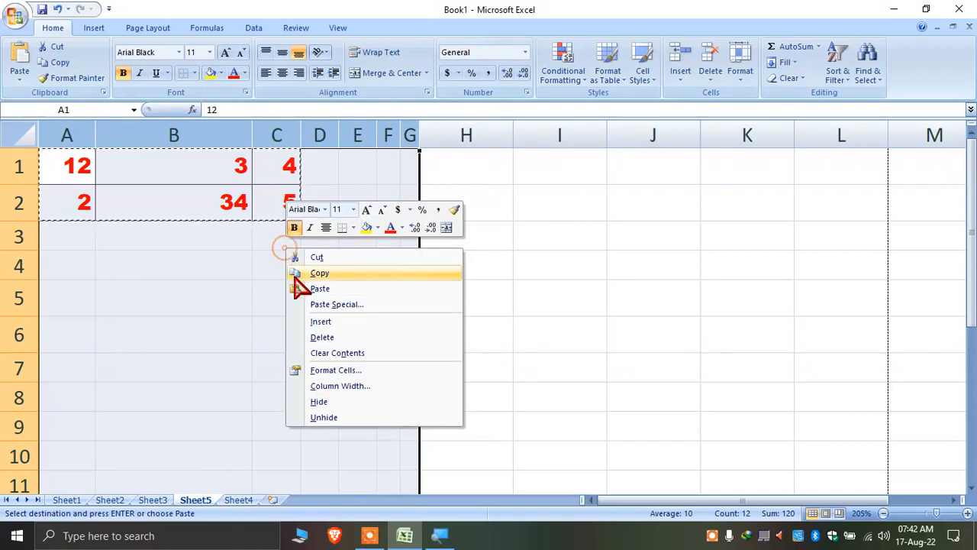
{"action": "left_click", "coordinate": [355, 289]}
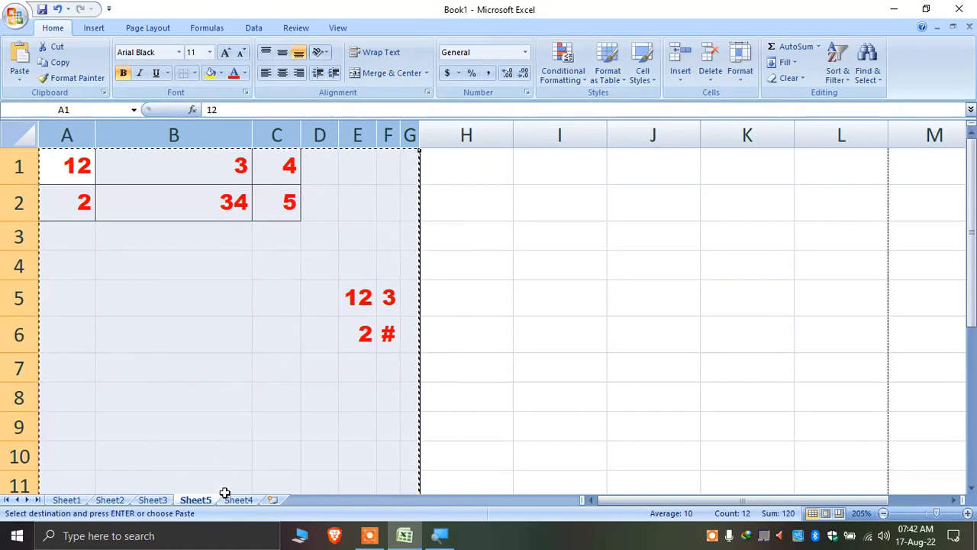
{"action": "left_click", "coordinate": [272, 500]}
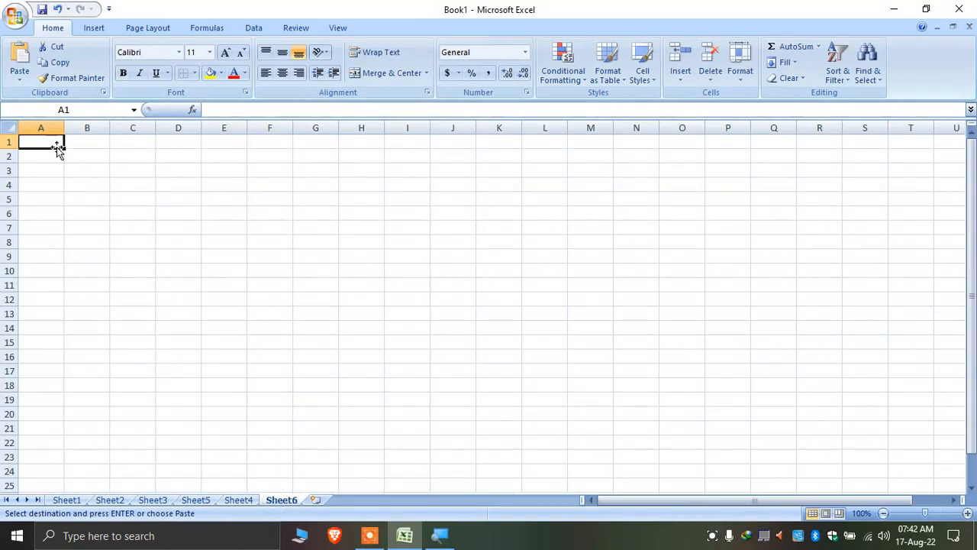
{"action": "right_click", "coordinate": [51, 143]}
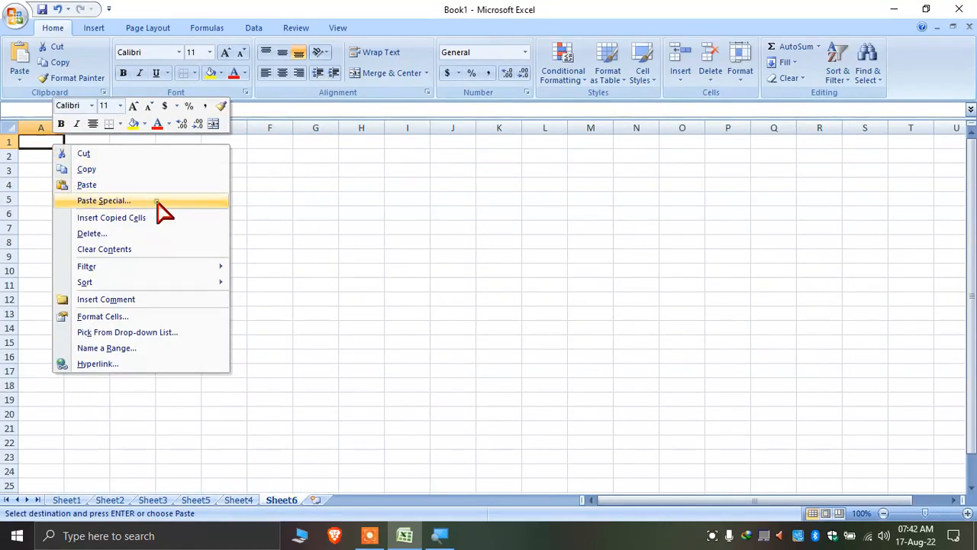
{"action": "left_click", "coordinate": [157, 202]}
{"action": "left_click", "coordinate": [196, 153]}
{"action": "left_click_drag", "start_coordinate": [196, 93], "coordinate": [500, 196]}
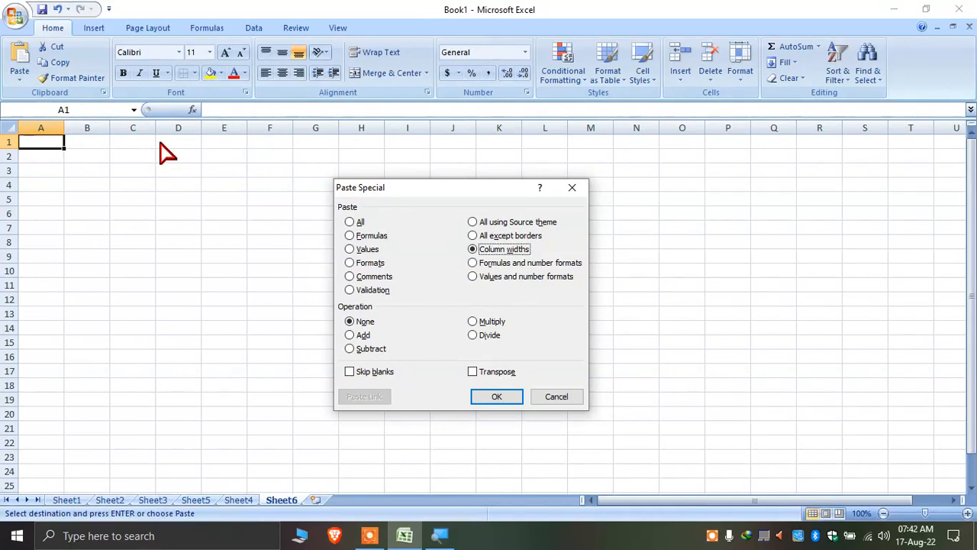
{"action": "left_click", "coordinate": [497, 396]}
Check Sheet6's columns A–F for the pasted widths, then return to Sheet5
{"action": "left_click", "coordinate": [502, 397]}
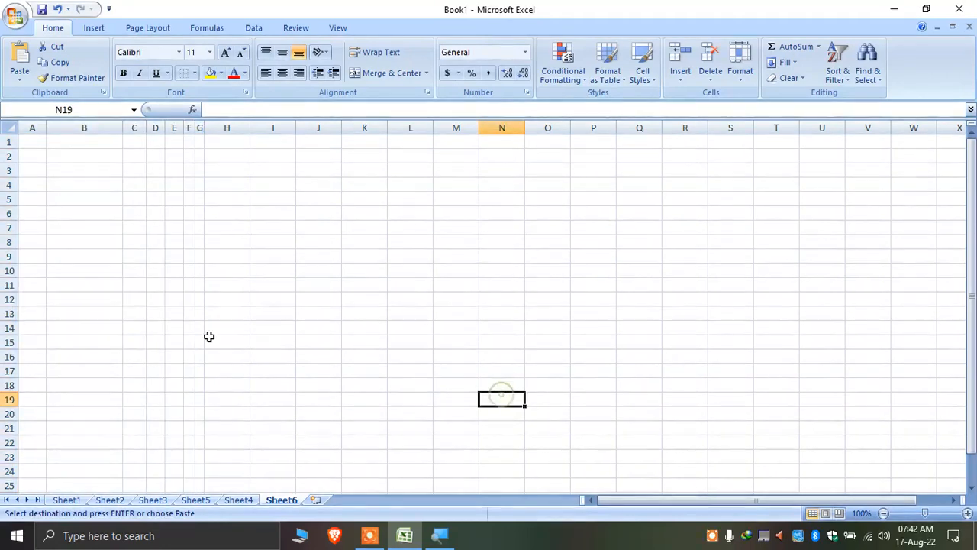
{"action": "scroll", "coordinate": [34, 217], "scroll_direction": "up", "scroll_amount": 4, "text": "ctrl"}
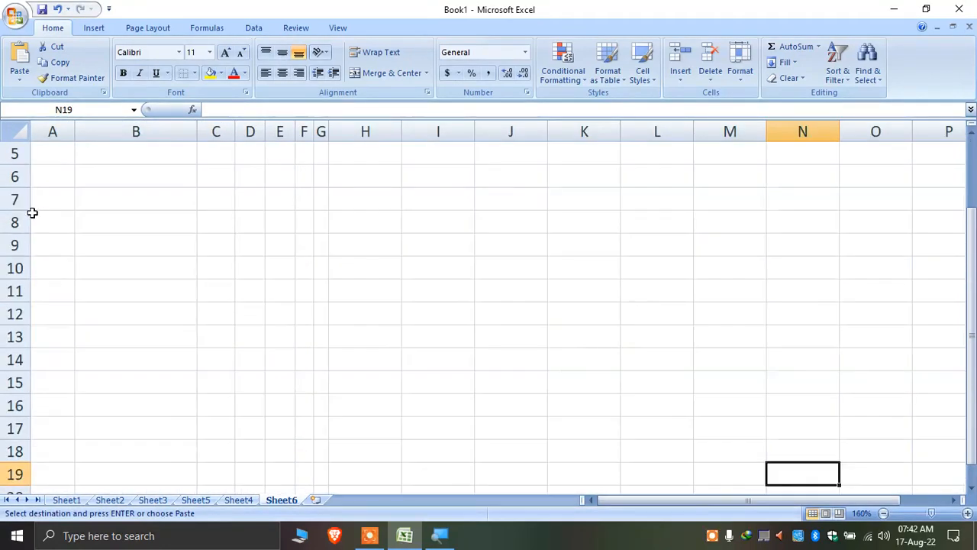
{"action": "left_click", "coordinate": [52, 133]}
{"action": "left_click", "coordinate": [116, 136]}
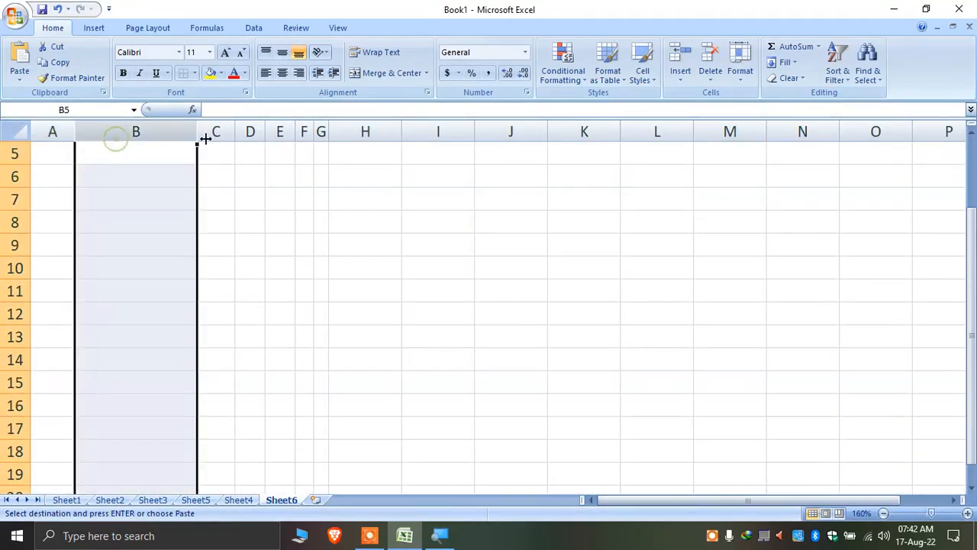
{"action": "left_click", "coordinate": [216, 133]}
{"action": "left_click", "coordinate": [250, 132]}
{"action": "left_click", "coordinate": [279, 133]}
{"action": "left_click", "coordinate": [304, 133]}
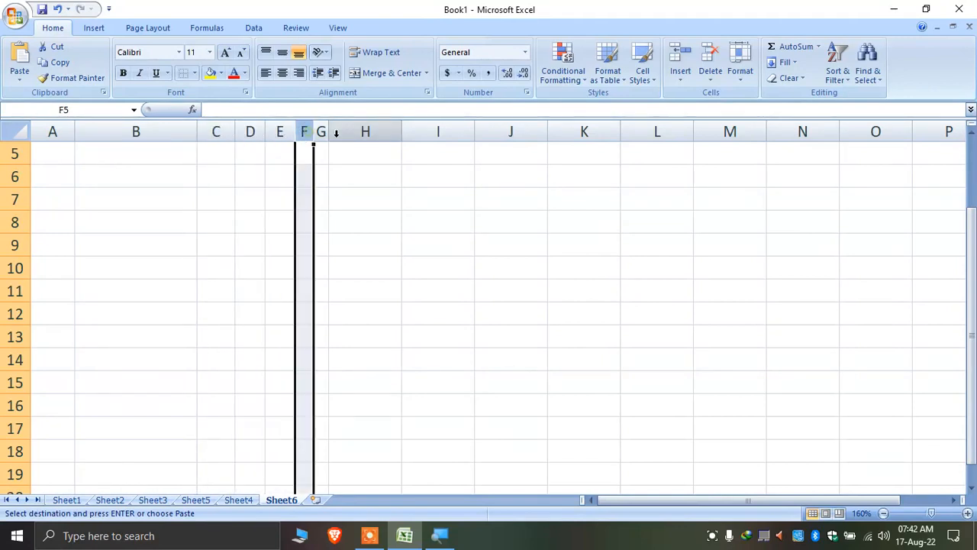
{"action": "left_click", "coordinate": [197, 500]}
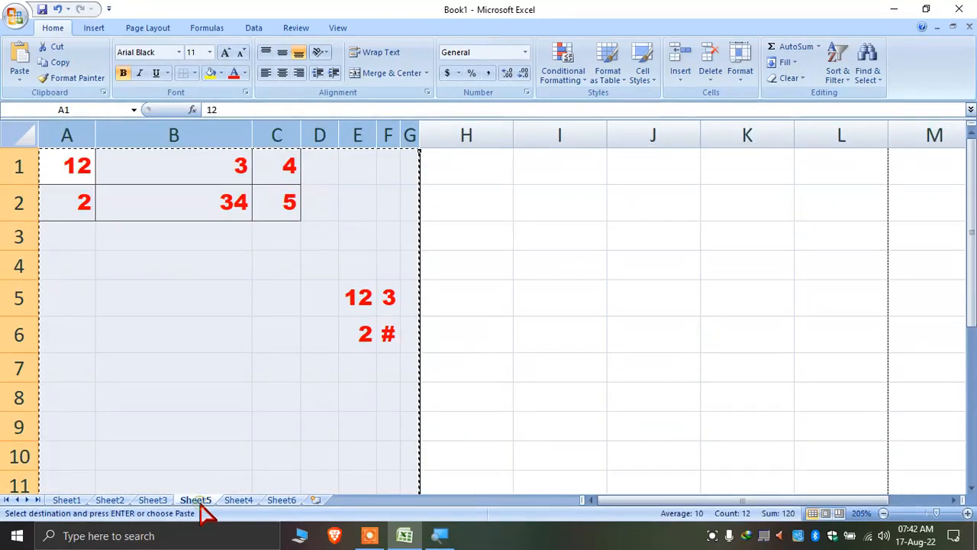
Insert new Sheet7, then open Paste Special at A5 and cancel it with Esc
{"action": "left_click", "coordinate": [359, 304]}
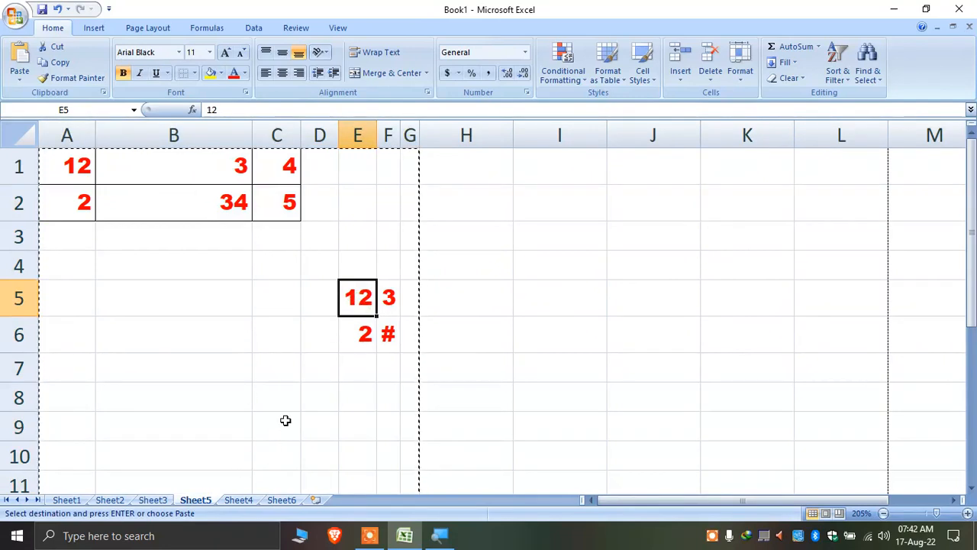
{"action": "left_click", "coordinate": [316, 501]}
{"action": "right_click", "coordinate": [91, 95]}
{"action": "right_click", "coordinate": [61, 197]}
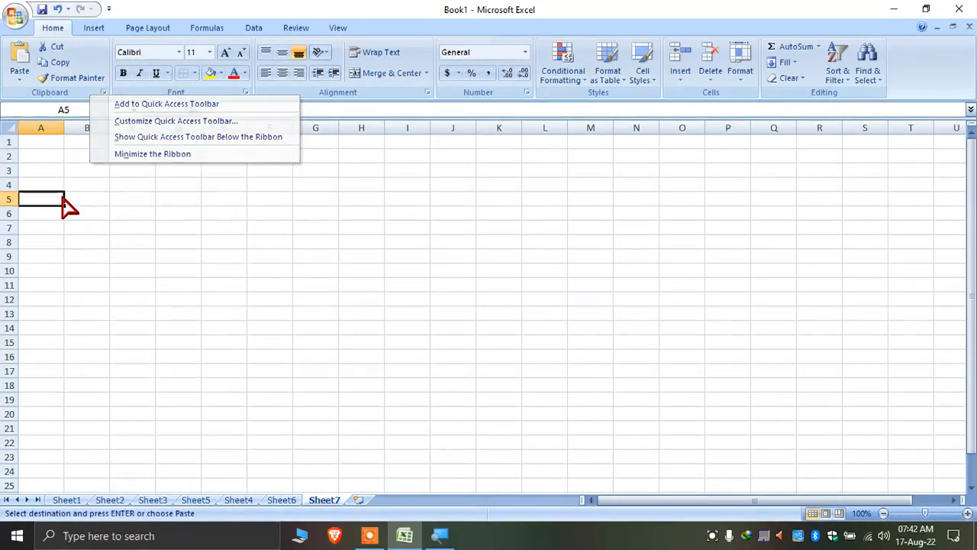
{"action": "left_click", "coordinate": [159, 252]}
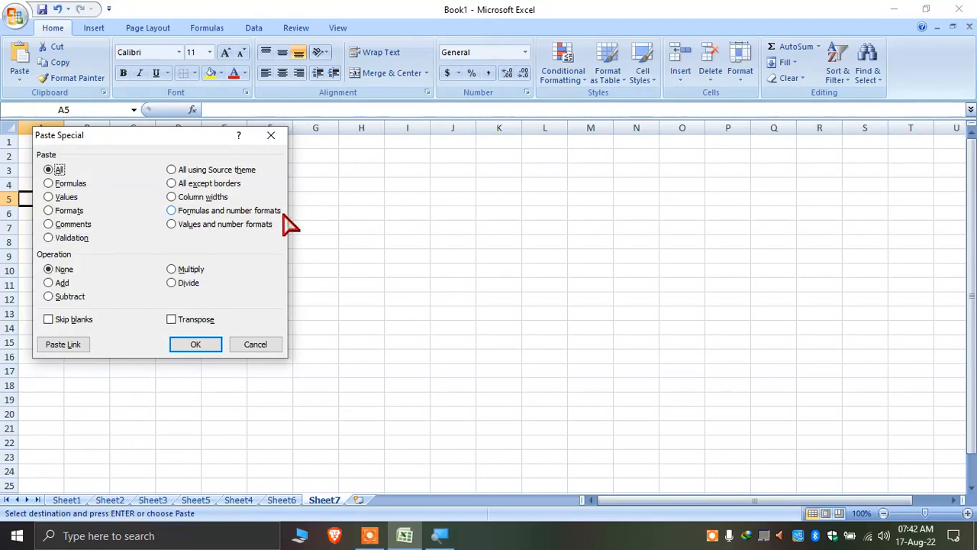
{"action": "key", "text": "Escape"}
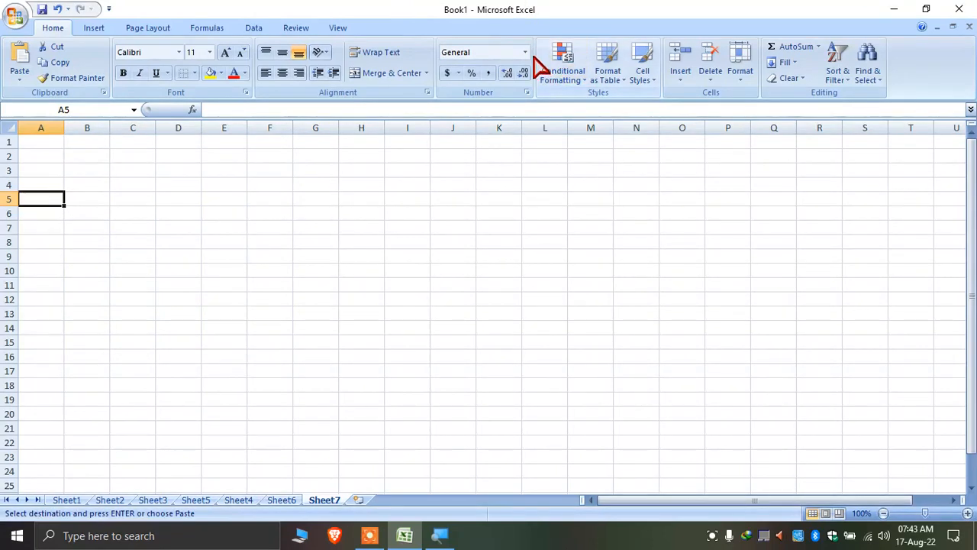
Look through the number format list on Sheet7, leaving cells in General
{"action": "left_click", "coordinate": [524, 52]}
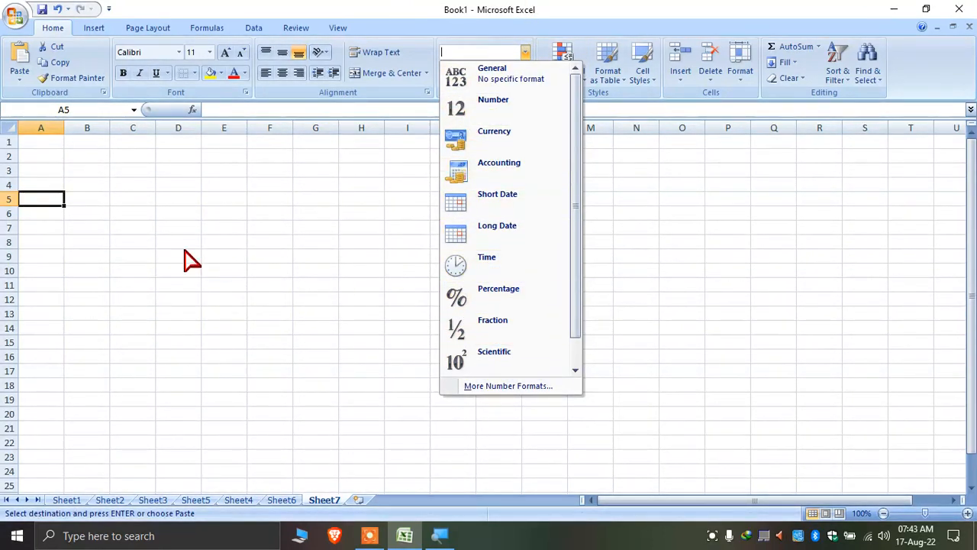
{"action": "left_click", "coordinate": [150, 243]}
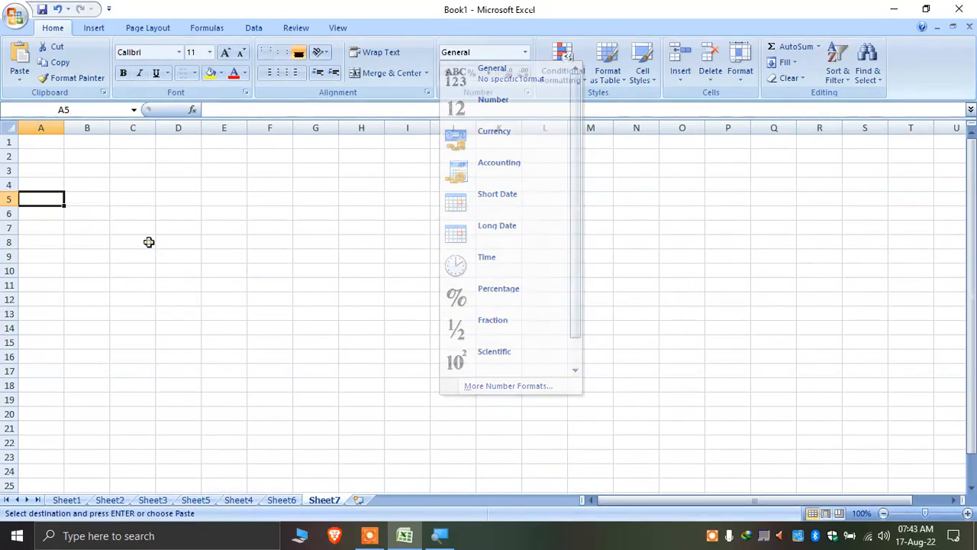
{"action": "left_click", "coordinate": [402, 256]}
{"action": "left_click", "coordinate": [398, 319]}
{"action": "left_click", "coordinate": [487, 290]}
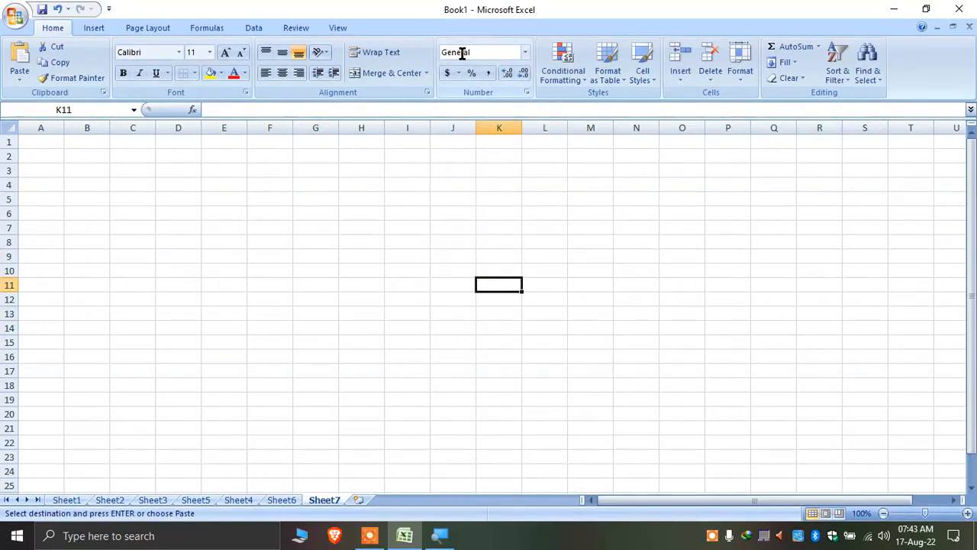
{"action": "left_click", "coordinate": [264, 298]}
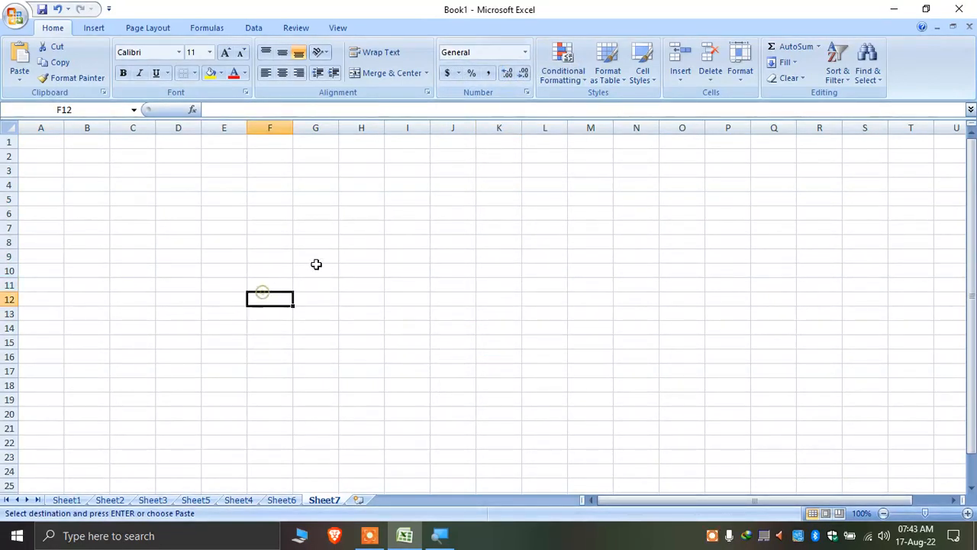
{"action": "left_click", "coordinate": [526, 52]}
{"action": "left_click", "coordinate": [145, 200]}
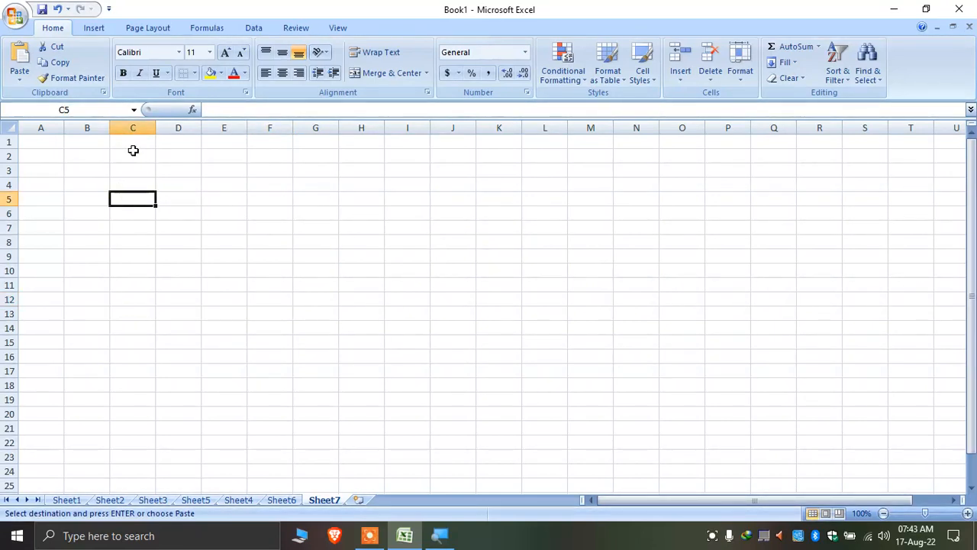
Cancel Paste Special at Sheet7's B1 without pasting, then go to Sheet2
{"action": "right_click", "coordinate": [84, 145]}
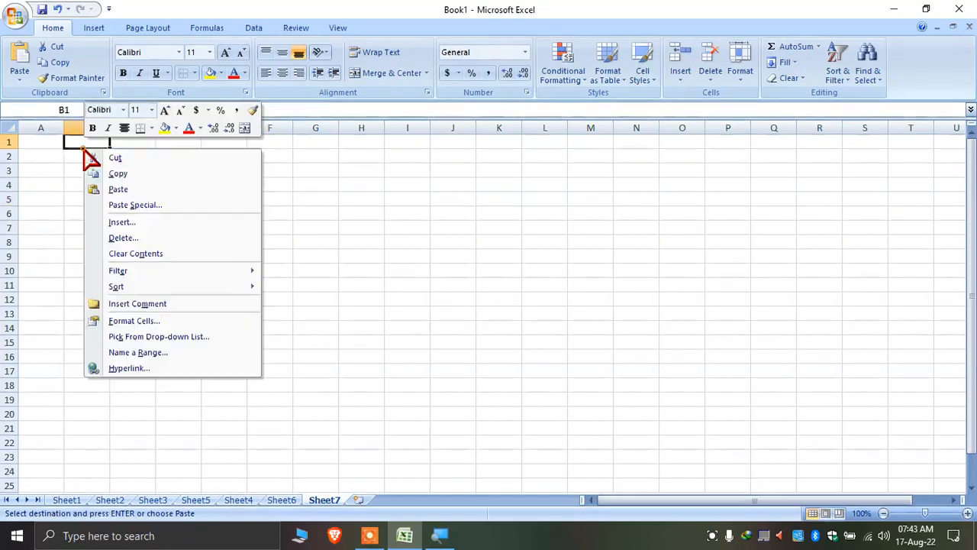
{"action": "left_click", "coordinate": [197, 208]}
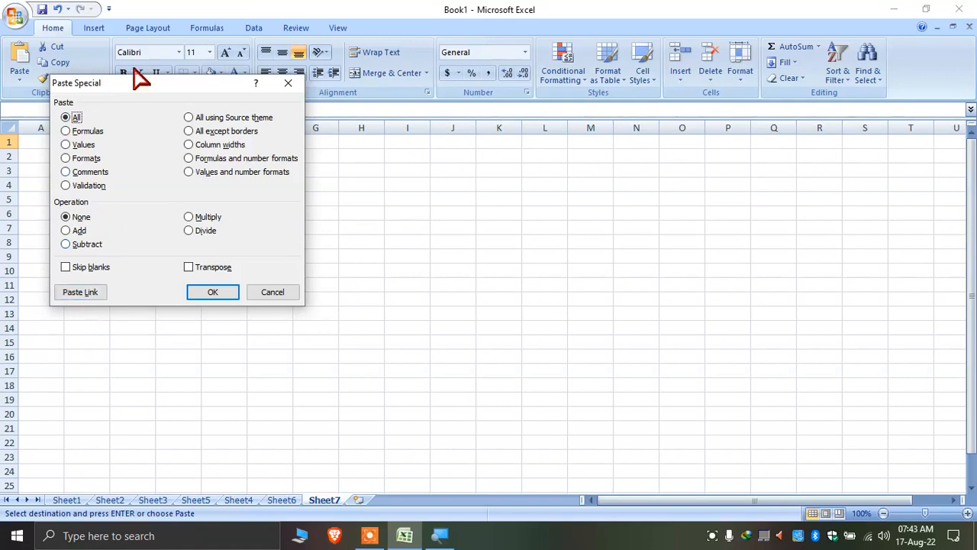
{"action": "left_click", "coordinate": [275, 291]}
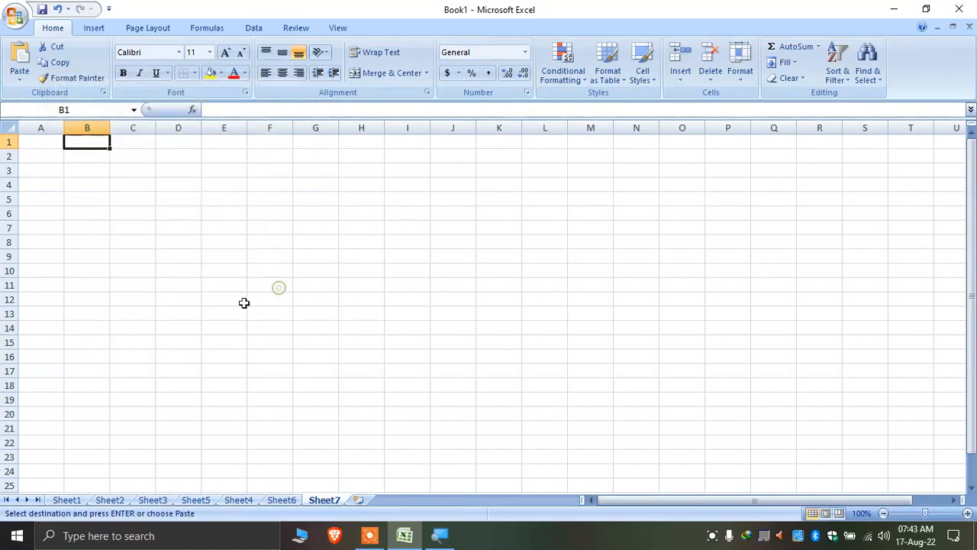
{"action": "left_click", "coordinate": [84, 225]}
{"action": "left_click", "coordinate": [114, 198]}
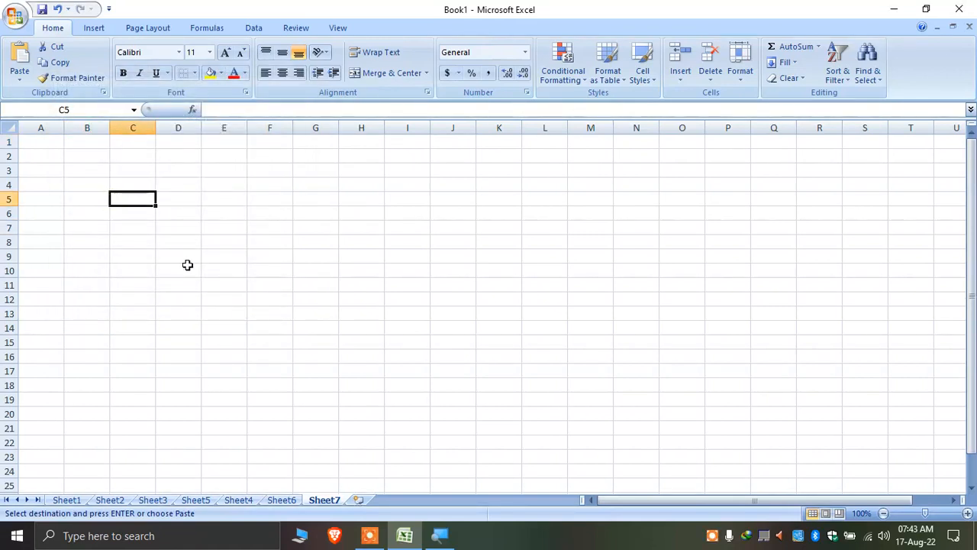
{"action": "left_click", "coordinate": [108, 499]}
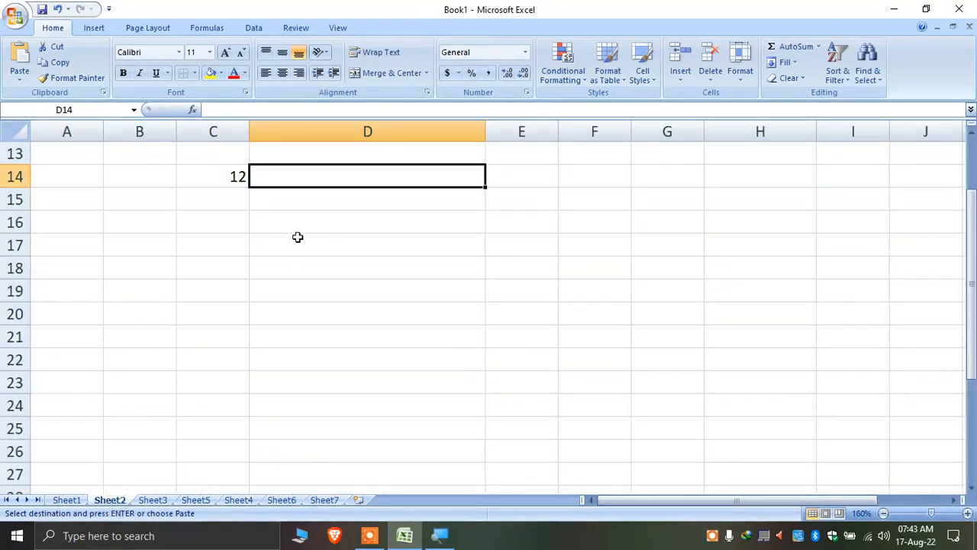
{"action": "scroll", "coordinate": [297, 237], "scroll_direction": "up", "scroll_amount": 3}
Copy Sheet2's D5 and Paste Link it into Sheet7's D4
{"action": "scroll", "coordinate": [295, 248], "scroll_direction": "up", "scroll_amount": 1}
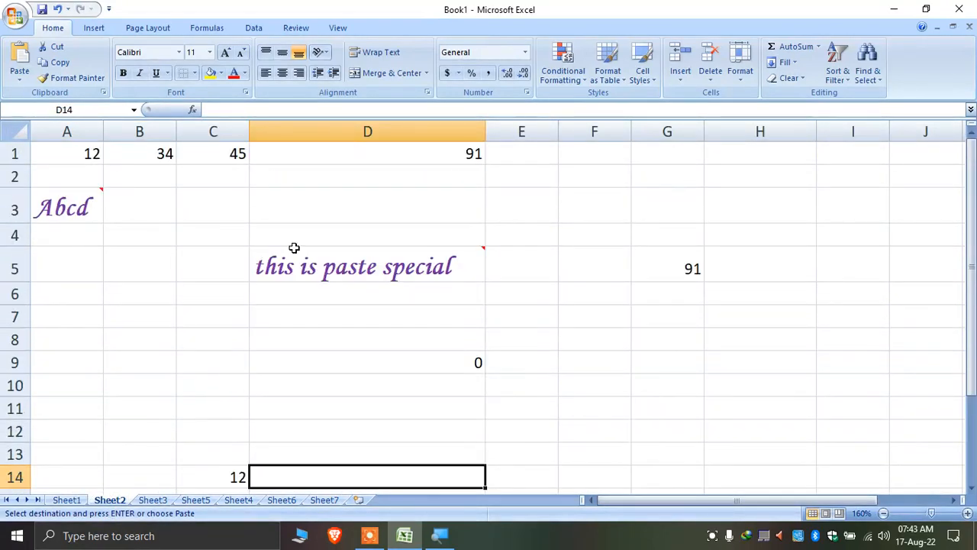
{"action": "left_click", "coordinate": [372, 263]}
{"action": "right_click", "coordinate": [355, 263]}
{"action": "left_click", "coordinate": [405, 33]}
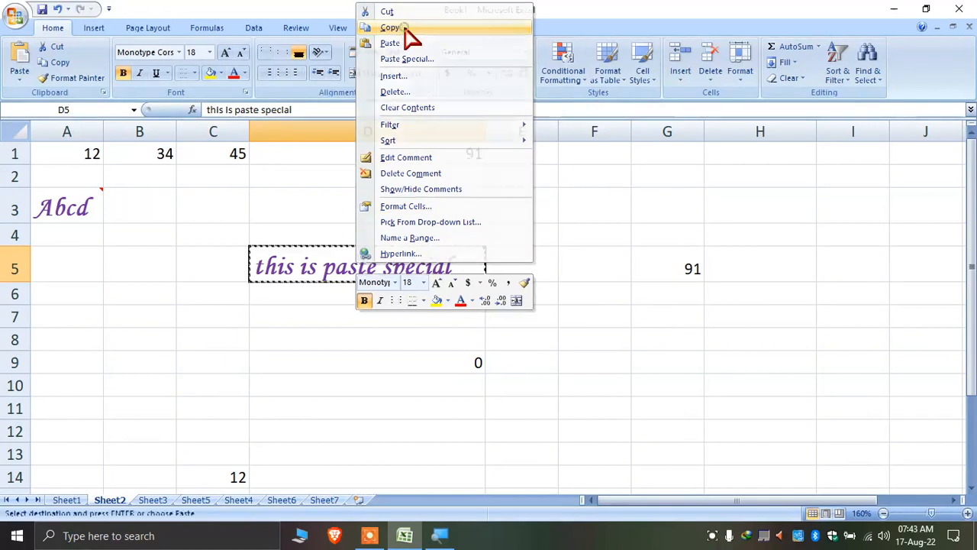
{"action": "left_click", "coordinate": [327, 501]}
{"action": "right_click", "coordinate": [190, 188]}
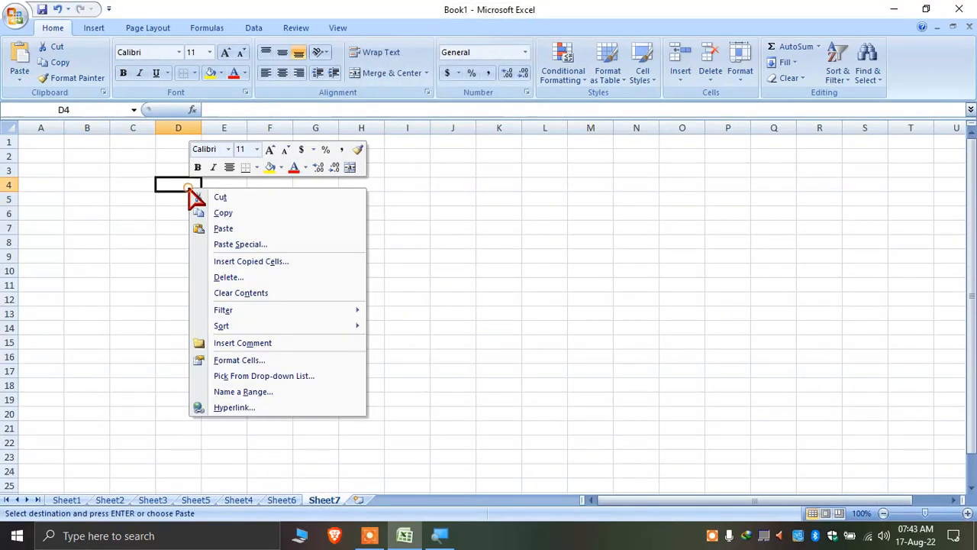
{"action": "left_click", "coordinate": [256, 245]}
{"action": "left_click", "coordinate": [158, 336]}
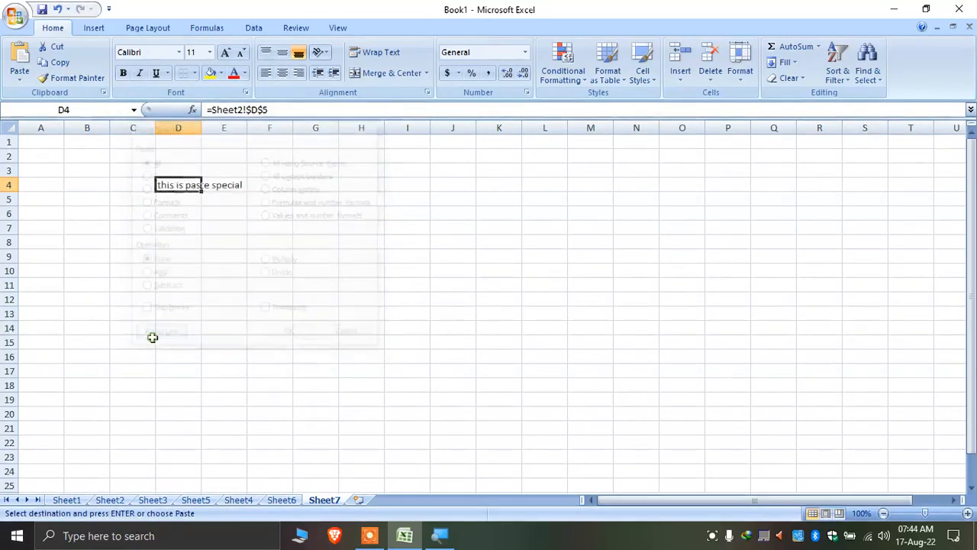
Widen column D on Sheet7 to fit the linked 'this is paste special' text
{"action": "double_click", "coordinate": [201, 127]}
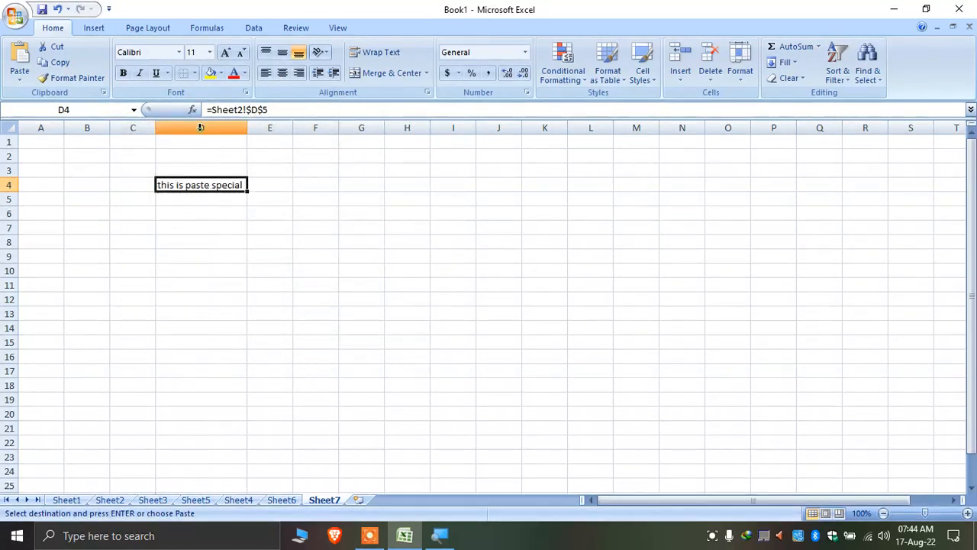
{"action": "left_click", "coordinate": [198, 281]}
{"action": "left_click", "coordinate": [212, 187]}
{"action": "left_click_drag", "start_coordinate": [247, 128], "coordinate": [305, 133]}
{"action": "scroll", "coordinate": [223, 263], "scroll_direction": "up", "scroll_amount": 2, "text": "ctrl"}
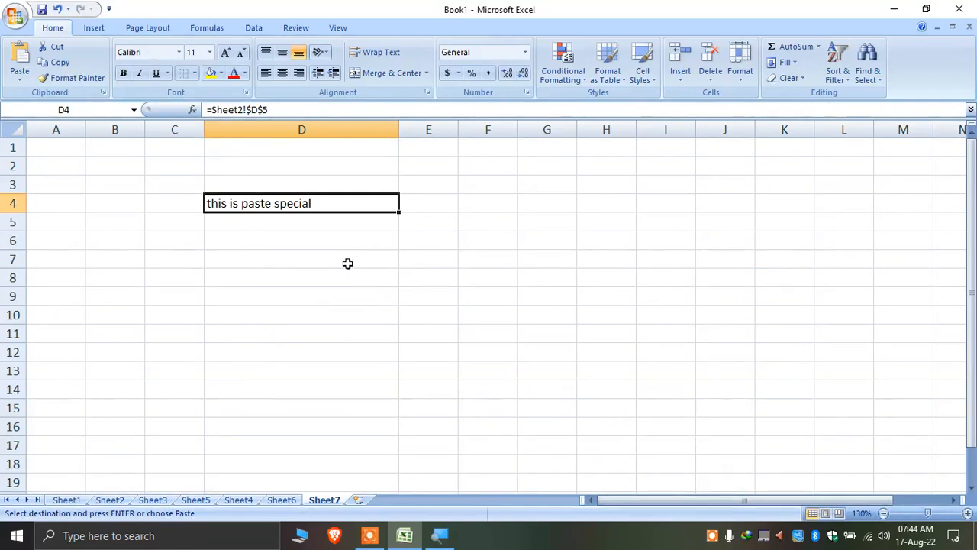
Retype Sheet2's D5 as 'this is orignal text.'
{"action": "left_click", "coordinate": [67, 500]}
{"action": "scroll", "coordinate": [123, 444], "scroll_direction": "up", "scroll_amount": 6}
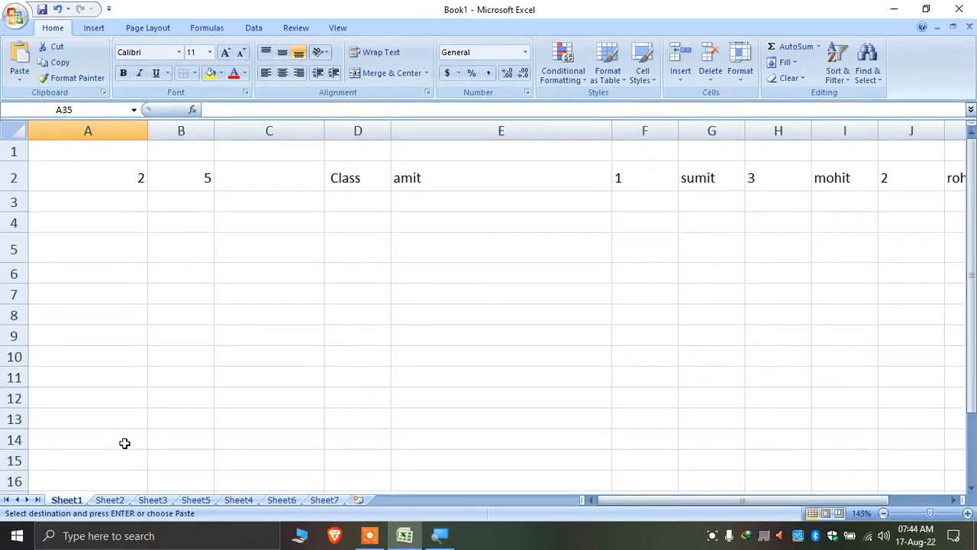
{"action": "left_click", "coordinate": [109, 500]}
{"action": "mouse_move", "coordinate": [309, 260]}
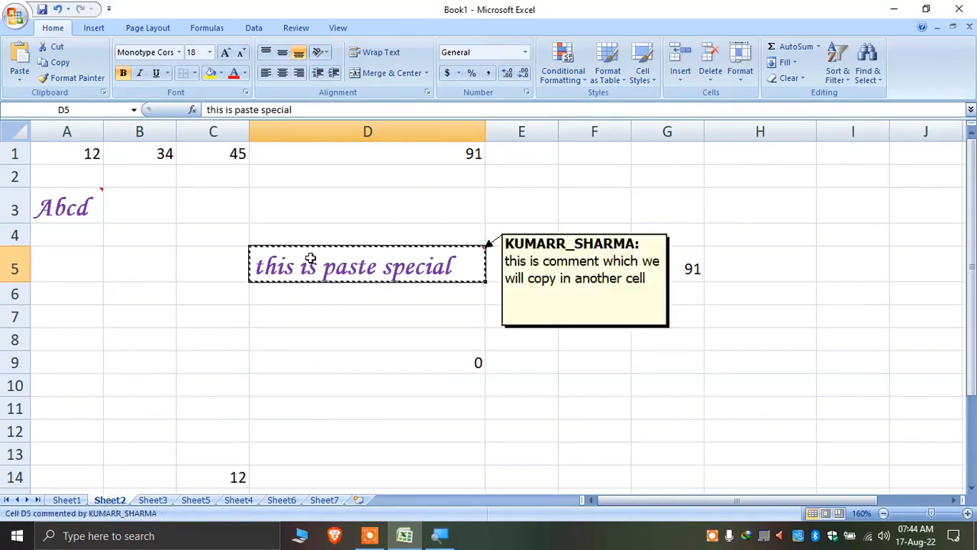
{"action": "type", "text": "this is origen"}
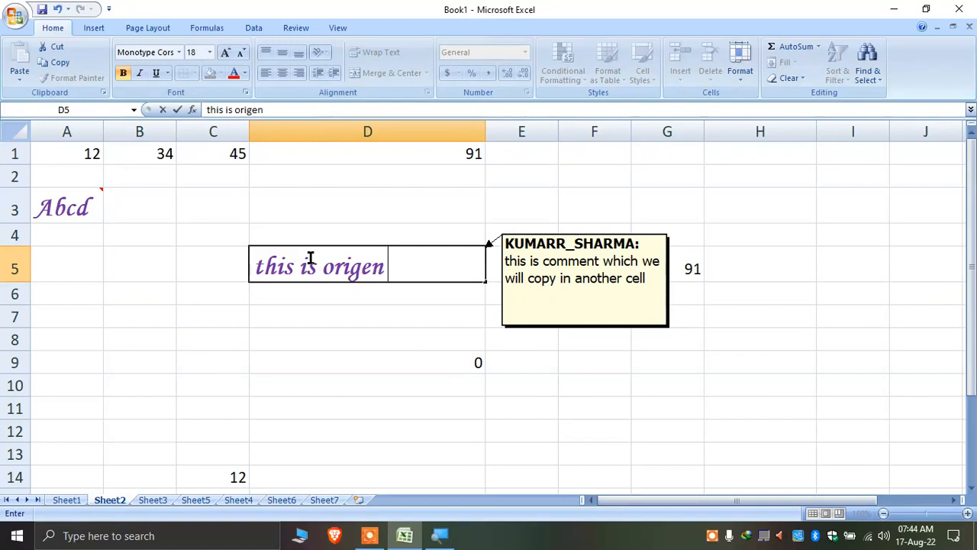
{"action": "key", "text": "BackSpace"}
{"action": "type", "text": "al"}
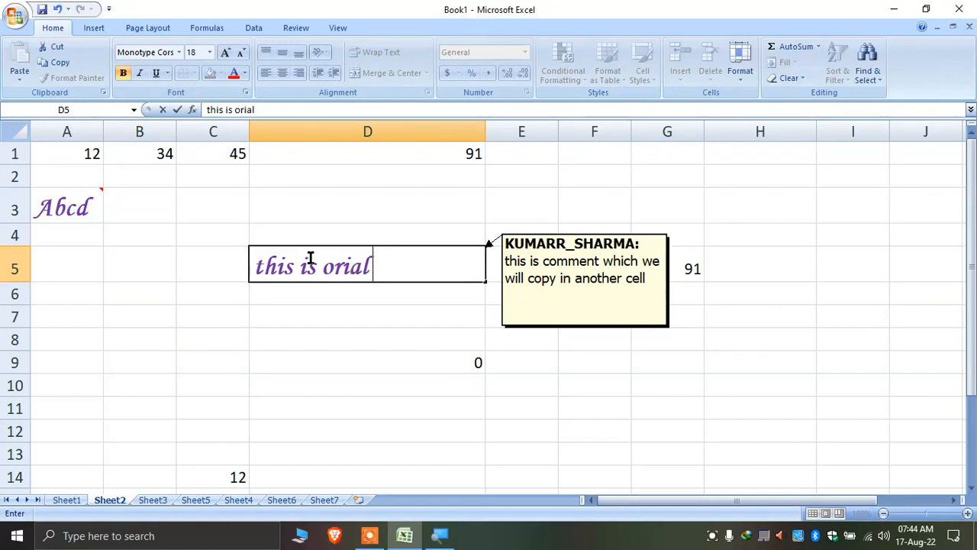
{"action": "type", "text": "gnal text"}
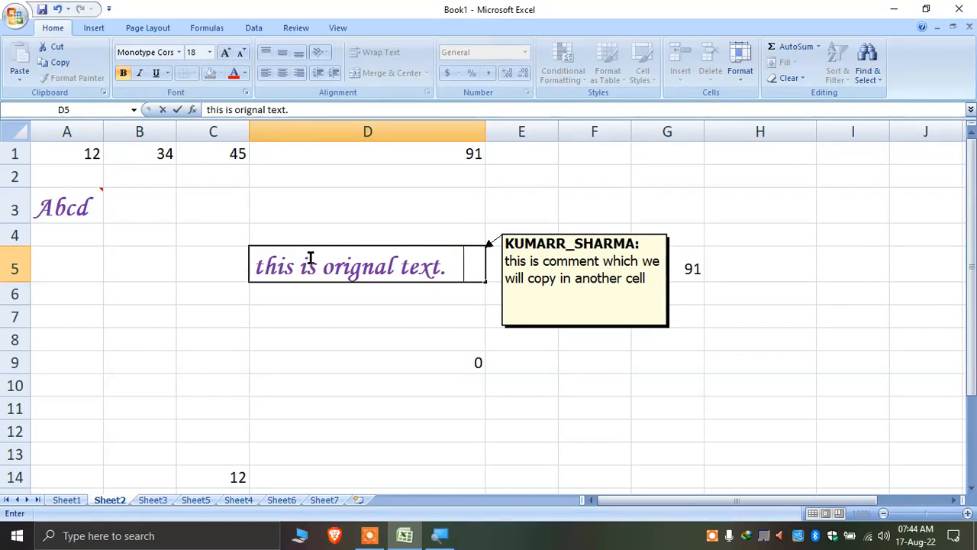
{"action": "type", "text": "."}
{"action": "key", "text": "Return"}
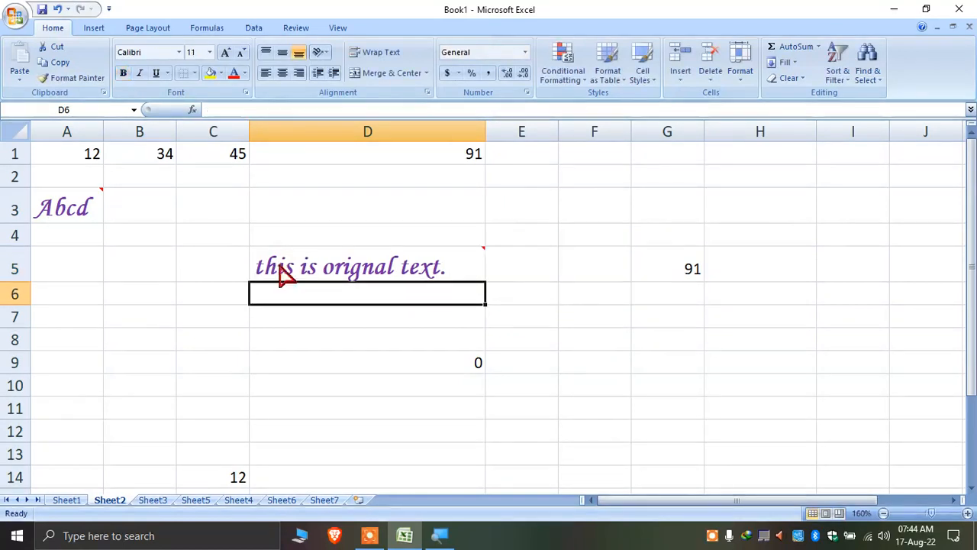
Compare Sheet2 and Sheet7 to confirm D4 now shows 'this is orignal text.'
{"action": "scroll", "coordinate": [329, 268], "scroll_direction": "down", "scroll_amount": 1}
{"action": "left_click", "coordinate": [343, 188]}
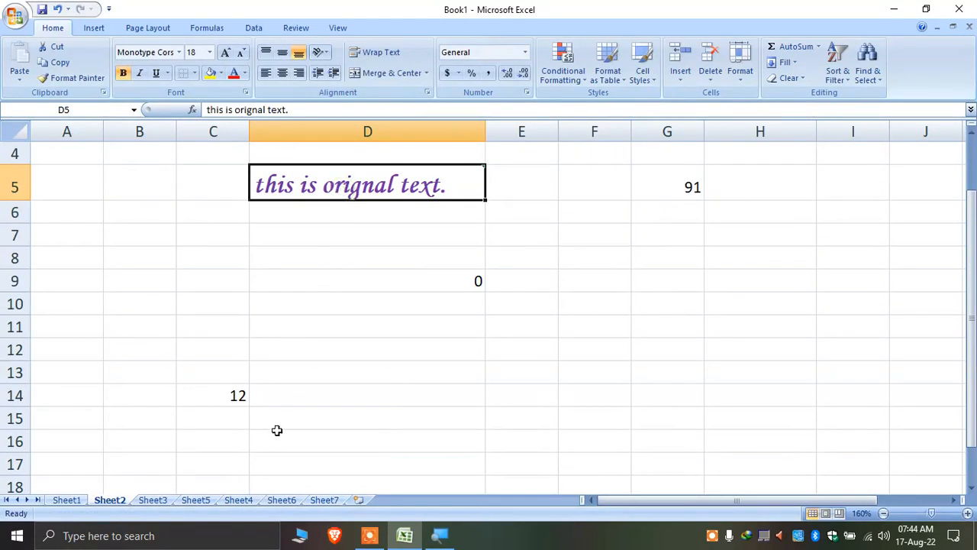
{"action": "left_click", "coordinate": [314, 500]}
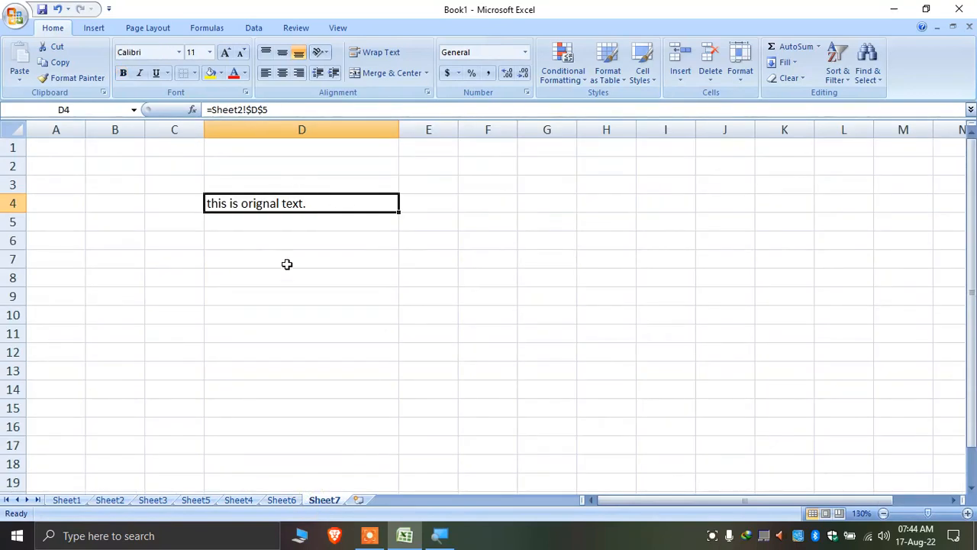
{"action": "left_click", "coordinate": [113, 500]}
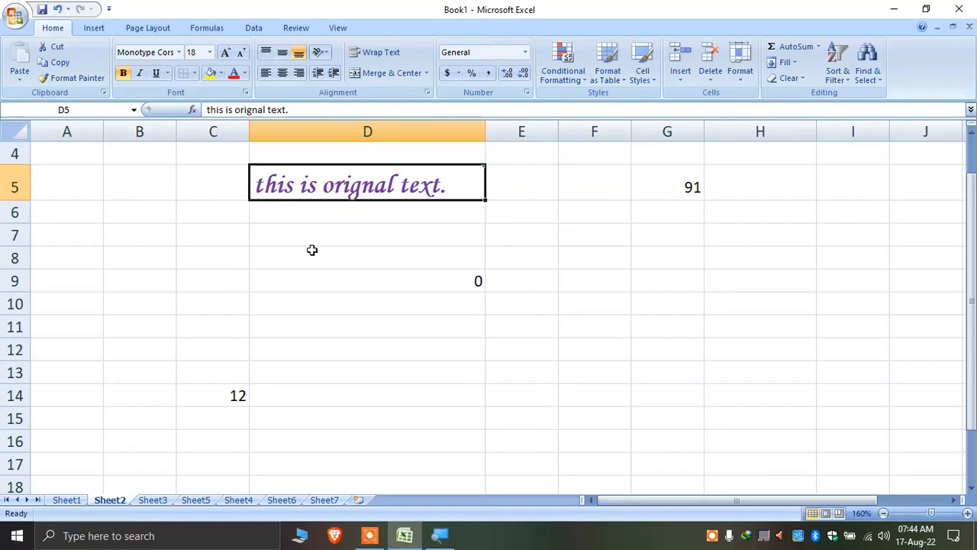
{"action": "left_click", "coordinate": [324, 499]}
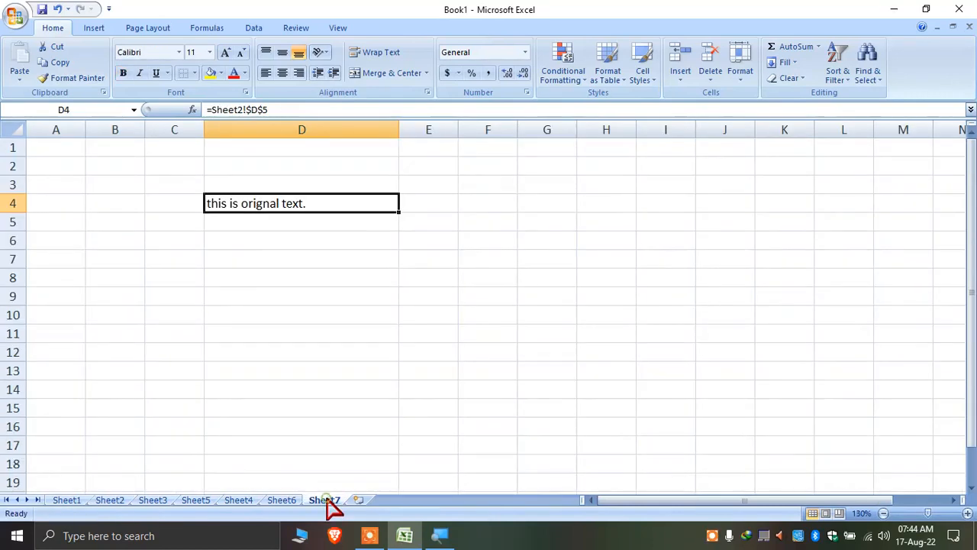
{"action": "left_click", "coordinate": [107, 500]}
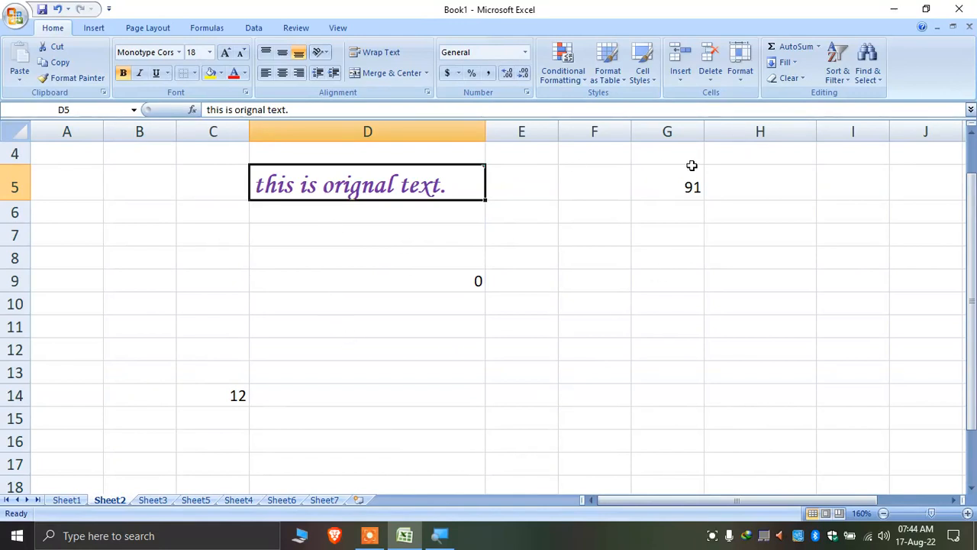
{"action": "left_click", "coordinate": [323, 499]}
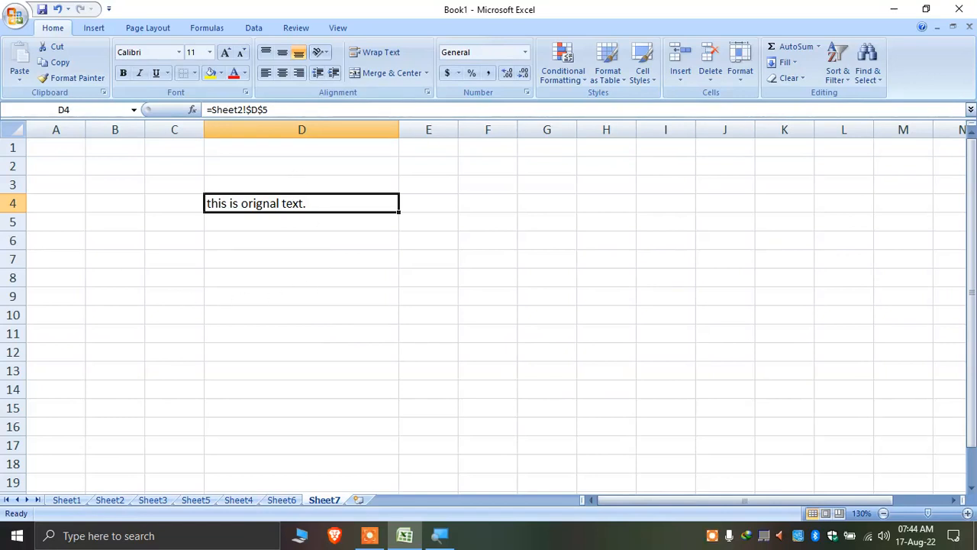
{"action": "left_click", "coordinate": [325, 284]}
{"action": "left_click", "coordinate": [313, 220]}
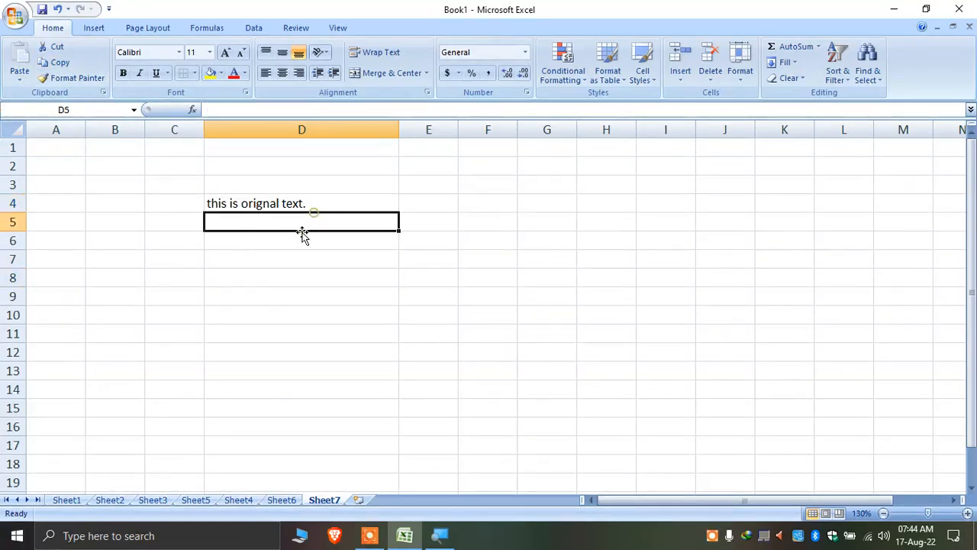
Insert new Sheet8, then drop down the Font name and Font Size lists
{"action": "left_click", "coordinate": [360, 500]}
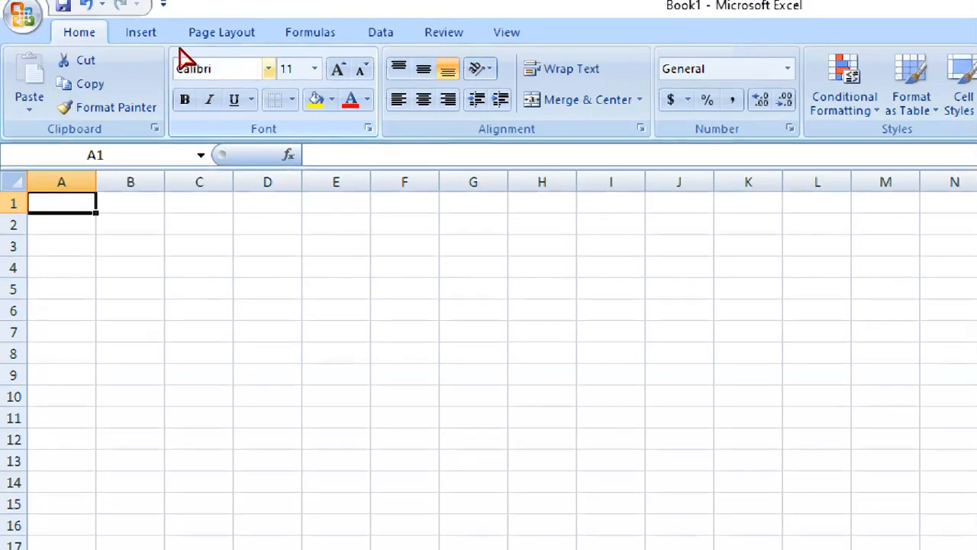
{"action": "left_click", "coordinate": [187, 69]}
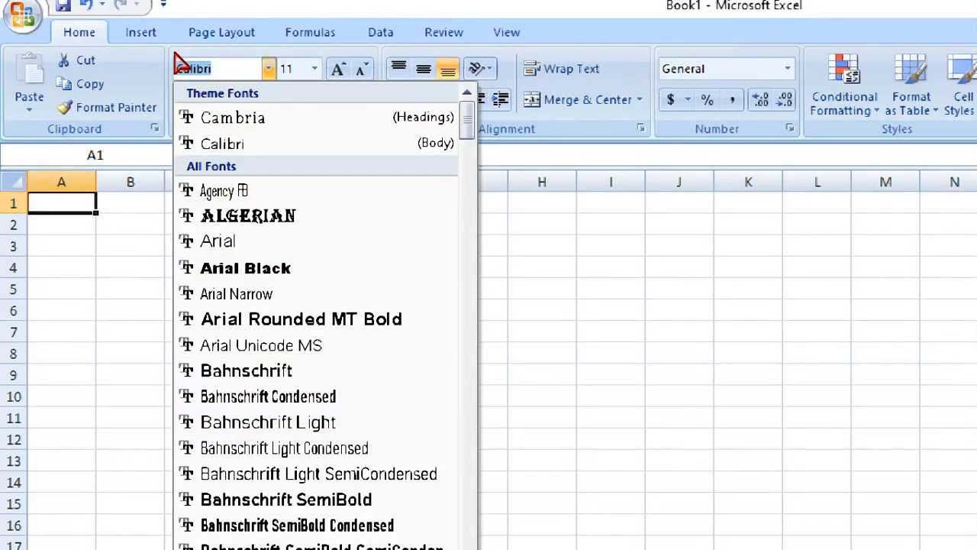
{"action": "left_click", "coordinate": [315, 70]}
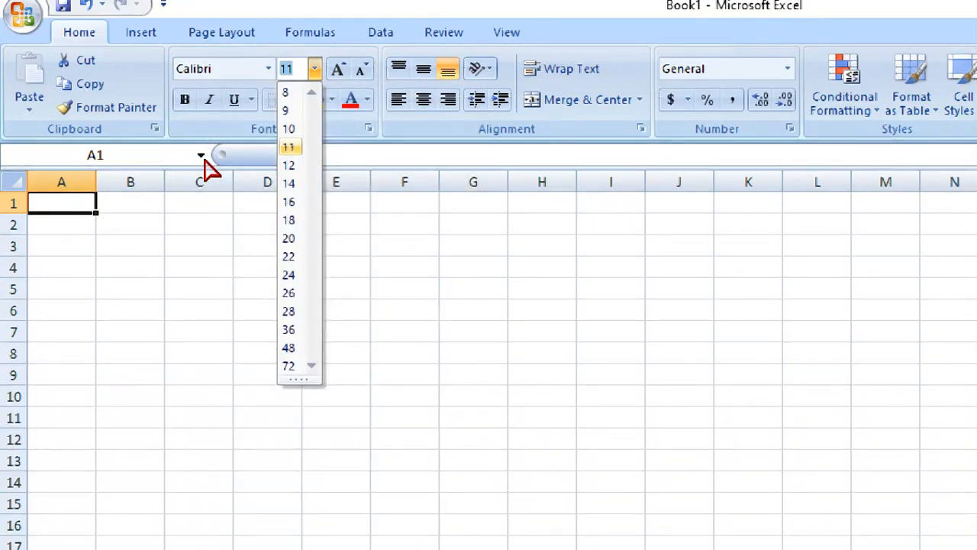
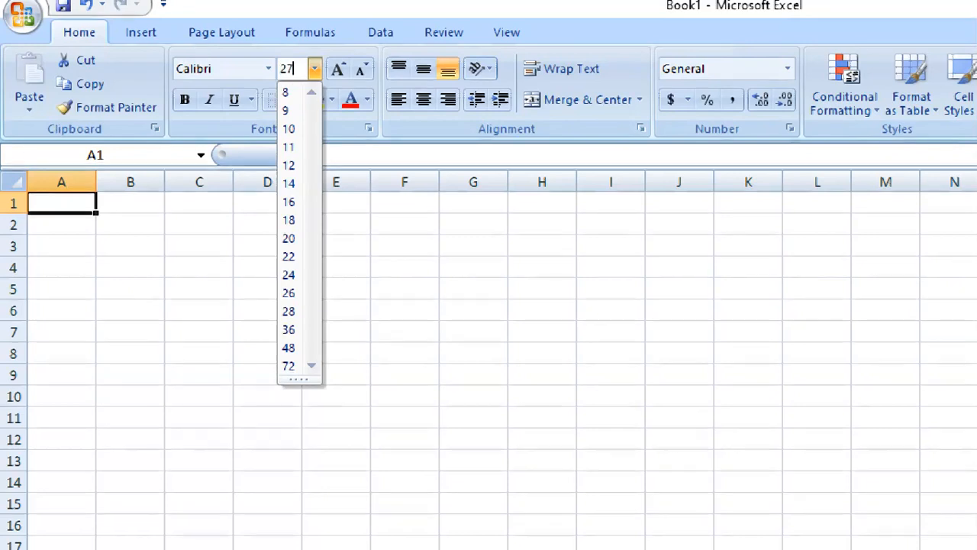
Enter hgfghfgh in A1 at font size 27, then change it to 17
{"action": "key", "text": "Return"}
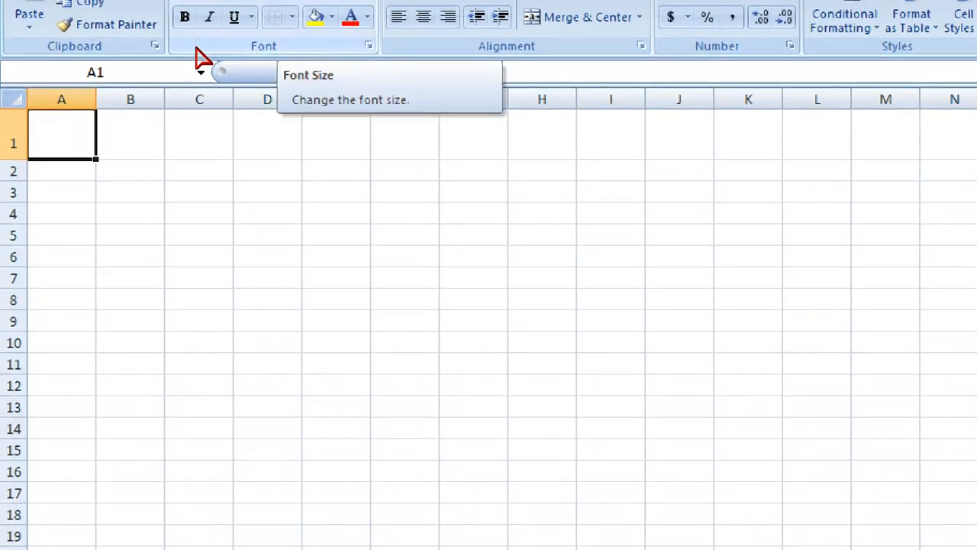
{"action": "type", "text": "hgfghfgh"}
{"action": "left_click", "coordinate": [49, 229]}
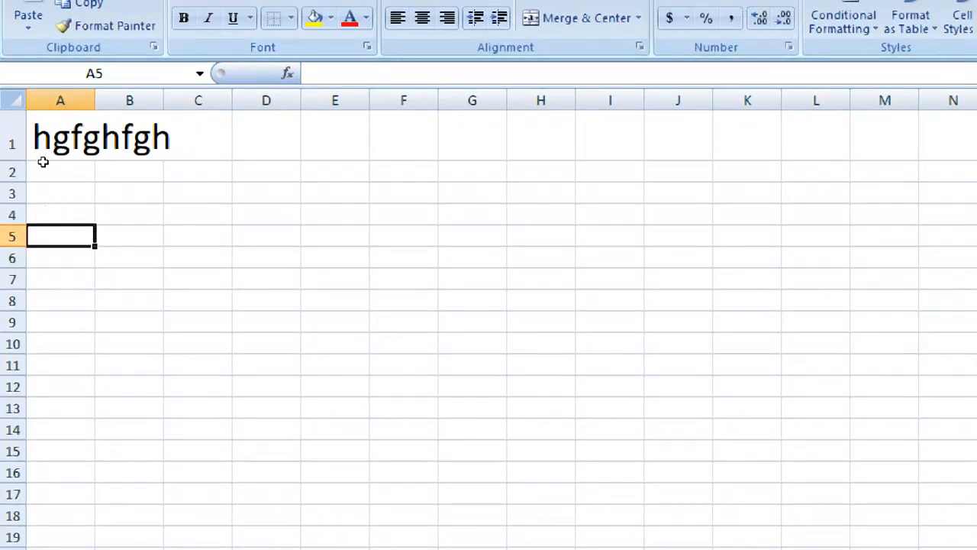
{"action": "left_click", "coordinate": [41, 159]}
{"action": "left_click", "coordinate": [192, 74]}
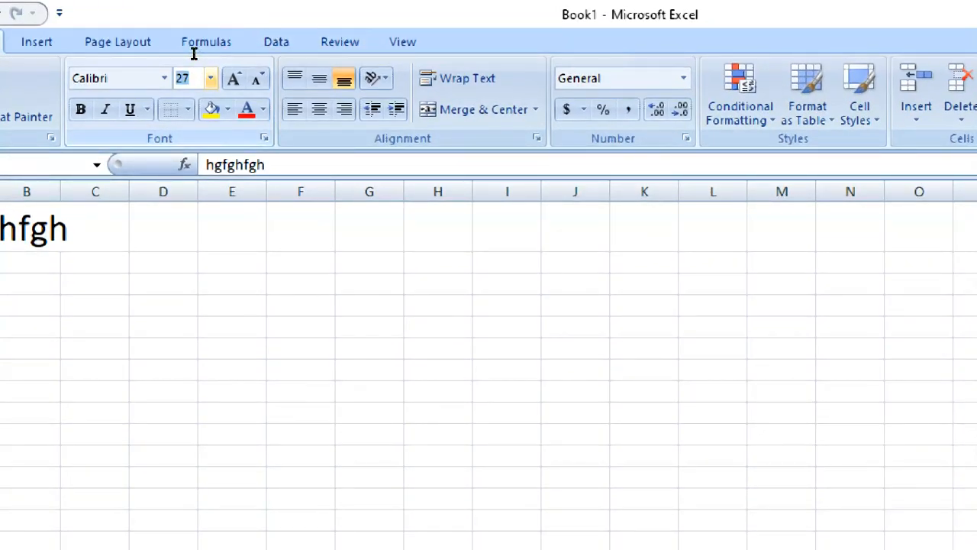
{"action": "key", "text": "Return"}
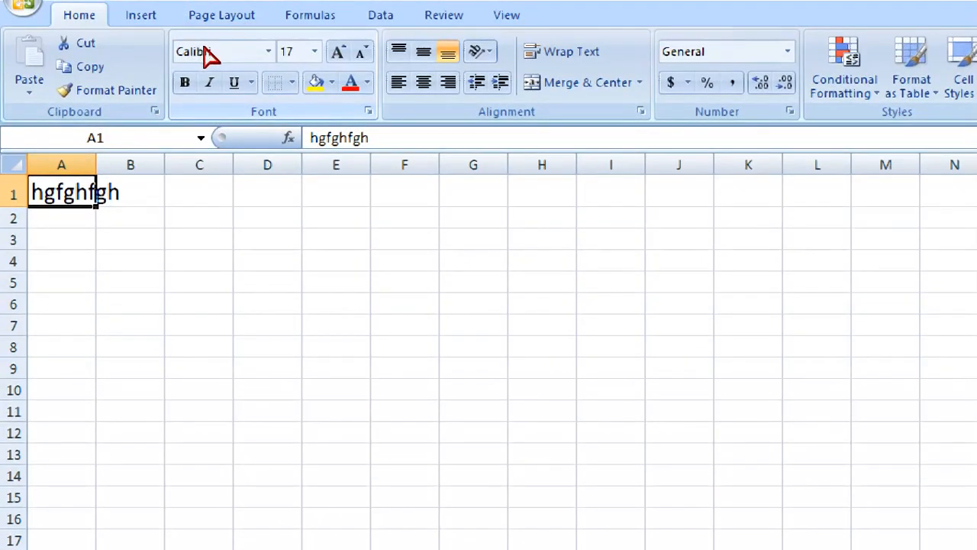
Try an out-of-range font size and then 409, finally setting A1 to size 15
{"action": "left_click", "coordinate": [314, 52]}
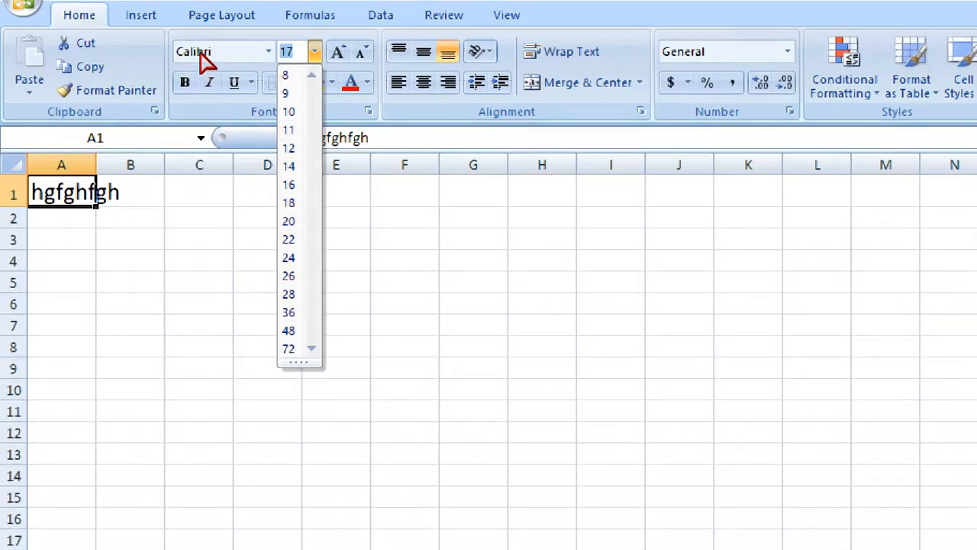
{"action": "key", "text": "Return"}
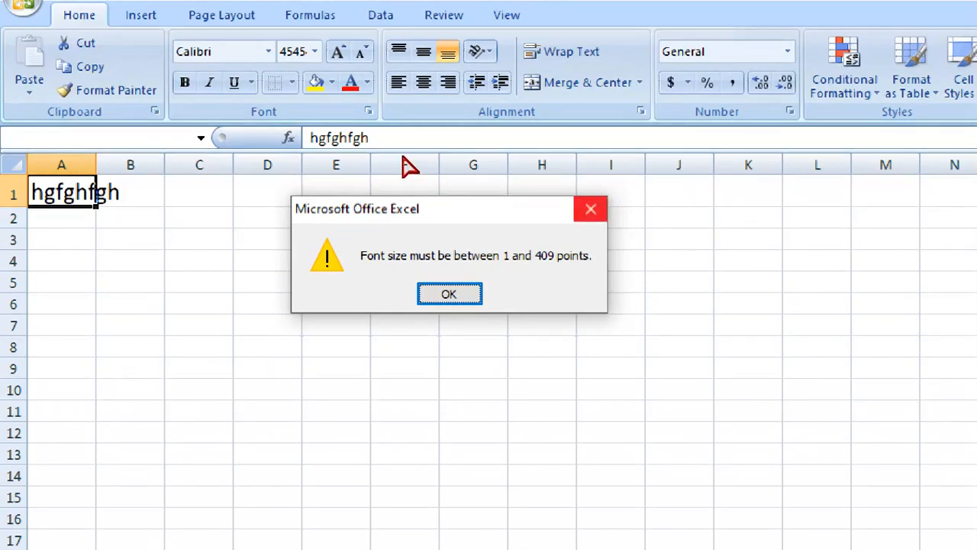
{"action": "left_click", "coordinate": [591, 208]}
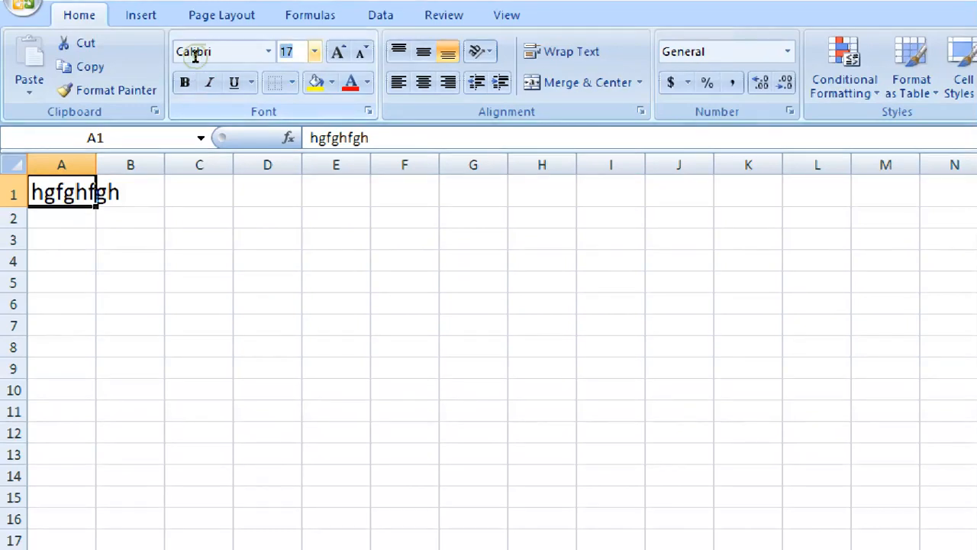
{"action": "key", "text": "Return"}
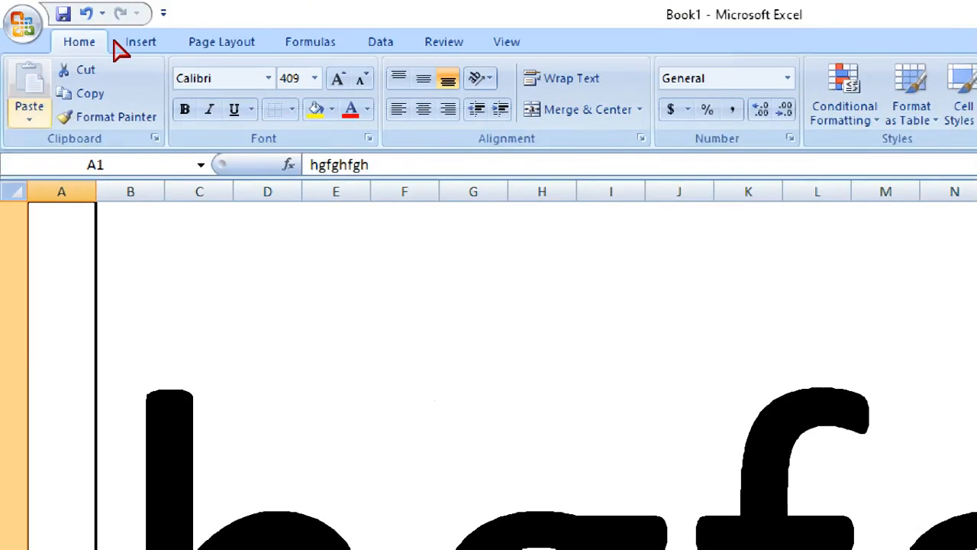
{"action": "left_click", "coordinate": [293, 77]}
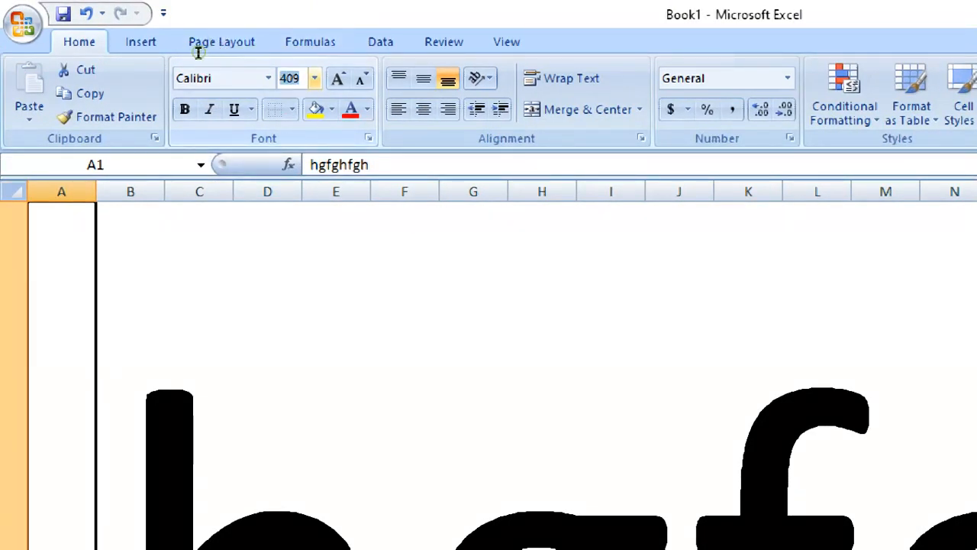
{"action": "type", "text": "15"}
{"action": "key", "text": "Return"}
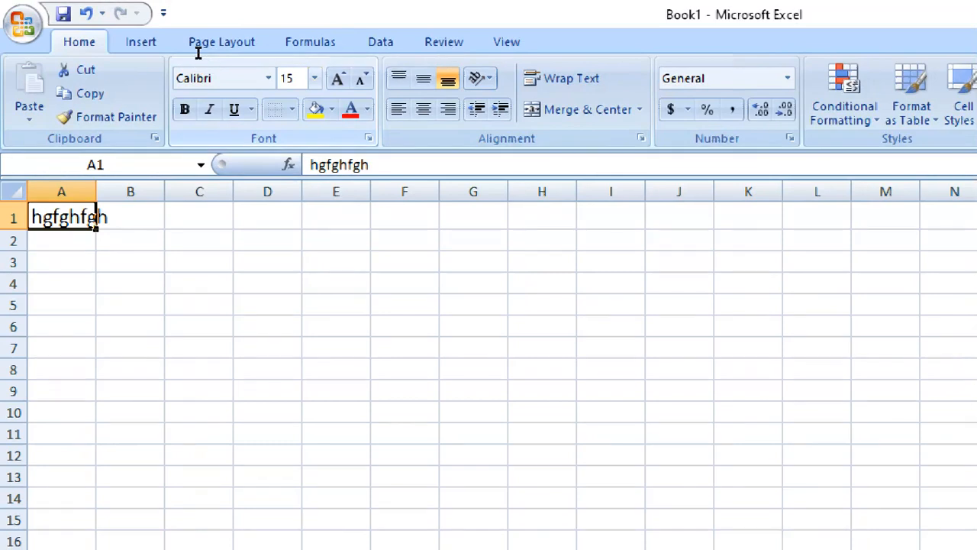
{"action": "left_click", "coordinate": [205, 327]}
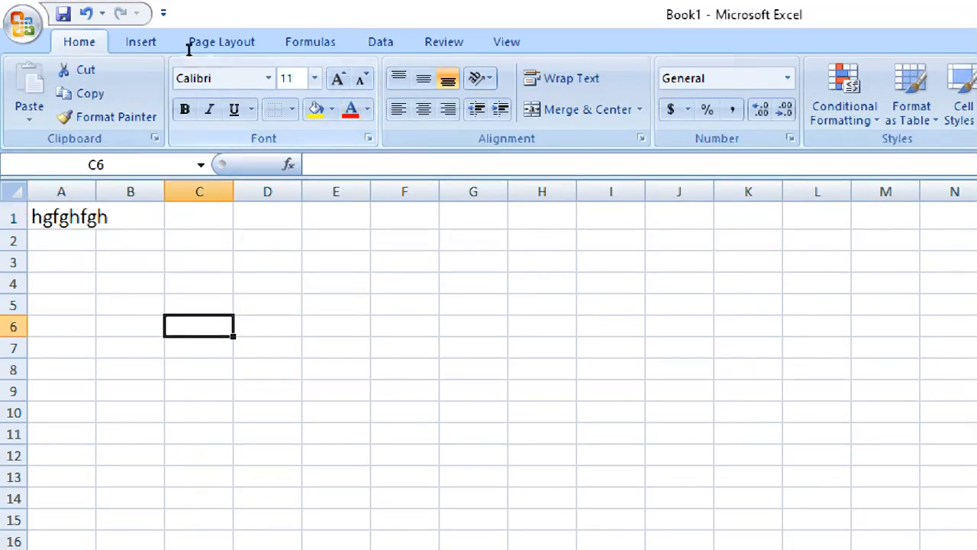
Step A1's font size up and down with Increase/Decrease Font Size to finish at 12
{"action": "left_click", "coordinate": [65, 217]}
{"action": "left_click", "coordinate": [337, 79]}
{"action": "left_click", "coordinate": [338, 79]}
{"action": "left_click", "coordinate": [337, 78]}
{"action": "left_click", "coordinate": [337, 79]}
{"action": "double_click", "coordinate": [362, 79]}
{"action": "left_click", "coordinate": [362, 79]}
{"action": "left_click", "coordinate": [361, 79]}
{"action": "left_click", "coordinate": [362, 78]}
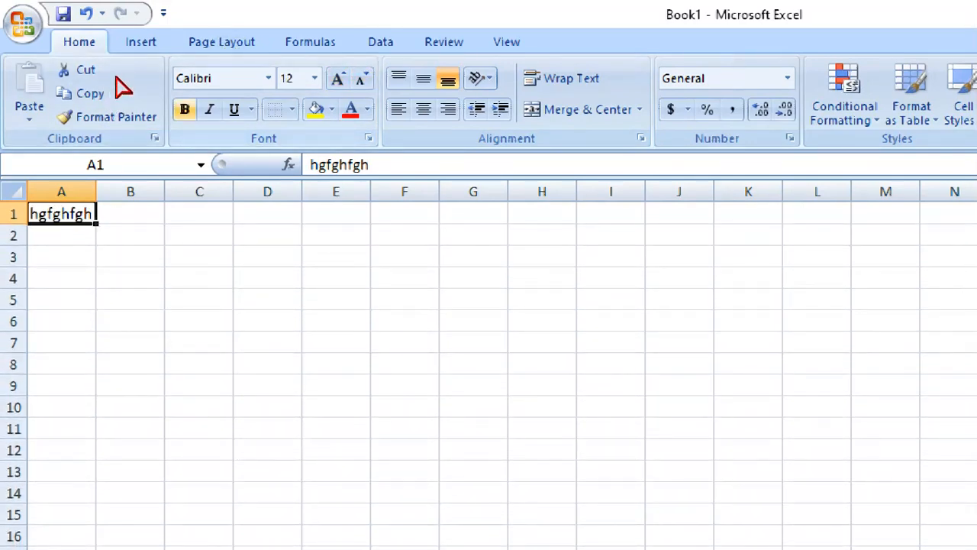
Toggle bold, italic and underline on and off so A1's text ends up plain
{"action": "key", "text": "ctrl+b"}
{"action": "key", "text": "ctrl+i"}
{"action": "key", "text": "ctrl+i"}
{"action": "key", "text": "ctrl+u"}
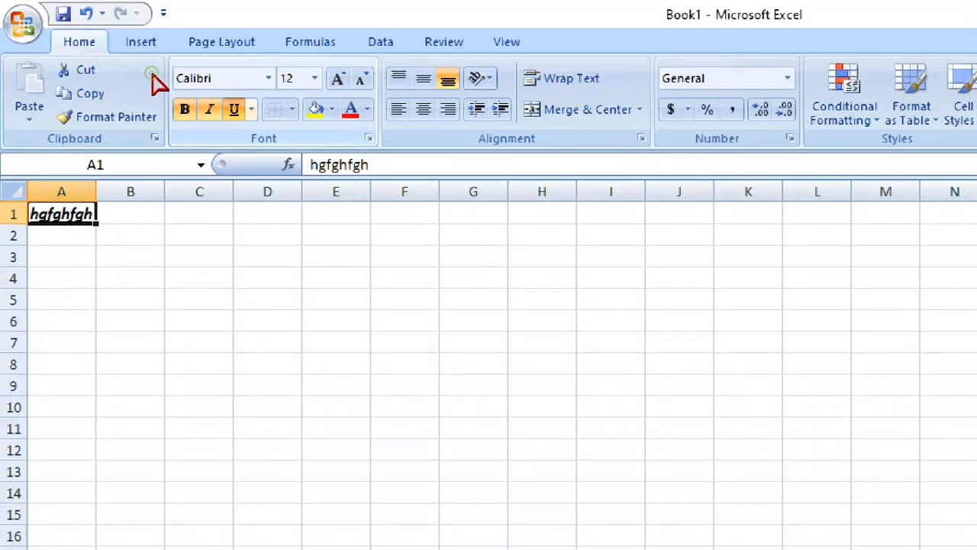
{"action": "key", "text": "ctrl+u"}
{"action": "key", "text": "ctrl+b"}
{"action": "key", "text": "ctrl+i"}
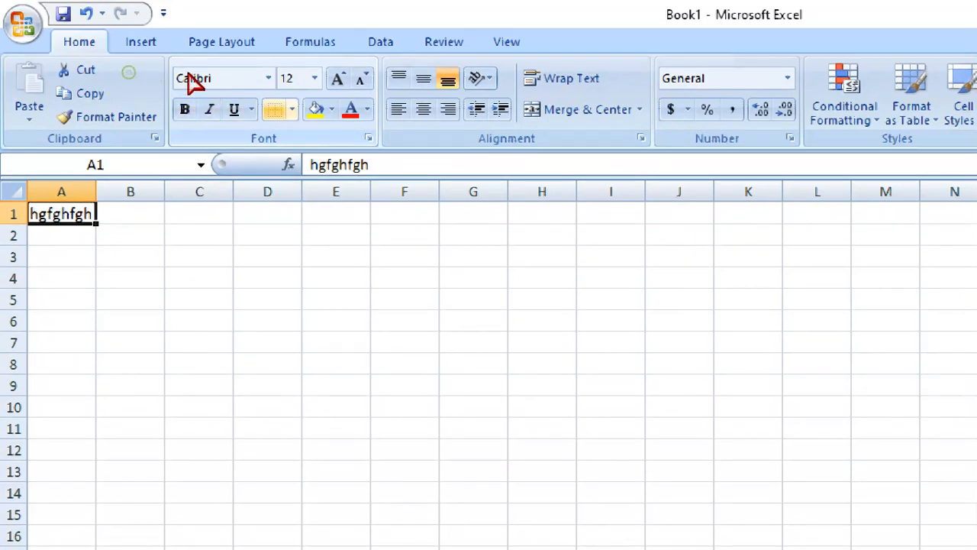
Add a top border to A1 and check the sheet in Print Preview
{"action": "key", "text": "alt+h"}
{"action": "key", "text": "b"}
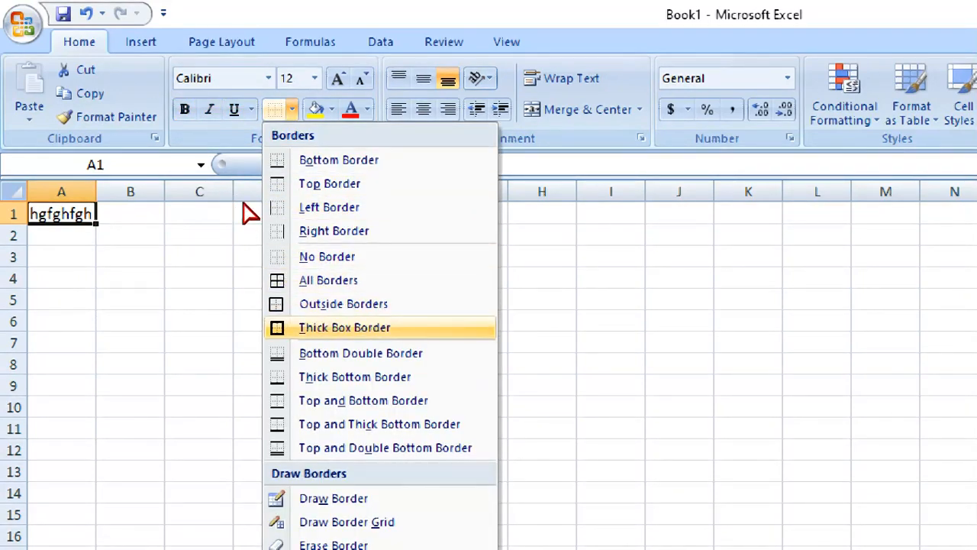
{"action": "key", "text": "Down"}
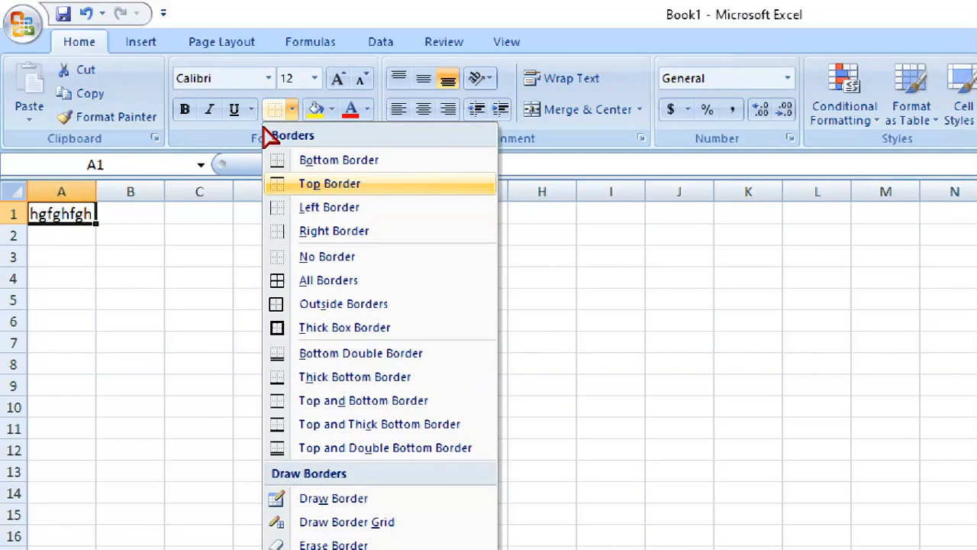
{"action": "left_click", "coordinate": [380, 184]}
{"action": "left_click", "coordinate": [200, 255]}
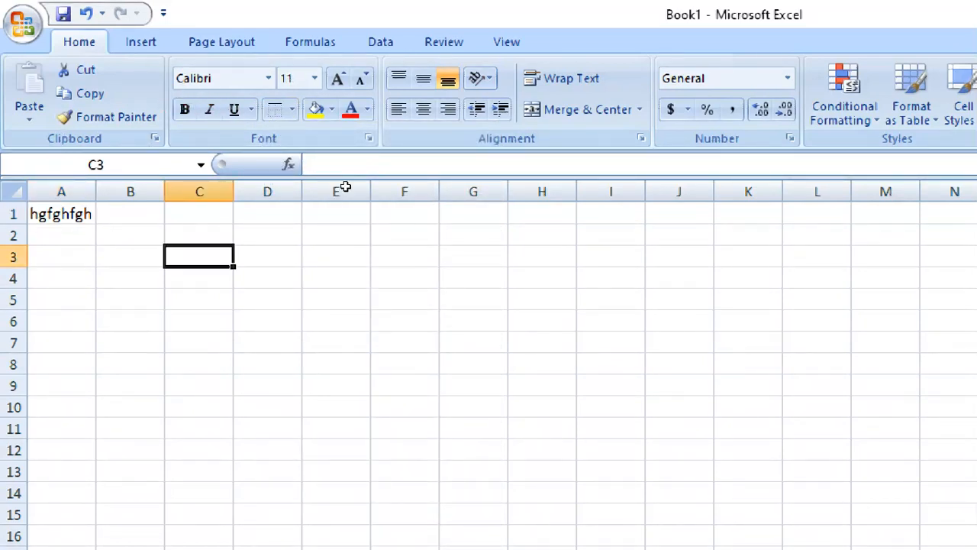
{"action": "key", "text": "Down"}
{"action": "key", "text": "Down"}
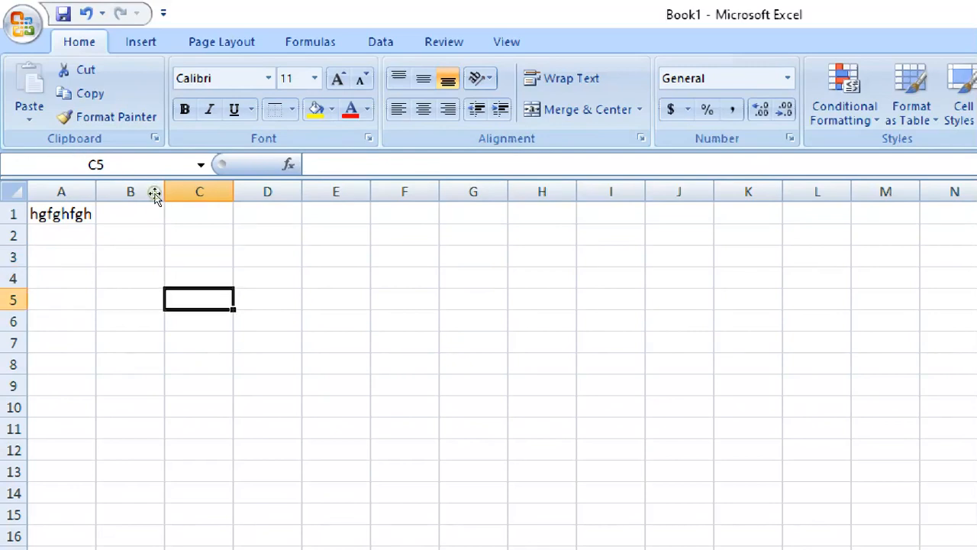
{"action": "key", "text": "ctrl+F2"}
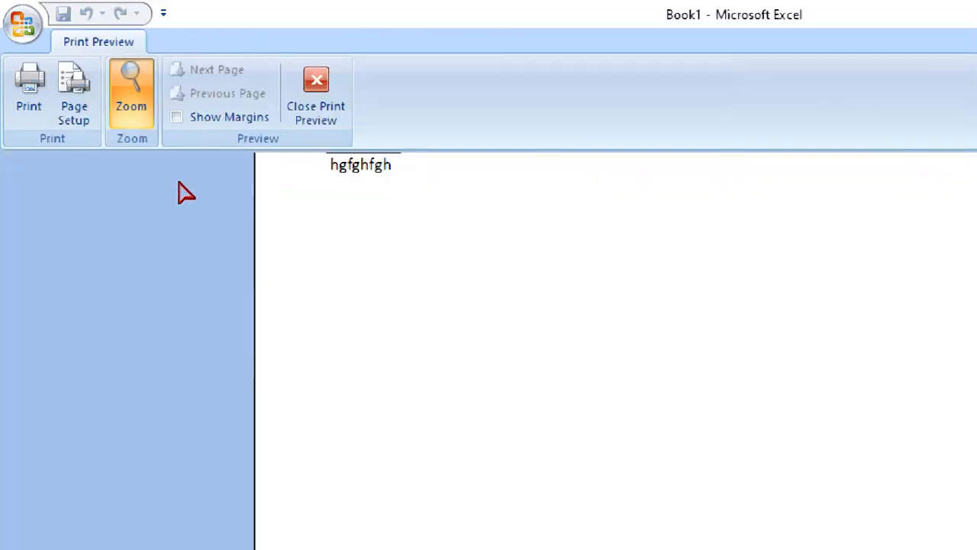
{"action": "left_click", "coordinate": [243, 131]}
{"action": "left_click", "coordinate": [359, 128]}
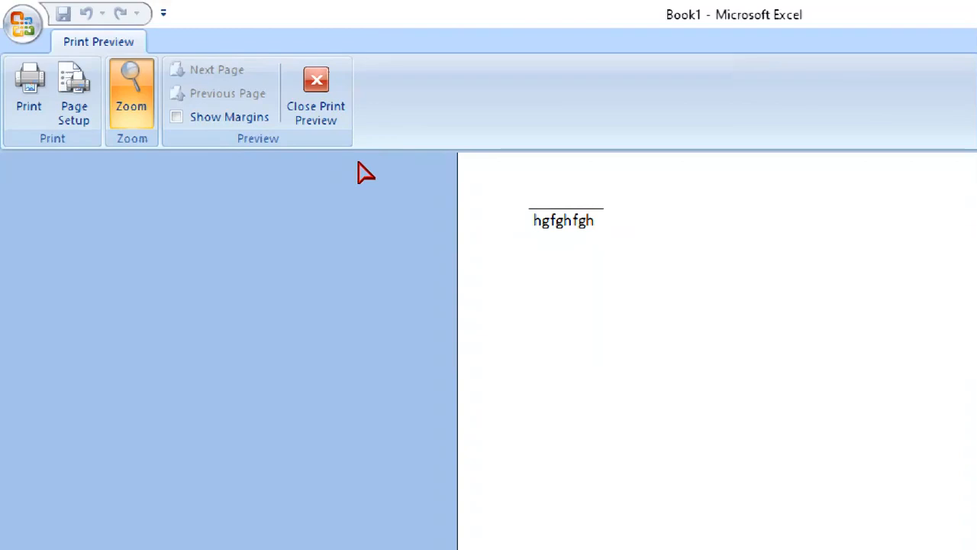
{"action": "left_click", "coordinate": [290, 107]}
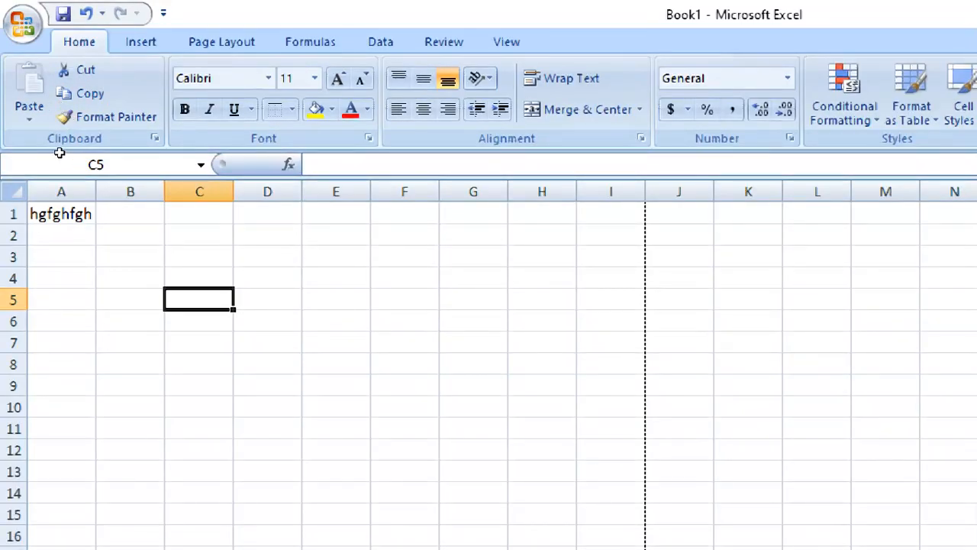
Give A1 an outside border and confirm it in Print Preview
{"action": "key", "text": "ctrl+Home"}
{"action": "left_click", "coordinate": [291, 109]}
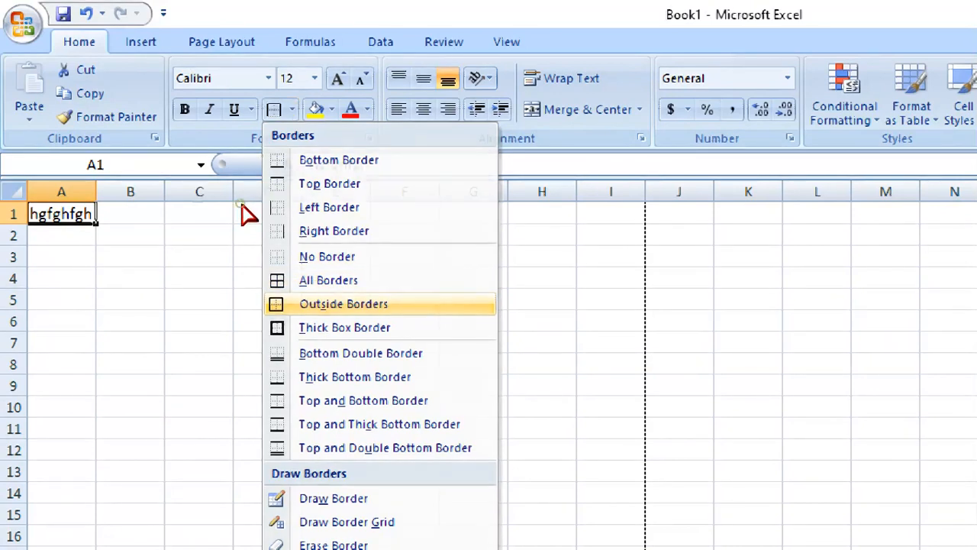
{"action": "key", "text": "Return"}
{"action": "key", "text": "ctrl+F2"}
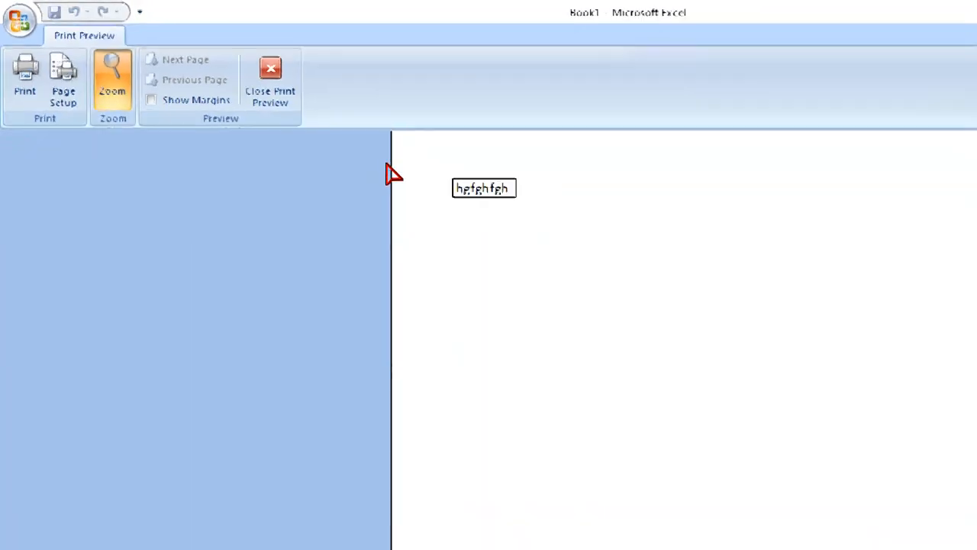
{"action": "key", "text": "Escape"}
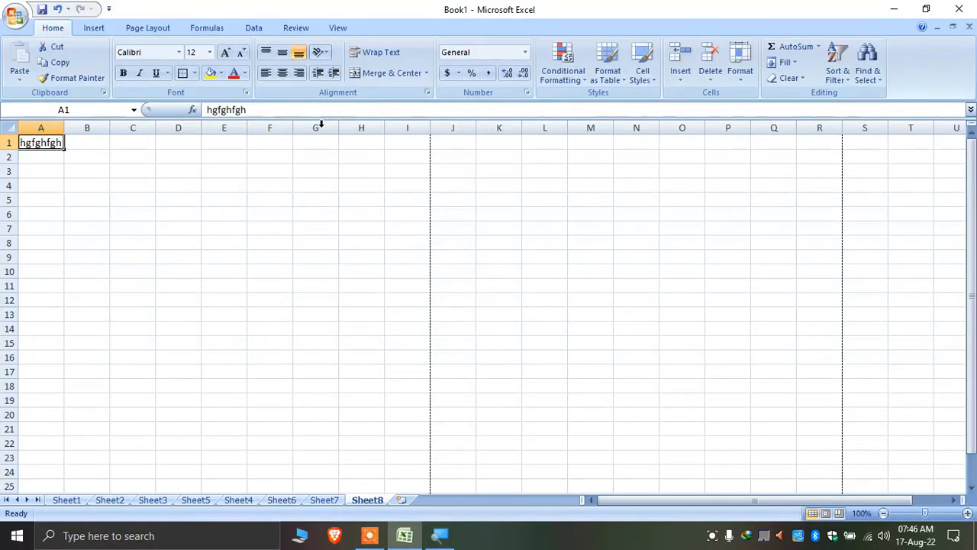
Pick green as the border line colour and draw the gridlines across B3:E10
{"action": "left_click", "coordinate": [195, 73]}
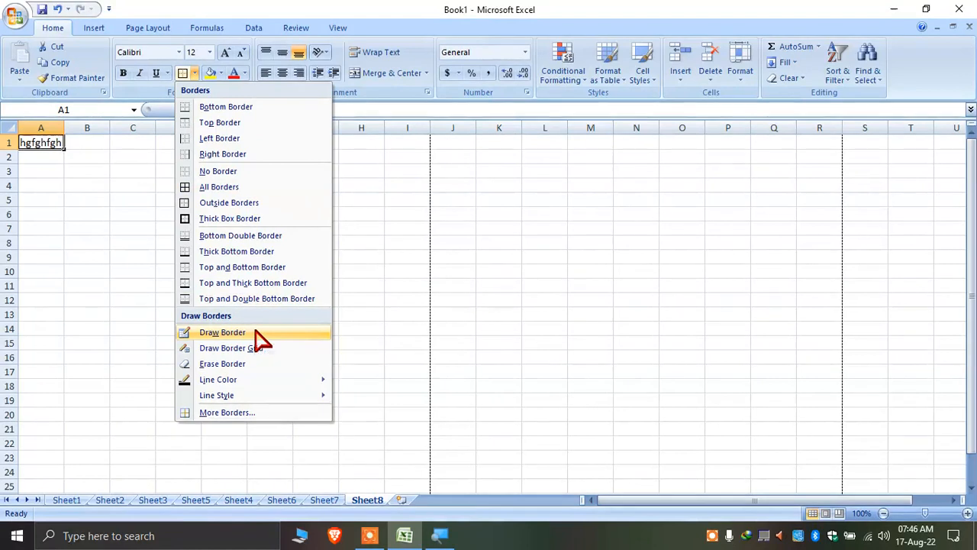
{"action": "mouse_move", "coordinate": [279, 381]}
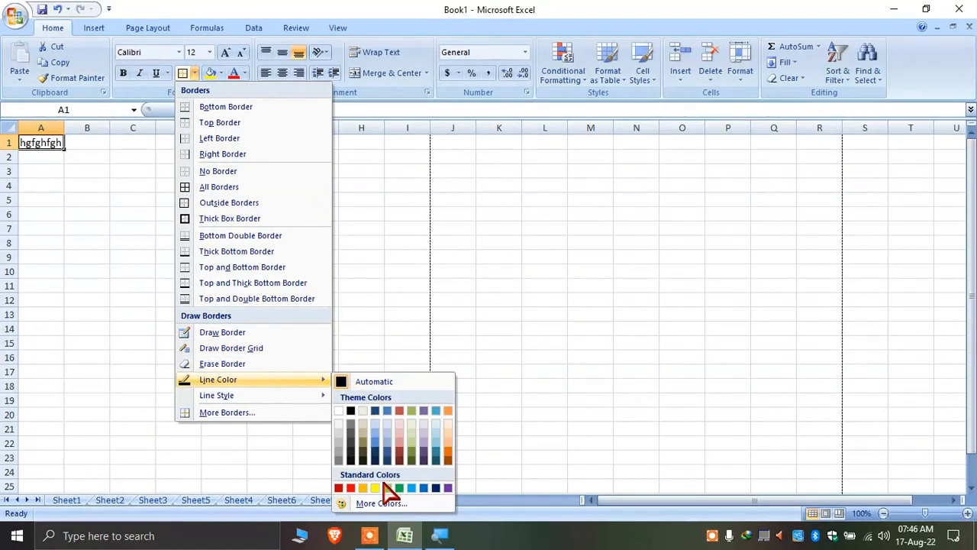
{"action": "left_click", "coordinate": [412, 487]}
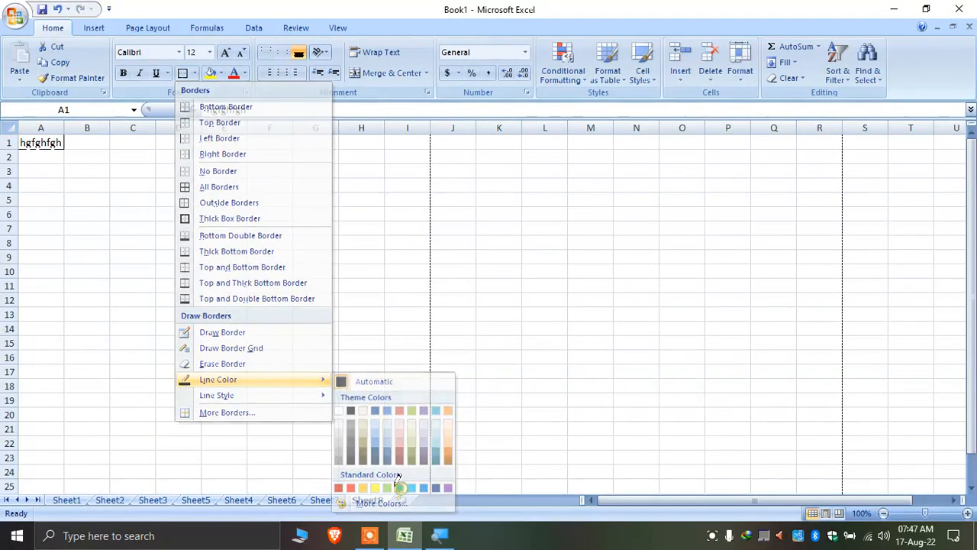
{"action": "left_click_drag", "start_coordinate": [91, 174], "coordinate": [225, 257]}
{"action": "left_click_drag", "start_coordinate": [184, 172], "coordinate": [184, 271]}
{"action": "left_click_drag", "start_coordinate": [203, 215], "coordinate": [87, 214]}
{"action": "left_click_drag", "start_coordinate": [113, 175], "coordinate": [127, 264]}
{"action": "left_click_drag", "start_coordinate": [133, 201], "coordinate": [229, 201]}
{"action": "left_click_drag", "start_coordinate": [86, 195], "coordinate": [226, 181]}
{"action": "left_click_drag", "start_coordinate": [87, 180], "coordinate": [175, 179]}
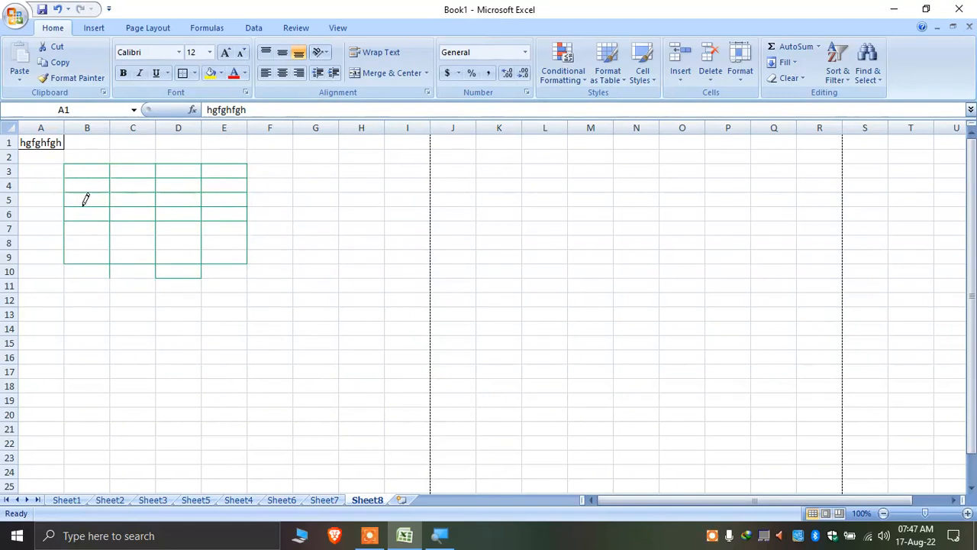
{"action": "mouse_move", "coordinate": [72, 172]}
{"action": "left_mouse_down"}
{"action": "mouse_move", "coordinate": [82, 270]}
{"action": "mouse_move", "coordinate": [225, 244]}
{"action": "left_mouse_up"}
{"action": "mouse_move", "coordinate": [85, 258]}
{"action": "left_mouse_down"}
{"action": "mouse_move", "coordinate": [200, 280]}
{"action": "mouse_move", "coordinate": [236, 271]}
{"action": "left_mouse_up"}
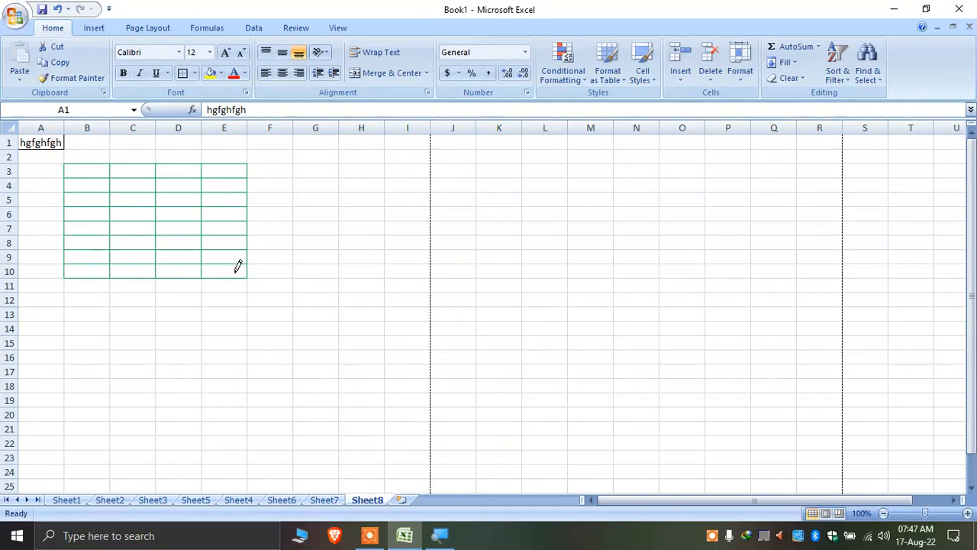
Switch the border tool to freehand drawing, then close the border options
{"action": "left_click", "coordinate": [195, 72]}
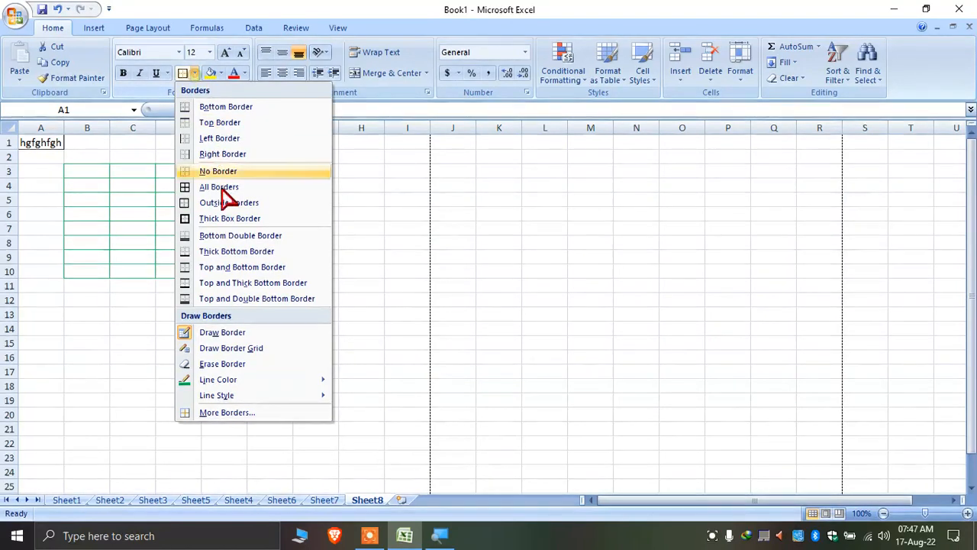
{"action": "left_click", "coordinate": [229, 332]}
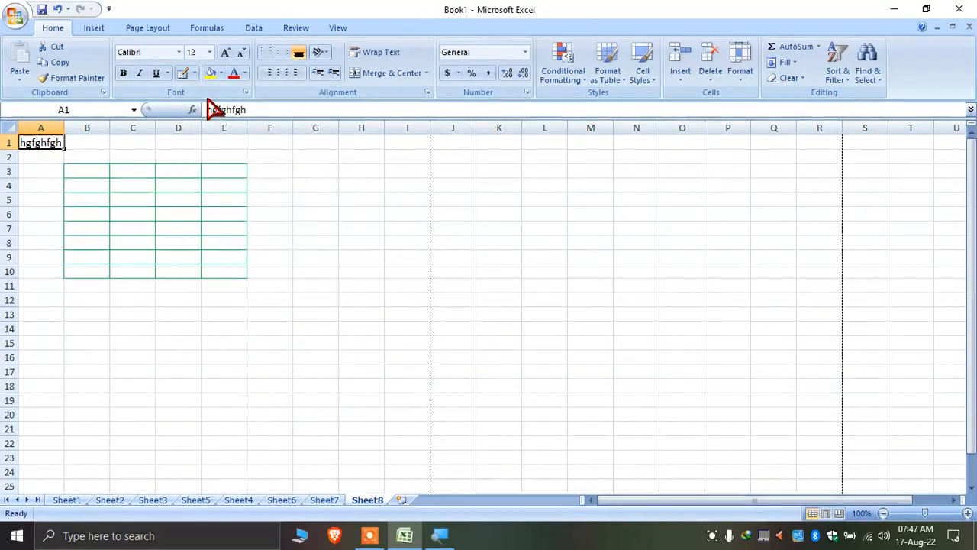
{"action": "left_click", "coordinate": [195, 72]}
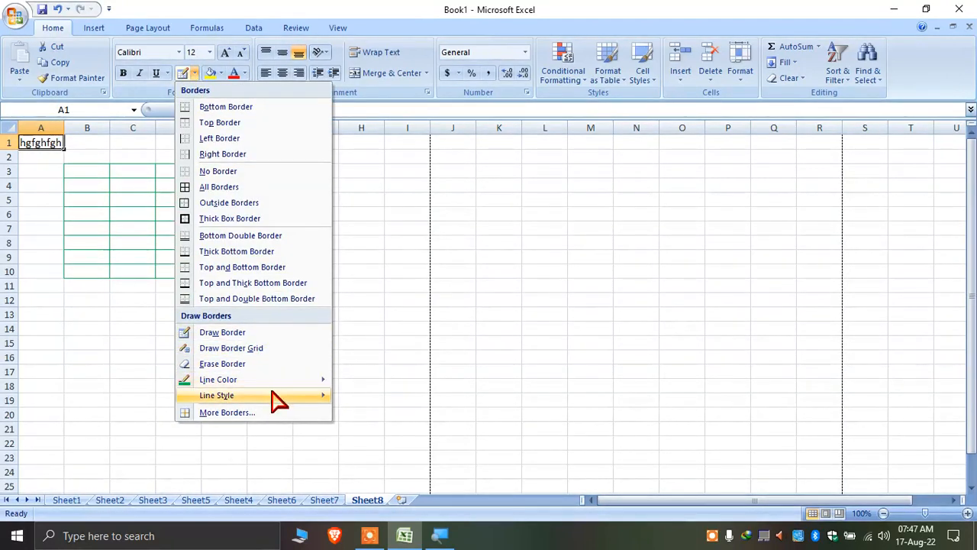
{"action": "mouse_move", "coordinate": [283, 405]}
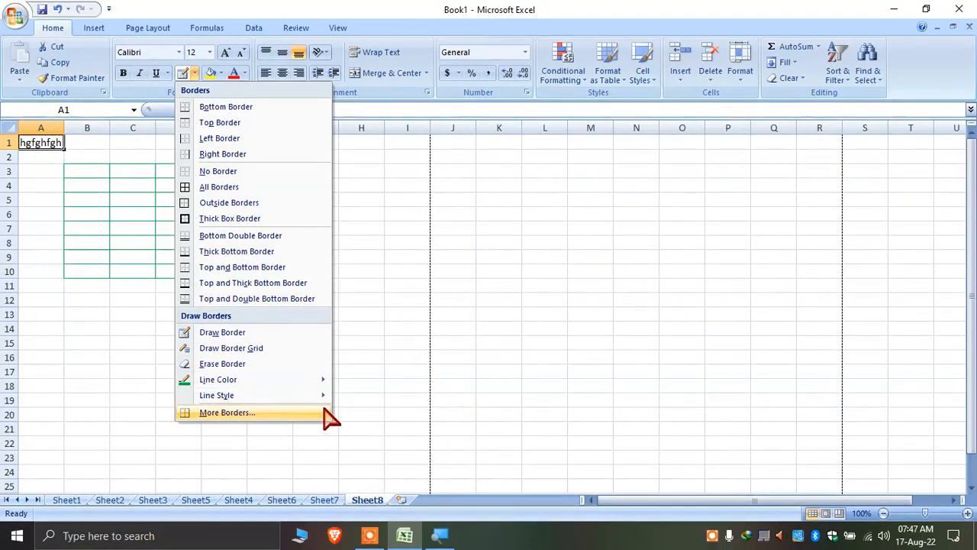
{"action": "left_click", "coordinate": [405, 265]}
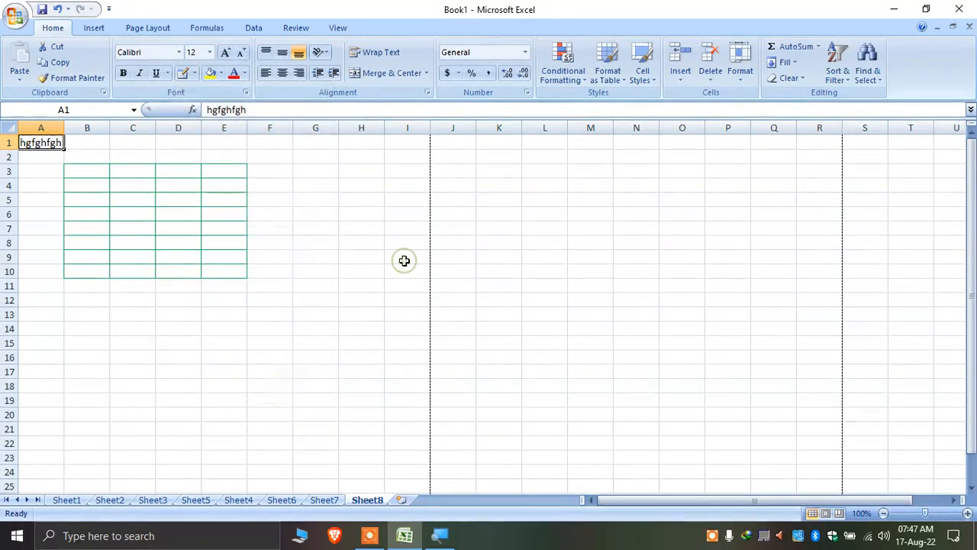
Fill the grid B3:E10 with light orange
{"action": "left_click", "coordinate": [222, 74]}
{"action": "left_click", "coordinate": [87, 170]}
{"action": "left_click_drag", "start_coordinate": [87, 171], "coordinate": [230, 267]}
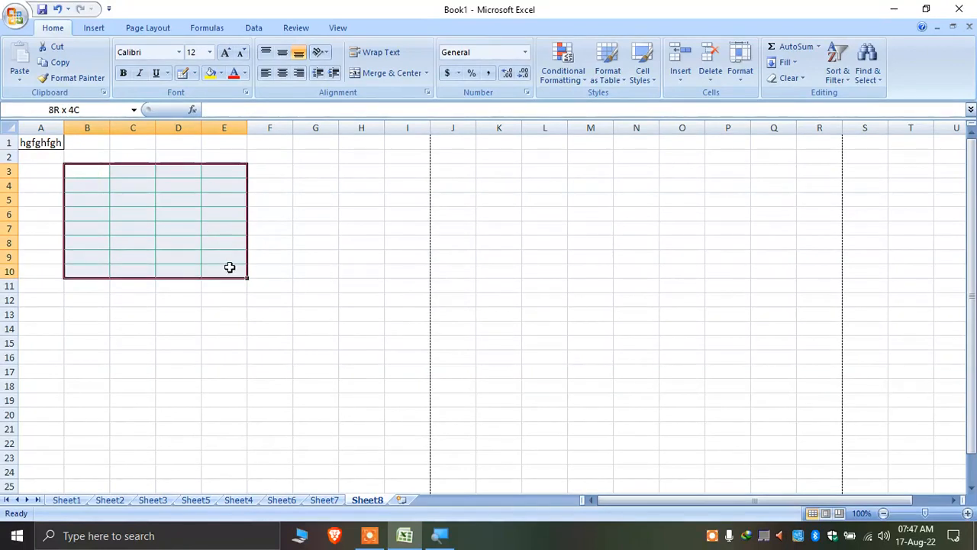
{"action": "left_click", "coordinate": [220, 73]}
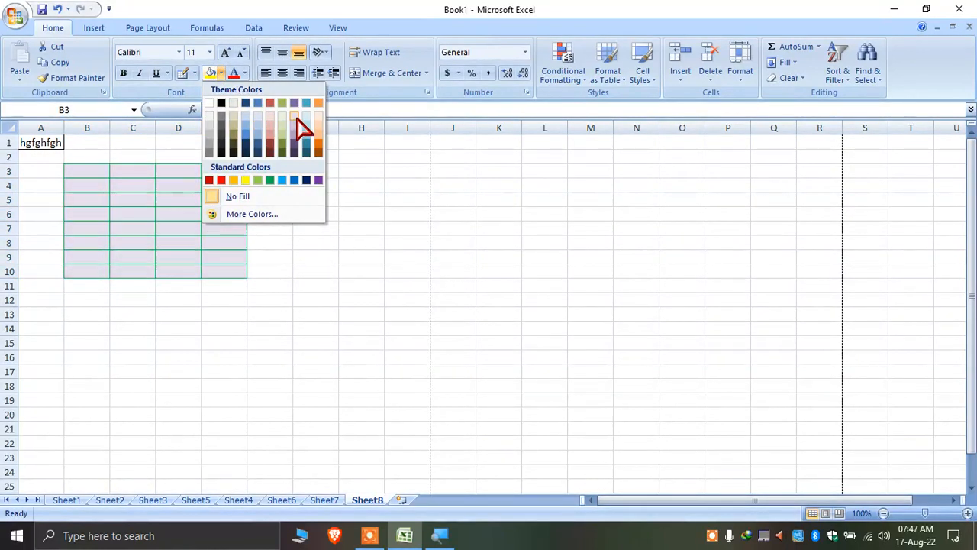
{"action": "left_click", "coordinate": [321, 128]}
{"action": "left_click", "coordinate": [315, 185]}
{"action": "left_click", "coordinate": [223, 196]}
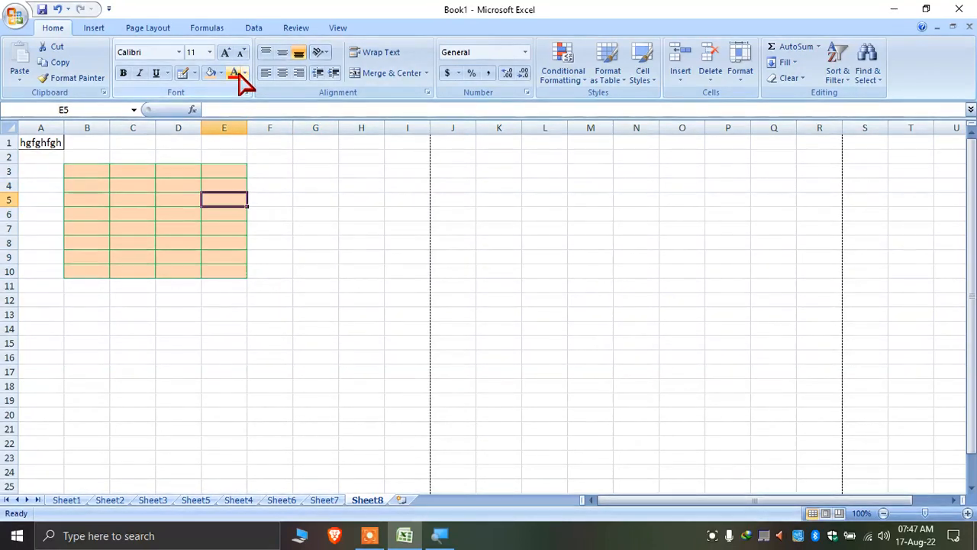
{"action": "left_click", "coordinate": [313, 199]}
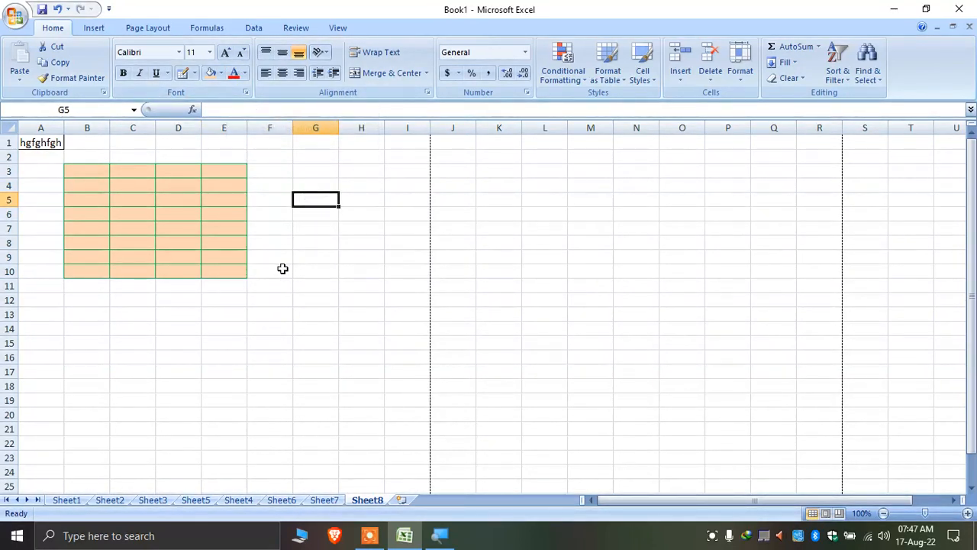
{"action": "scroll", "coordinate": [282, 269], "scroll_direction": "down", "scroll_amount": 5}
{"action": "scroll", "coordinate": [134, 224], "scroll_direction": "up", "scroll_amount": 5}
Enter 'this is arial black' in B18 using Arial Black, and 'this is' in C18
{"action": "scroll", "coordinate": [148, 240], "scroll_direction": "down", "scroll_amount": 1}
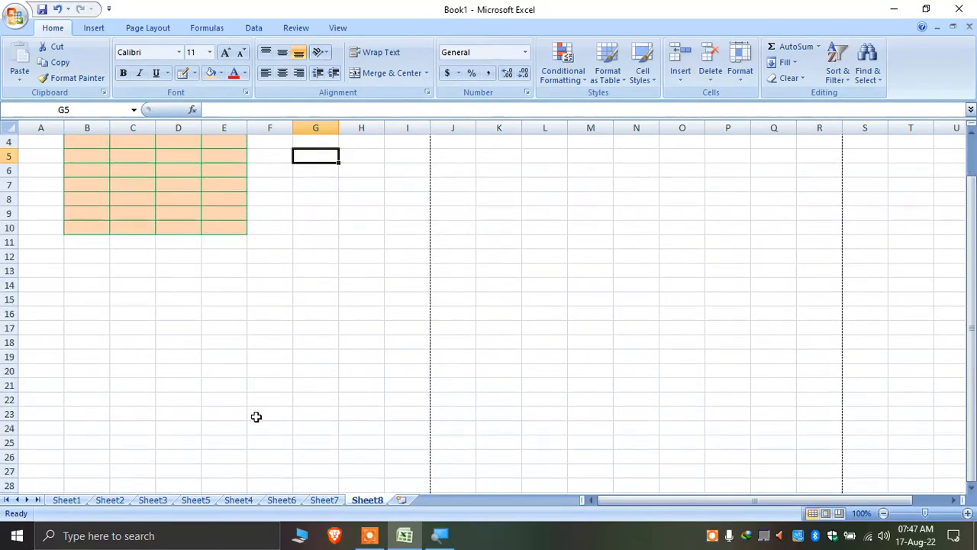
{"action": "scroll", "coordinate": [256, 416], "scroll_direction": "down", "scroll_amount": 4}
{"action": "left_click", "coordinate": [74, 168]}
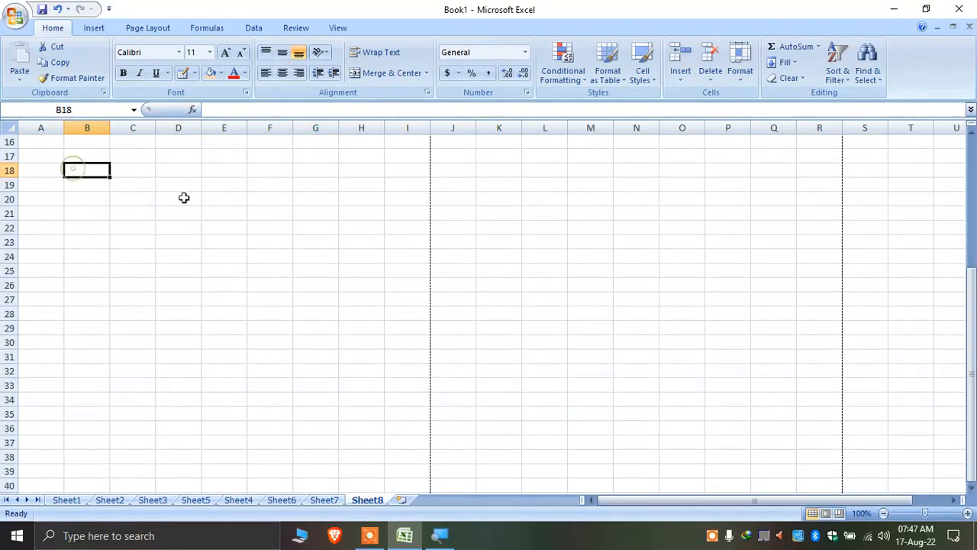
{"action": "scroll", "coordinate": [188, 214], "scroll_direction": "up", "scroll_amount": 5}
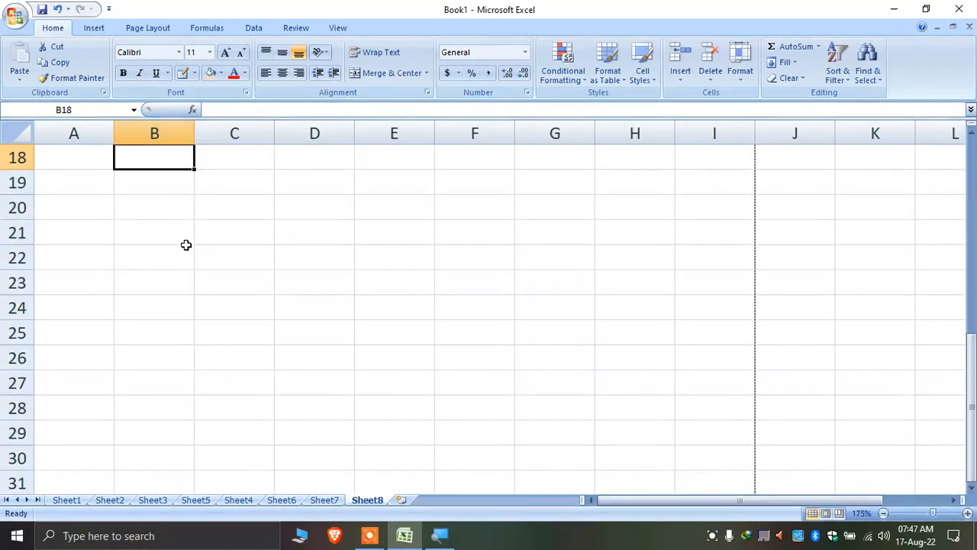
{"action": "left_click", "coordinate": [179, 52]}
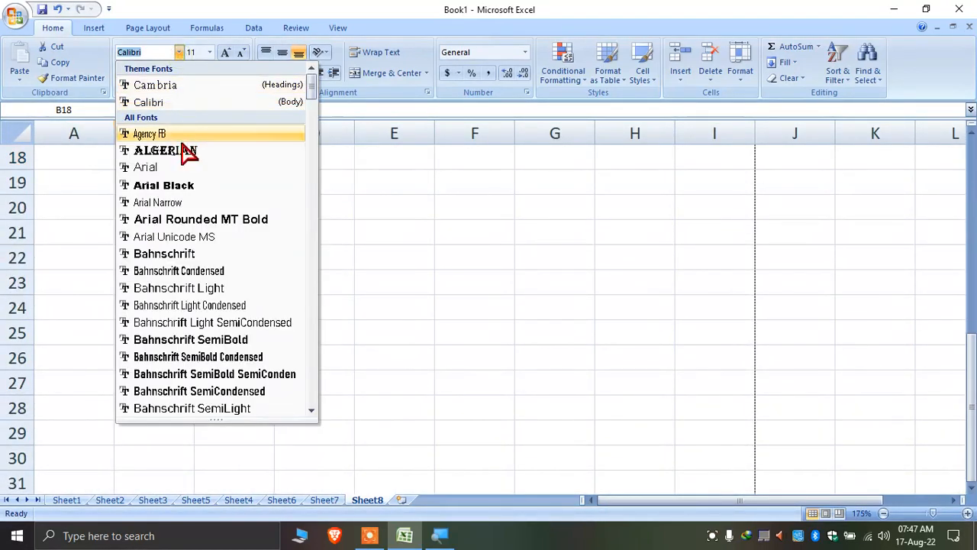
{"action": "scroll", "coordinate": [225, 275], "scroll_direction": "up", "scroll_amount": 2}
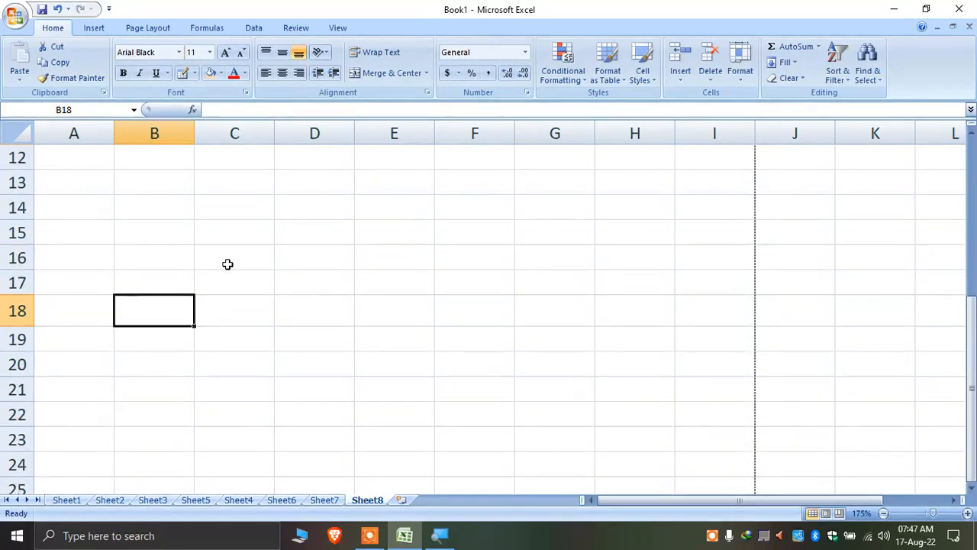
{"action": "type", "text": "this i"}
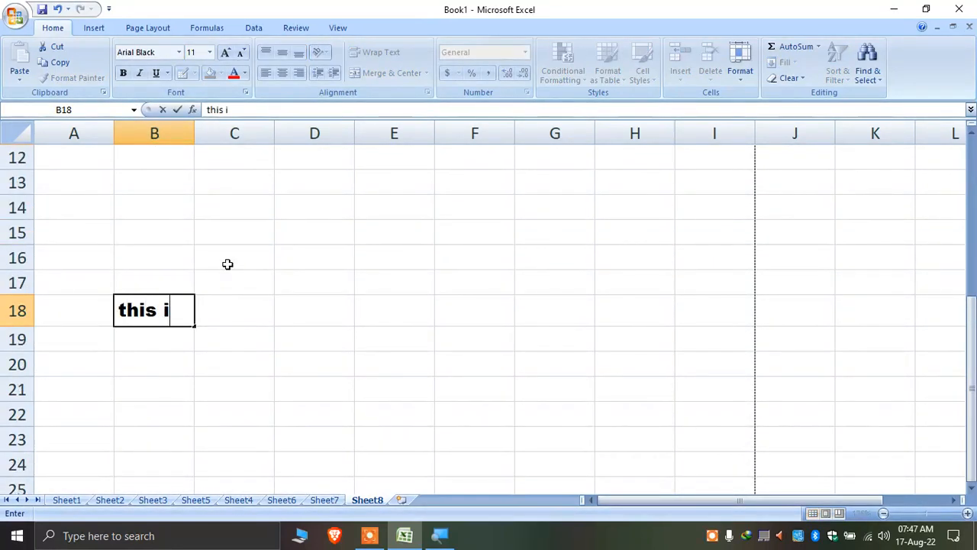
{"action": "type", "text": "s arial black"}
{"action": "key", "text": "Tab"}
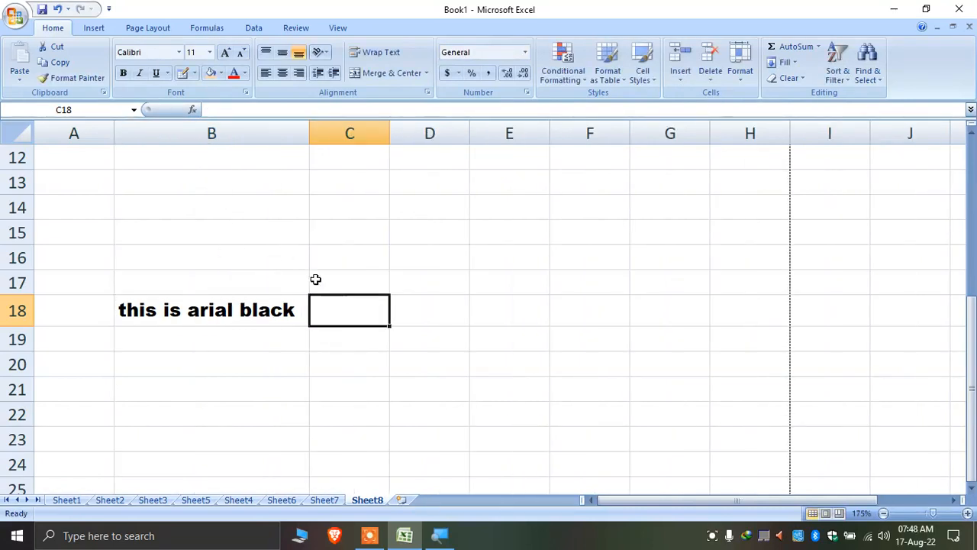
{"action": "type", "text": "th"}
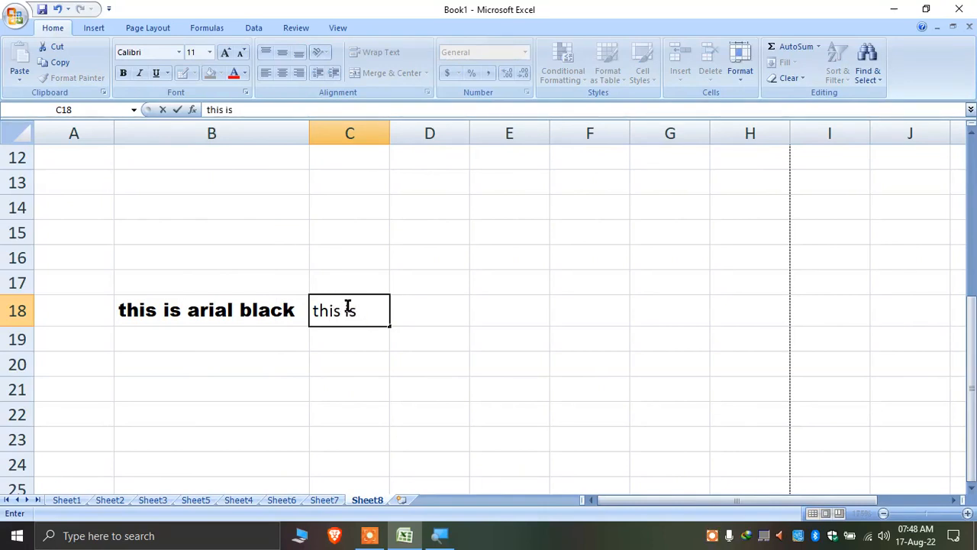
{"action": "type", "text": "is is"}
{"action": "left_click", "coordinate": [227, 224]}
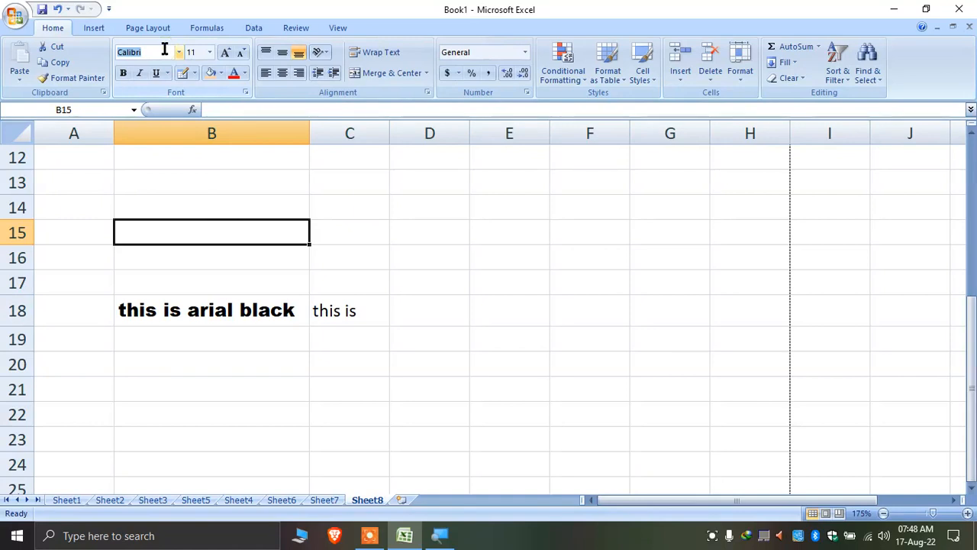
Type the Hindi text आजकल हम into B15 in the Kruti Dev font
{"action": "type", "text": "Kruti Dev 01"}
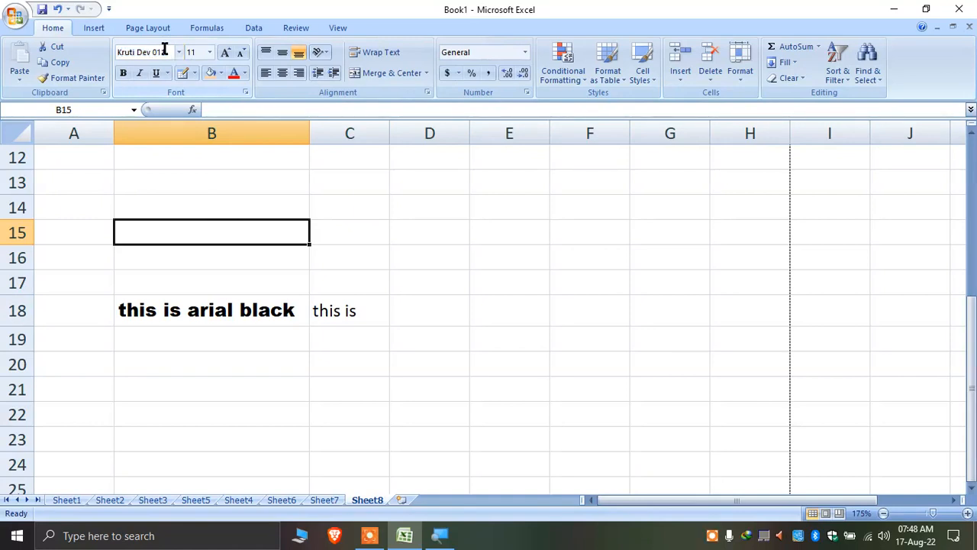
{"action": "type", "text": "vktdy"}
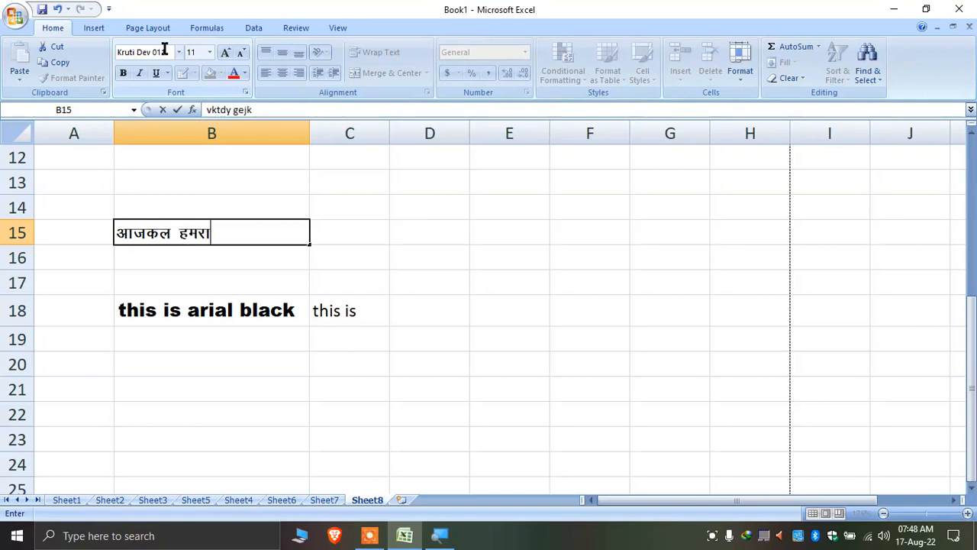
{"action": "type", "text": " gekjs"}
{"action": "key", "text": "BackSpace"}
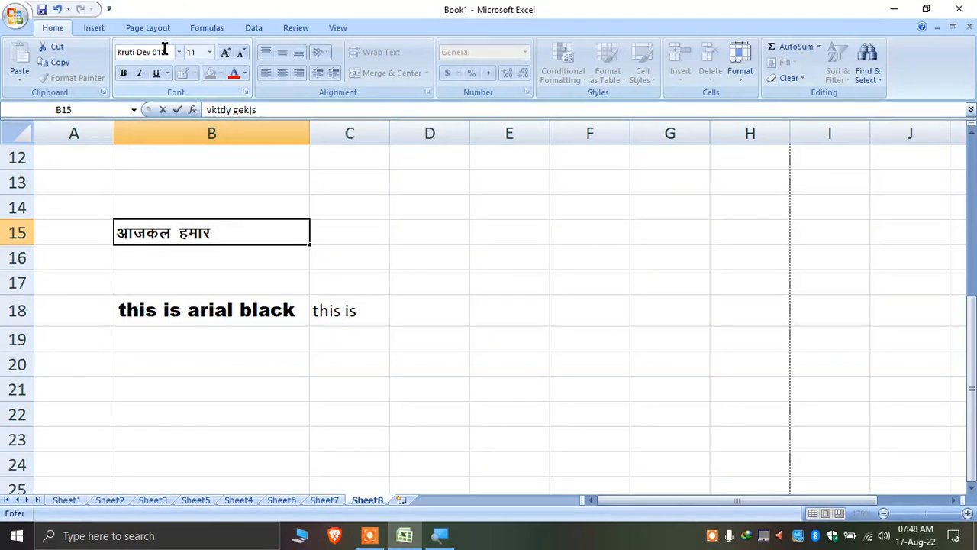
{"action": "key", "text": "BackSpace"}
{"action": "key", "text": "BackSpace"}
{"action": "key", "text": "BackSpace"}
{"action": "key", "text": "Return"}
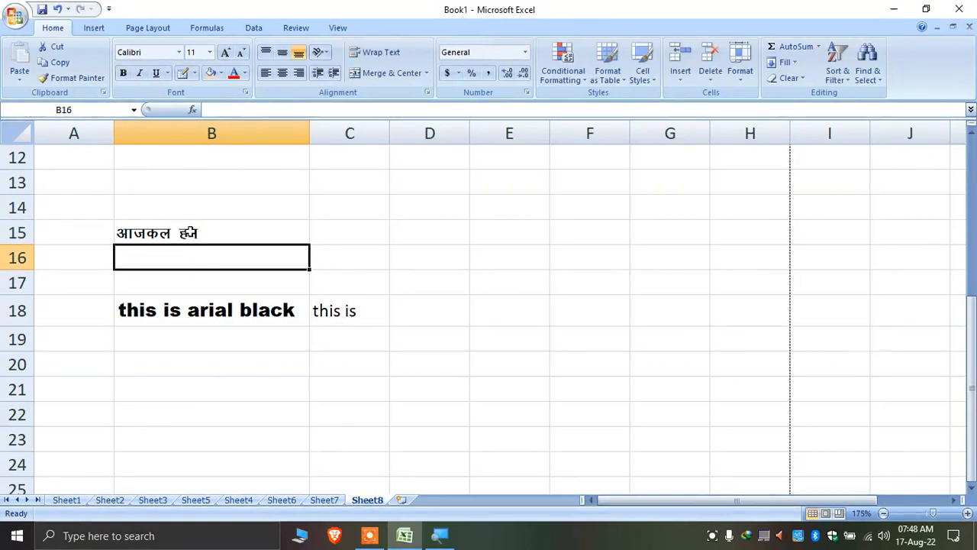
{"action": "left_click", "coordinate": [188, 233]}
Type trial text in C15, then cancel so C15 stays empty
{"action": "left_click", "coordinate": [346, 231]}
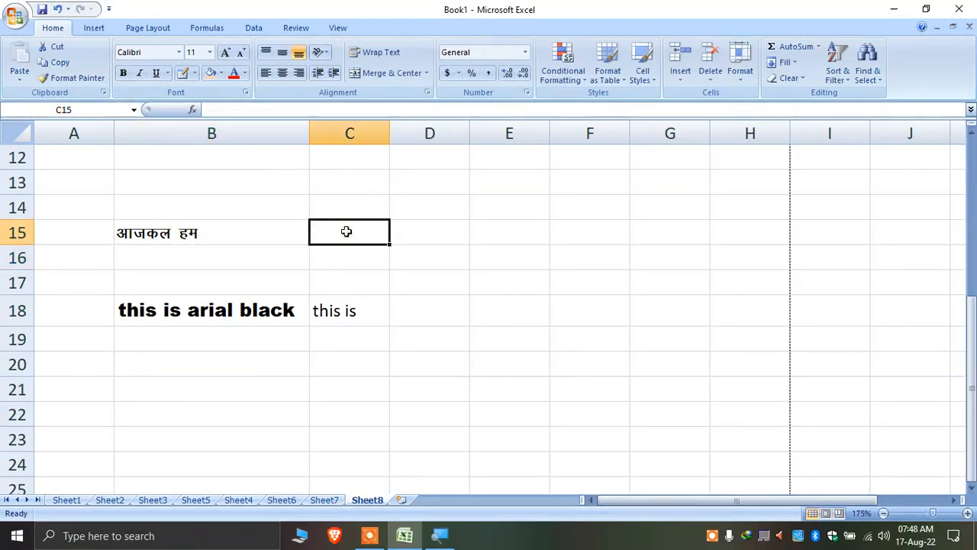
{"action": "type", "text": "sdjfkj"}
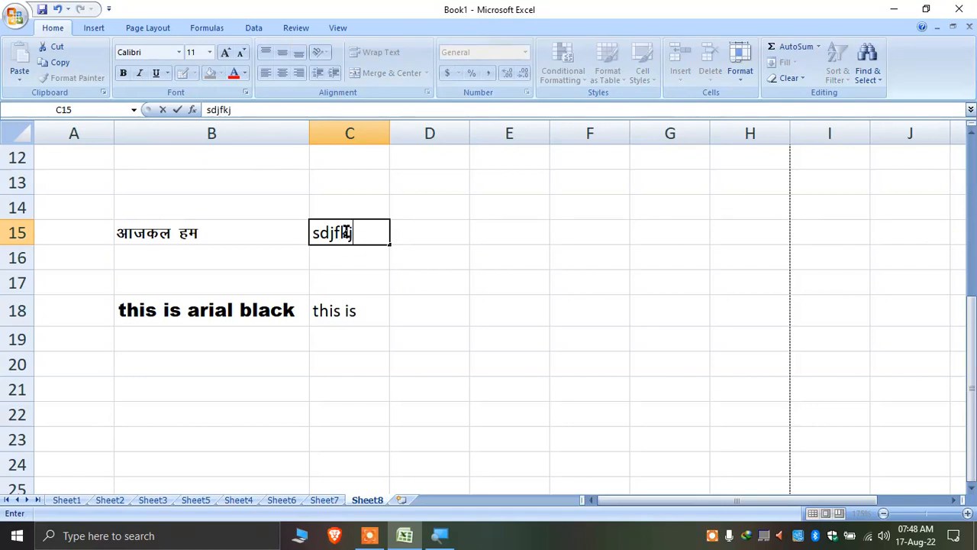
{"action": "key", "text": "BackSpace"}
{"action": "key", "text": "BackSpace"}
{"action": "key", "text": "BackSpace"}
{"action": "key", "text": "BackSpace"}
{"action": "key", "text": "BackSpace"}
{"action": "key", "text": "BackSpace"}
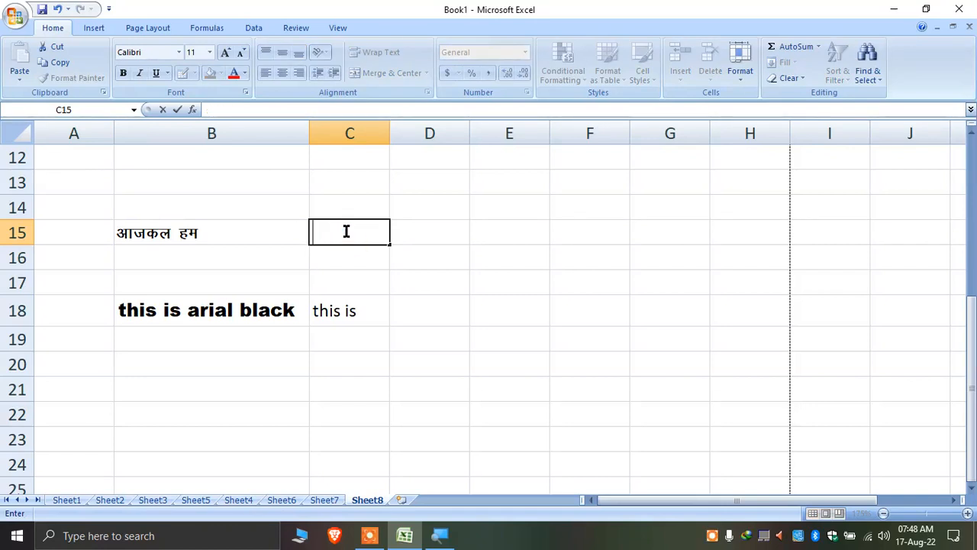
{"action": "key", "text": "Escape"}
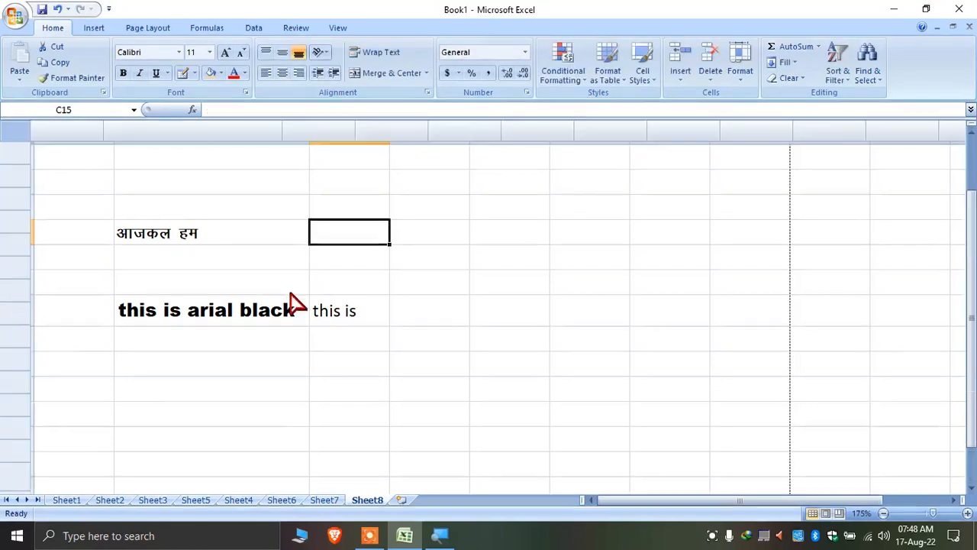
Apply the Monotype Corsiva font to the block A11:H28
{"action": "scroll", "coordinate": [298, 300], "scroll_direction": "down", "scroll_amount": 4, "text": "ctrl"}
{"action": "scroll", "coordinate": [297, 297], "scroll_direction": "down", "scroll_amount": 5}
{"action": "scroll", "coordinate": [304, 297], "scroll_direction": "up", "scroll_amount": 3}
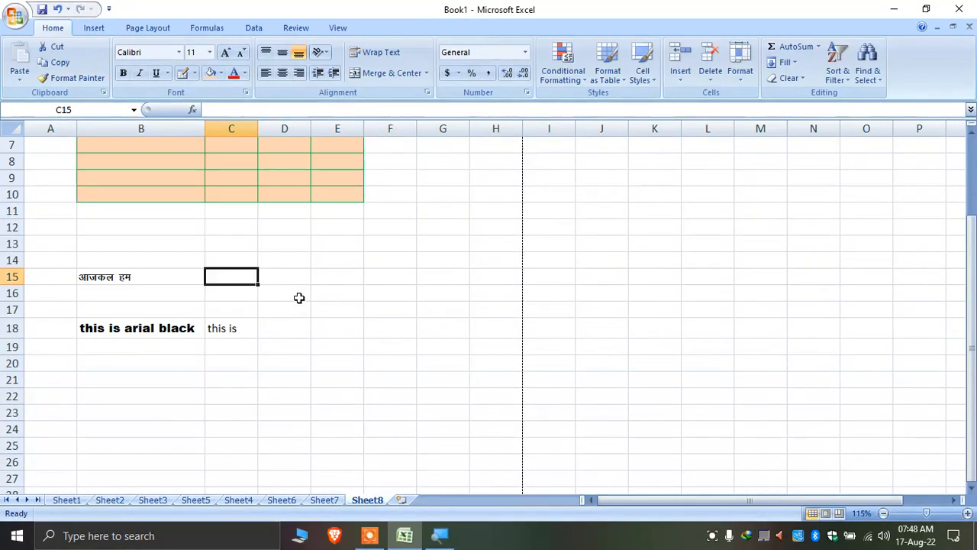
{"action": "left_click_drag", "start_coordinate": [40, 209], "coordinate": [488, 493]}
{"action": "left_click", "coordinate": [146, 51]}
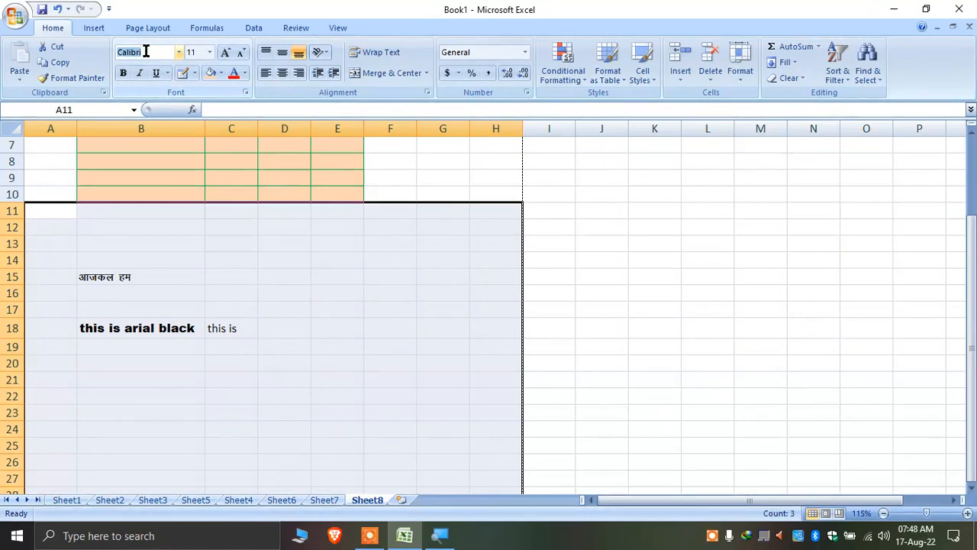
{"action": "type", "text": "Krtu"}
{"action": "key", "text": "BackSpace"}
{"action": "key", "text": "BackSpace"}
{"action": "key", "text": "BackSpace"}
{"action": "key", "text": "BackSpace"}
{"action": "type", "text": "Moni"}
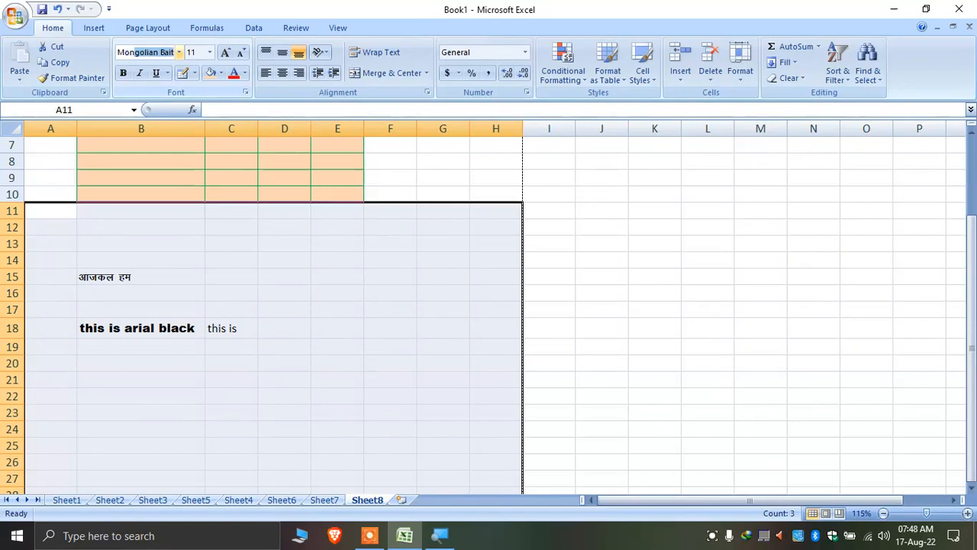
{"action": "key", "text": "BackSpace"}
{"action": "type", "text": "o"}
{"action": "key", "text": "Return"}
{"action": "left_click", "coordinate": [184, 265]}
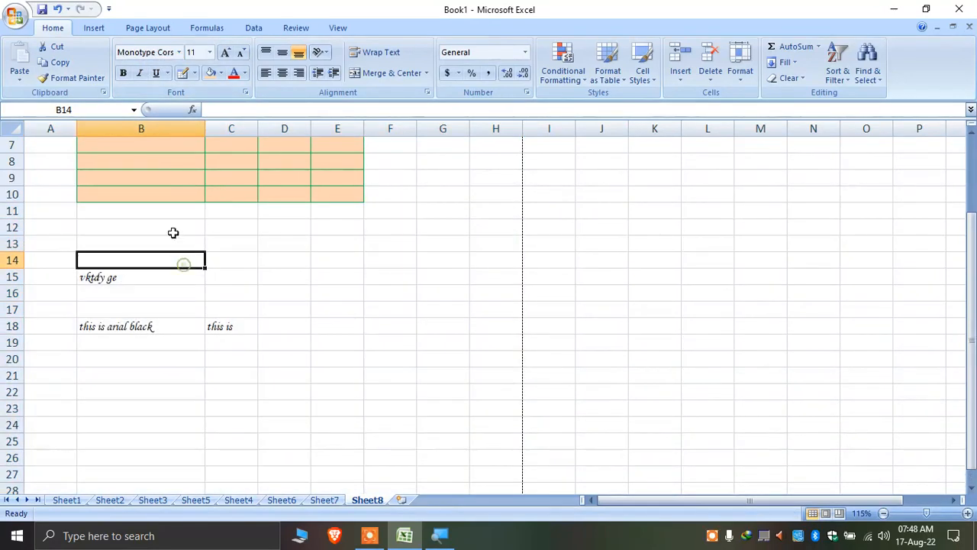
Enter dsf in B12, fd in F13, and ds in F17 and F18
{"action": "left_click", "coordinate": [173, 229]}
{"action": "type", "text": "dsf"}
{"action": "left_click", "coordinate": [255, 230]}
{"action": "left_click", "coordinate": [388, 244]}
{"action": "type", "text": "fd"}
{"action": "left_click", "coordinate": [390, 304]}
{"action": "type", "text": "ds"}
{"action": "left_click", "coordinate": [311, 363]}
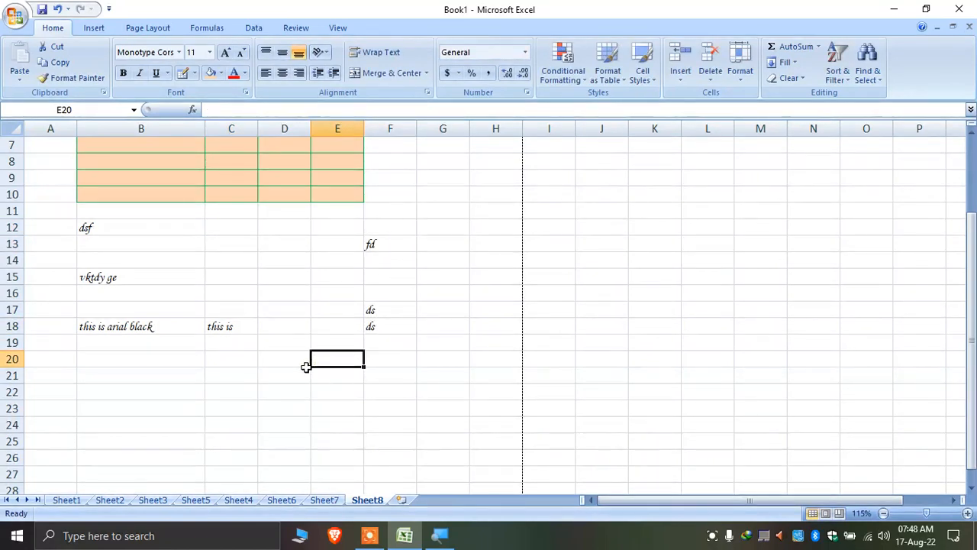
{"action": "left_click", "coordinate": [254, 383]}
Add a new worksheet, Sheet9, to the workbook
{"action": "scroll", "coordinate": [252, 382], "scroll_direction": "down", "scroll_amount": 2}
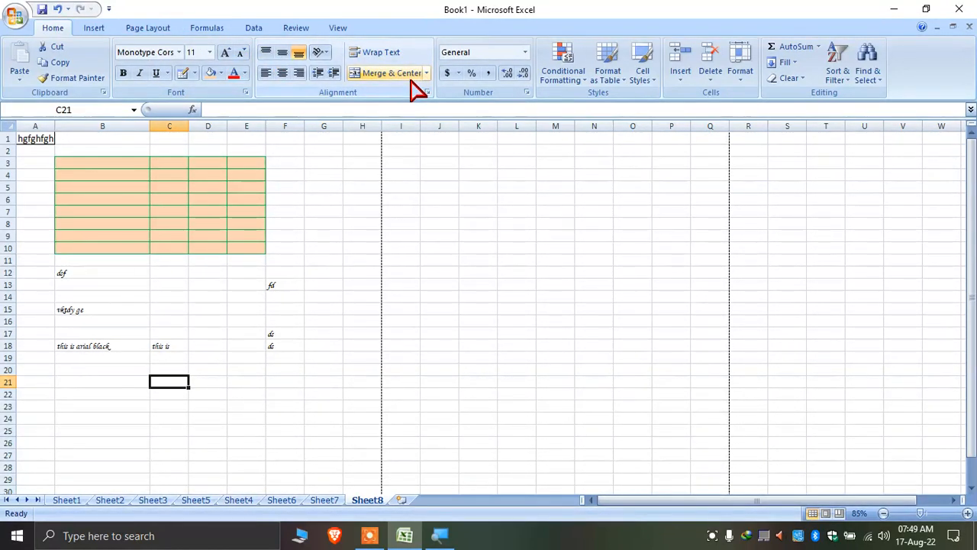
{"action": "left_click", "coordinate": [439, 247]}
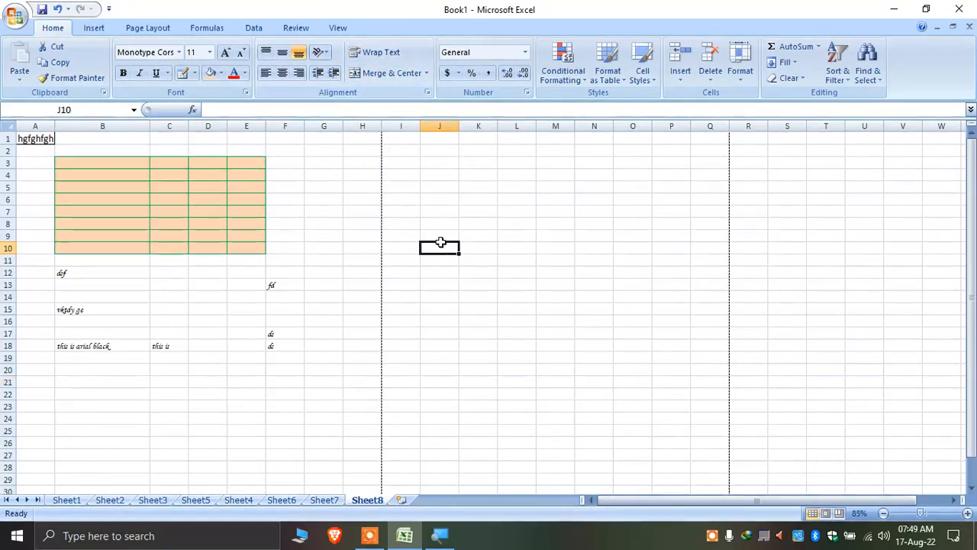
{"action": "scroll", "coordinate": [453, 203], "scroll_direction": "up", "scroll_amount": 6, "text": "ctrl"}
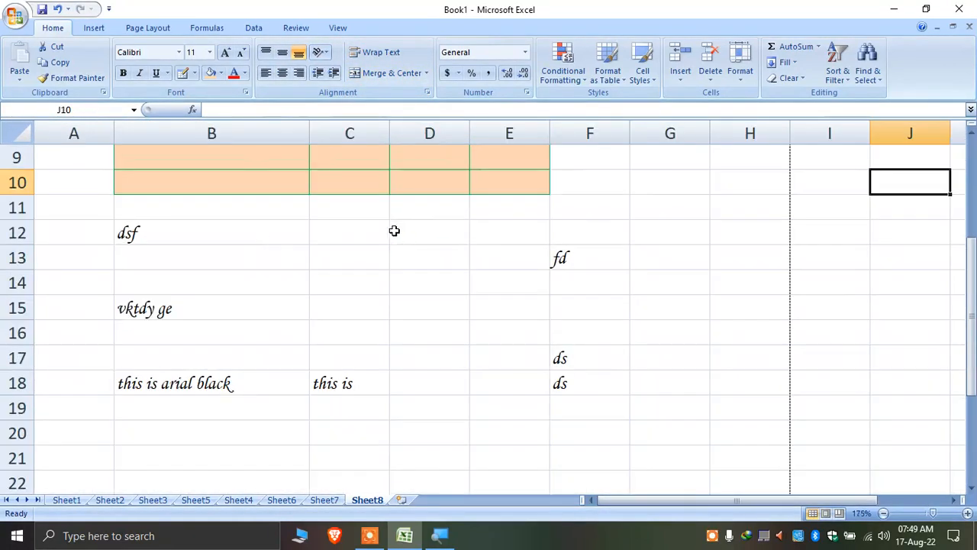
{"action": "scroll", "coordinate": [395, 229], "scroll_direction": "down", "scroll_amount": 3}
{"action": "left_click", "coordinate": [402, 500]}
Make row 1 much taller, widen column A to 21.14, and enter abc in A1
{"action": "scroll", "coordinate": [187, 336], "scroll_direction": "up", "scroll_amount": 8, "text": "ctrl"}
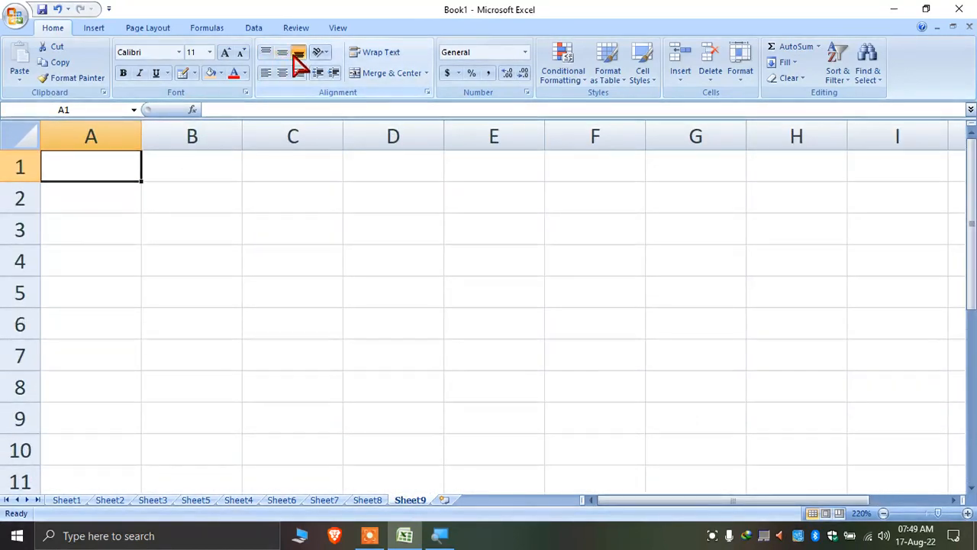
{"action": "left_click_drag", "start_coordinate": [20, 181], "coordinate": [30, 298]}
{"action": "left_click_drag", "start_coordinate": [142, 138], "coordinate": [305, 152]}
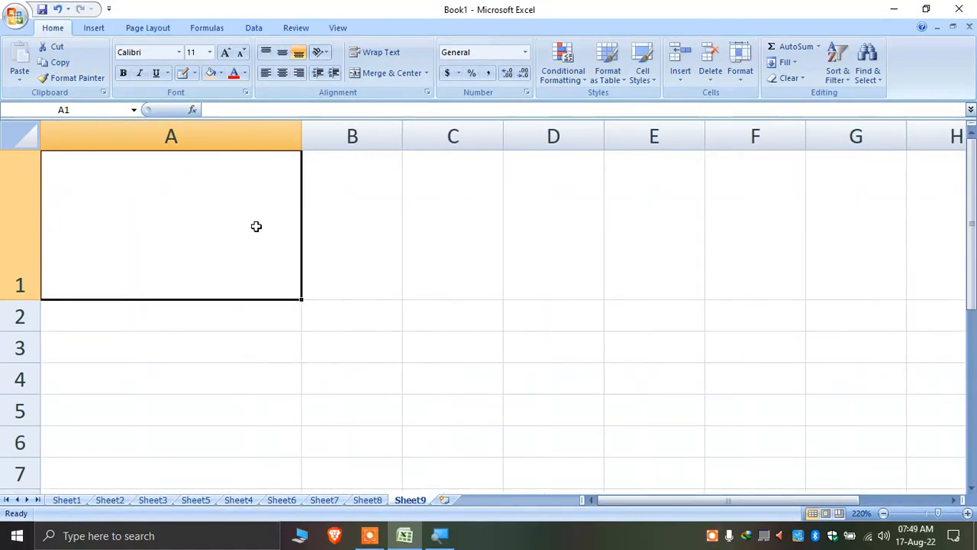
{"action": "type", "text": "abc"}
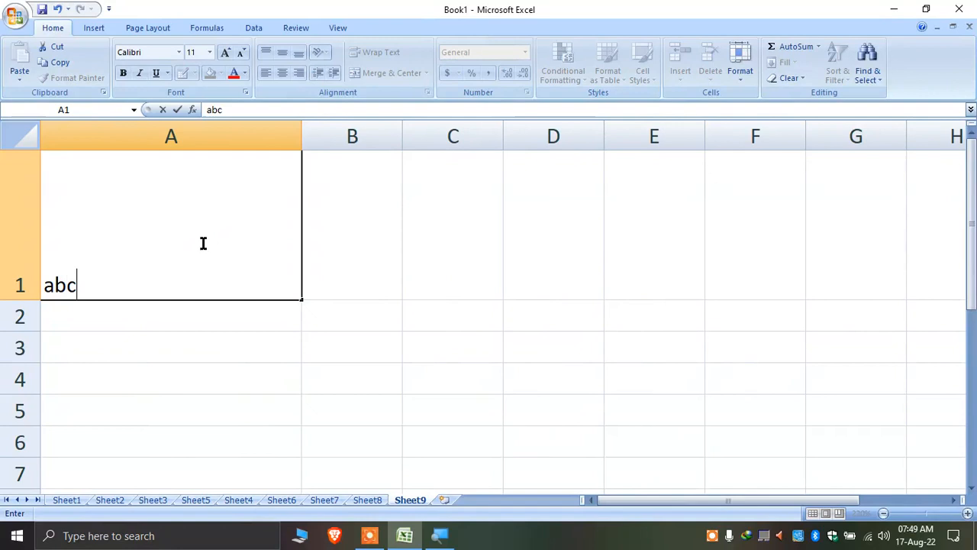
{"action": "key", "text": "Return"}
{"action": "left_click", "coordinate": [203, 242]}
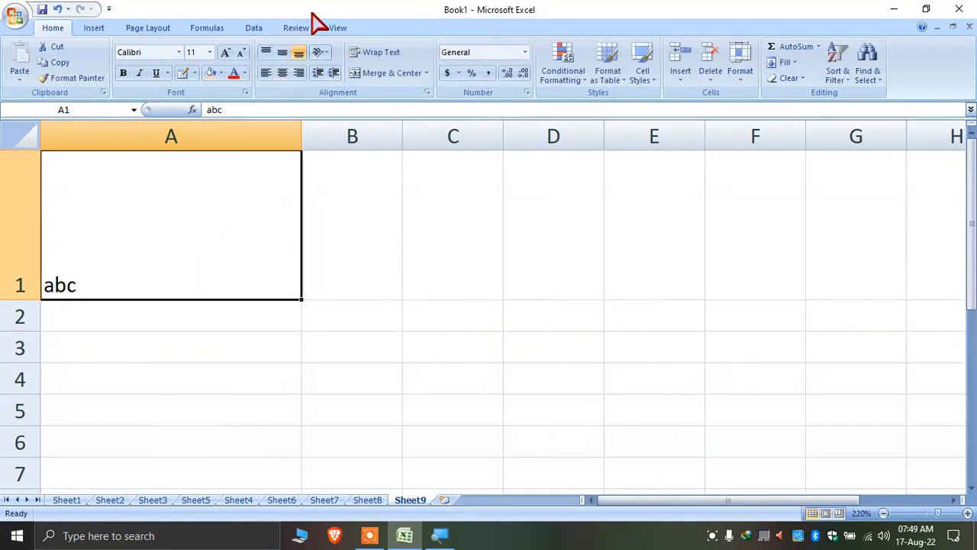
Try Top, Middle and Bottom Align on abc in A1
{"action": "left_click", "coordinate": [266, 53]}
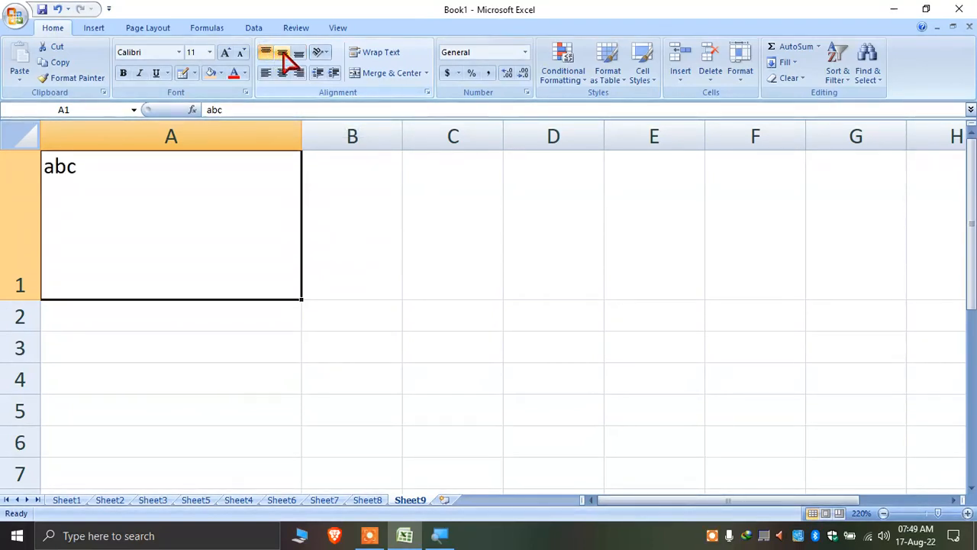
{"action": "left_click", "coordinate": [284, 54]}
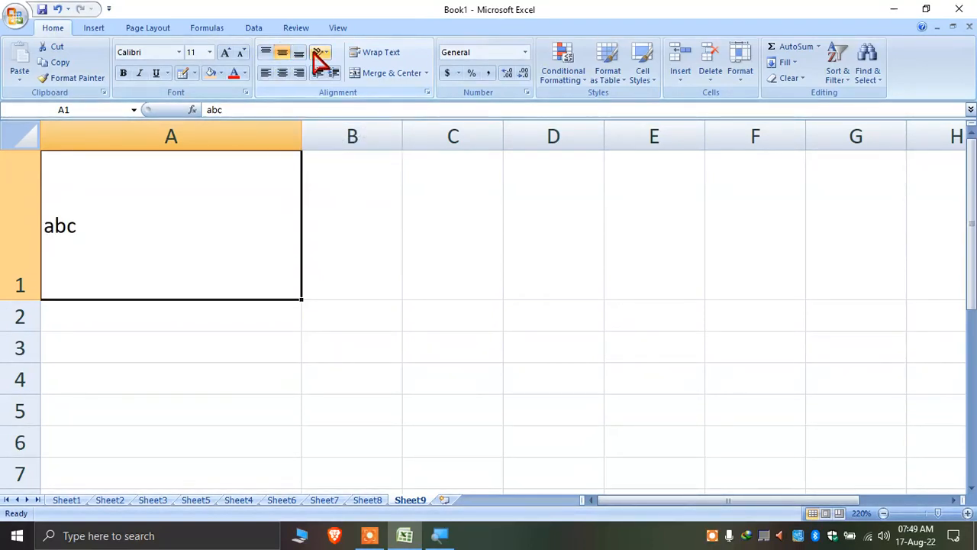
{"action": "left_click", "coordinate": [300, 54]}
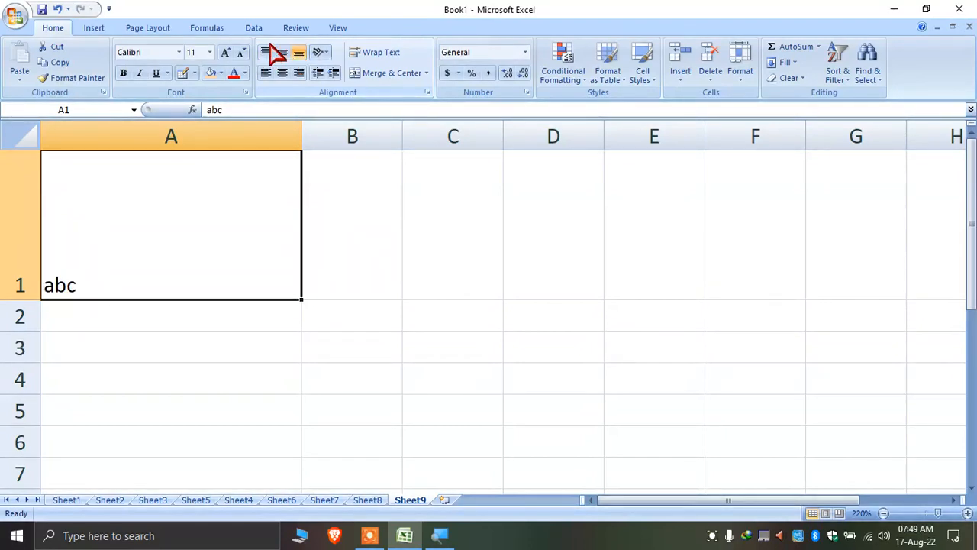
{"action": "left_click", "coordinate": [269, 49]}
{"action": "left_click", "coordinate": [283, 52]}
{"action": "left_click", "coordinate": [300, 54]}
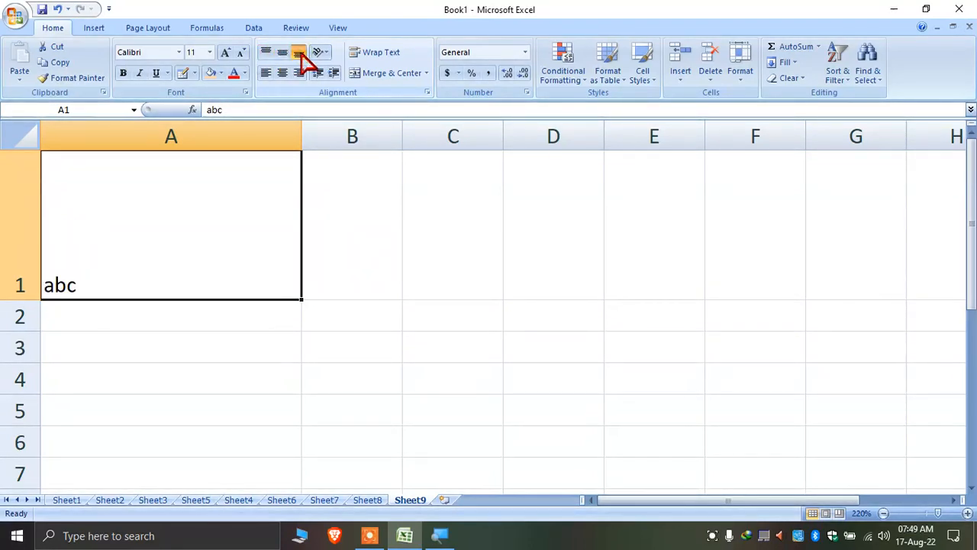
Try Left, Center and Right horizontal alignment on abc in A1
{"action": "left_click", "coordinate": [266, 75]}
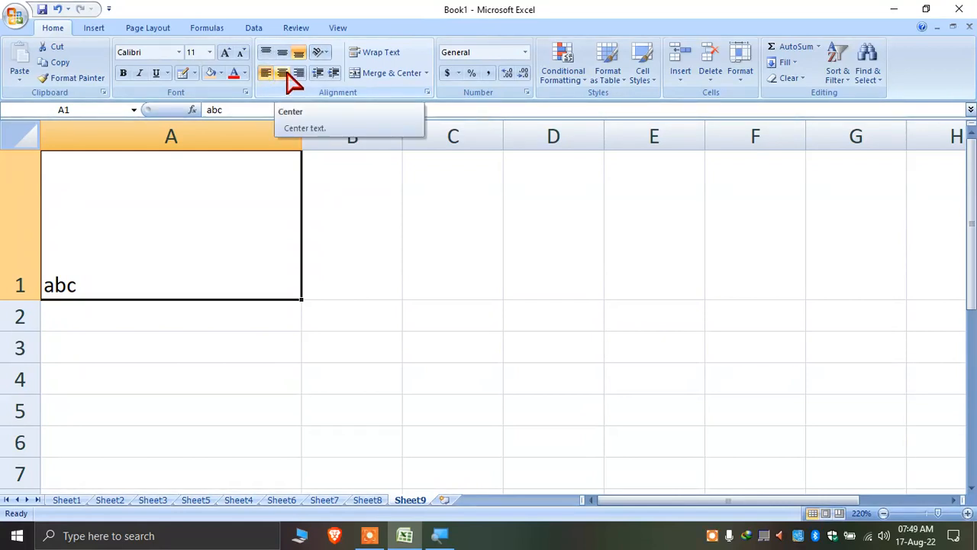
{"action": "left_click", "coordinate": [289, 74]}
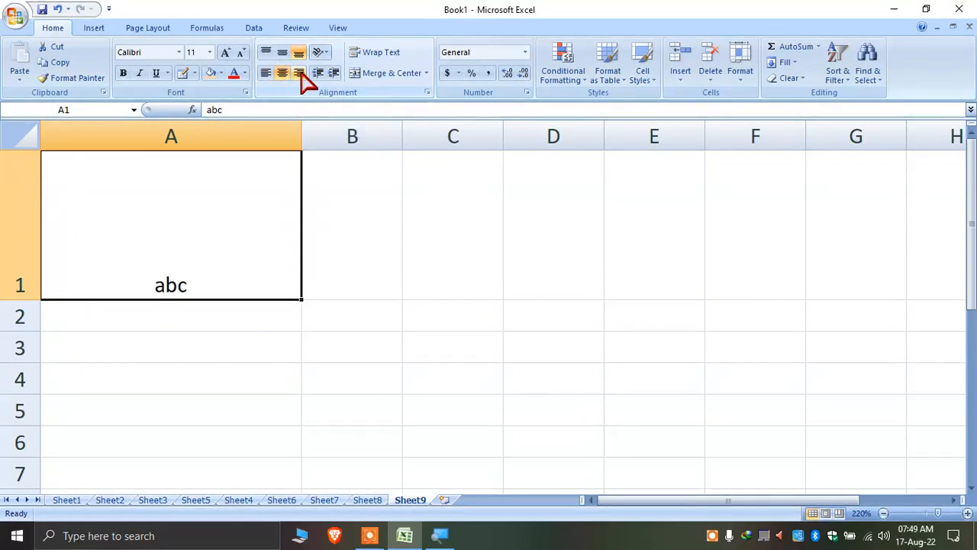
{"action": "left_click", "coordinate": [300, 75]}
{"action": "left_click", "coordinate": [266, 74]}
{"action": "left_click", "coordinate": [281, 73]}
{"action": "left_click", "coordinate": [299, 74]}
Keep switching alignments, finishing with abc in A1 at Middle Align and Center
{"action": "left_click", "coordinate": [266, 52]}
{"action": "left_click", "coordinate": [282, 52]}
{"action": "left_click", "coordinate": [281, 73]}
{"action": "left_click", "coordinate": [265, 74]}
{"action": "left_click", "coordinate": [298, 52]}
{"action": "left_click", "coordinate": [266, 52]}
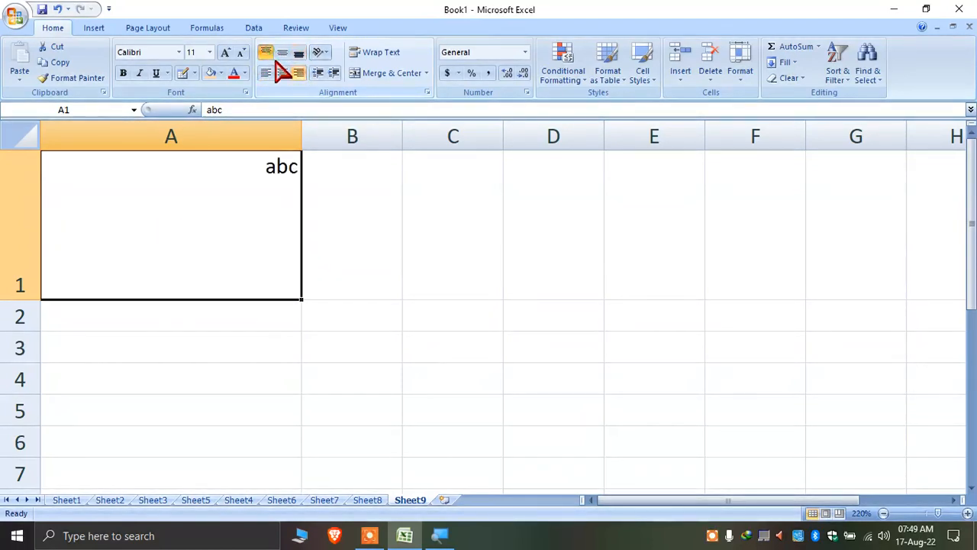
{"action": "left_click", "coordinate": [281, 73]}
{"action": "left_click", "coordinate": [284, 52]}
{"action": "left_click", "coordinate": [298, 53]}
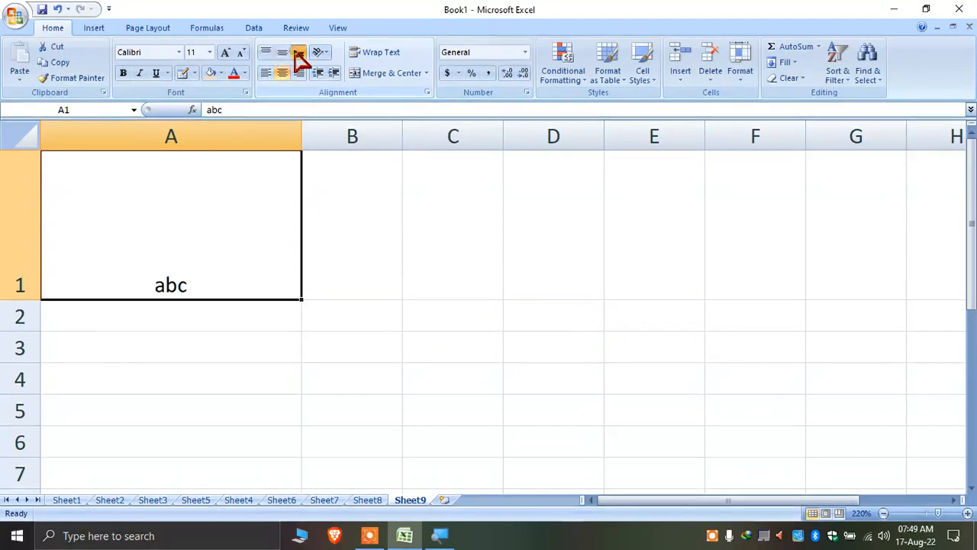
{"action": "left_click", "coordinate": [267, 52]}
{"action": "left_click", "coordinate": [282, 52]}
{"action": "left_click", "coordinate": [299, 73]}
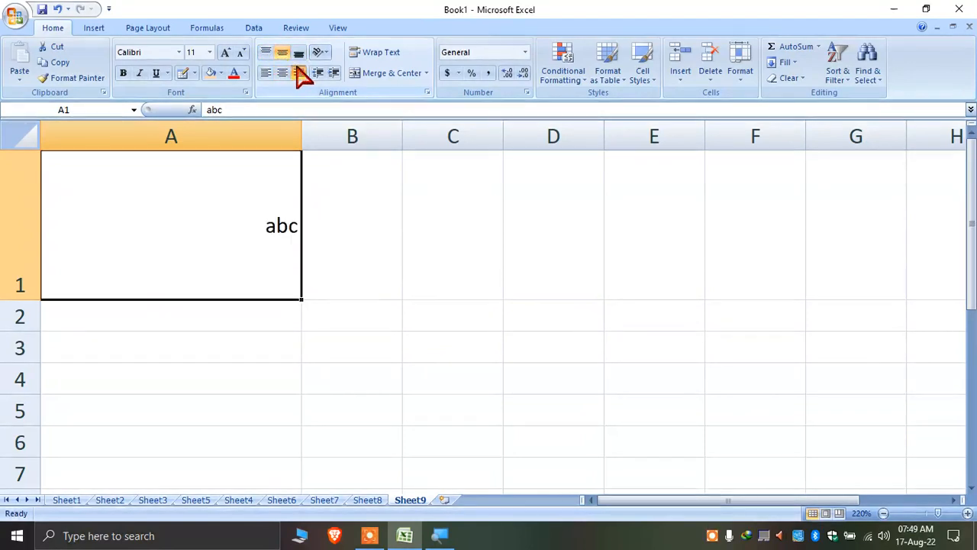
{"action": "left_click", "coordinate": [265, 73]}
{"action": "left_click", "coordinate": [267, 52]}
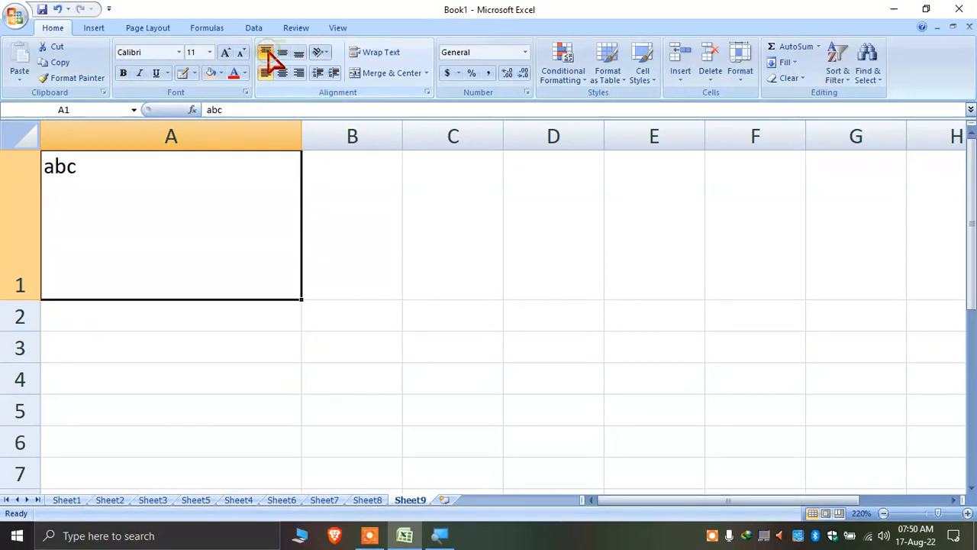
{"action": "left_click", "coordinate": [281, 54]}
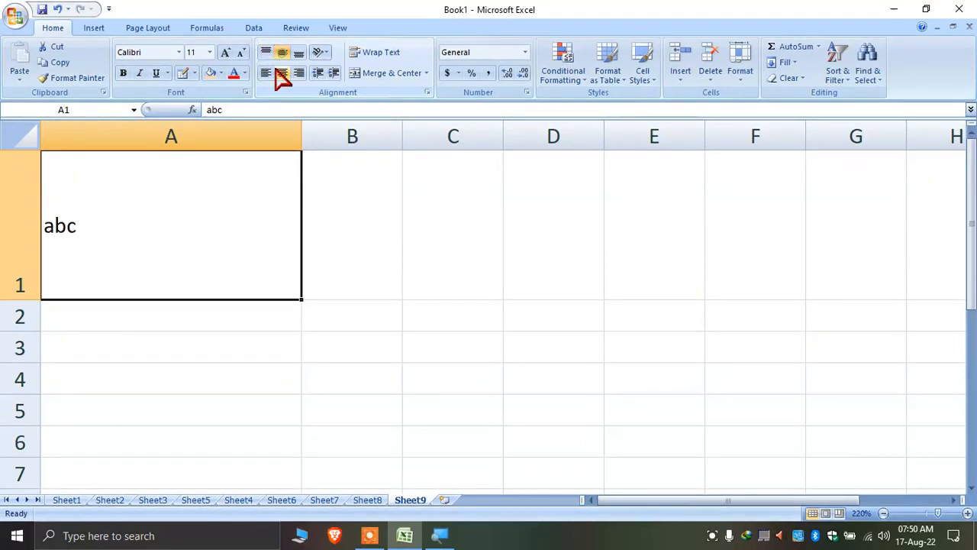
{"action": "left_click", "coordinate": [282, 73]}
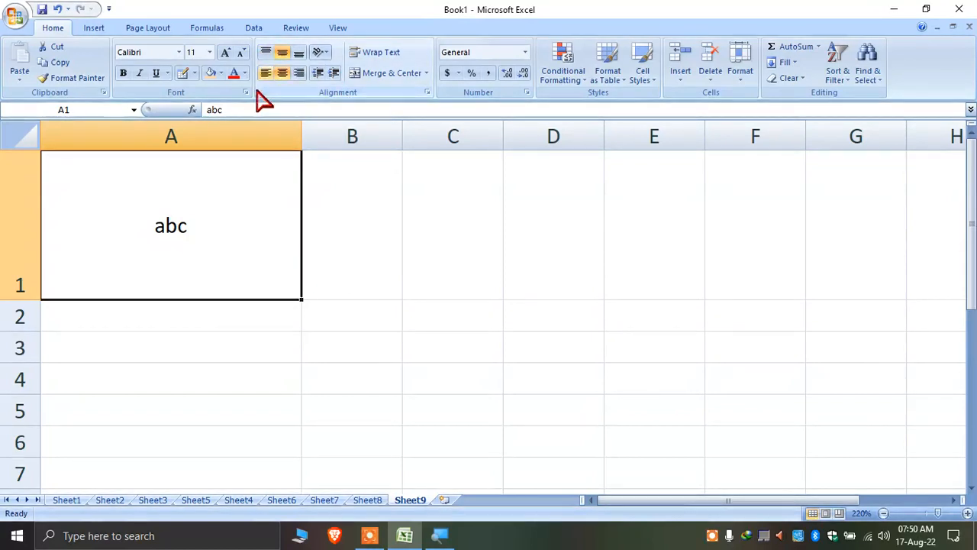
Try the Angle Counterclockwise, Angle Clockwise and Vertical Text orientations on abc
{"action": "left_click", "coordinate": [323, 53]}
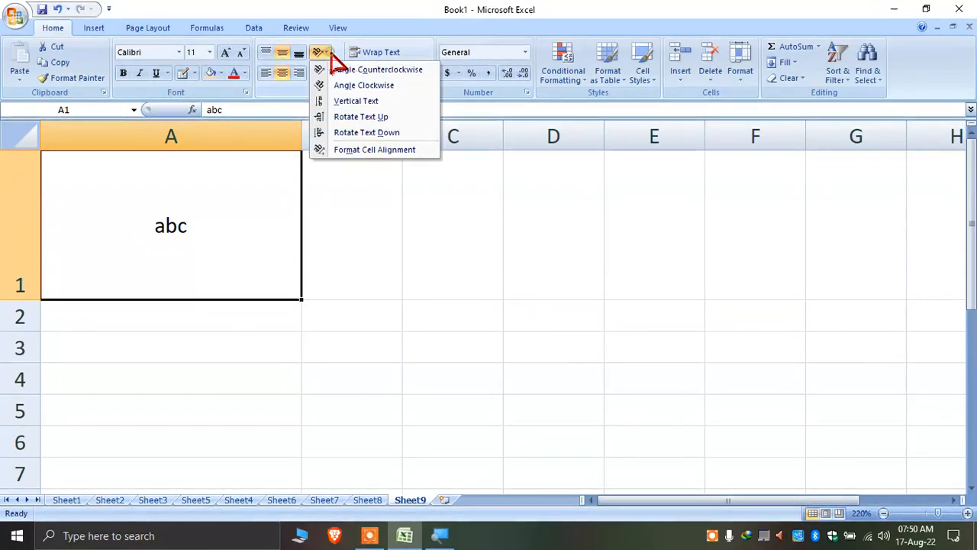
{"action": "left_click", "coordinate": [338, 70]}
{"action": "left_click", "coordinate": [324, 53]}
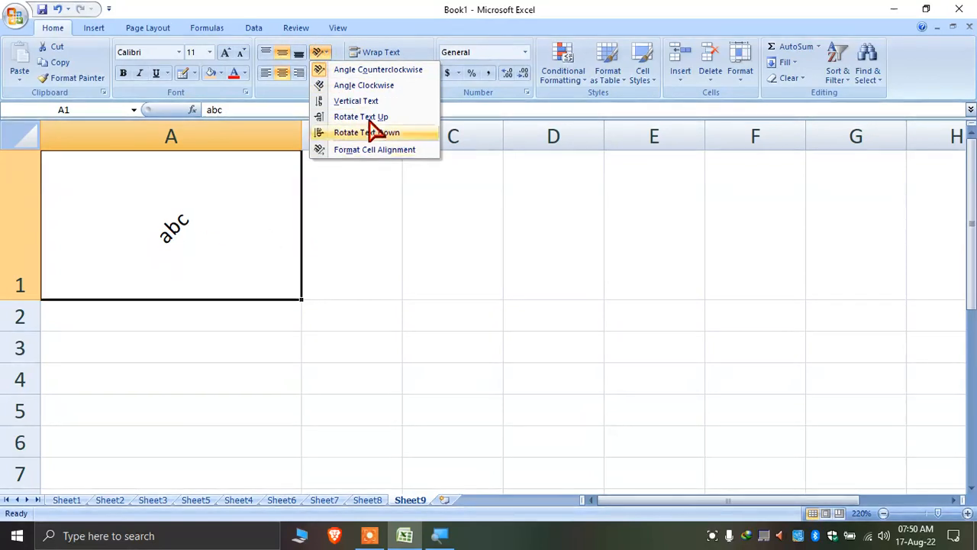
{"action": "left_click", "coordinate": [366, 86]}
{"action": "left_click", "coordinate": [323, 53]}
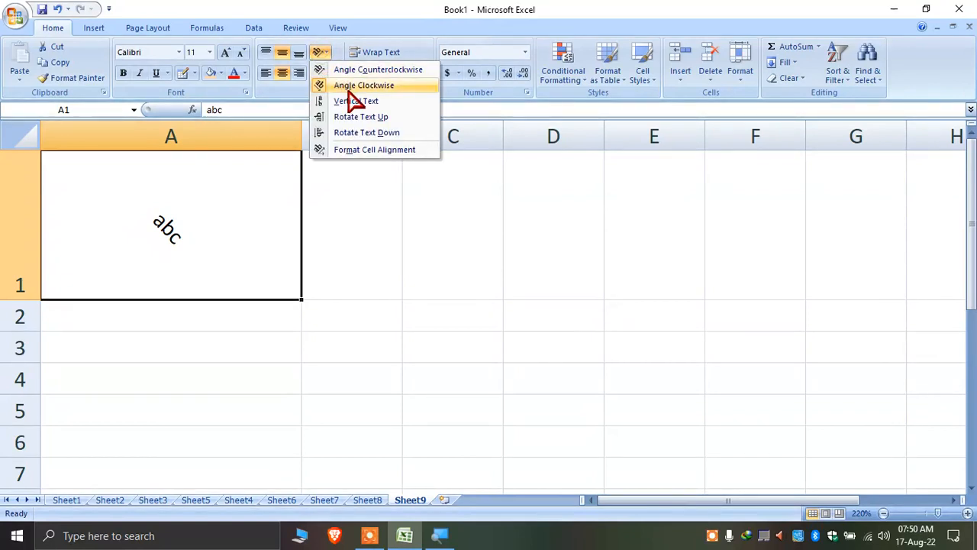
{"action": "left_click", "coordinate": [360, 101]}
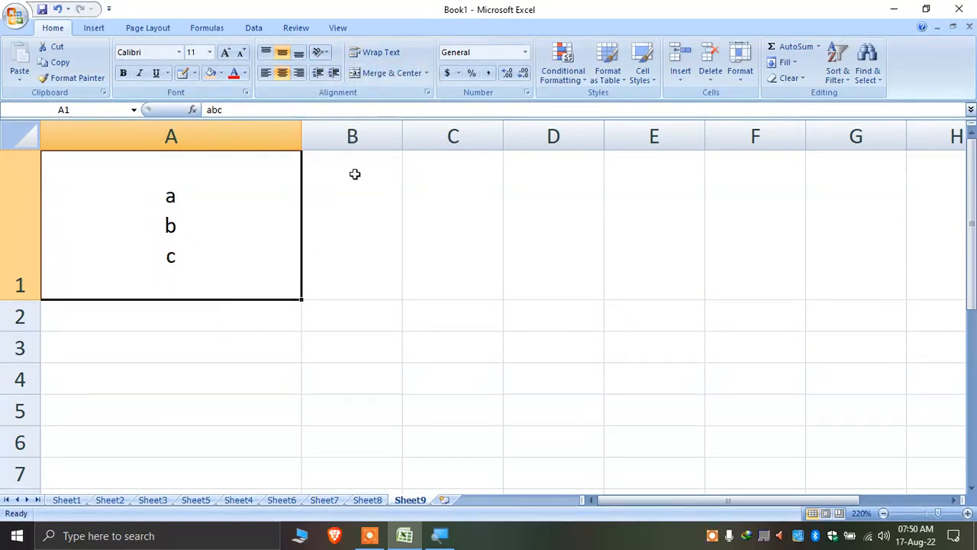
Rotate abc up, then down, and open the Format Cell Alignment settings
{"action": "left_click", "coordinate": [323, 54]}
{"action": "left_click", "coordinate": [356, 119]}
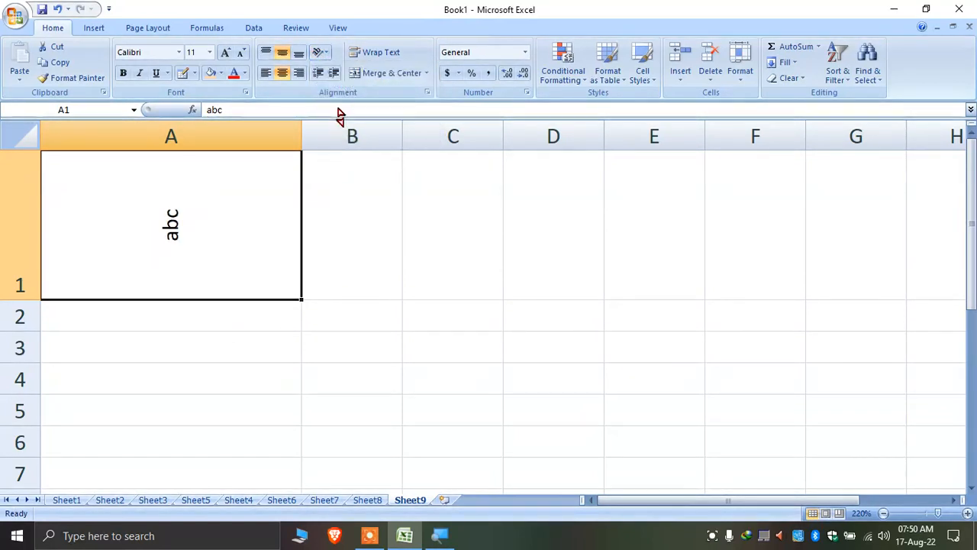
{"action": "left_click", "coordinate": [323, 54]}
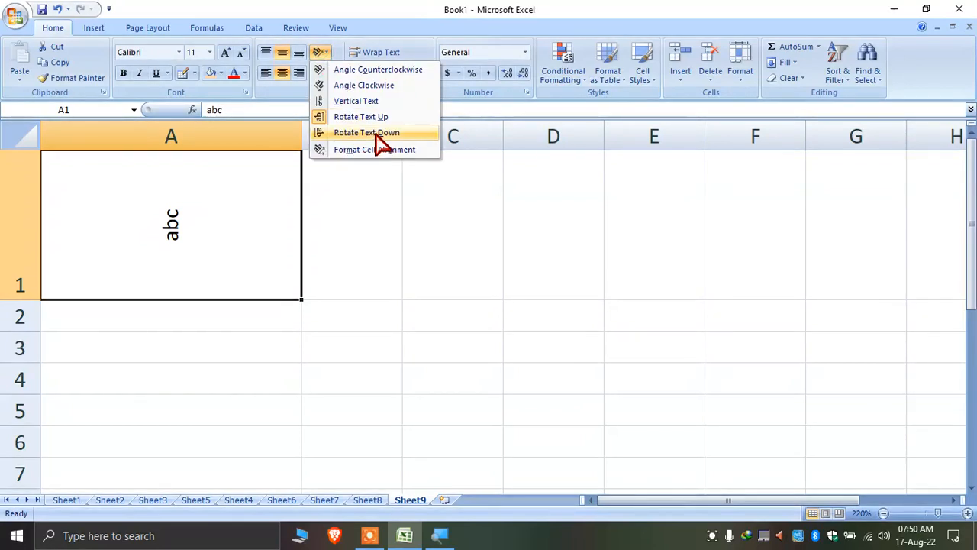
{"action": "left_click", "coordinate": [375, 136]}
{"action": "left_click", "coordinate": [324, 54]}
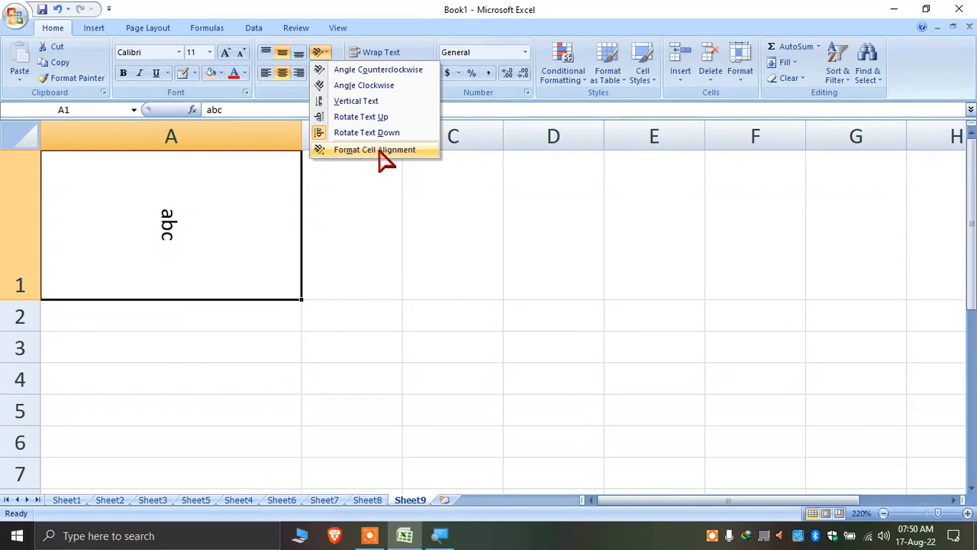
{"action": "left_click", "coordinate": [374, 151]}
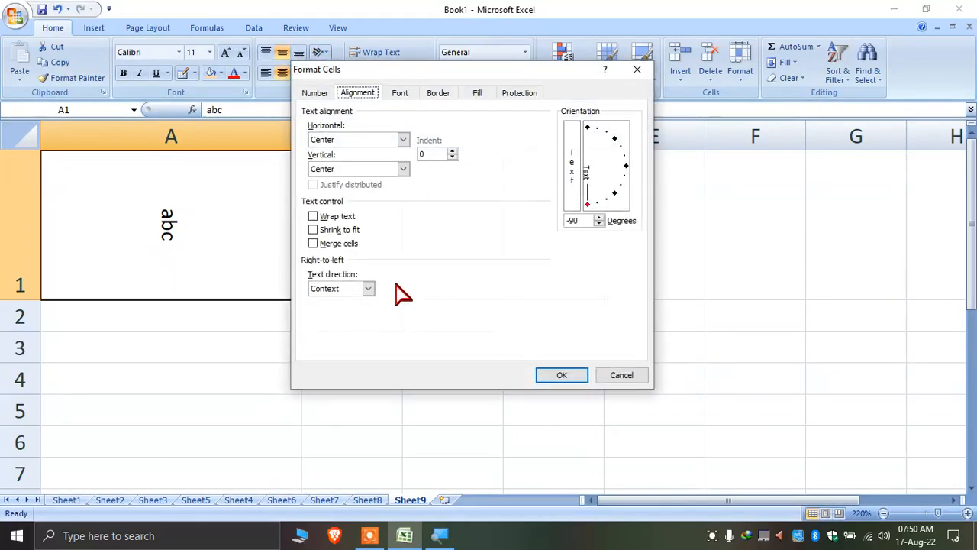
Set abc's text orientation to -45 degrees in Format Cells and confirm with OK
{"action": "left_click_drag", "start_coordinate": [591, 205], "coordinate": [589, 146]}
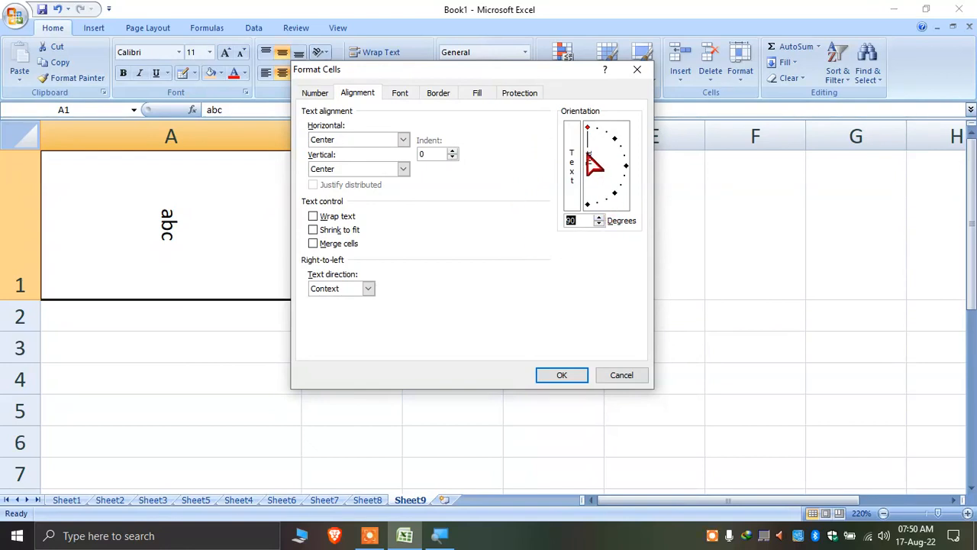
{"action": "mouse_move", "coordinate": [589, 136]}
{"action": "left_mouse_down"}
{"action": "mouse_move", "coordinate": [618, 140]}
{"action": "mouse_move", "coordinate": [572, 128]}
{"action": "left_mouse_up"}
{"action": "left_click_drag", "start_coordinate": [588, 136], "coordinate": [622, 199]}
{"action": "left_click", "coordinate": [577, 154]}
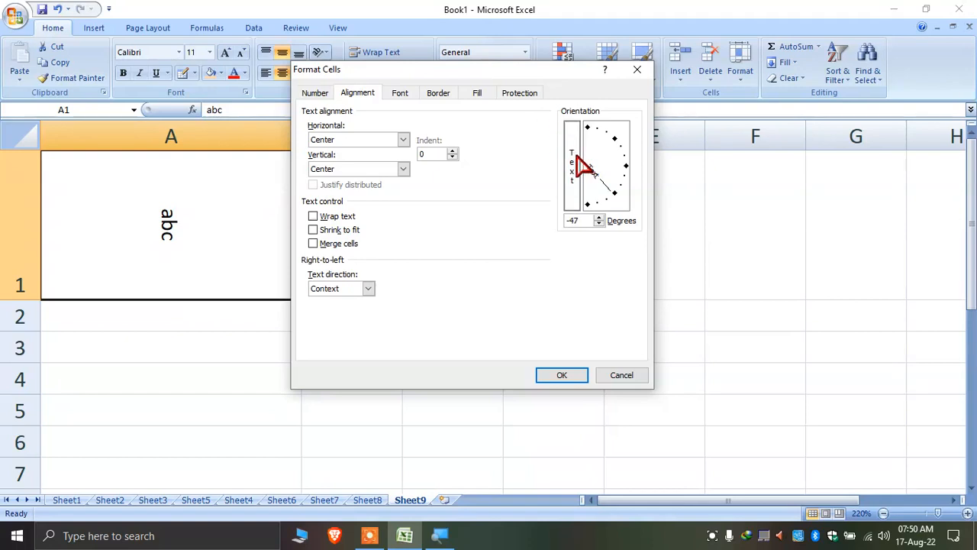
{"action": "left_click_drag", "start_coordinate": [623, 199], "coordinate": [589, 210]}
{"action": "left_click", "coordinate": [613, 194]}
{"action": "left_click", "coordinate": [562, 374]}
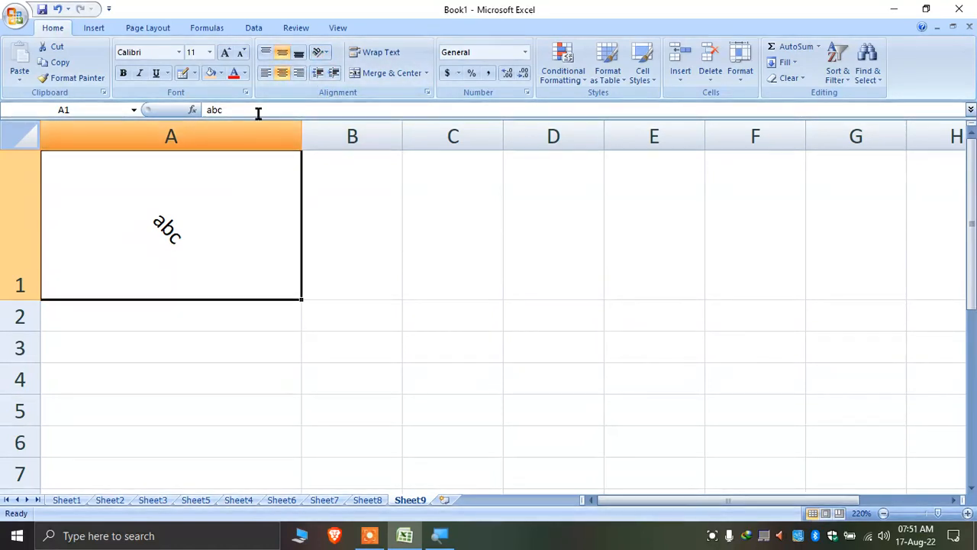
Turn off the angled orientation and left-align abc in A1
{"action": "left_click", "coordinate": [320, 54]}
{"action": "left_click", "coordinate": [340, 84]}
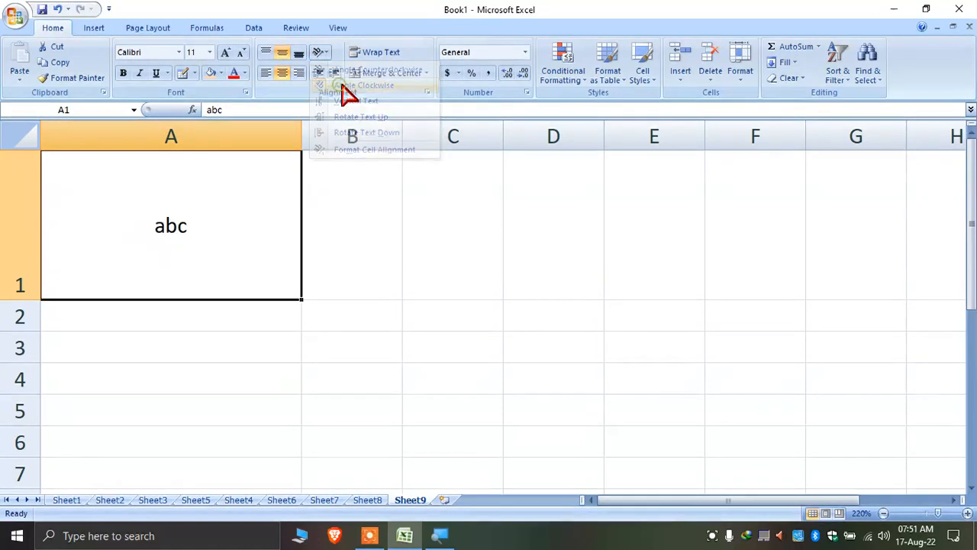
{"action": "left_click", "coordinate": [267, 74]}
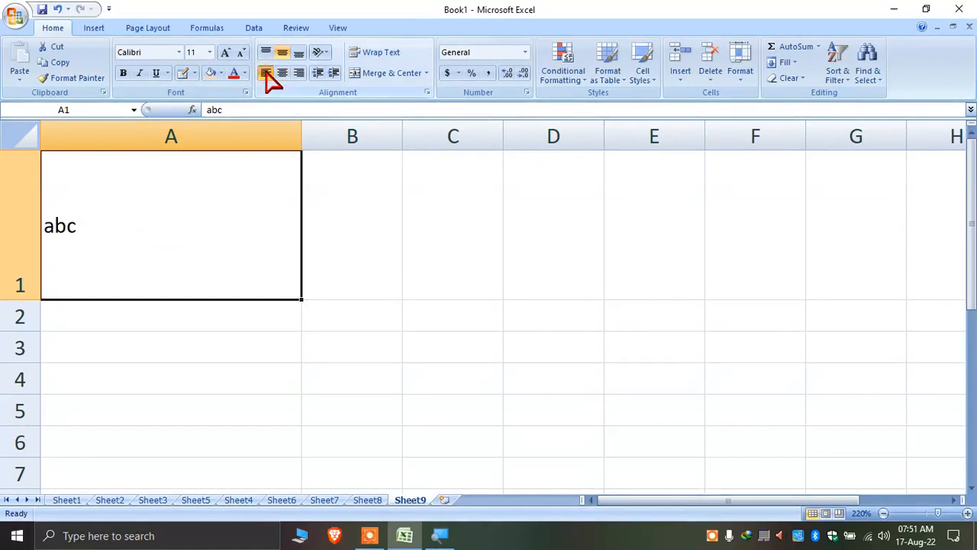
Increase abc's indent five steps, then reduce it back to zero
{"action": "left_click", "coordinate": [334, 74]}
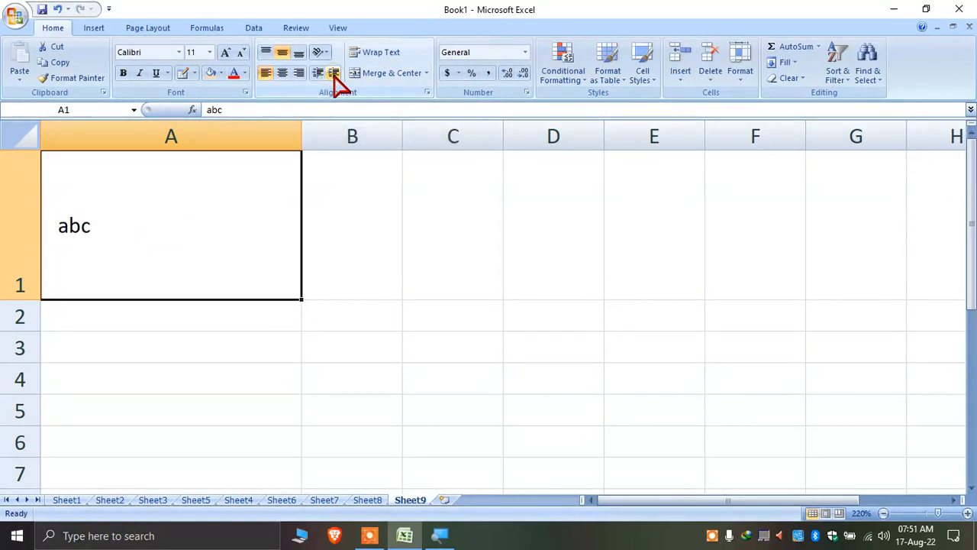
{"action": "left_click", "coordinate": [334, 75]}
{"action": "left_click", "coordinate": [334, 74]}
{"action": "left_click", "coordinate": [333, 74]}
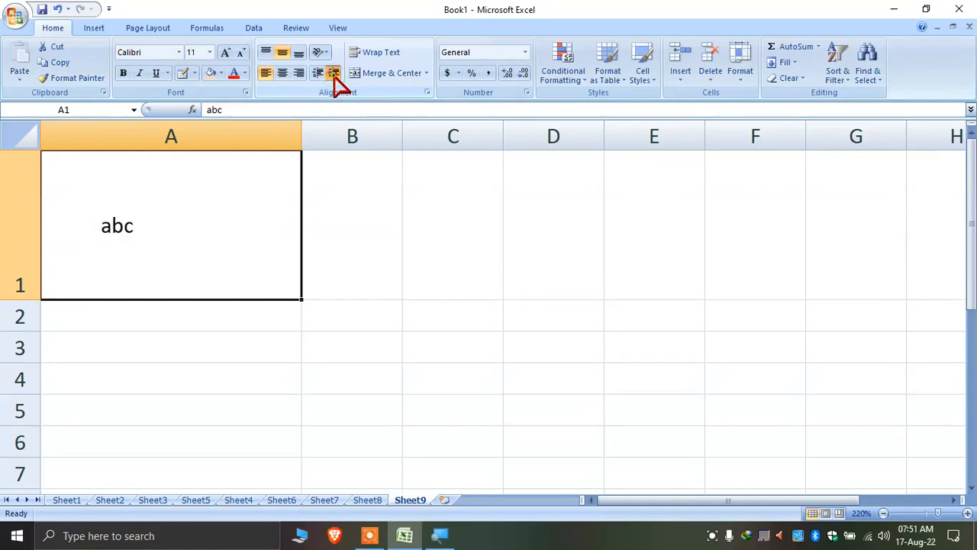
{"action": "left_click", "coordinate": [333, 74]}
Indent abc a few more steps, then decrease it back to no indent
{"action": "left_click", "coordinate": [334, 74]}
{"action": "left_click", "coordinate": [319, 75]}
{"action": "left_click", "coordinate": [318, 74]}
{"action": "left_click", "coordinate": [319, 75]}
{"action": "left_click", "coordinate": [318, 74]}
{"action": "left_click", "coordinate": [334, 74]}
{"action": "left_click", "coordinate": [333, 74]}
{"action": "left_click", "coordinate": [333, 74]}
{"action": "left_click", "coordinate": [333, 74]}
{"action": "left_click", "coordinate": [336, 76]}
{"action": "left_click", "coordinate": [315, 74]}
{"action": "left_click", "coordinate": [314, 74]}
{"action": "left_click", "coordinate": [315, 74]}
{"action": "left_click", "coordinate": [315, 74]}
{"action": "left_click", "coordinate": [315, 74]}
{"action": "left_click", "coordinate": [314, 74]}
{"action": "left_click", "coordinate": [314, 74]}
{"action": "left_click", "coordinate": [318, 74]}
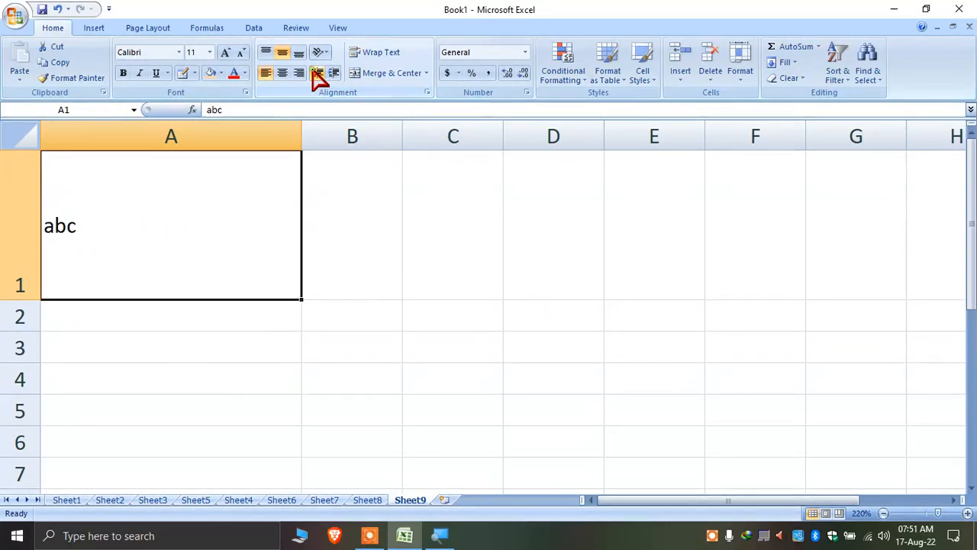
{"action": "left_click", "coordinate": [427, 281]}
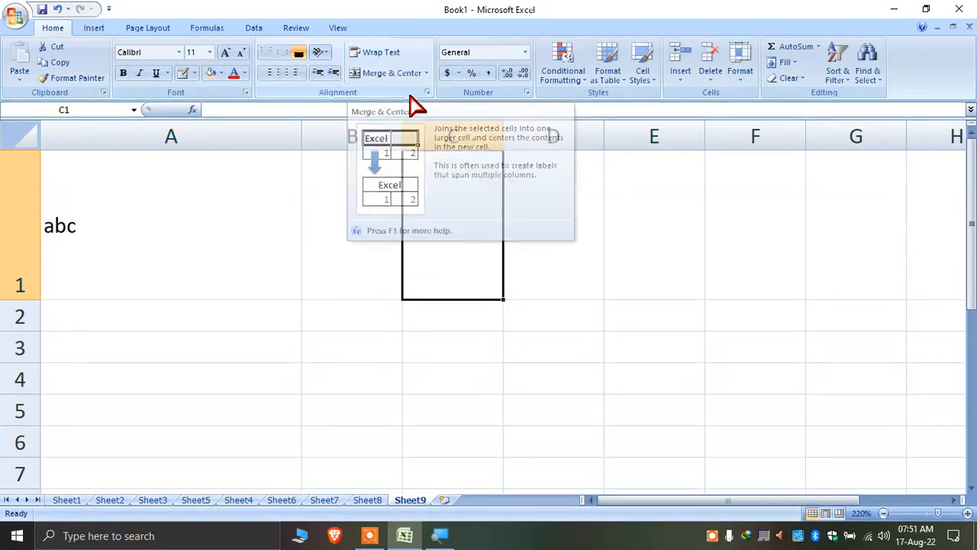
Merge and center A18:C18 and enter 'this is merge and center' in it
{"action": "scroll", "coordinate": [288, 207], "scroll_direction": "down", "scroll_amount": 5}
{"action": "left_click", "coordinate": [191, 236]}
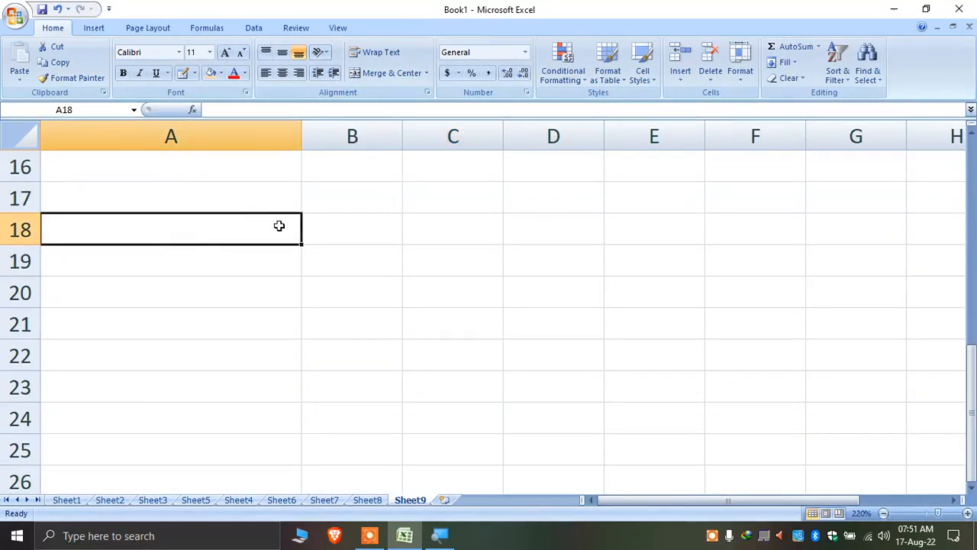
{"action": "left_click_drag", "start_coordinate": [478, 223], "coordinate": [206, 222]}
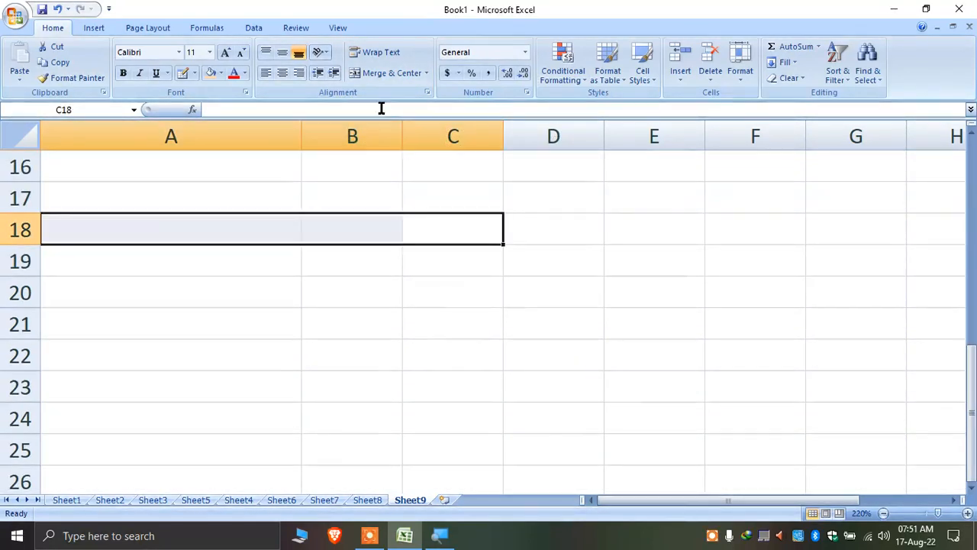
{"action": "left_click", "coordinate": [386, 74]}
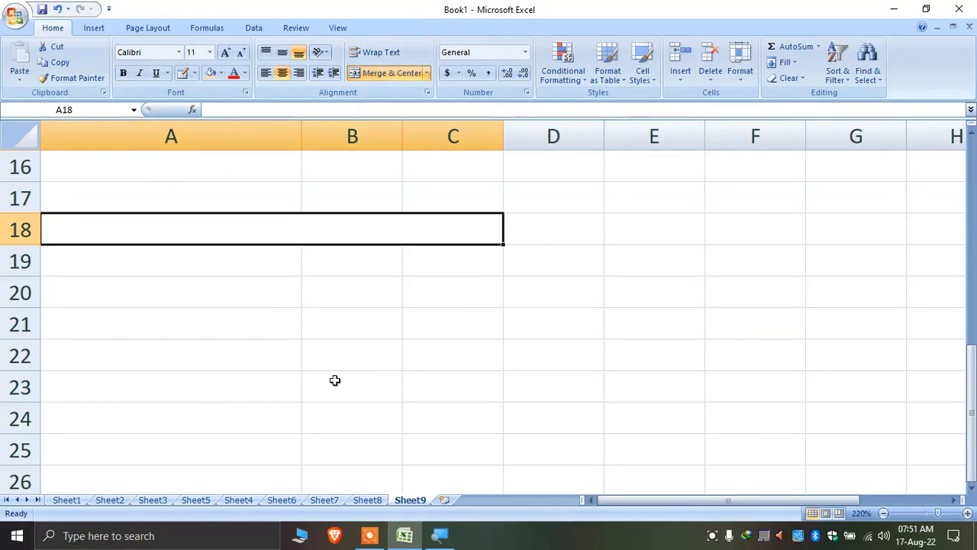
{"action": "type", "text": "this is mege"}
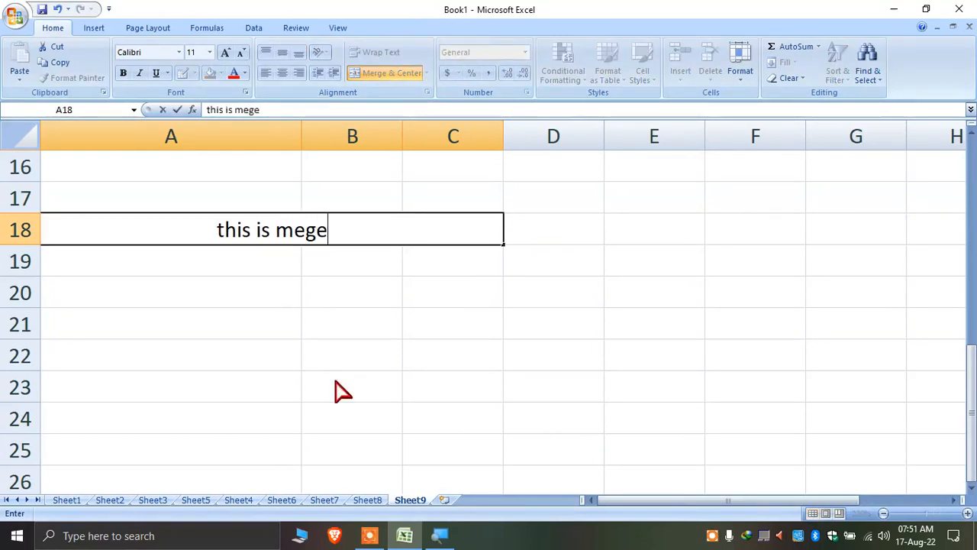
{"action": "key", "text": "BackSpace"}
{"action": "type", "text": "rge and center"}
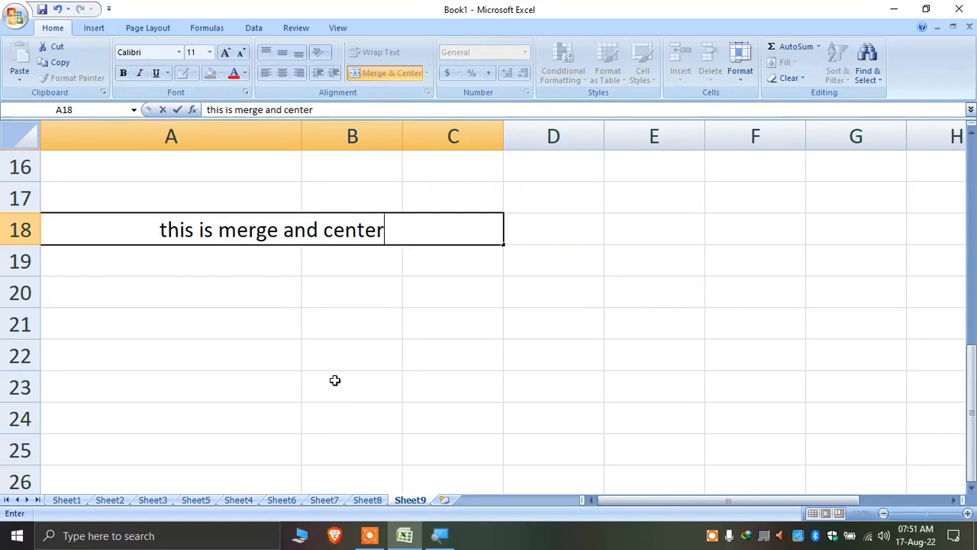
{"action": "left_click", "coordinate": [335, 380]}
{"action": "left_click", "coordinate": [316, 217]}
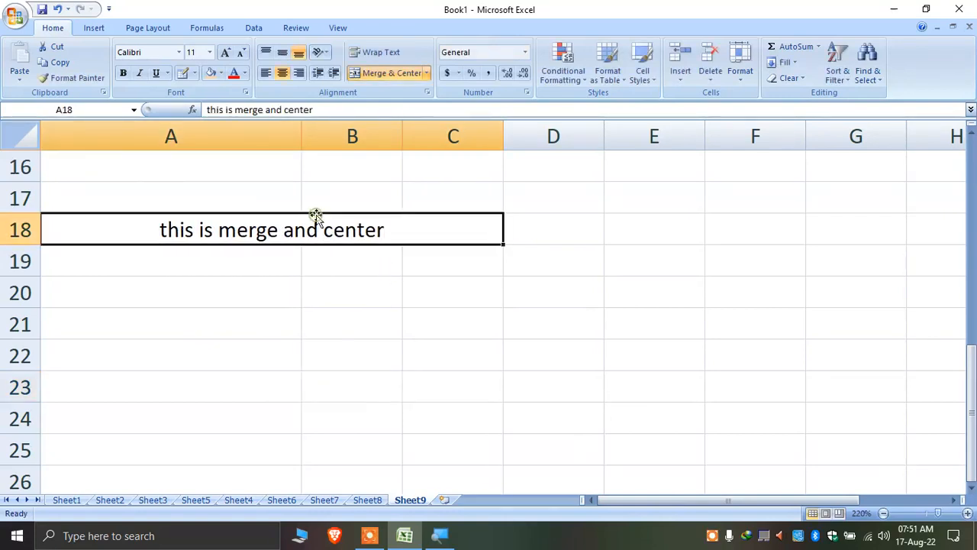
{"action": "left_click", "coordinate": [373, 252]}
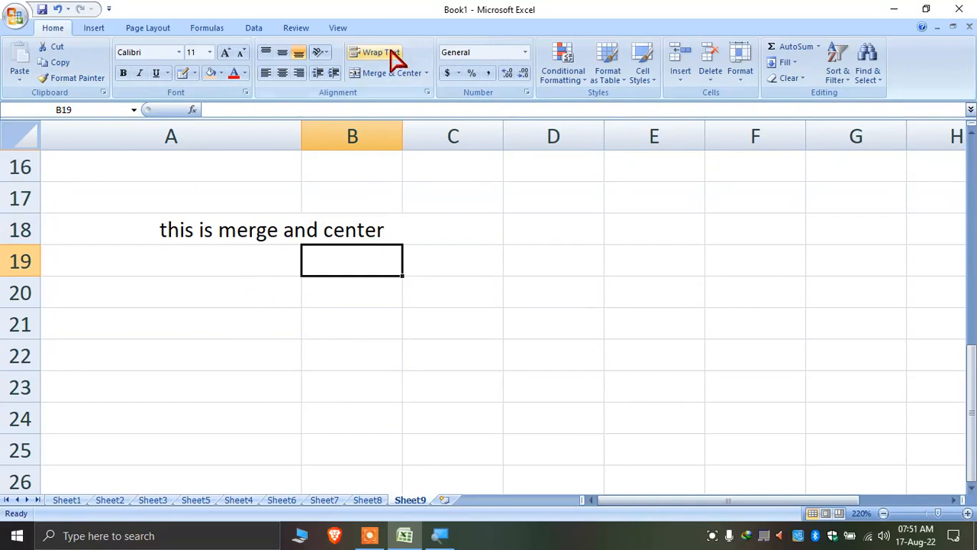
Type 'this contains in a single cell' into cell B27
{"action": "scroll", "coordinate": [356, 187], "scroll_direction": "down", "scroll_amount": 3}
{"action": "left_click", "coordinate": [282, 230]}
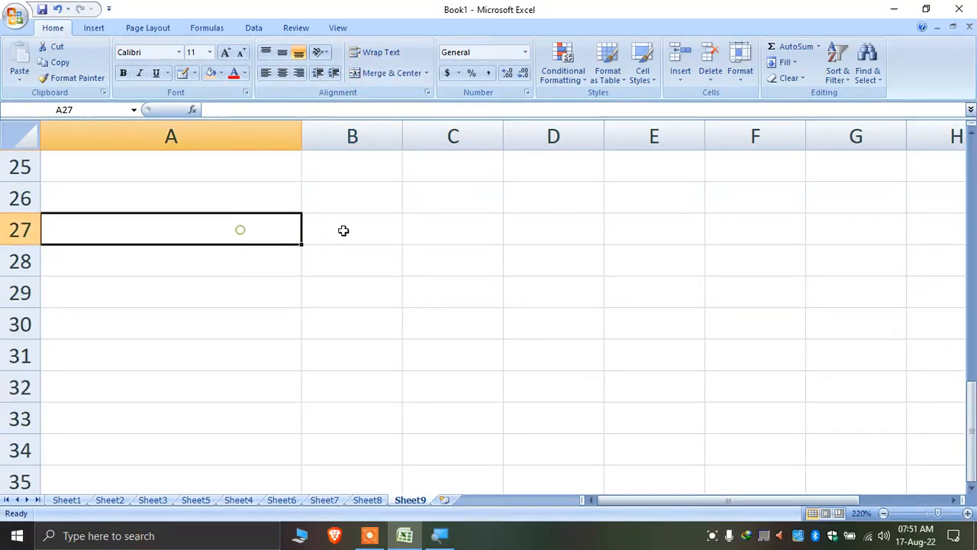
{"action": "left_click", "coordinate": [345, 229]}
{"action": "type", "text": "thi"}
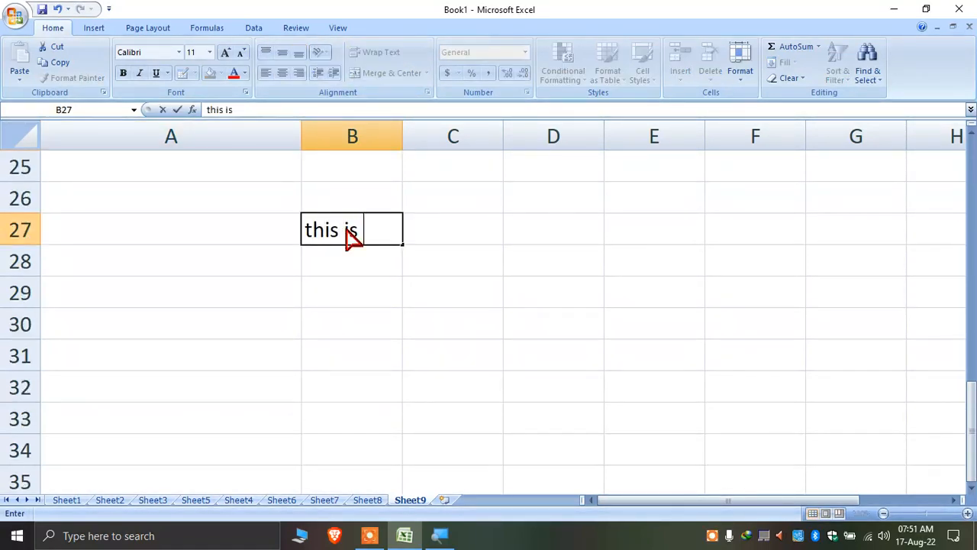
{"action": "type", "text": "s i"}
{"action": "key", "text": "BackSpace"}
{"action": "type", "text": "content"}
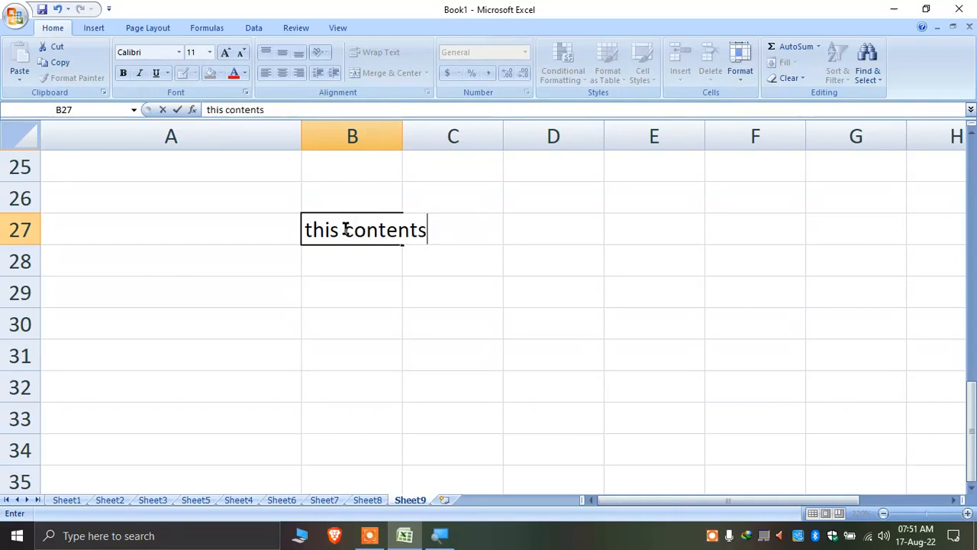
{"action": "type", "text": "s"}
{"action": "key", "text": "BackSpace"}
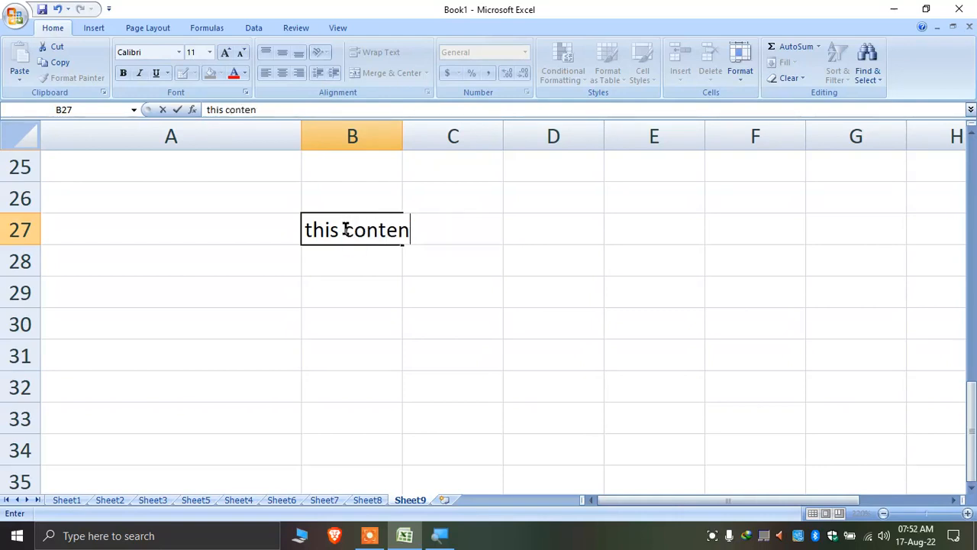
{"action": "key", "text": "BackSpace"}
{"action": "type", "text": "ains in a"}
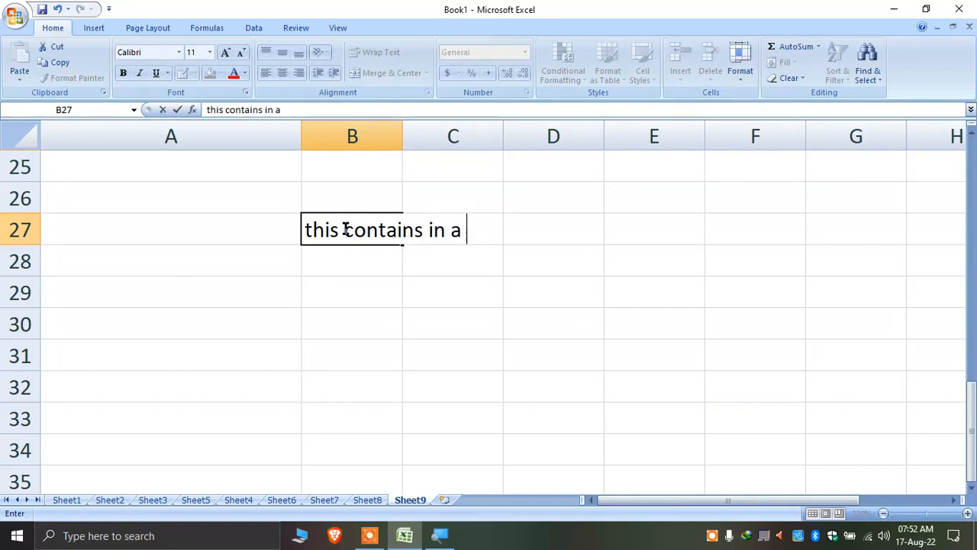
{"action": "type", "text": " single c"}
{"action": "key", "text": "BackSpace"}
{"action": "type", "text": "single ce"}
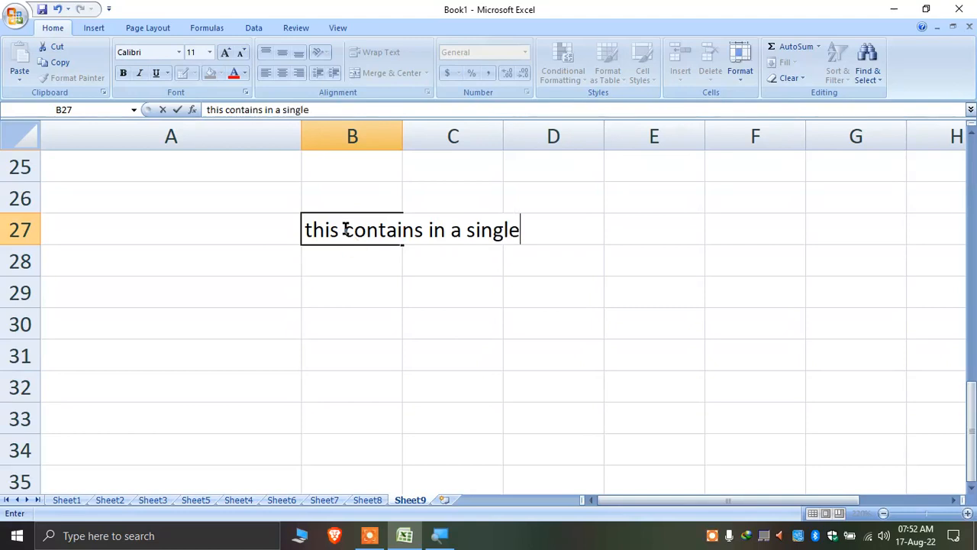
{"action": "key", "text": "Return"}
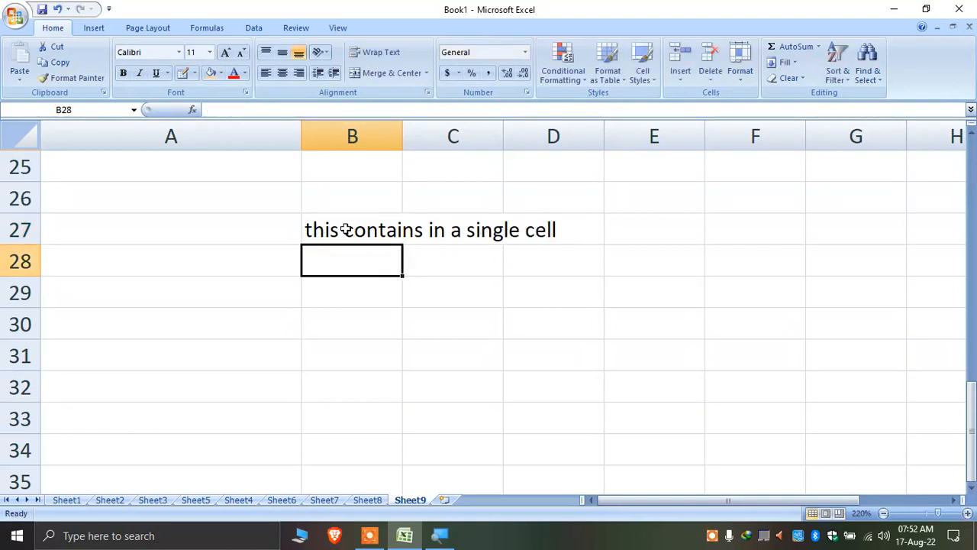
Apply Wrap Text to B27 so the sentence spans four lines
{"action": "scroll", "coordinate": [345, 230], "scroll_direction": "up", "scroll_amount": 1}
{"action": "left_click", "coordinate": [346, 229]}
{"action": "left_click", "coordinate": [348, 330]}
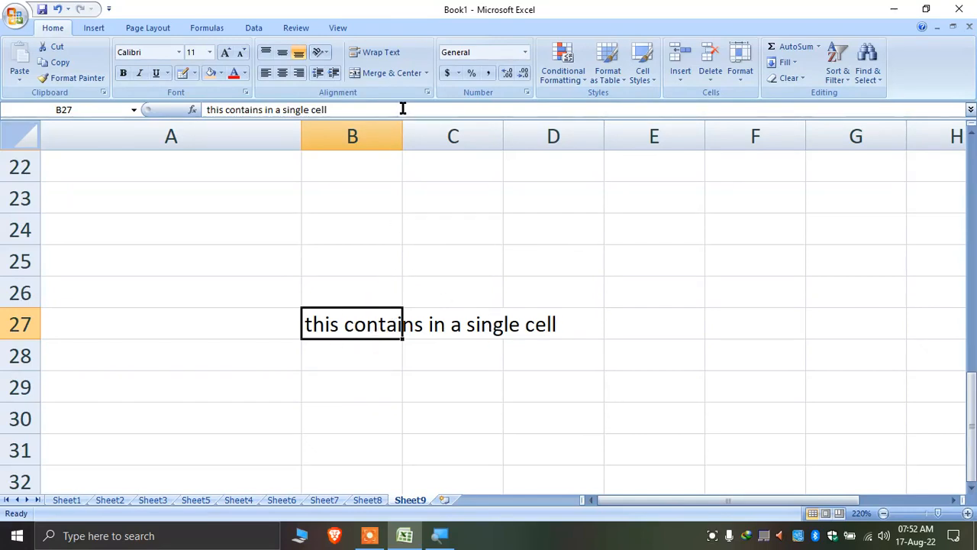
{"action": "left_click", "coordinate": [380, 53]}
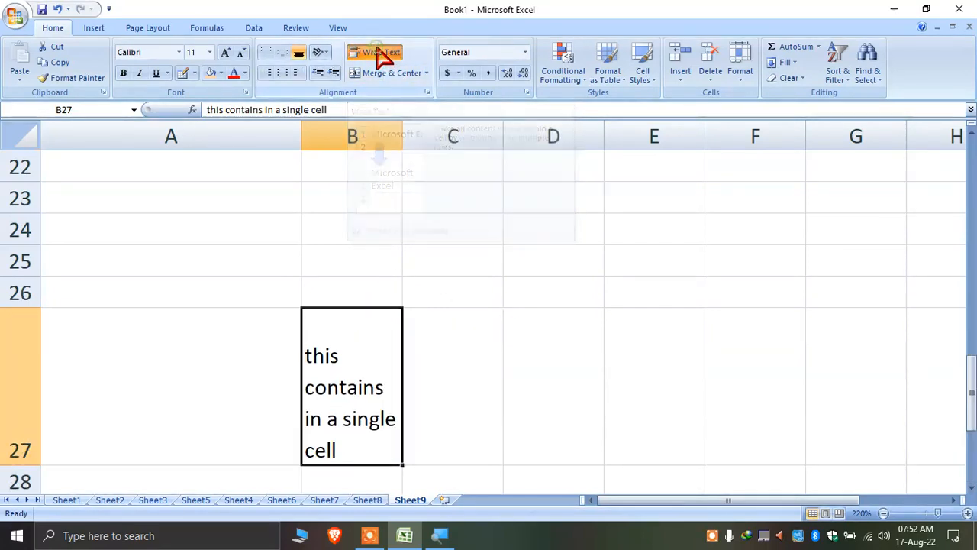
{"action": "scroll", "coordinate": [354, 404], "scroll_direction": "down", "scroll_amount": 2}
{"action": "scroll", "coordinate": [353, 403], "scroll_direction": "up", "scroll_amount": 2}
{"action": "scroll", "coordinate": [380, 416], "scroll_direction": "down", "scroll_amount": 1}
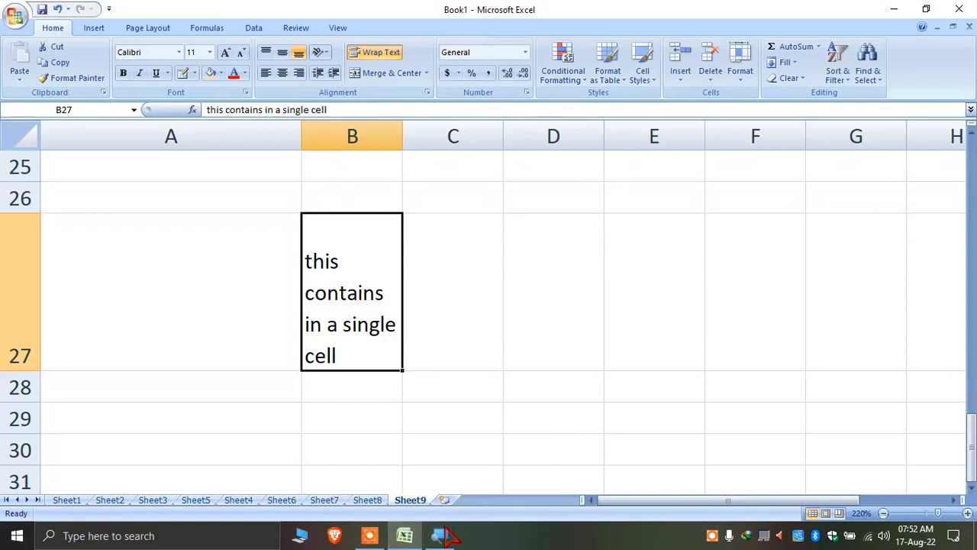
{"action": "mouse_move", "coordinate": [380, 540]}
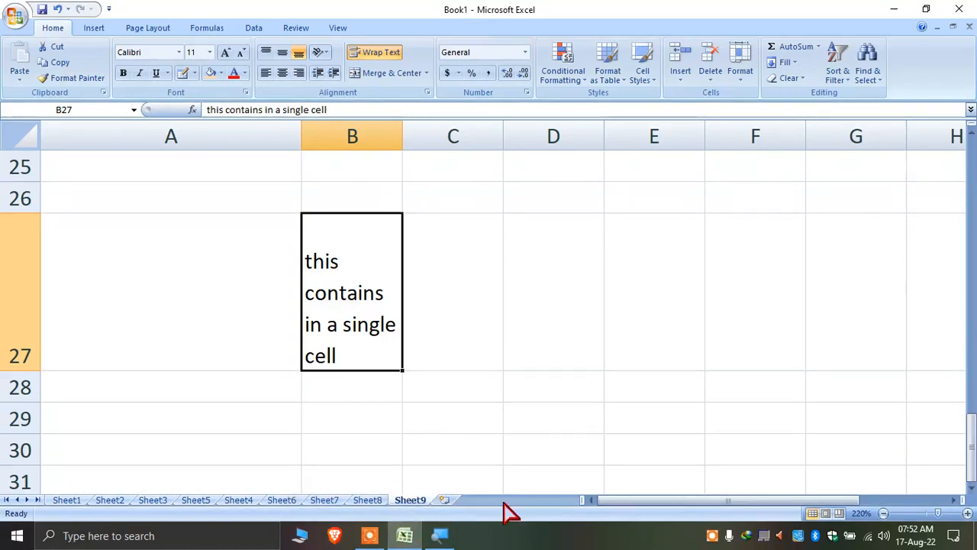
{"action": "left_click", "coordinate": [370, 535]}
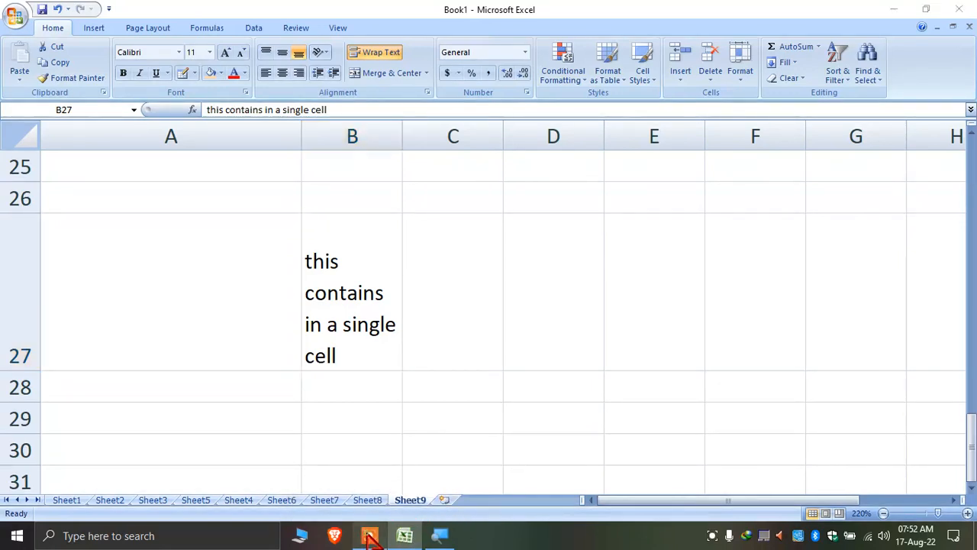